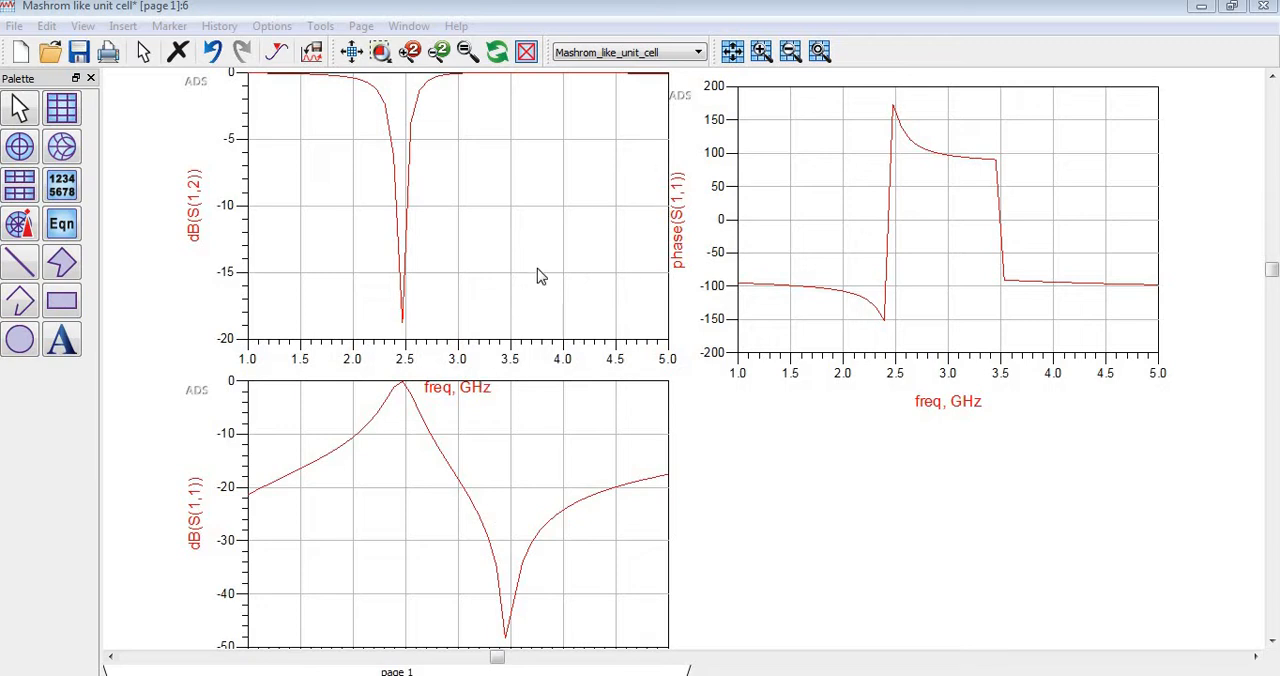
Start exporting the dB(S(1,2)) plot as tab-delimited ASCII.
left_click(333, 173)
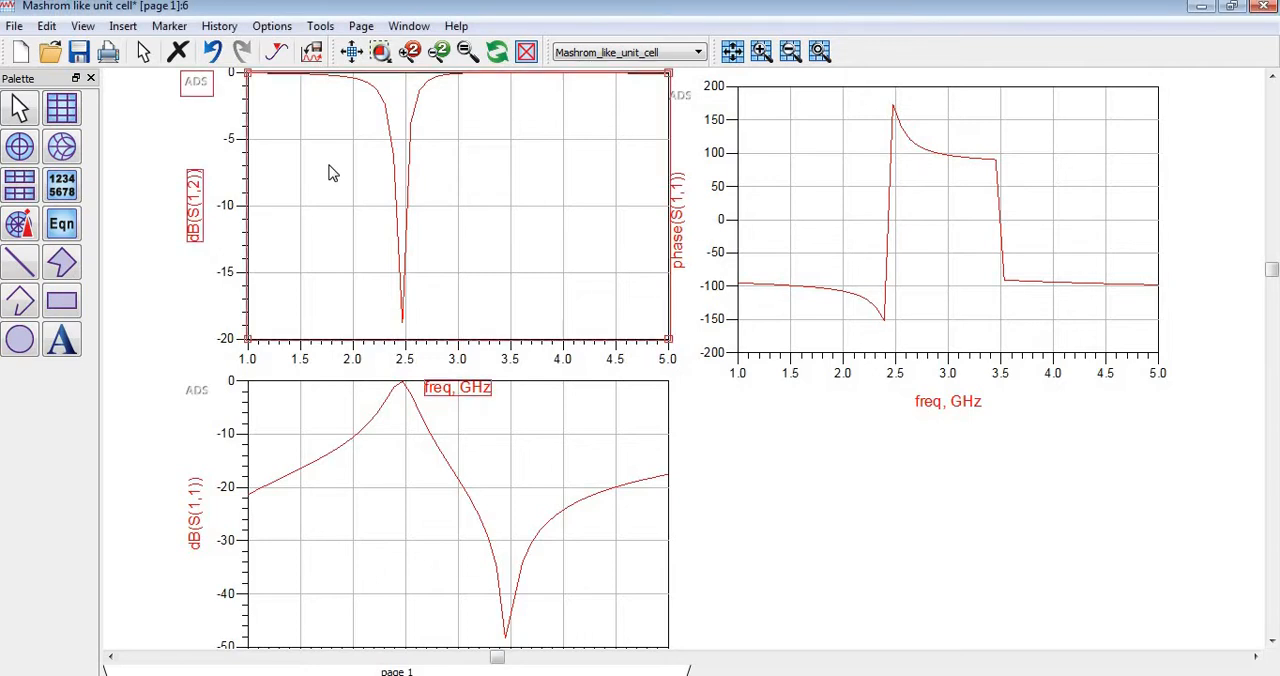
left_click(15, 27)
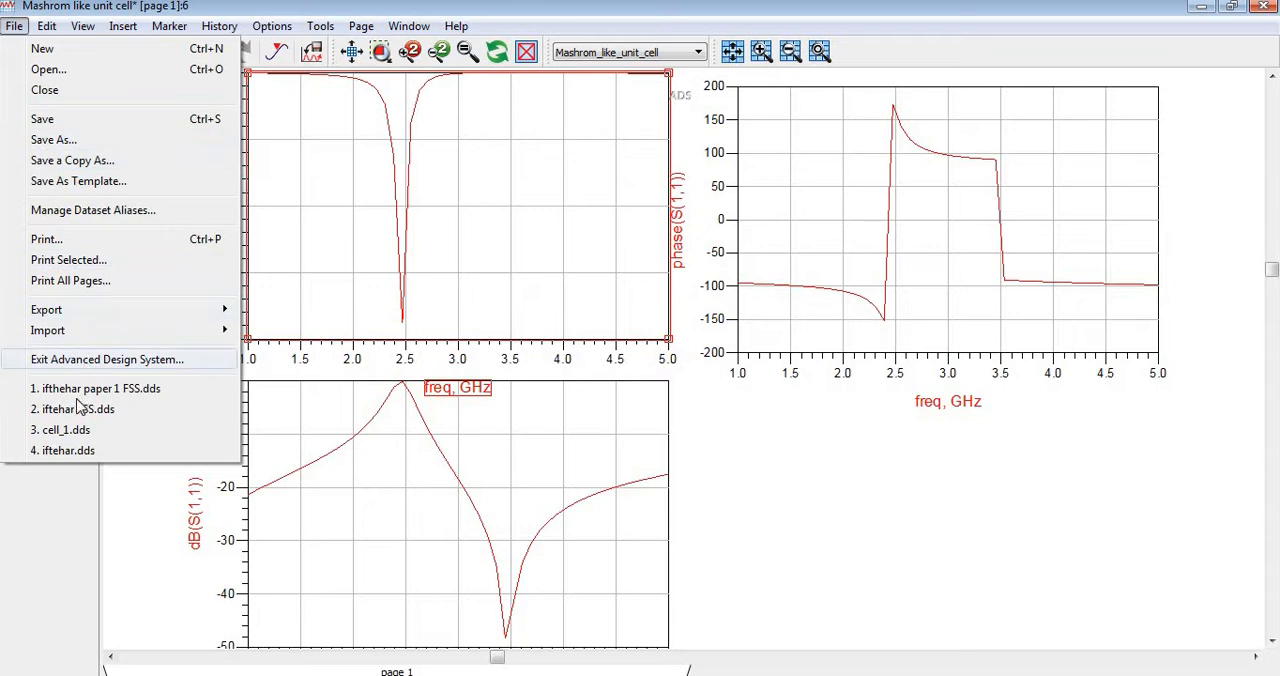
mouse_move(100, 313)
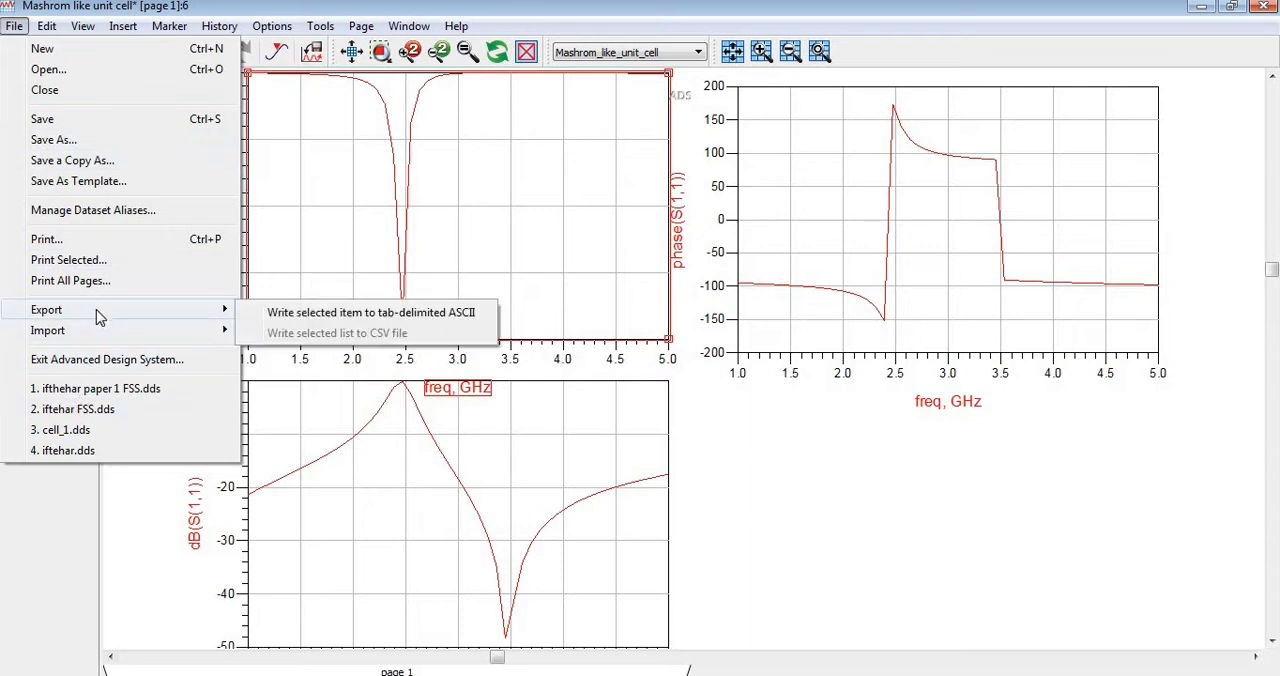
left_click(330, 315)
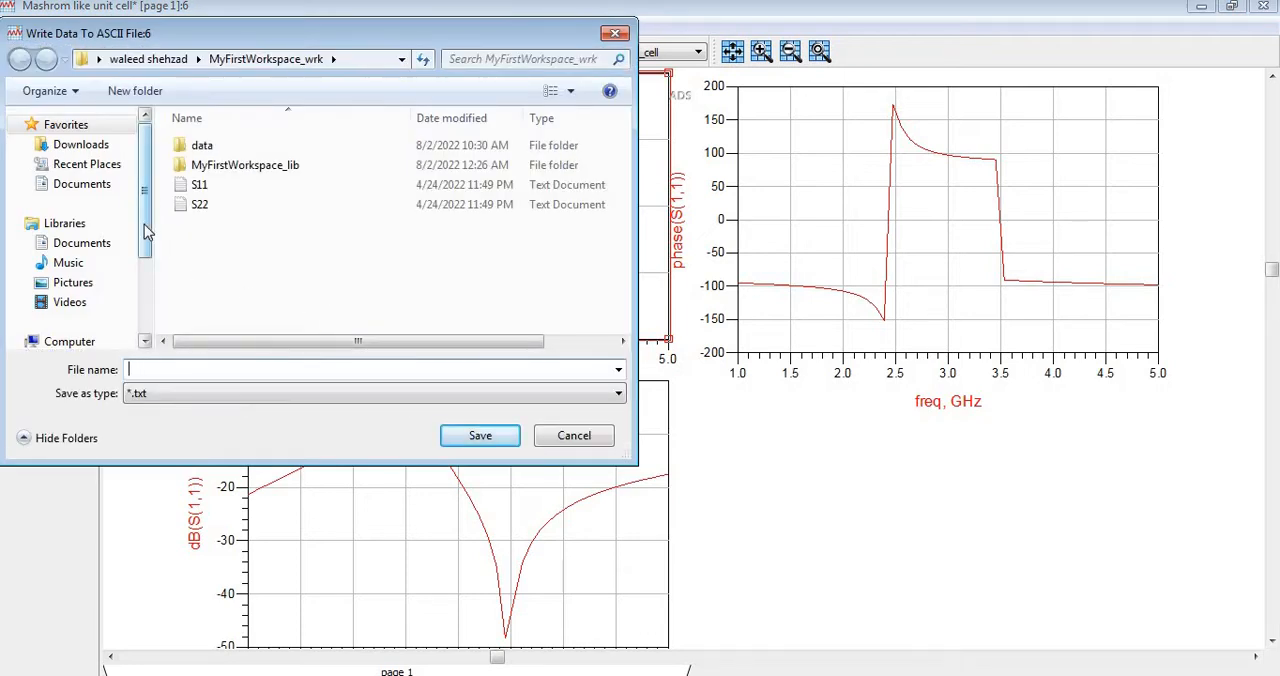
Browse to the Youtube CST > ADS > EBG folder on drive E: as the export location.
scroll(145, 214, "down", 2)
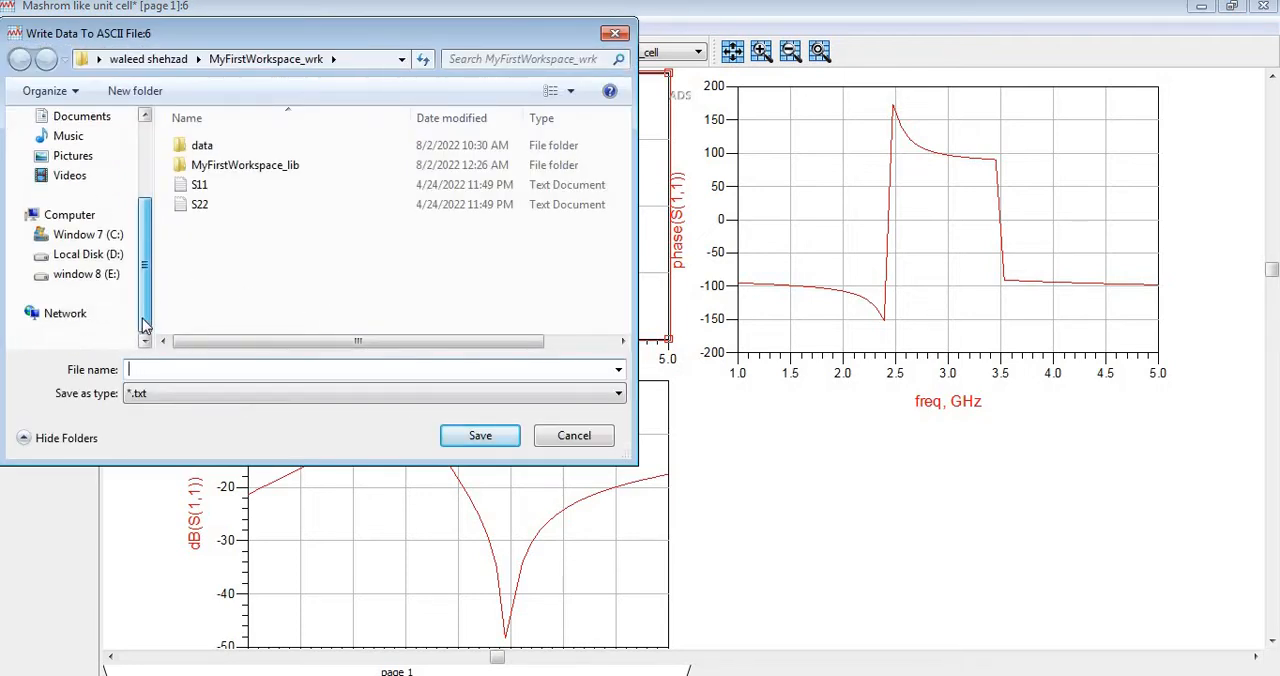
left_click(98, 276)
left_click(215, 284)
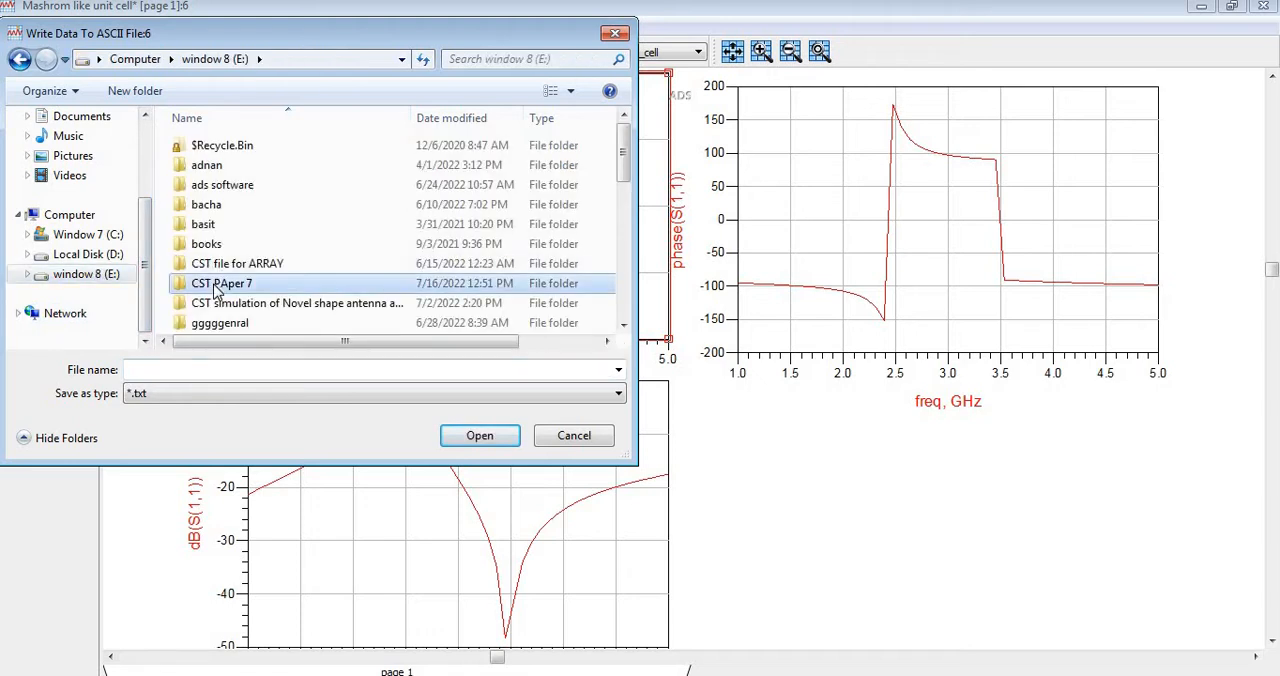
key("y")
key("Return")
left_click(215, 290)
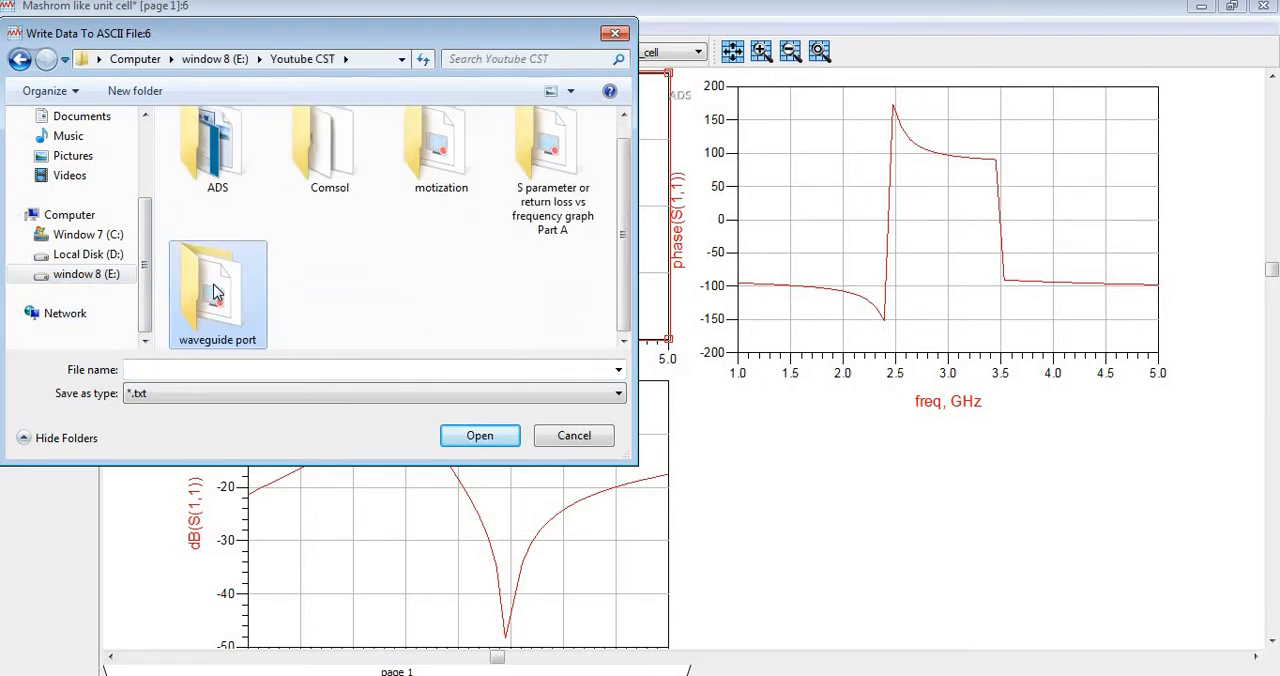
key("a")
key("Return")
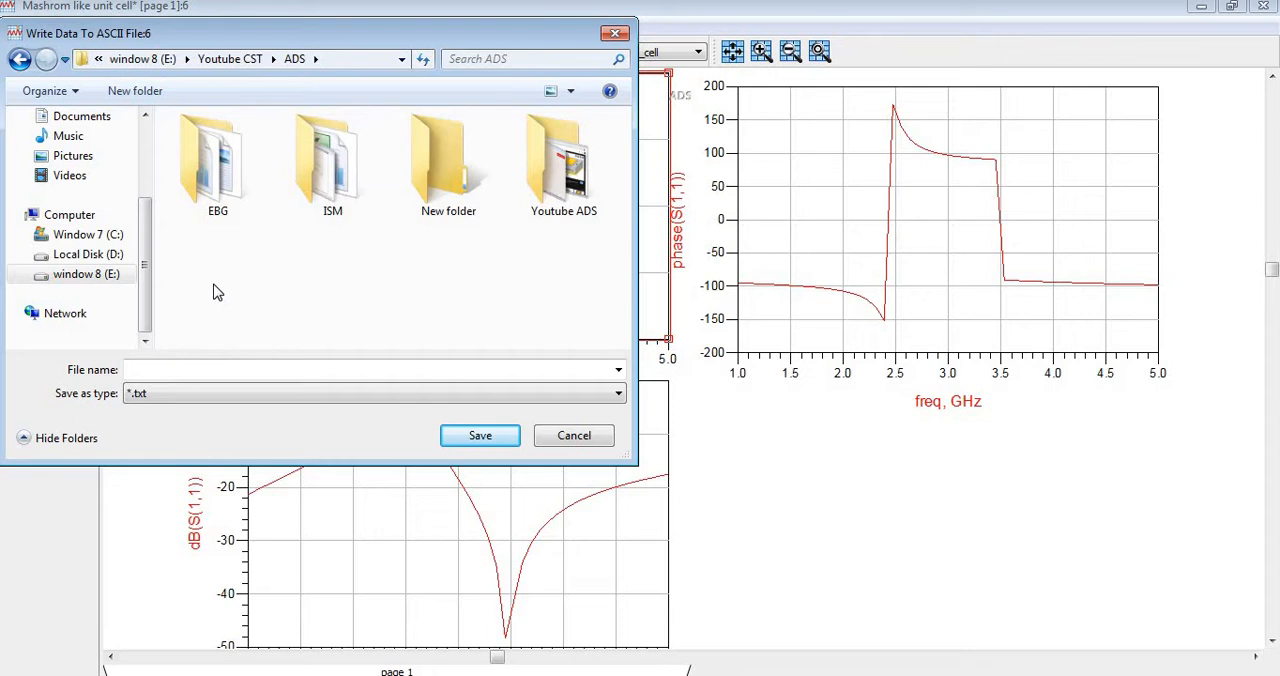
double_click(203, 190)
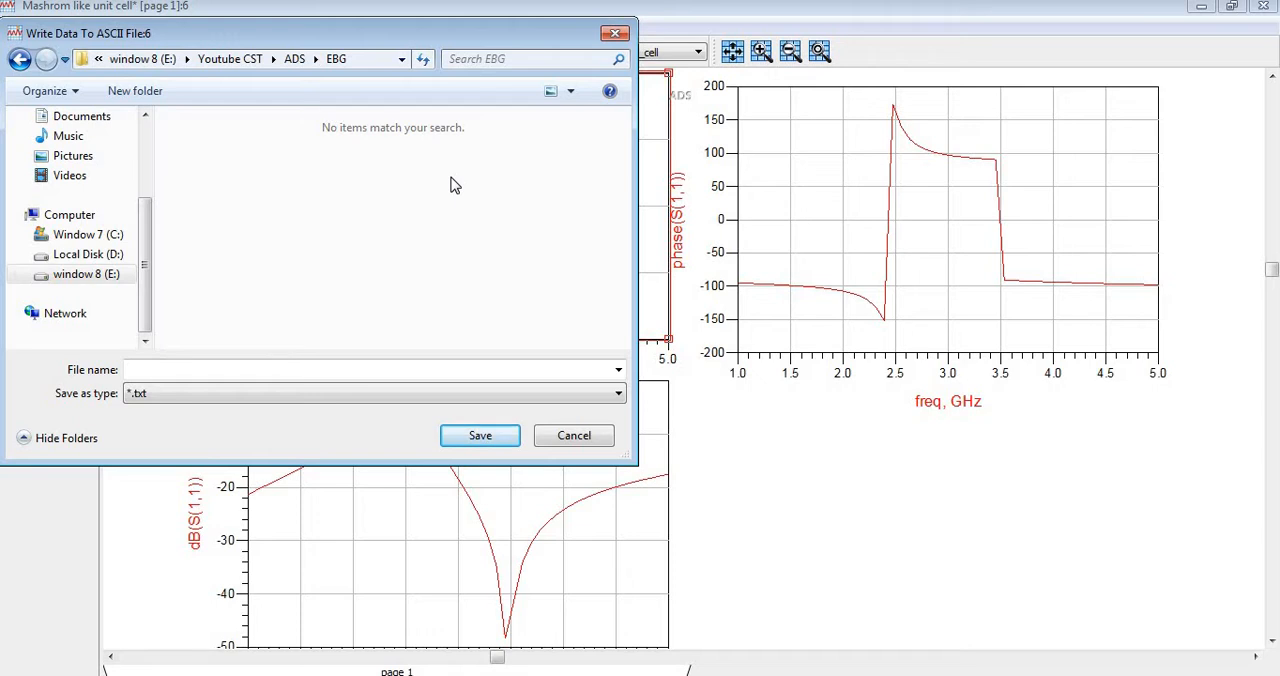
Create a new folder named "S paramters" inside the EBG folder.
key("ctrl+shift+n")
type("S pa")
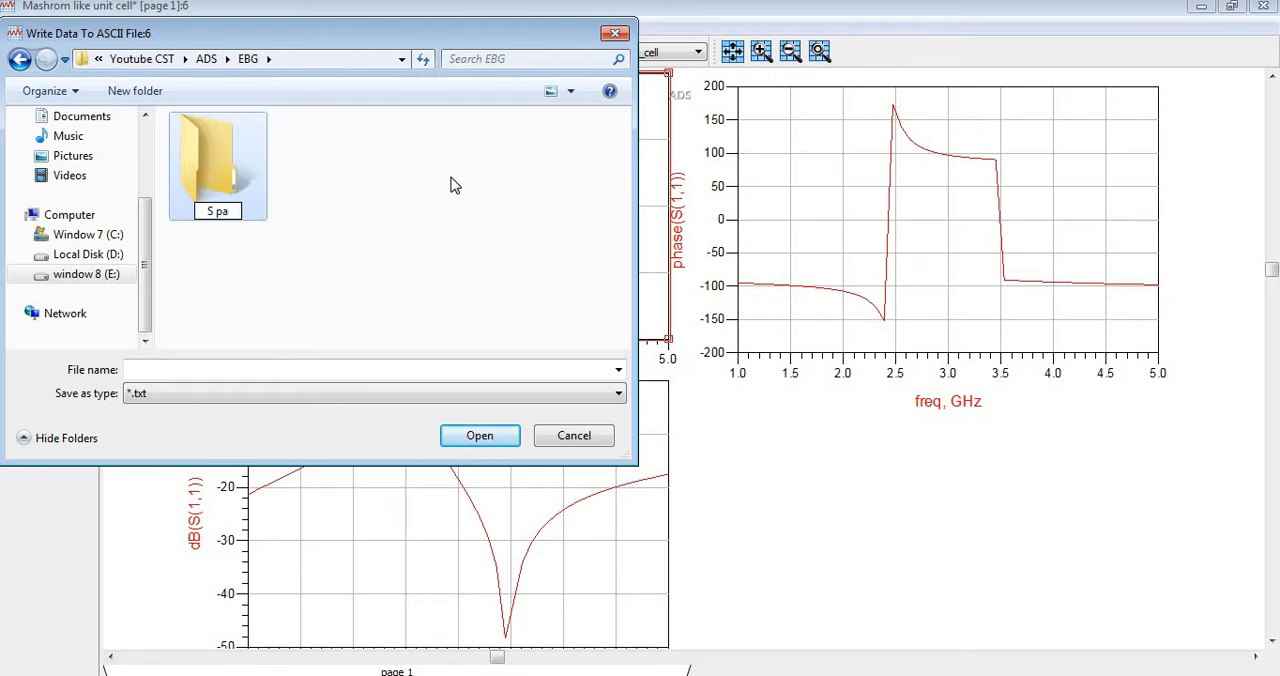
type("ramters")
key("Return")
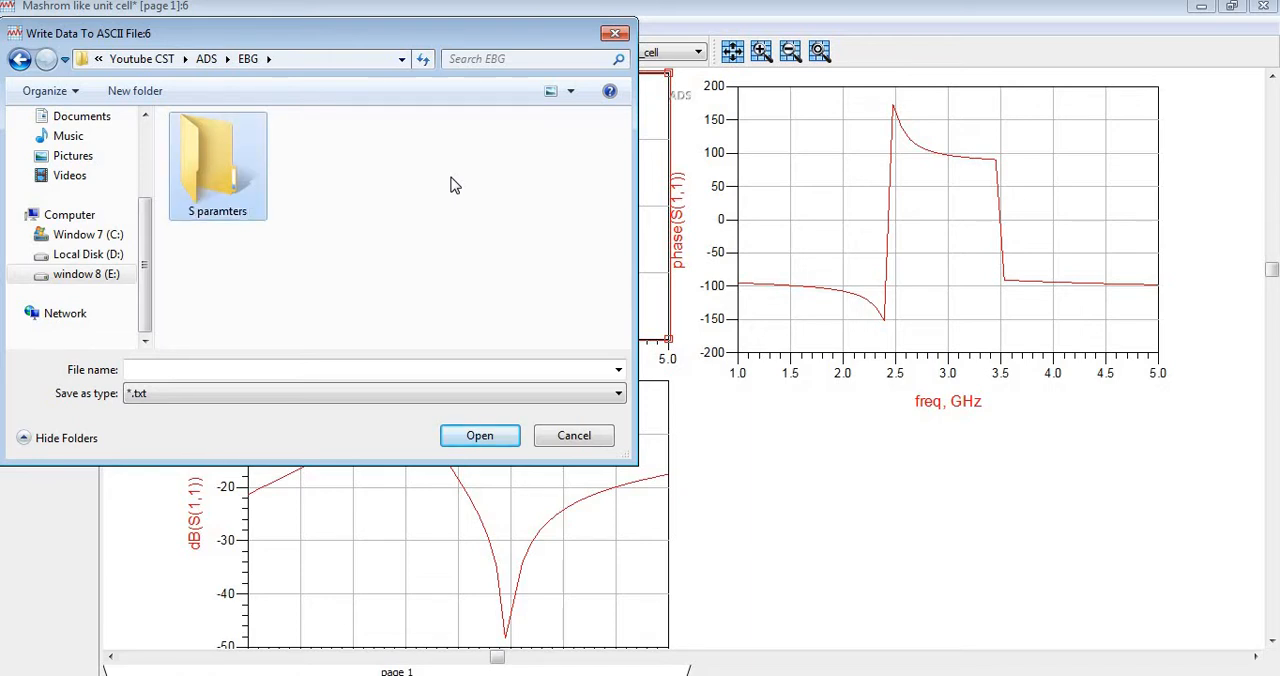
Save the dB(S(1,2)) data in the S paramters folder as text file S12.
key("Return")
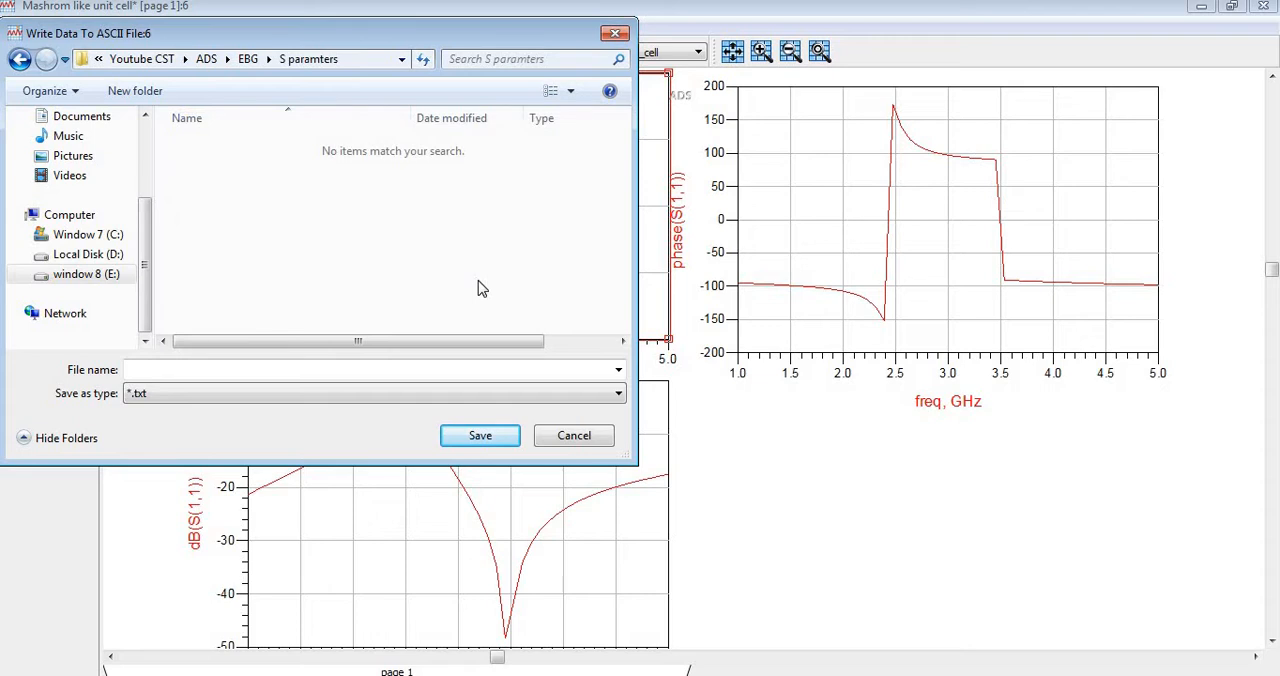
left_click(362, 369)
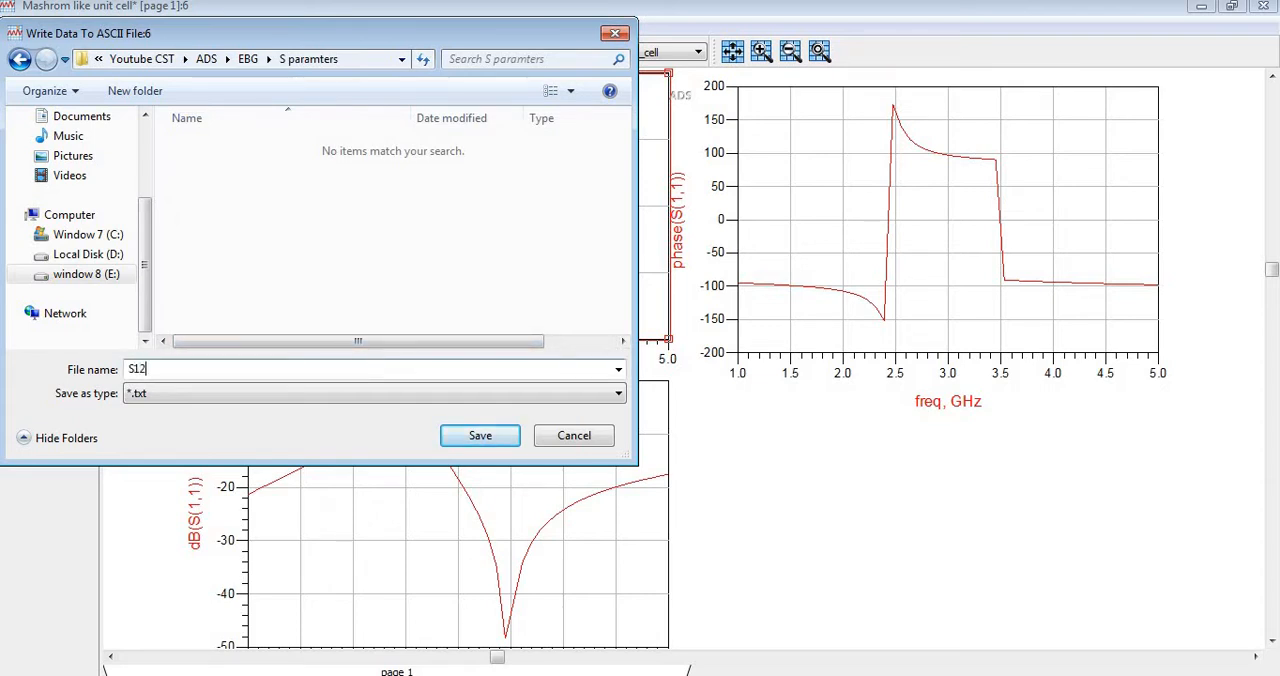
left_click(474, 436)
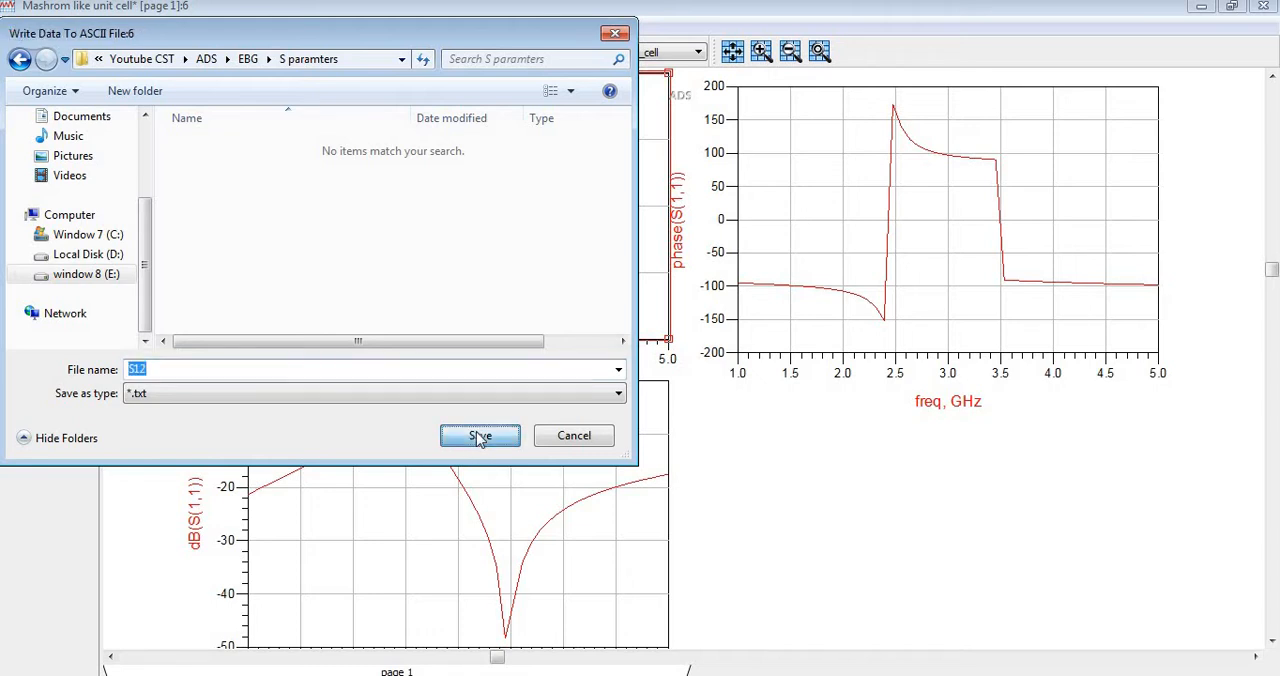
Select the whole dB(S(1,1)) plot and start exporting it as tab-delimited ASCII.
left_click(450, 477)
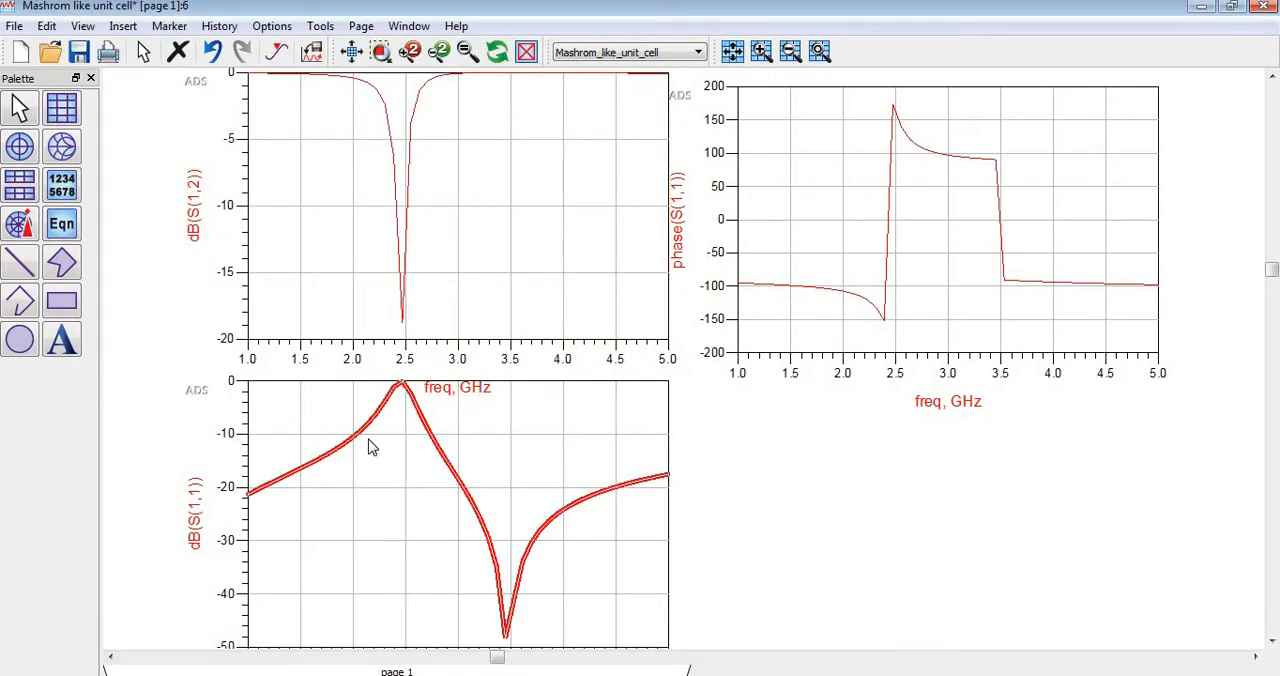
left_click(370, 533)
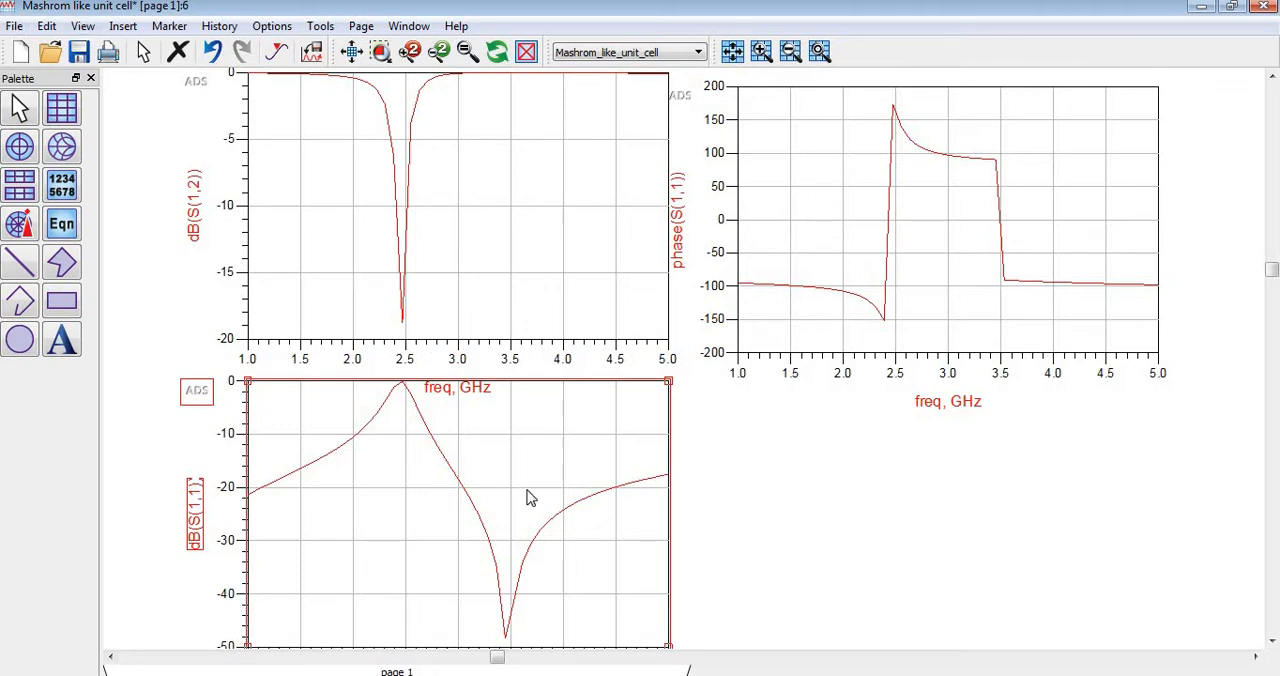
left_click(475, 510)
left_click(372, 559)
left_click(14, 26)
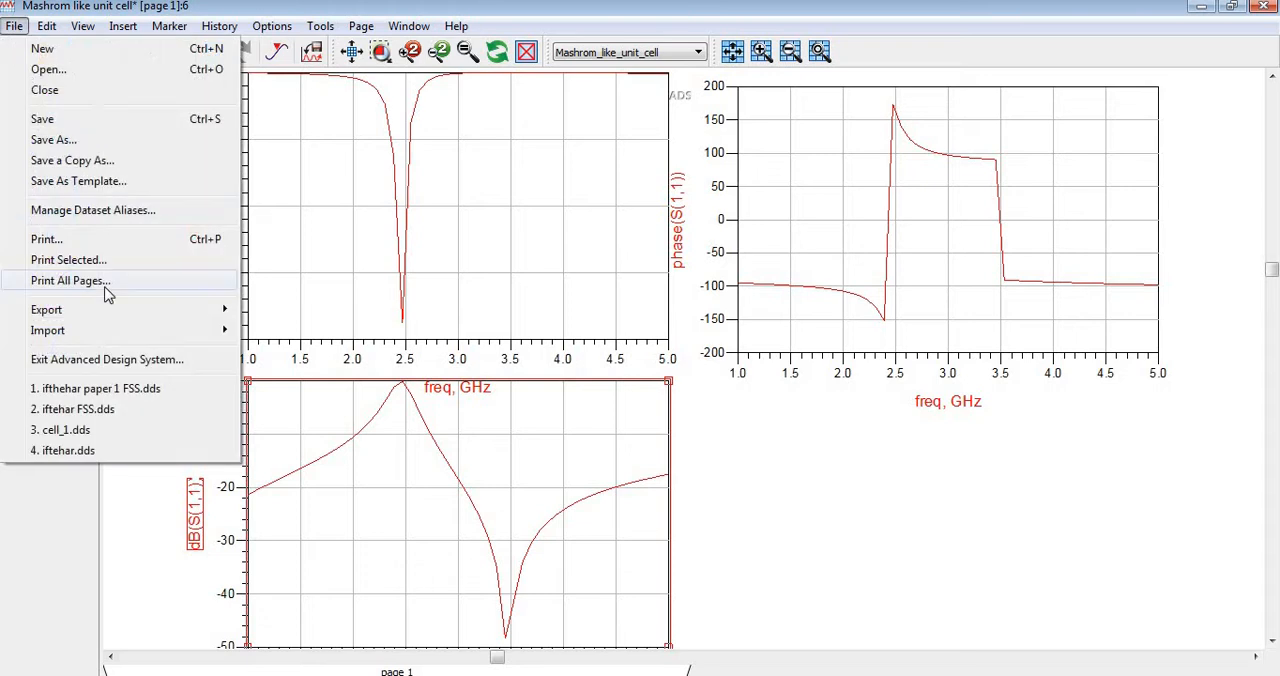
mouse_move(95, 340)
mouse_move(190, 312)
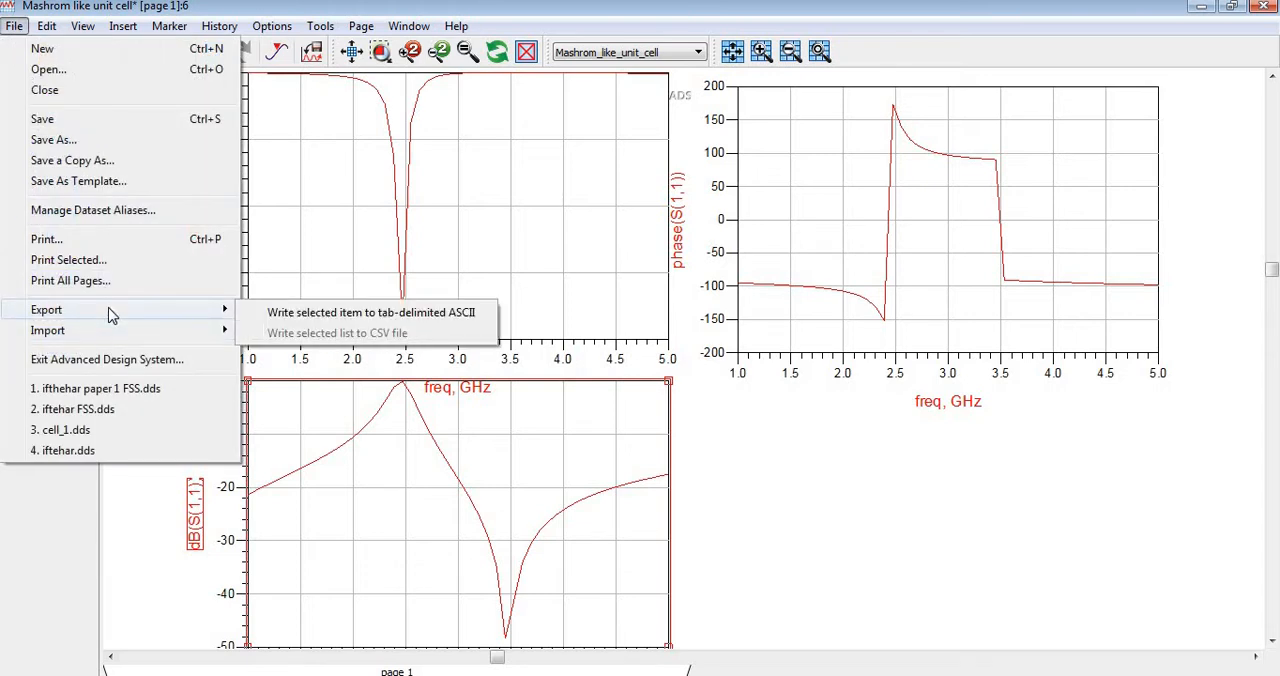
left_click(331, 318)
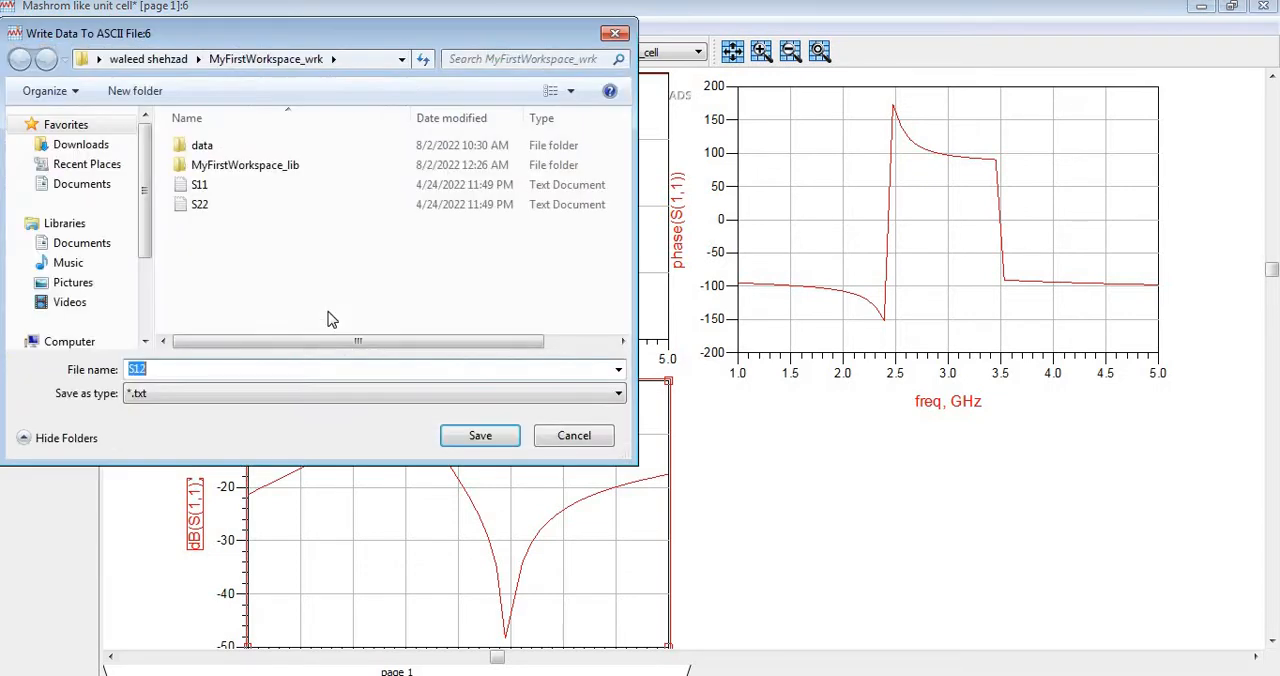
Set the dB(S(1,1)) export location to Youtube CST > ADS > EBG > S paramters on drive E:.
left_click_drag(145, 341, 145, 341)
left_click(86, 318)
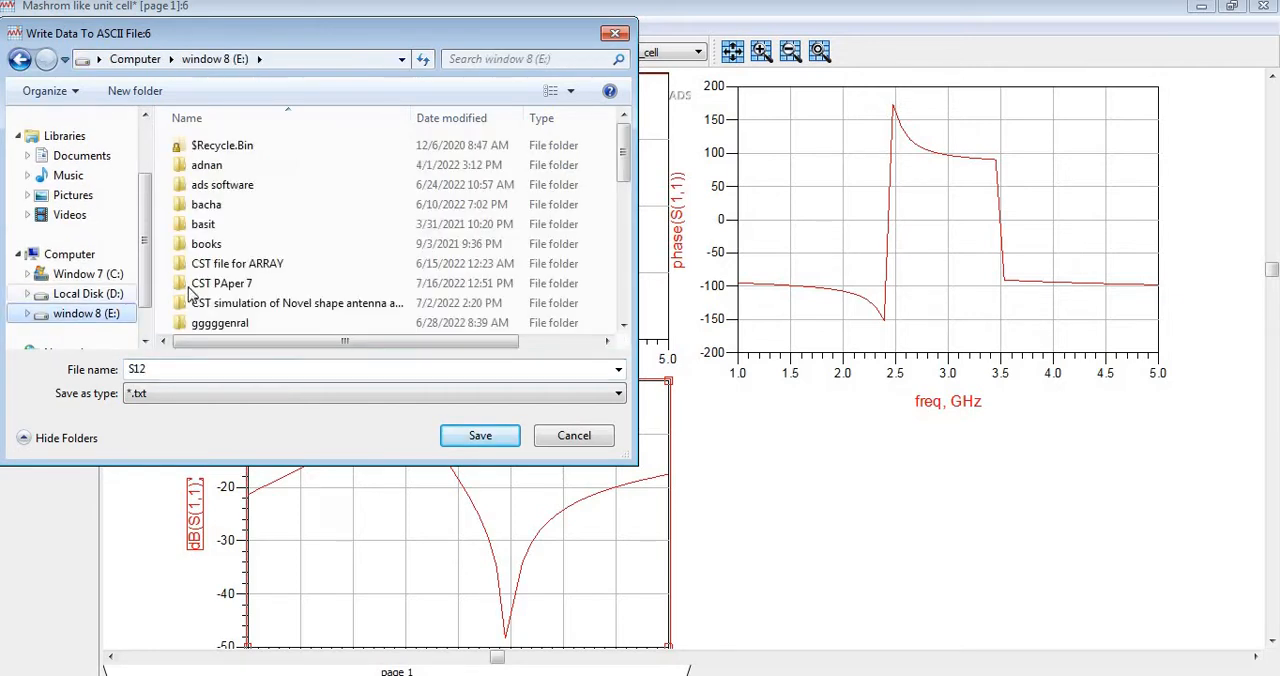
left_click(203, 322)
scroll(200, 325, "down", 5)
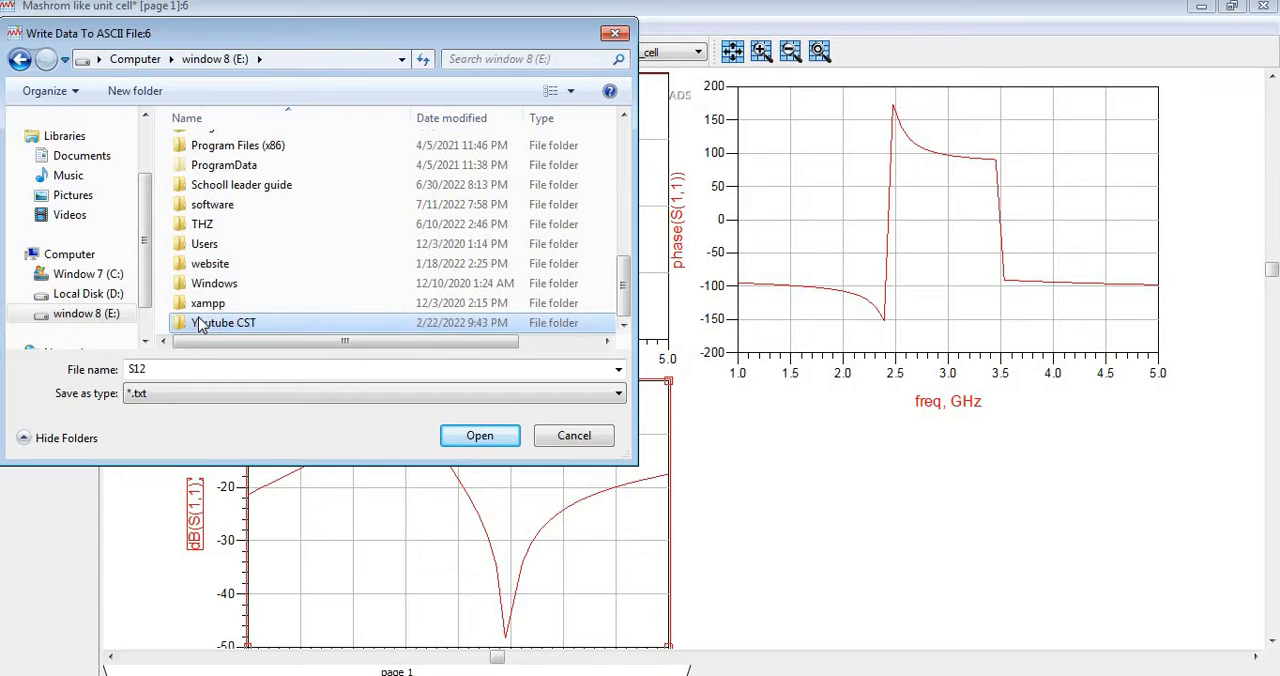
key("Return")
key("a")
key("Return")
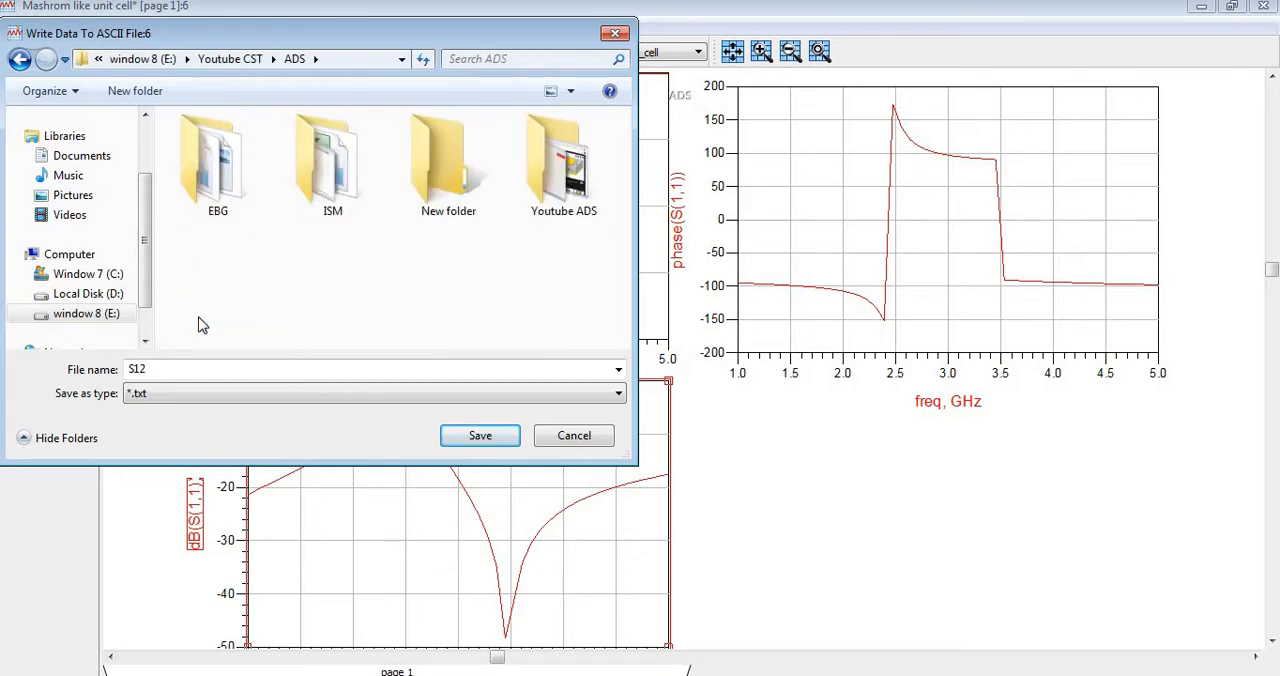
key("e")
key("Return")
key("s")
key("Return")
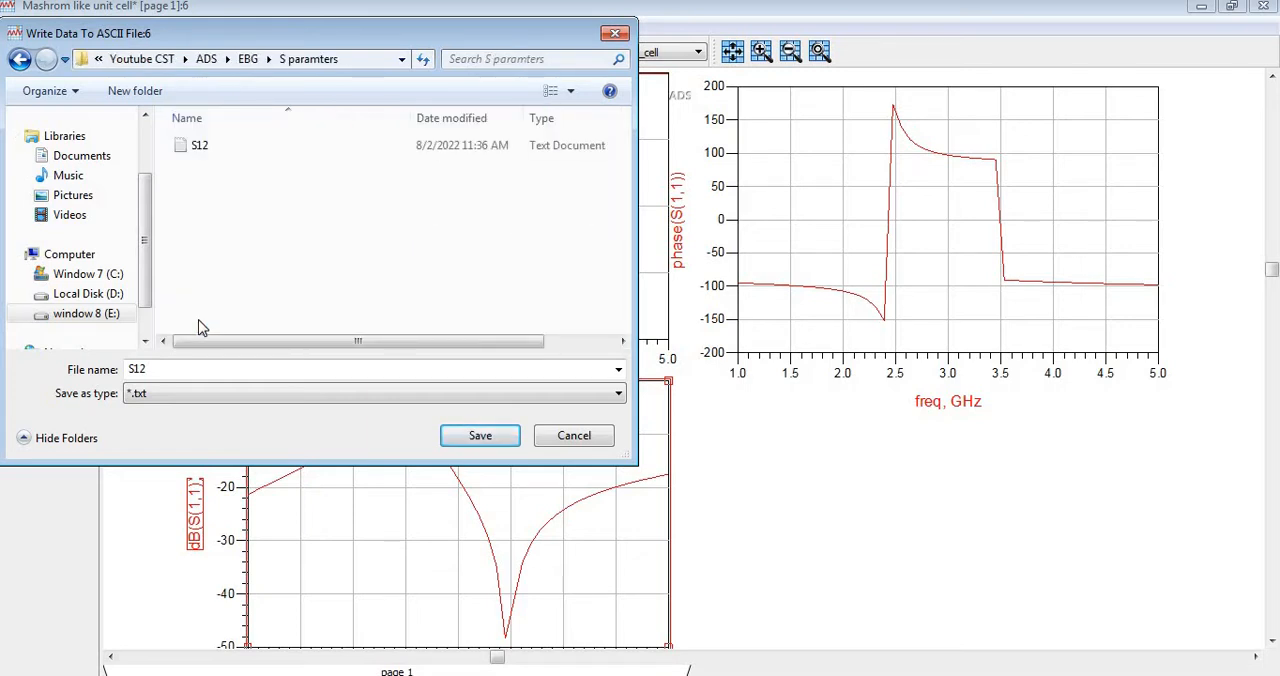
Name the dB(S(1,1)) export file S11 and save it.
double_click(185, 368)
left_click(185, 368)
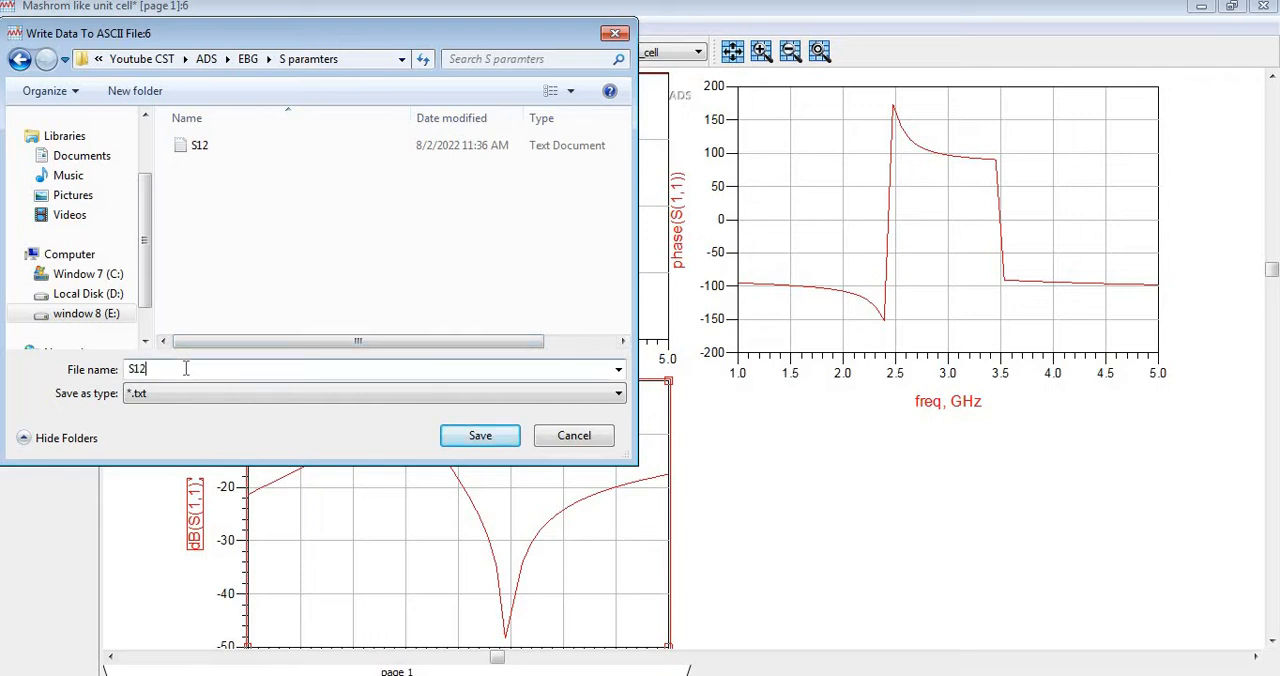
key("BackSpace")
type("1")
left_click(480, 435)
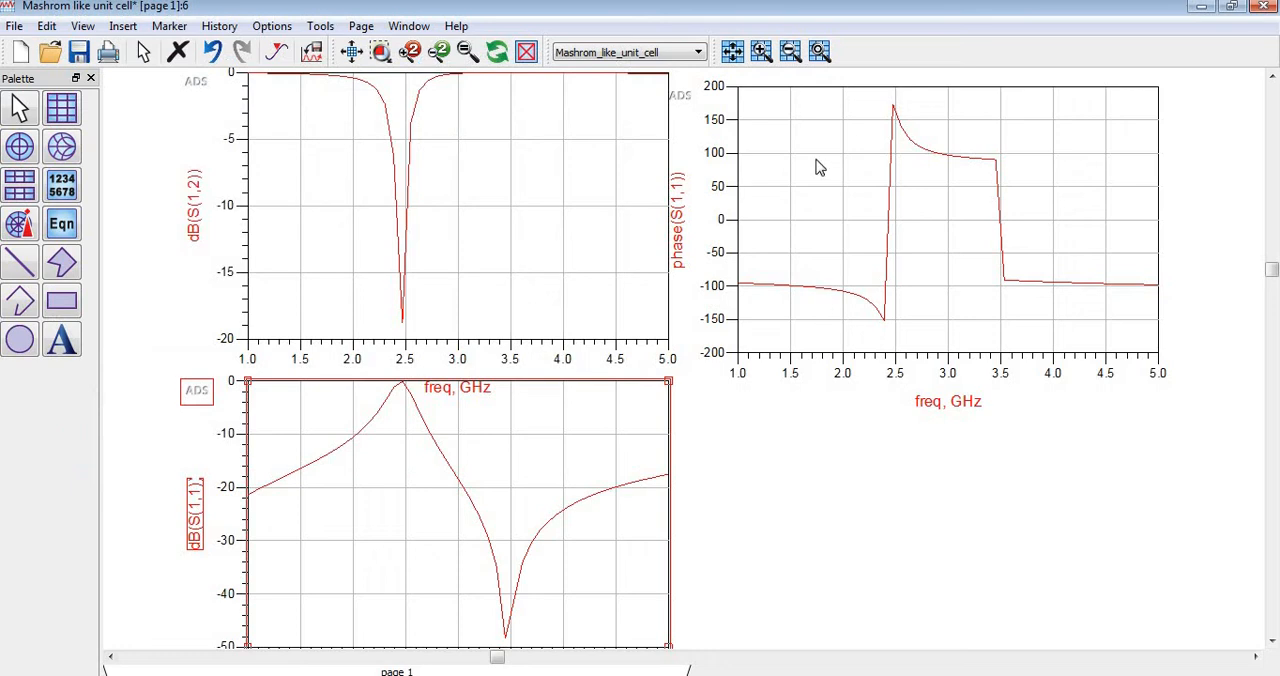
Select the phase(S(1,1)) plot and start exporting it as tab-delimited ASCII.
left_click(803, 194)
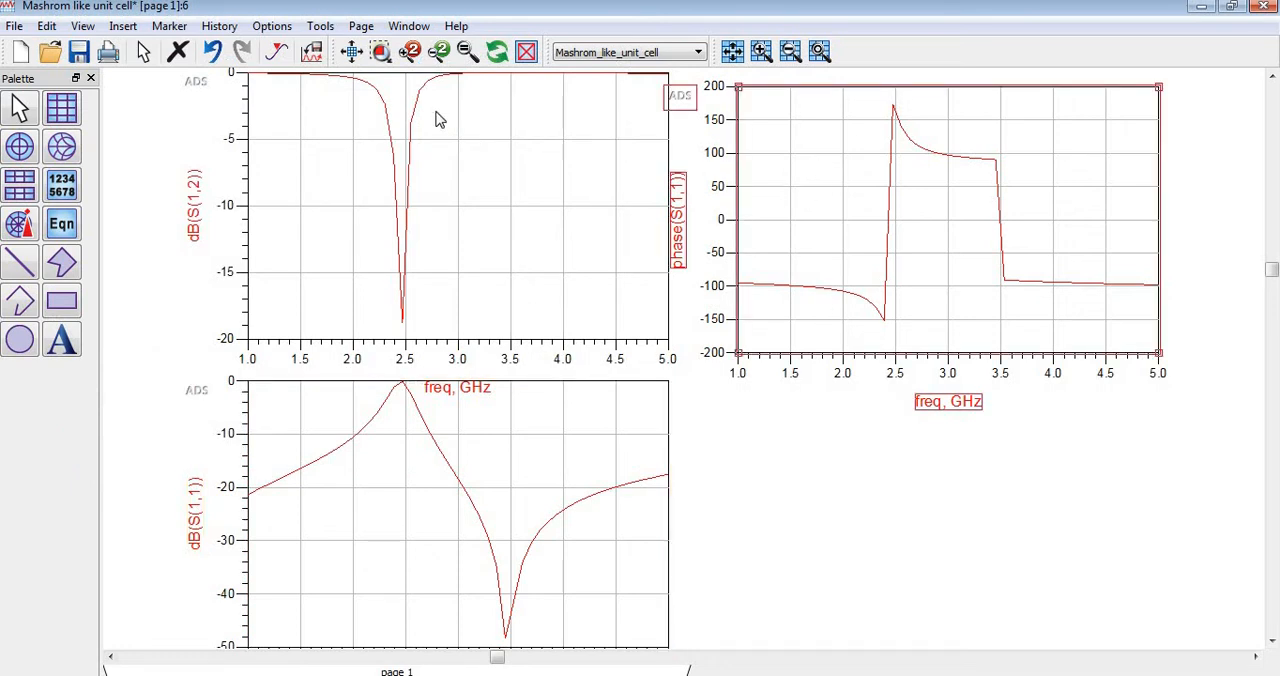
left_click(14, 26)
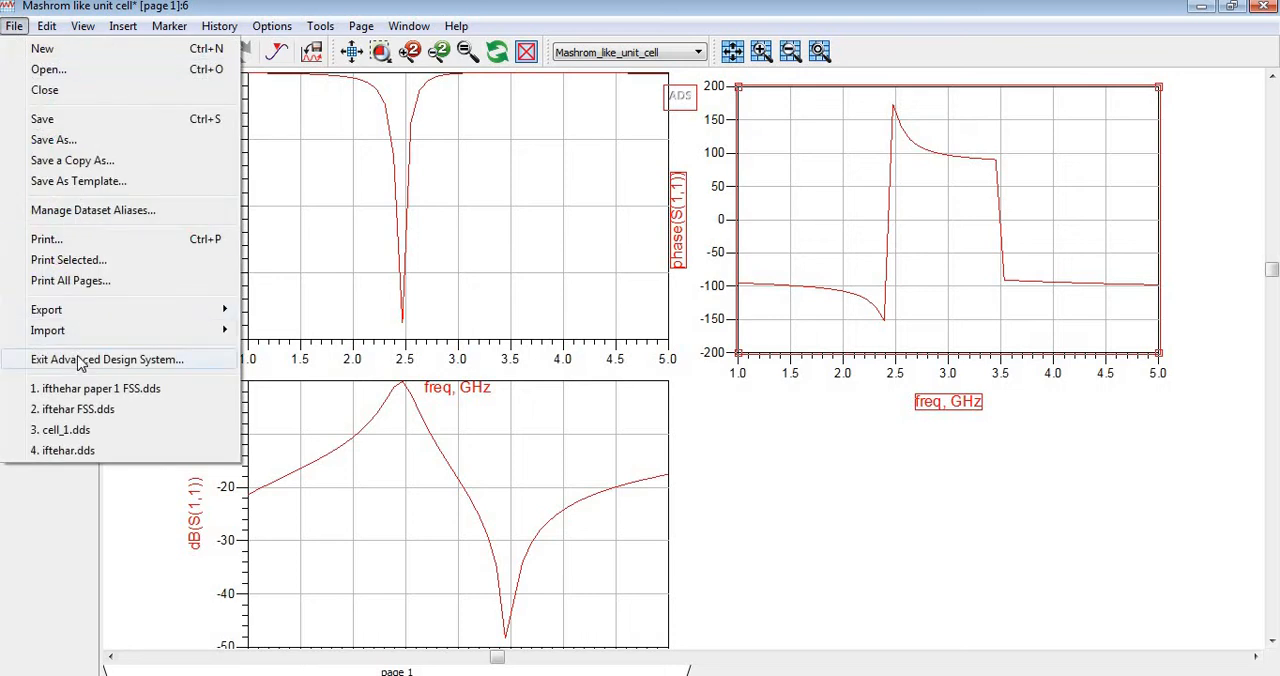
mouse_move(78, 312)
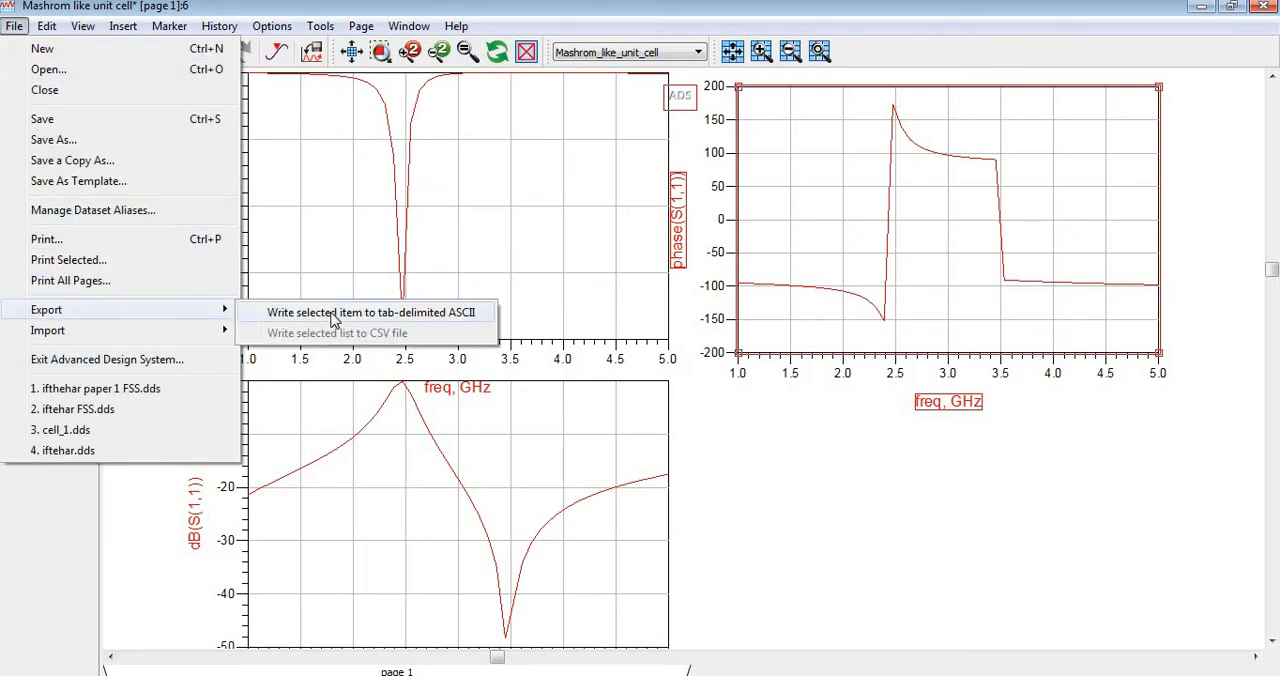
left_click(331, 313)
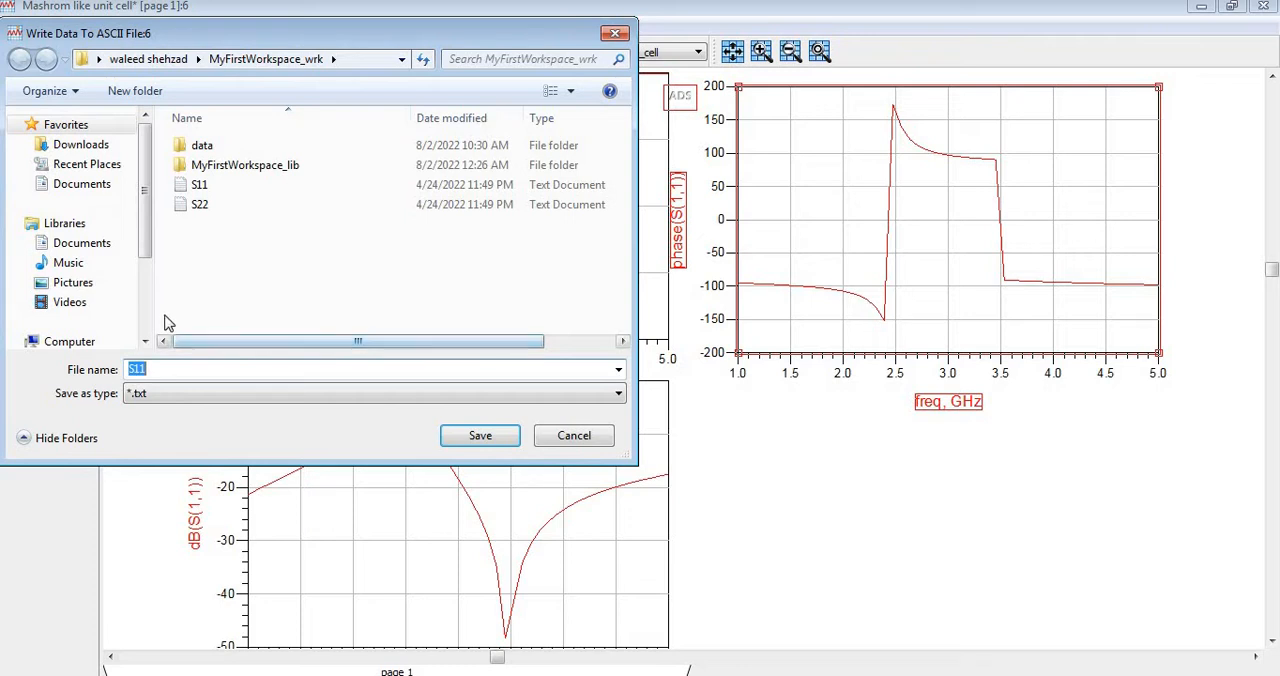
Set the phase export location to Youtube CST > ADS > EBG > S paramters on drive E:.
left_click(145, 345)
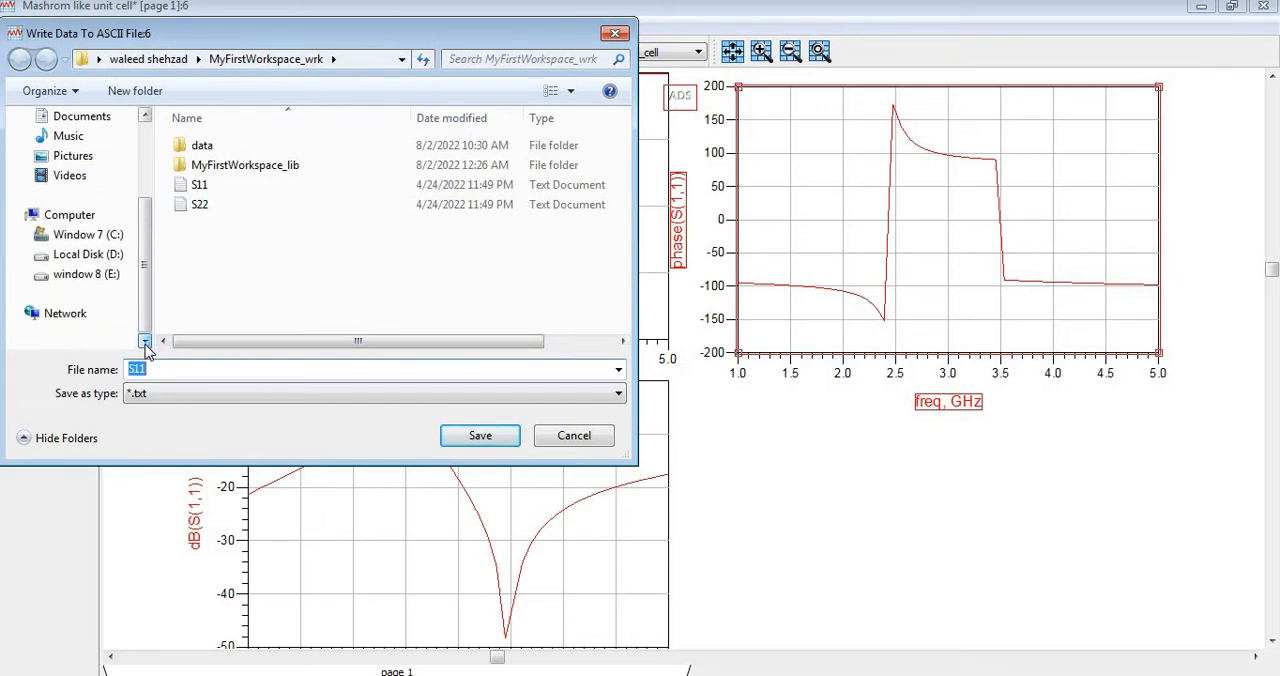
left_click(112, 279)
left_click(240, 265)
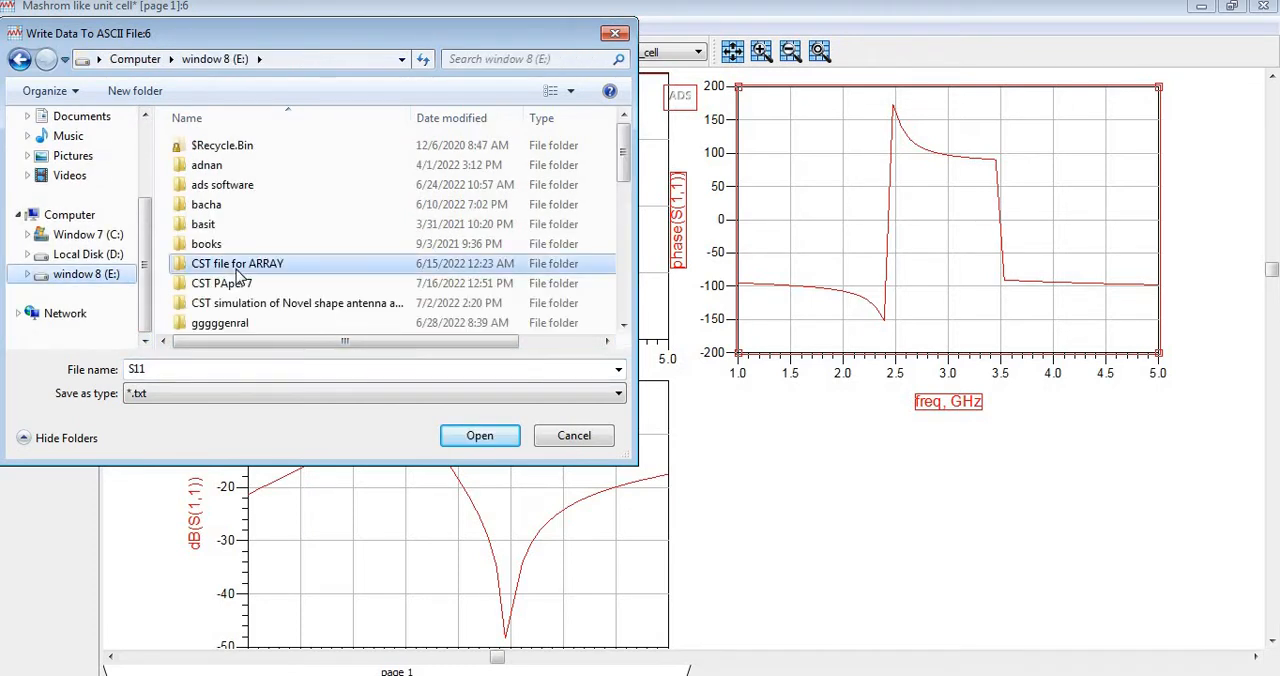
key("End")
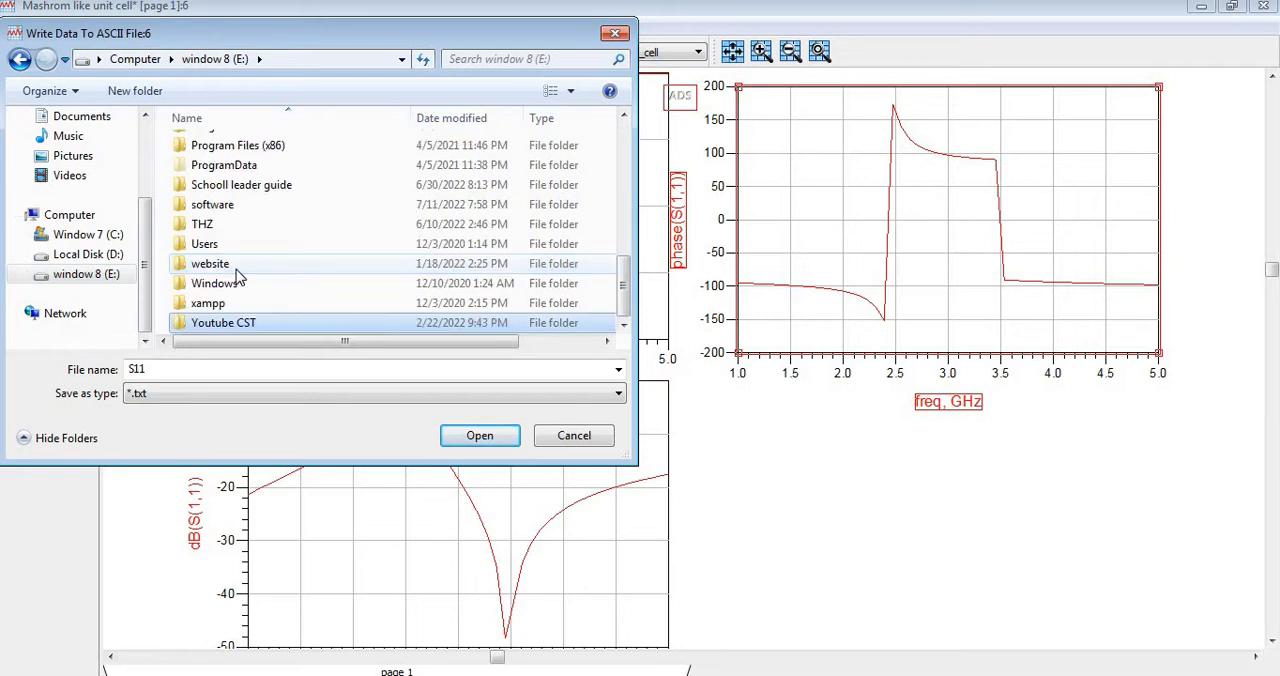
key("Return")
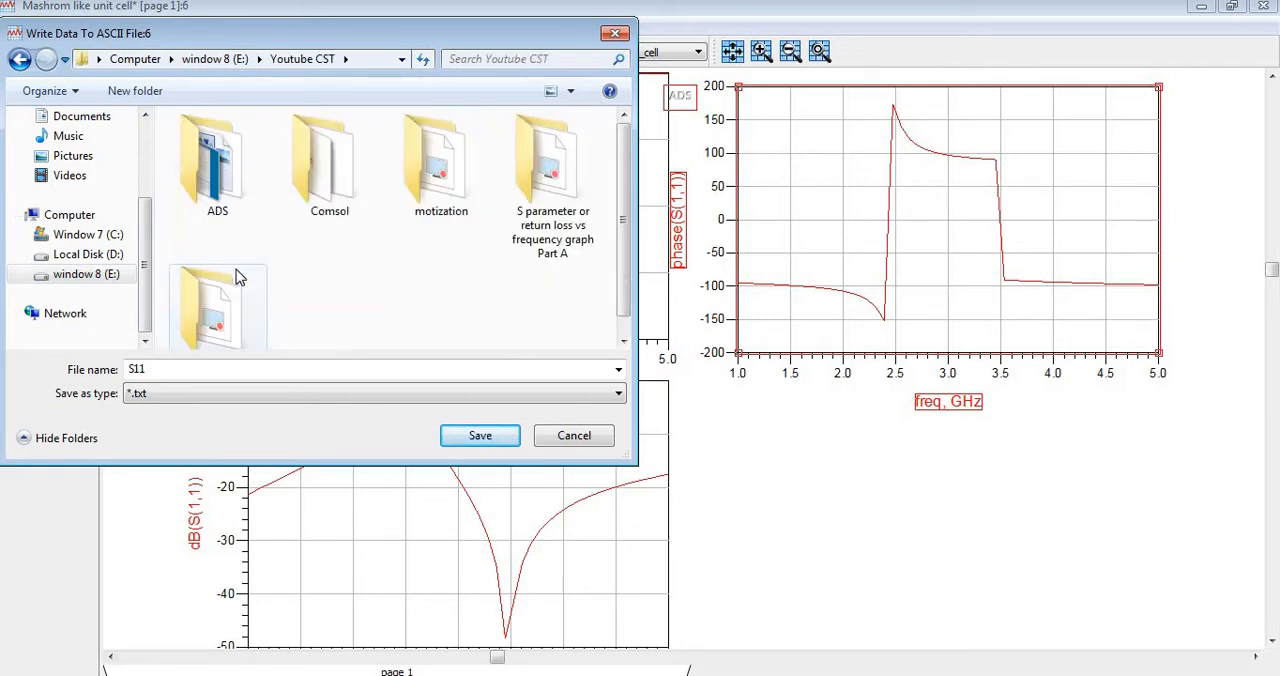
key("a")
key("Return")
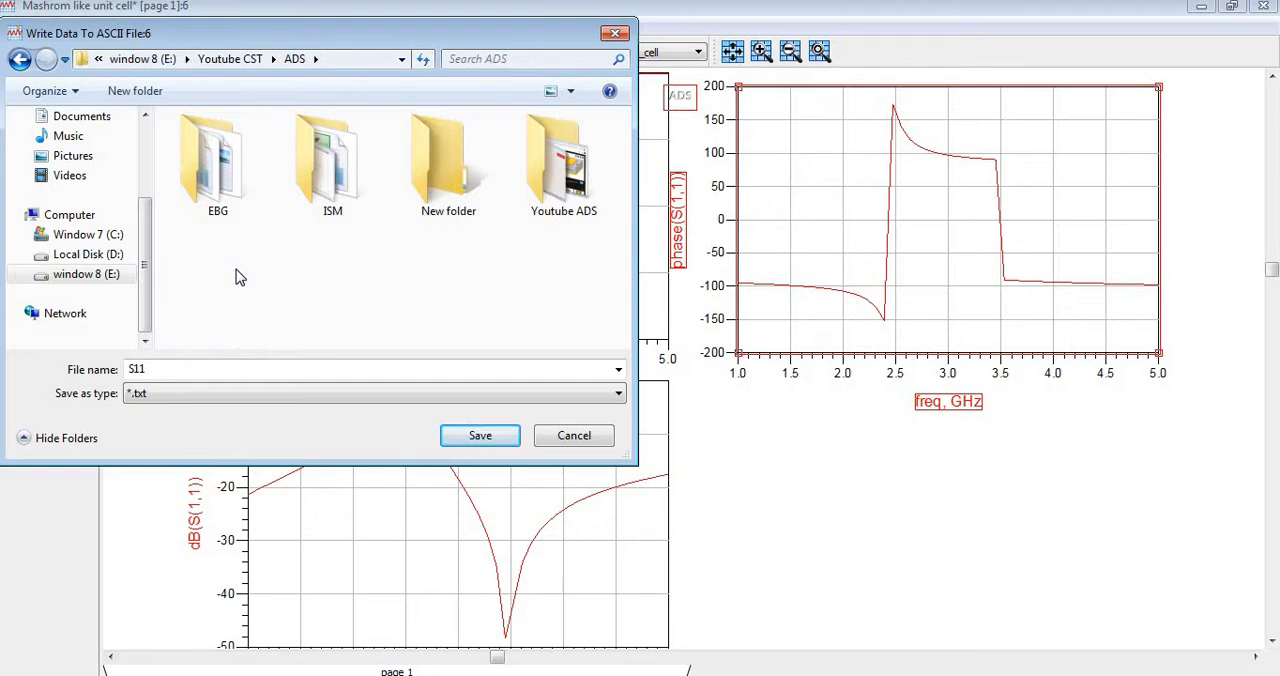
key("e")
key("Return")
key("s")
key("Return")
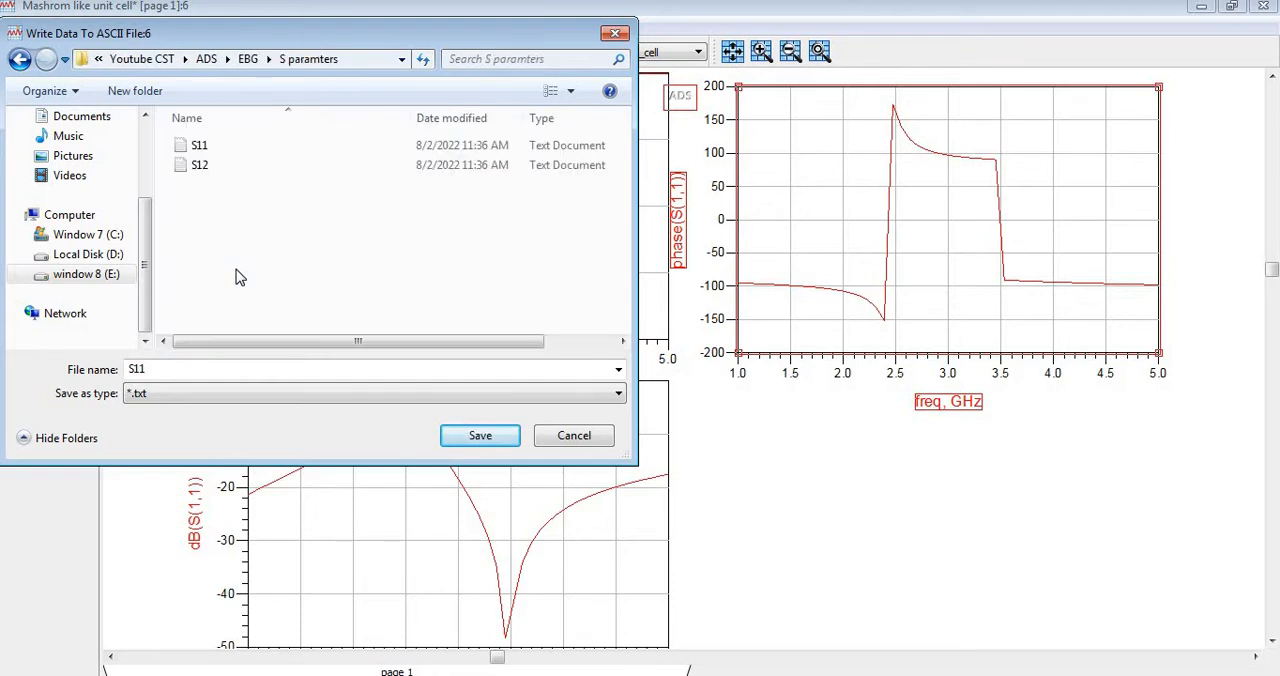
Name the phase(S(1,1)) export file Phase and save it.
double_click(195, 369)
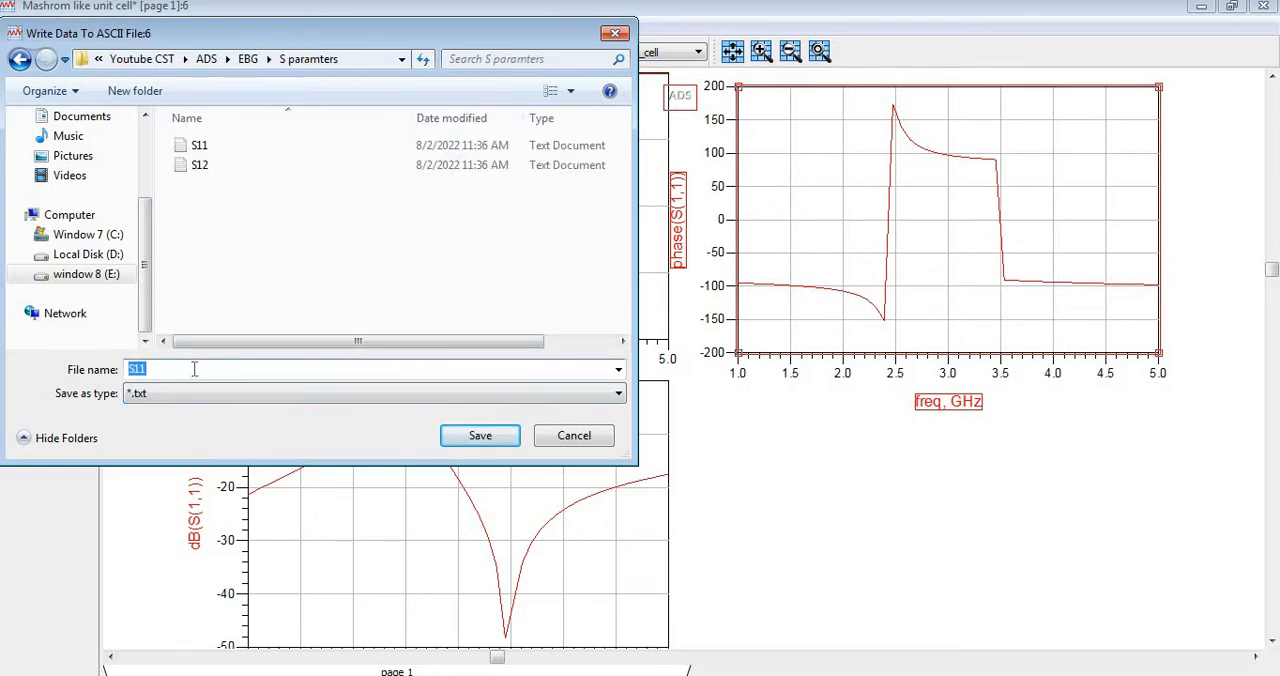
key("BackSpace")
left_click(474, 444)
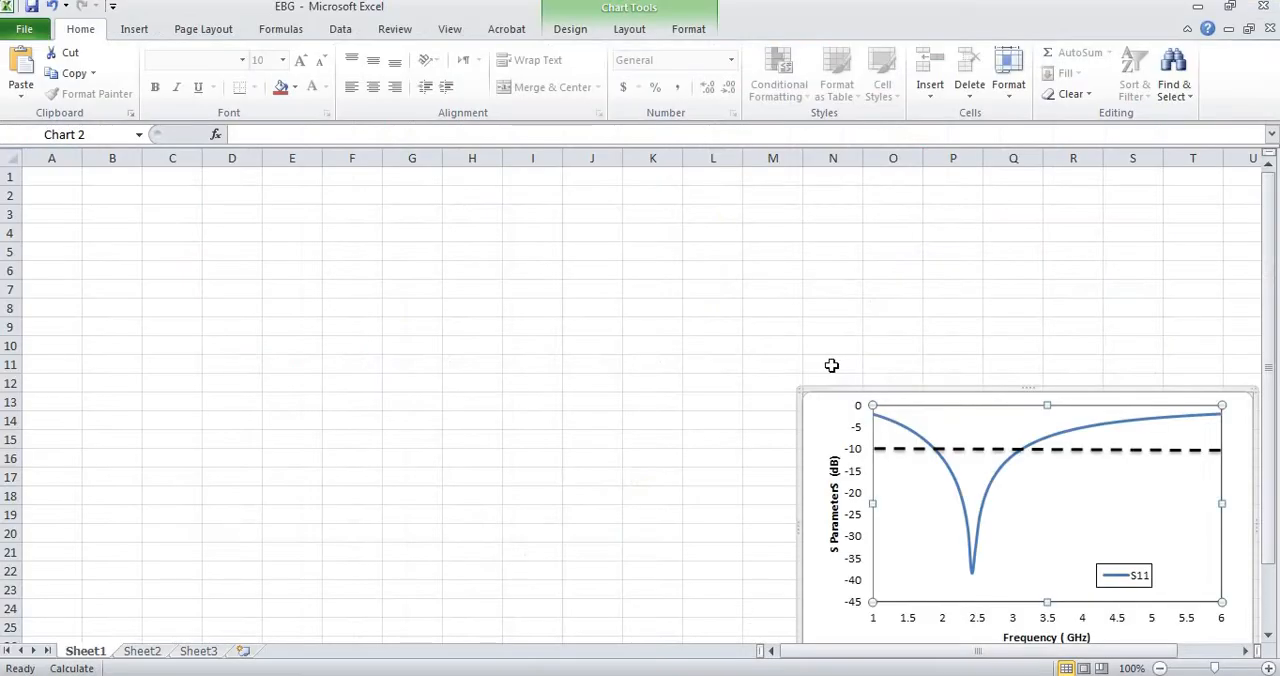
In the EBG workbook in Excel, start a text import at cell B1 and browse to Youtube CST > ADS > EBG > S paramters on drive E:.
left_click(113, 176)
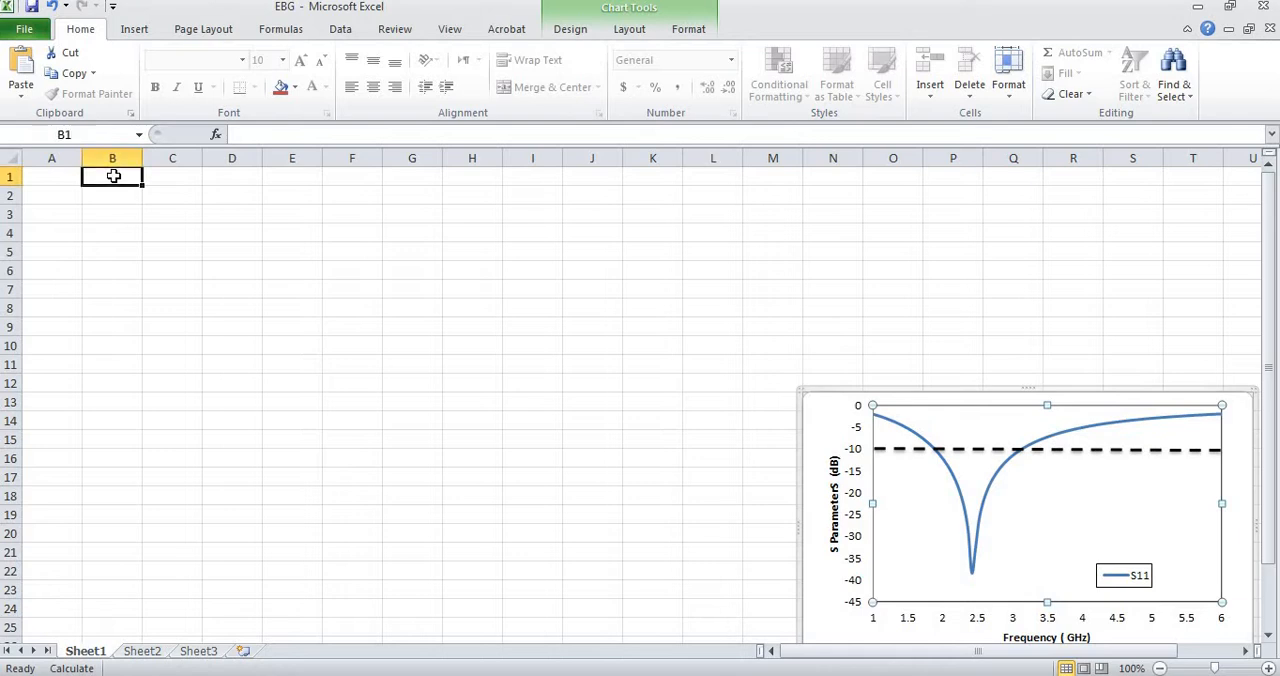
left_click(340, 30)
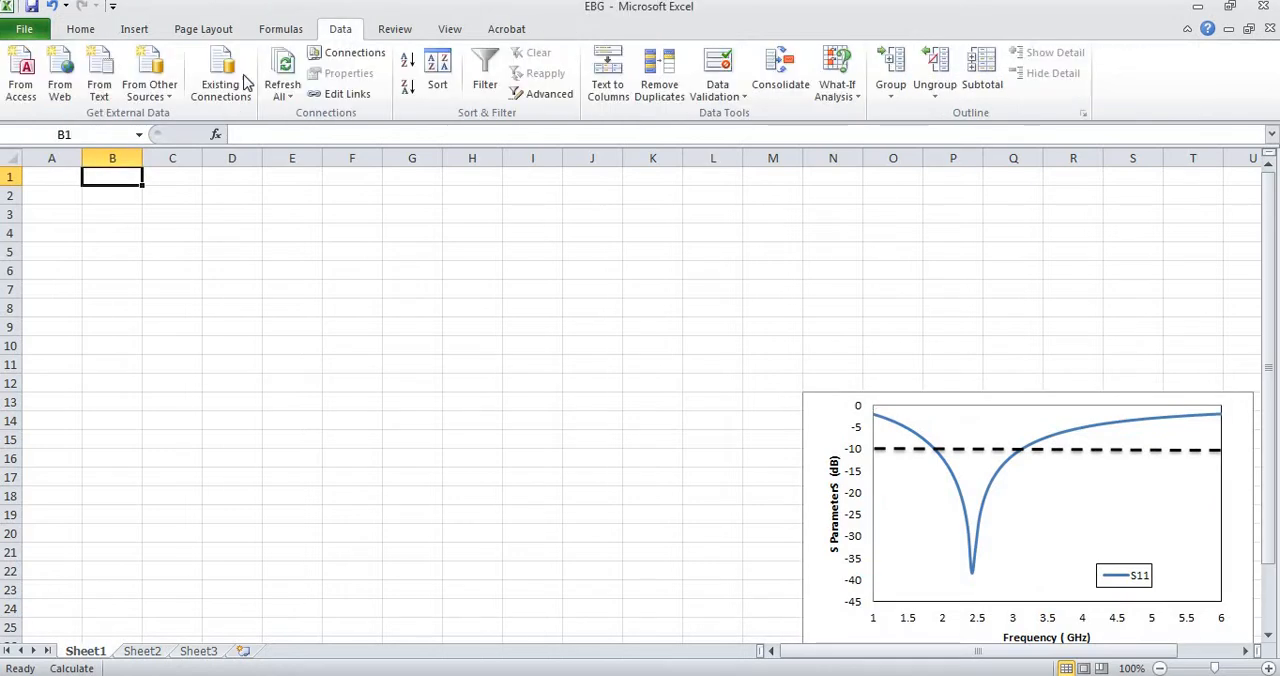
left_click(99, 88)
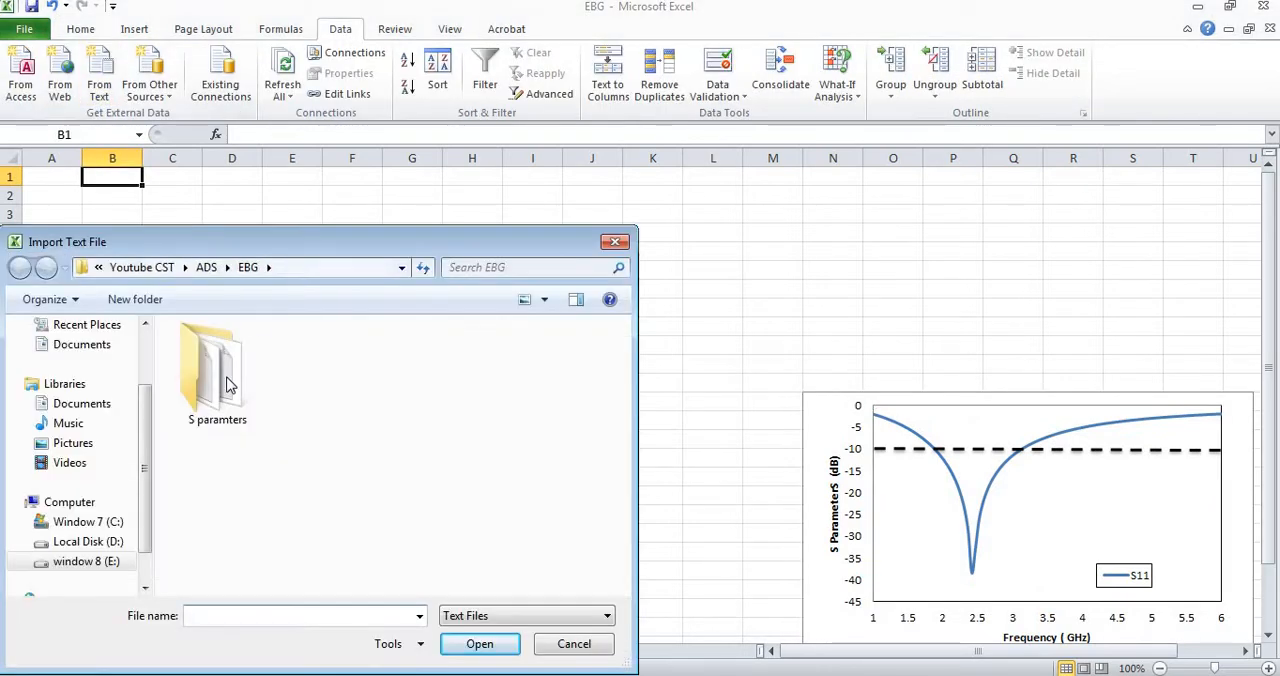
left_click(96, 562)
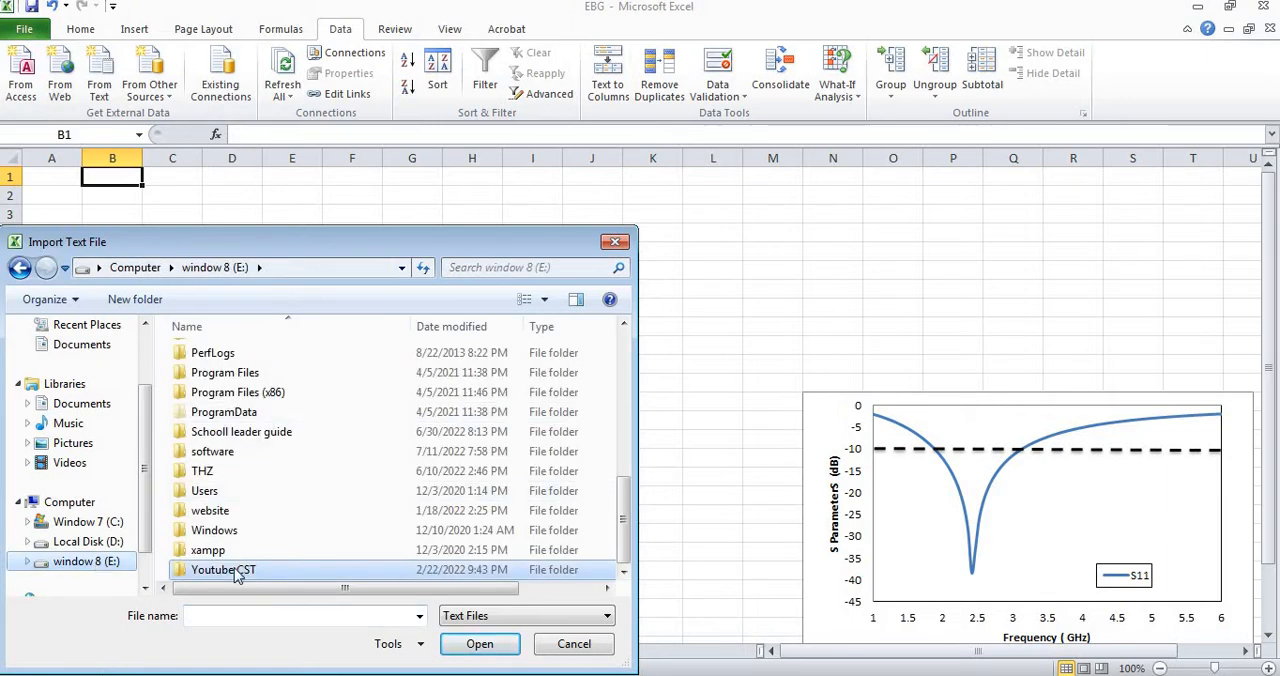
double_click(230, 570)
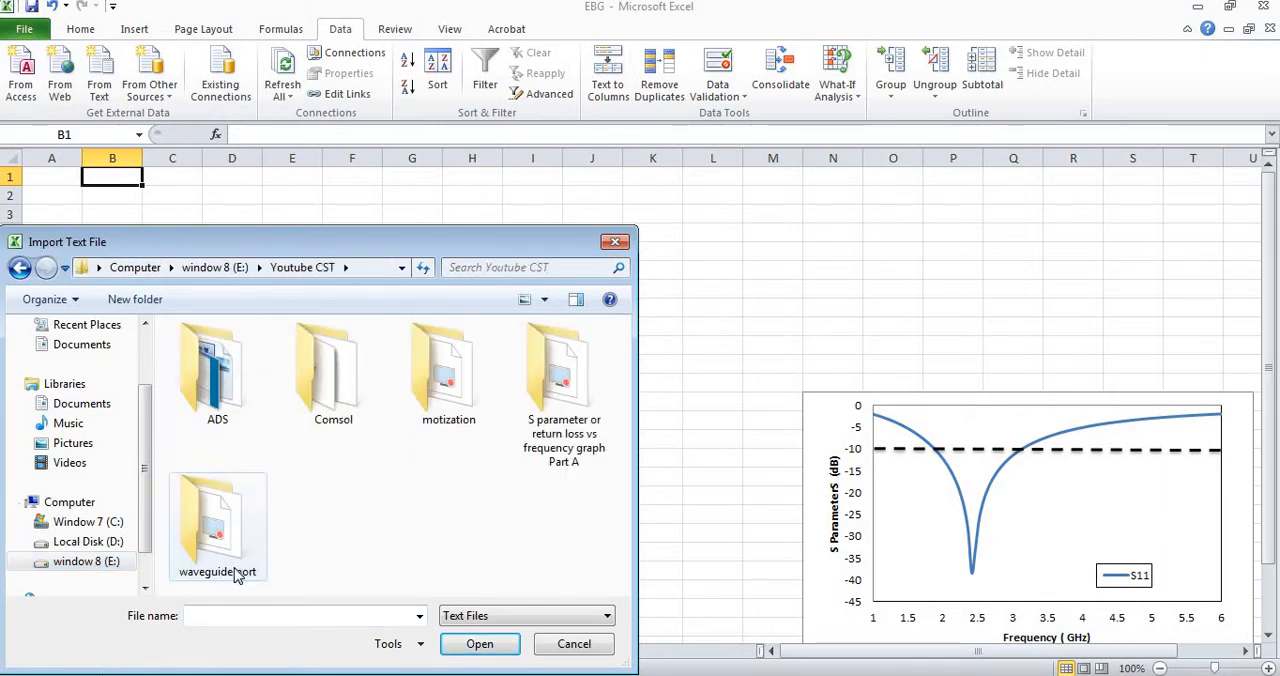
key("Return")
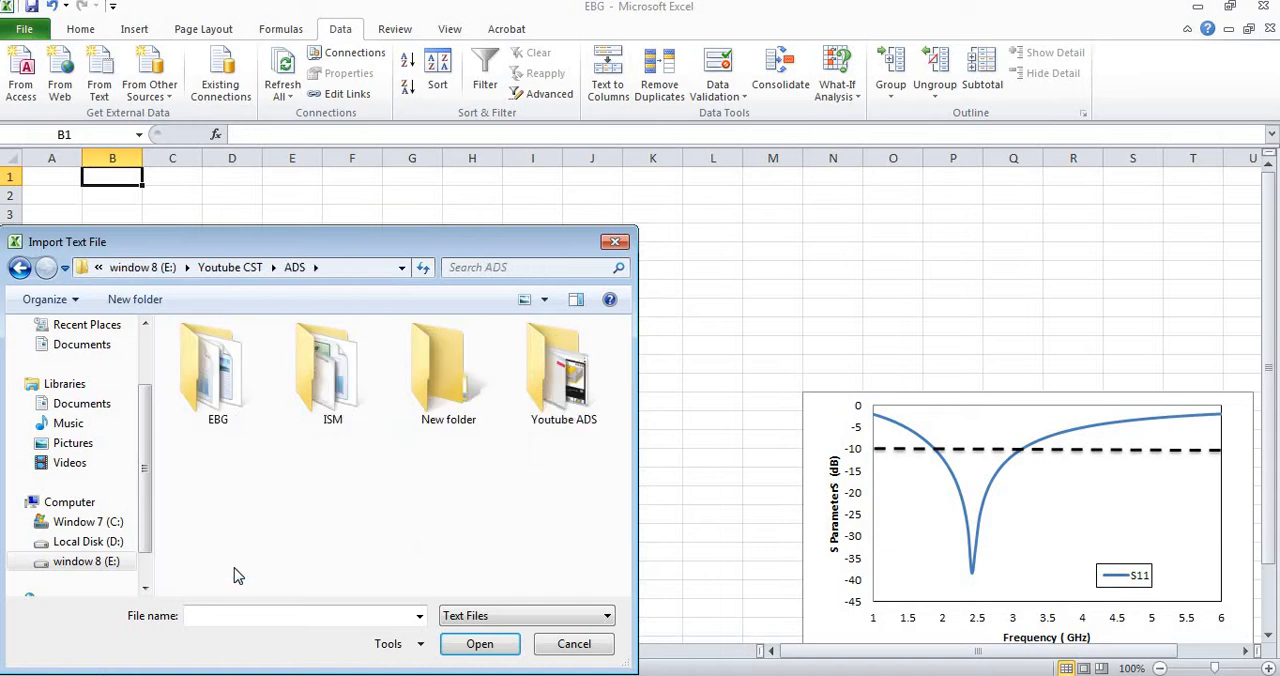
key("i")
key("e")
key("Return")
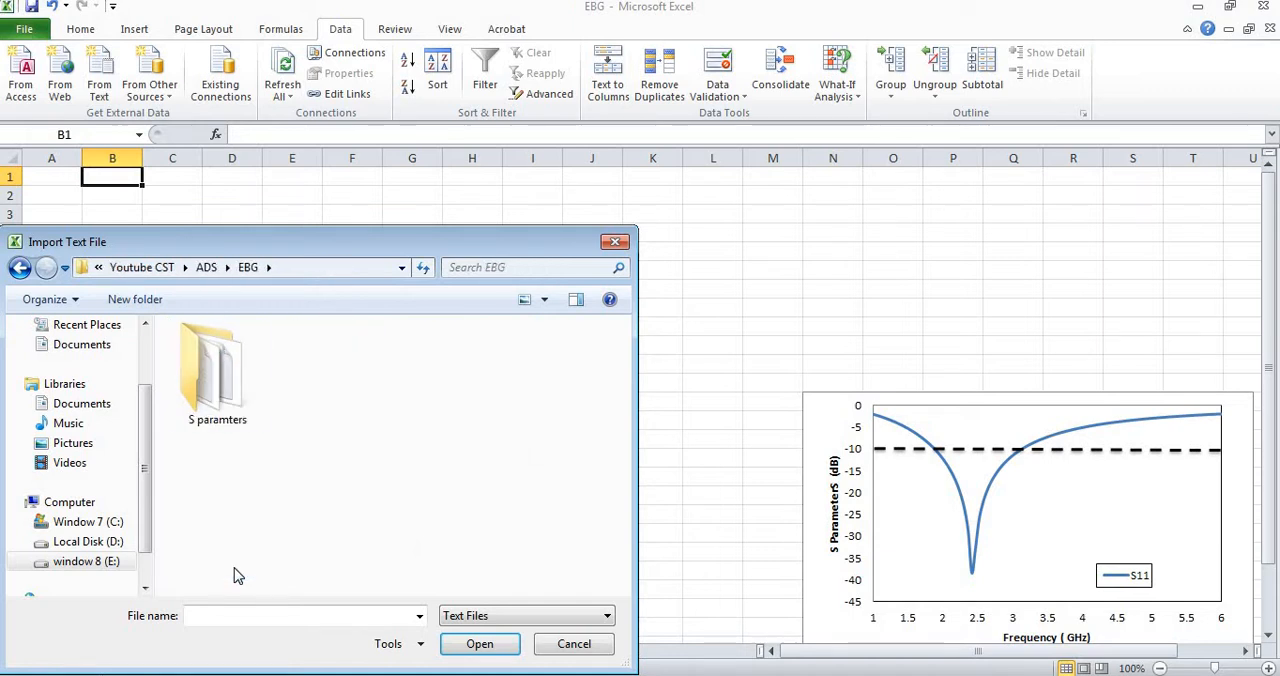
key("s")
key("Return")
Import the S11 text file as tab-delimited data with General column format into the existing worksheet at B1.
key("s")
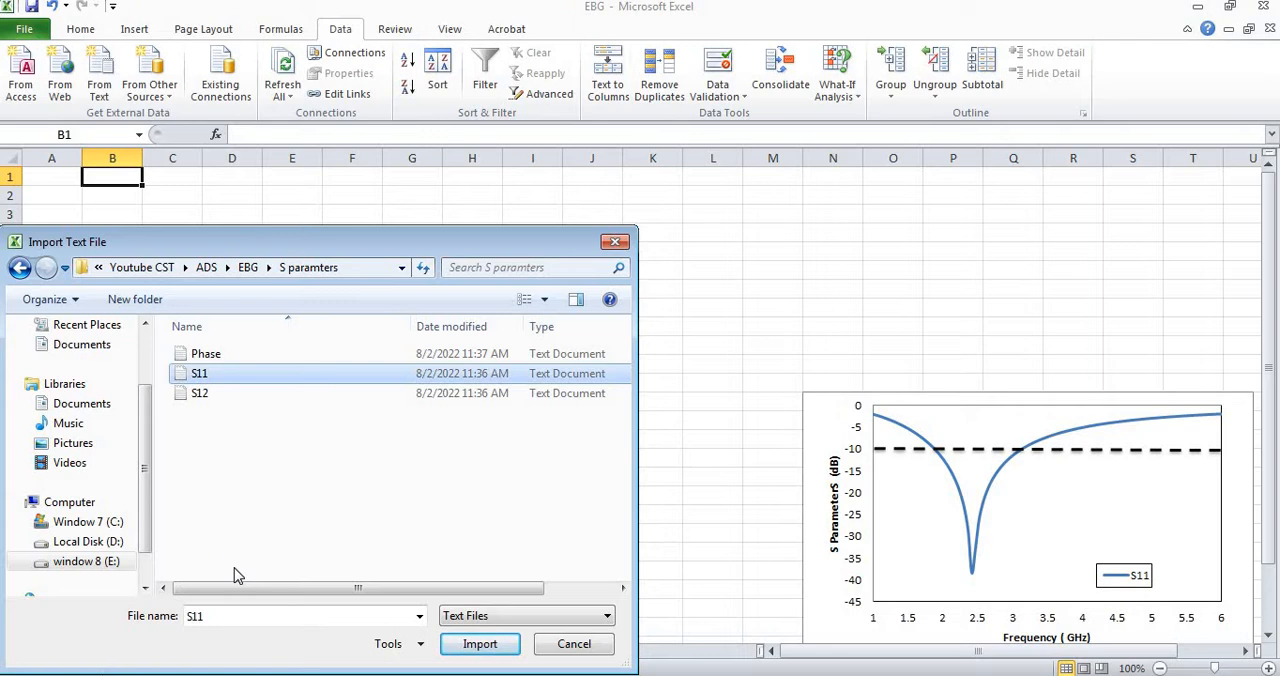
key("Return")
key("Return")
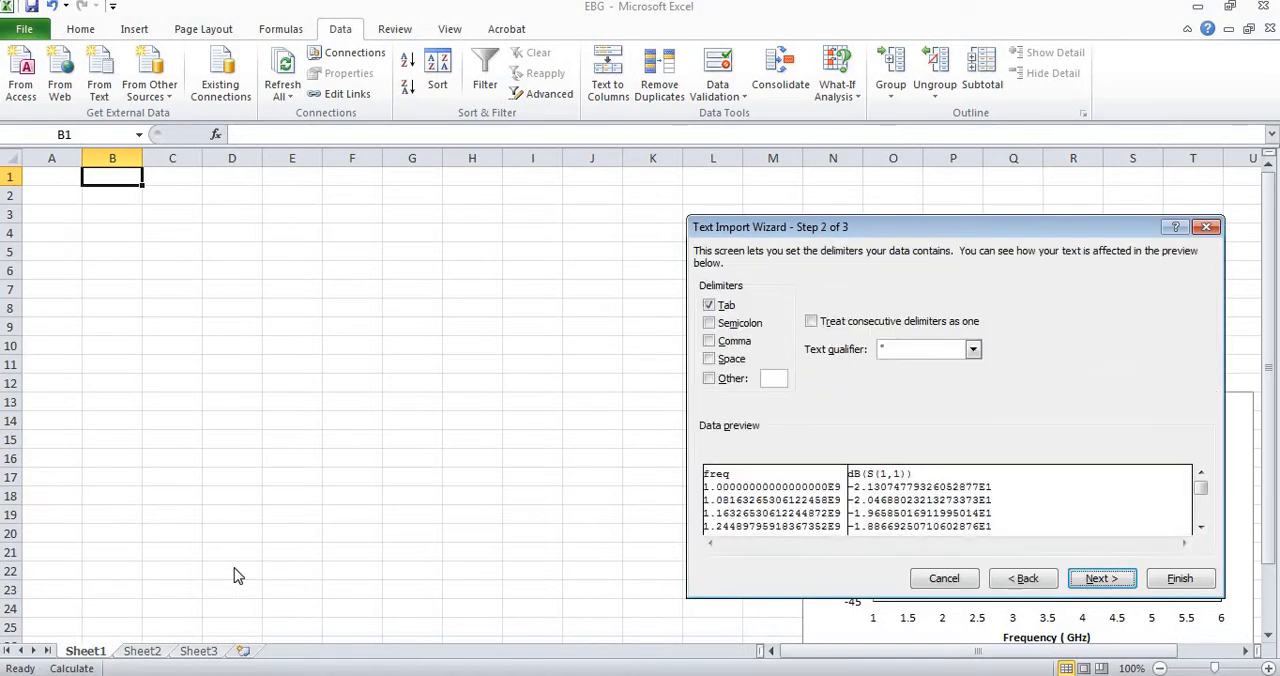
key("Return")
key("Return")
key("Return")
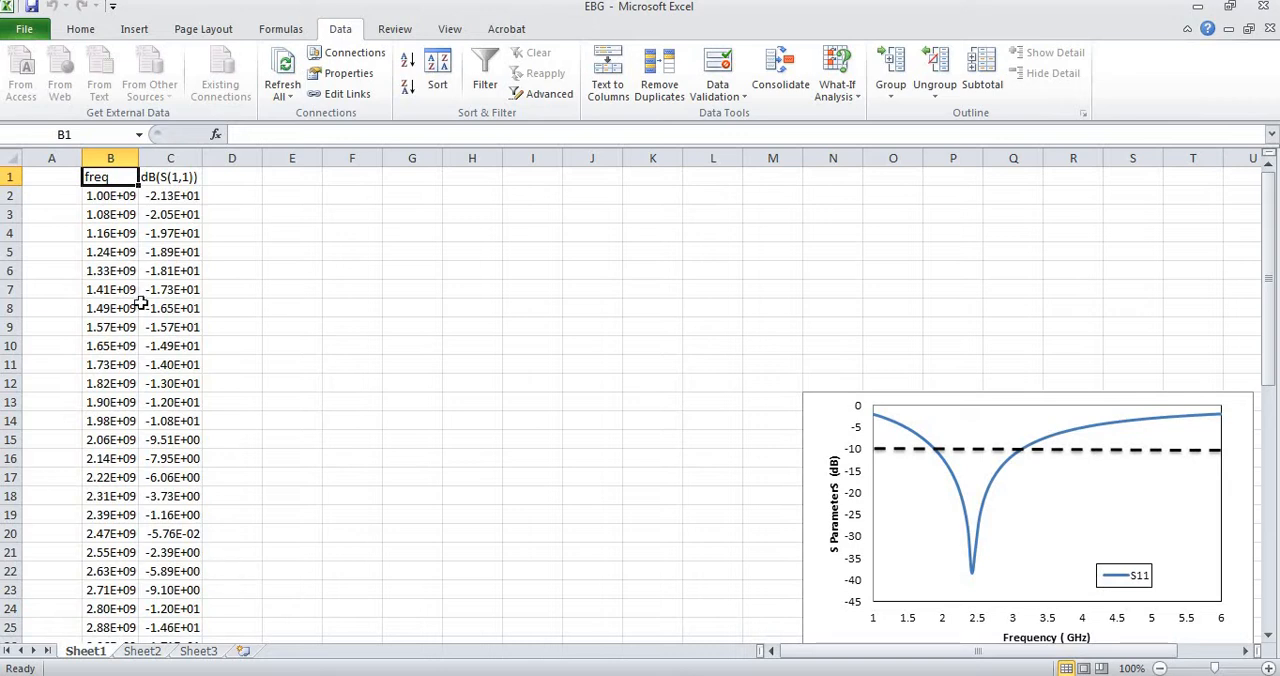
Start a text import at cell F1 and browse to Youtube CST > ADS > EBG > S paramters on drive E:.
left_click(337, 180)
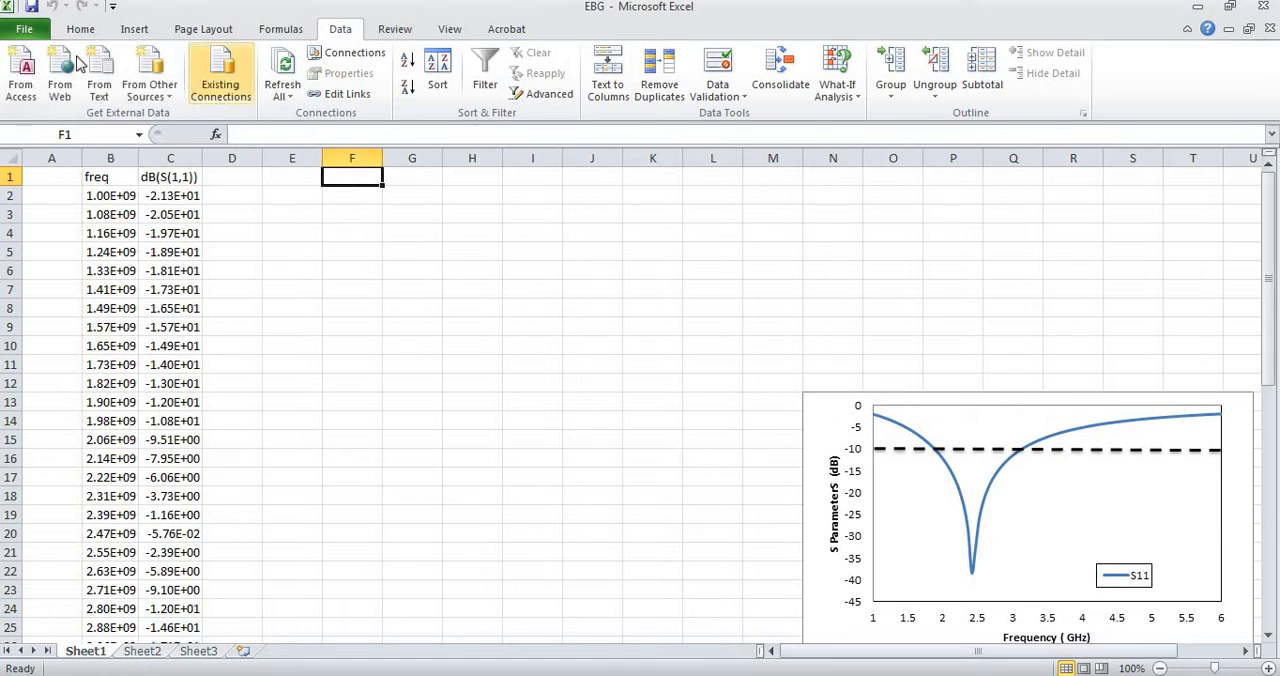
left_click(99, 80)
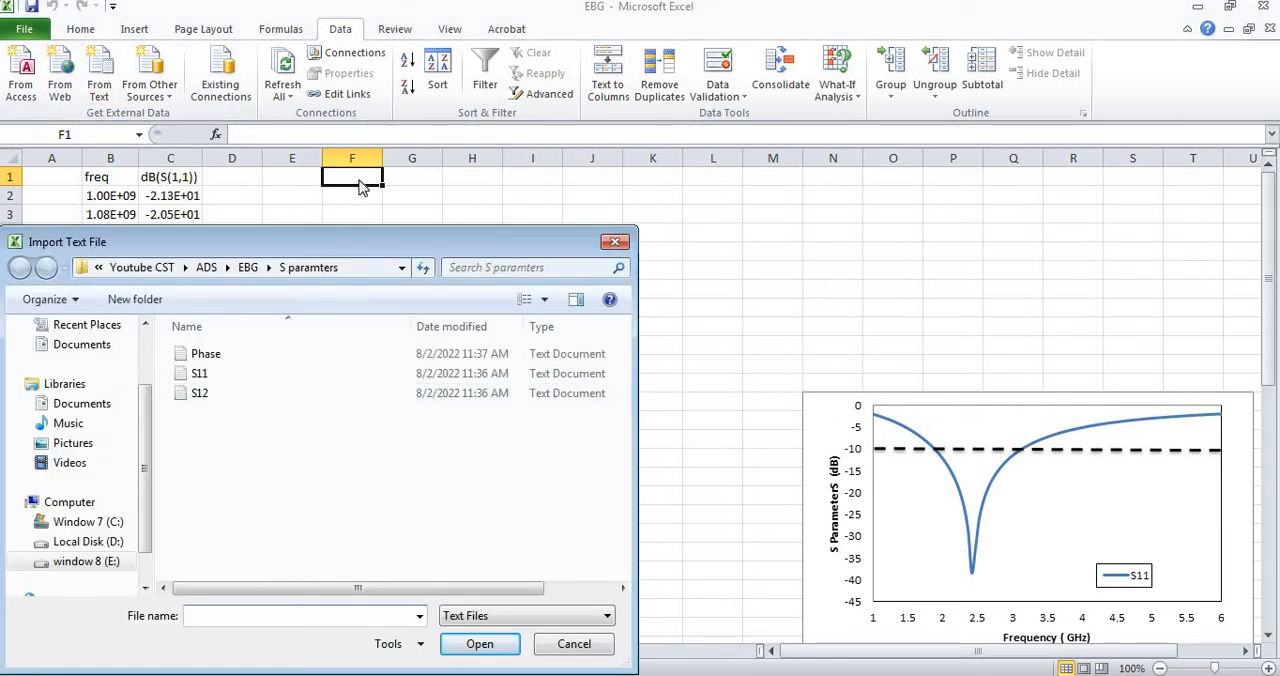
scroll(120, 537, "down", 1)
left_click(112, 524)
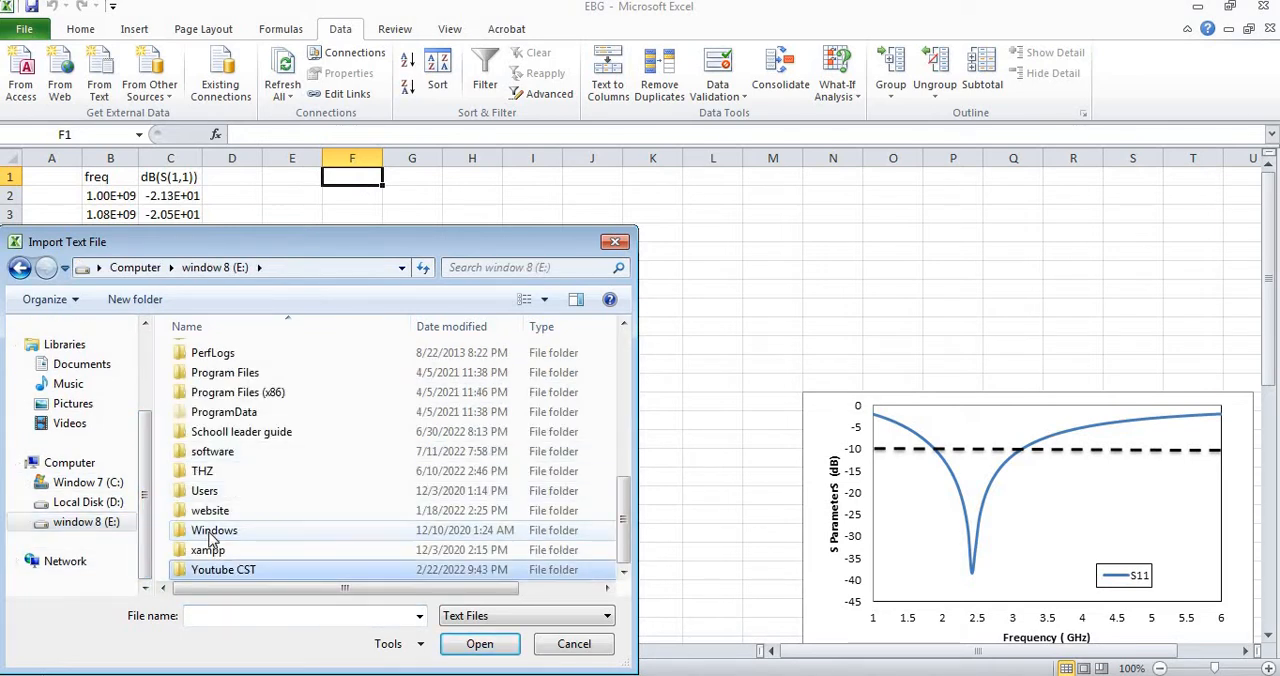
double_click(222, 569)
key("Return")
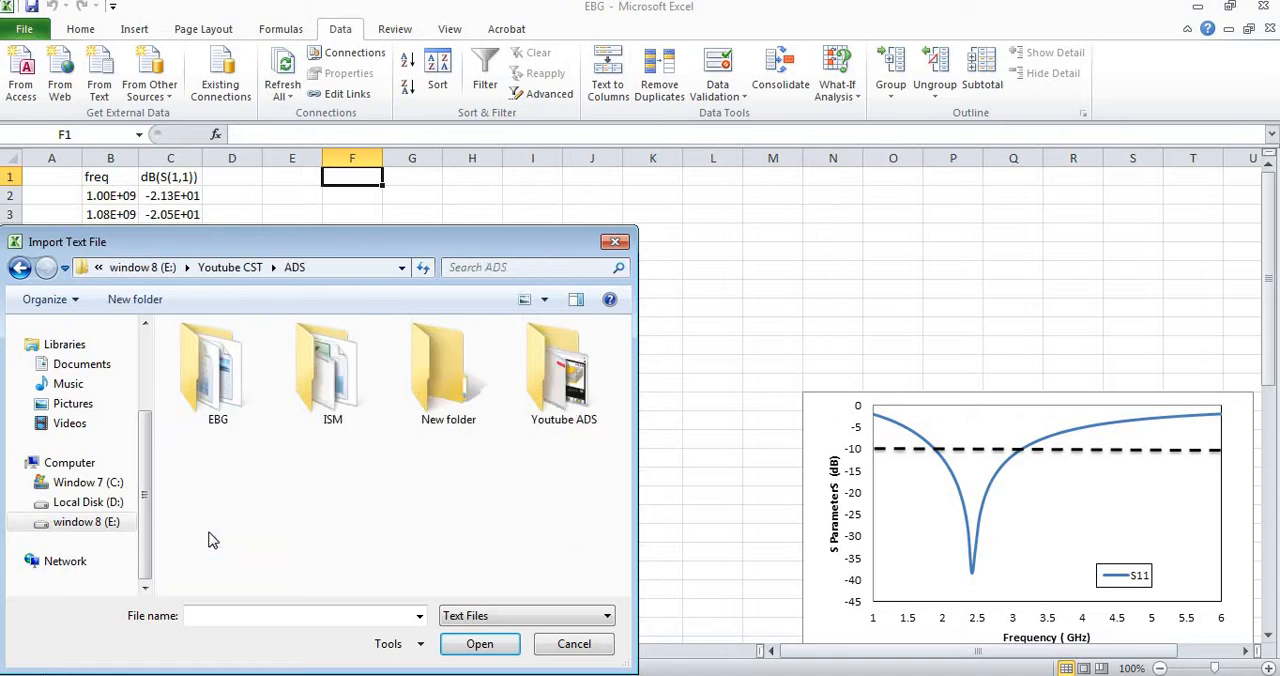
double_click(222, 390)
double_click(220, 382)
left_click(220, 382)
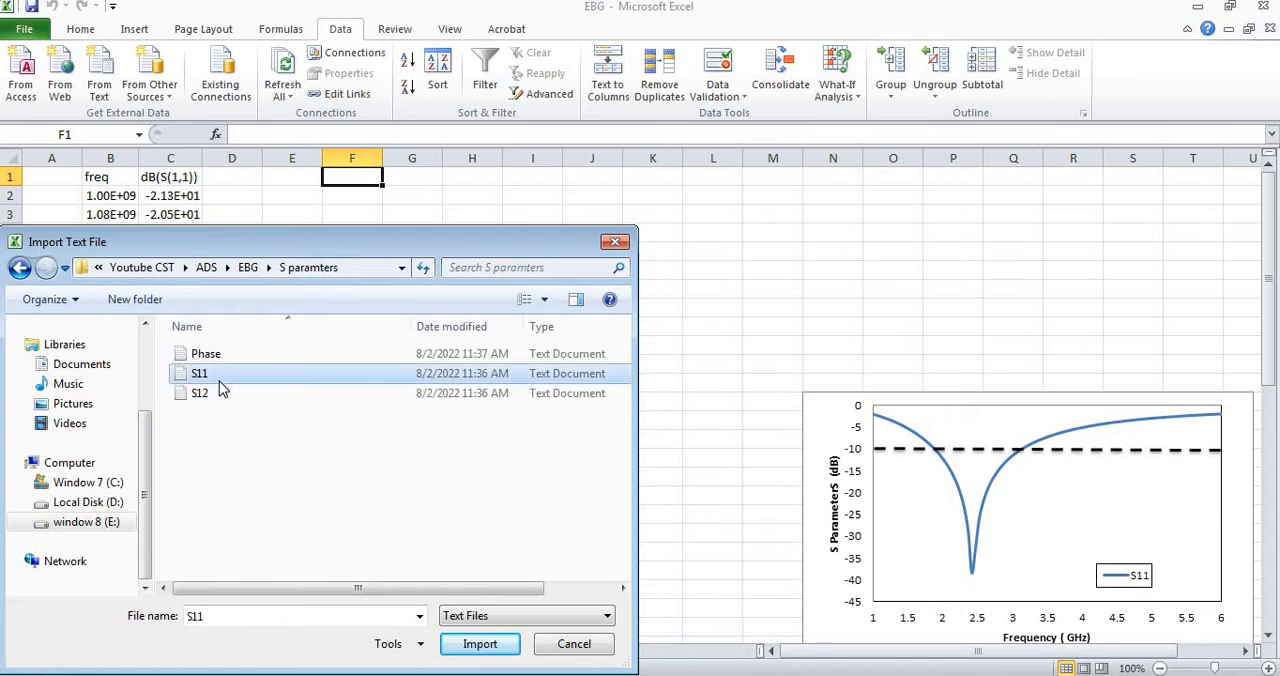
Import the S12 text file as delimited data into the existing worksheet at F1.
double_click(222, 392)
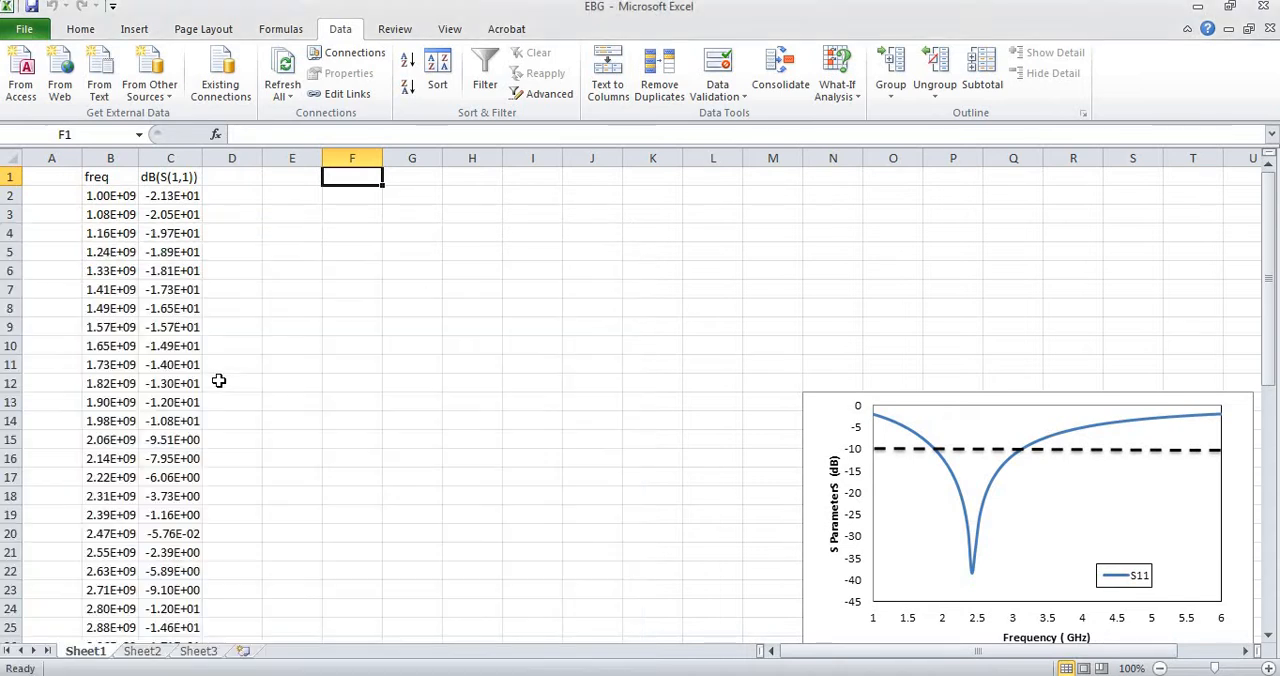
key("Return")
key("Return")
key("Return")
key("Return")
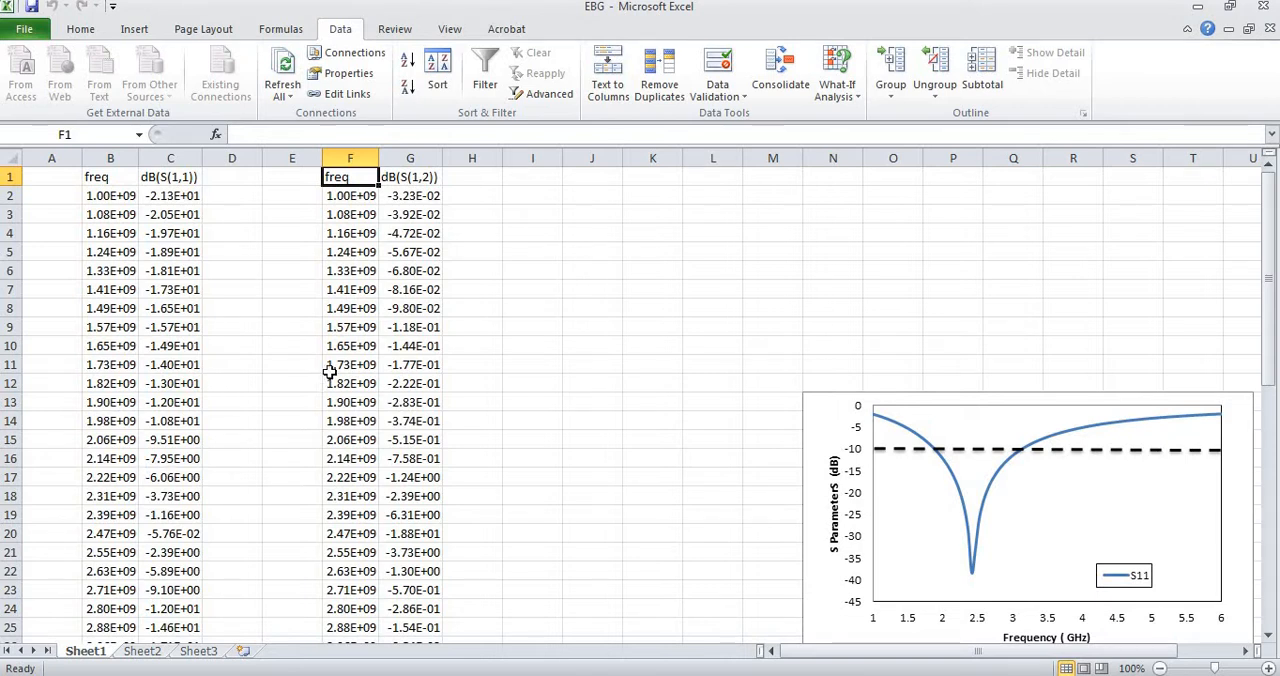
Start a text import at cell J1 and browse to Youtube CST > ADS > EBG > S paramters on drive E:.
left_click(591, 175)
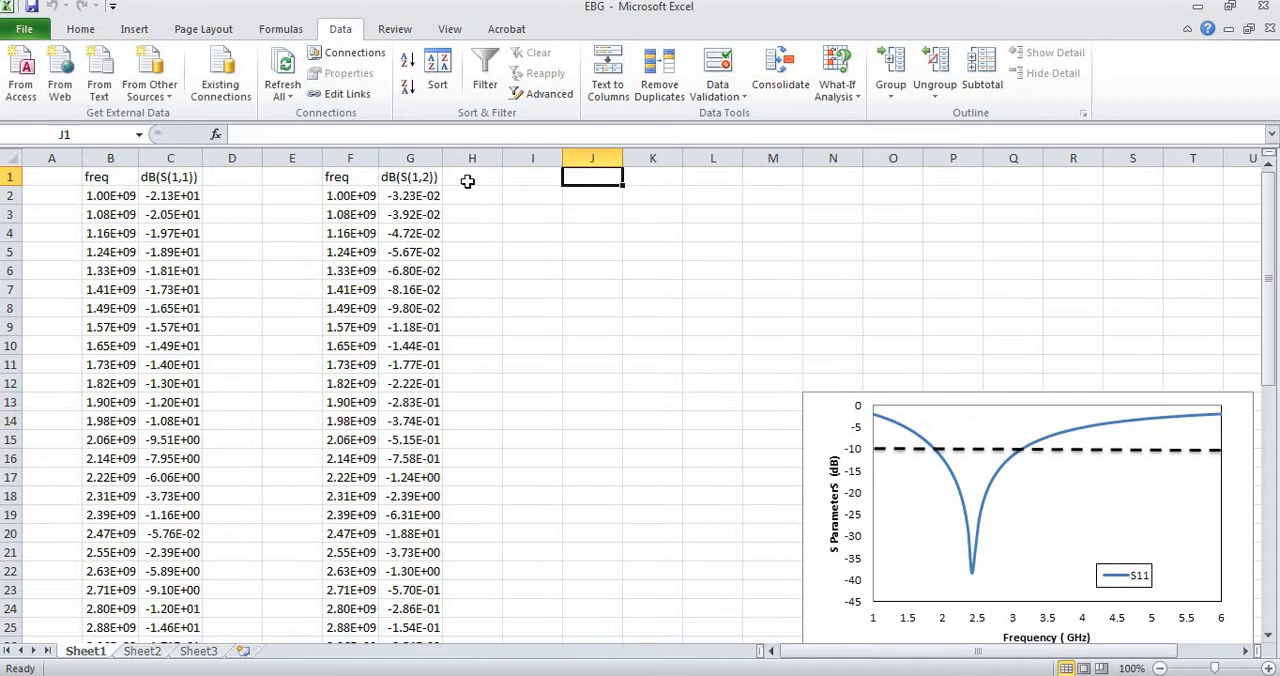
left_click(100, 88)
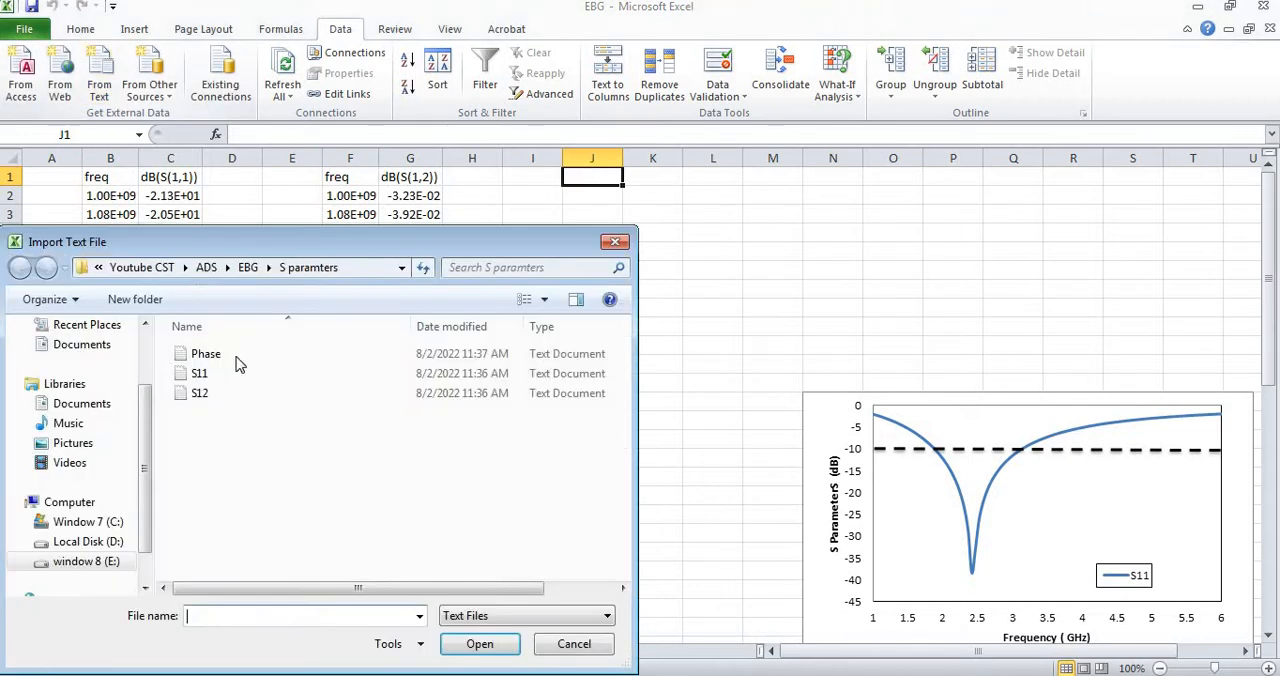
left_click(112, 565)
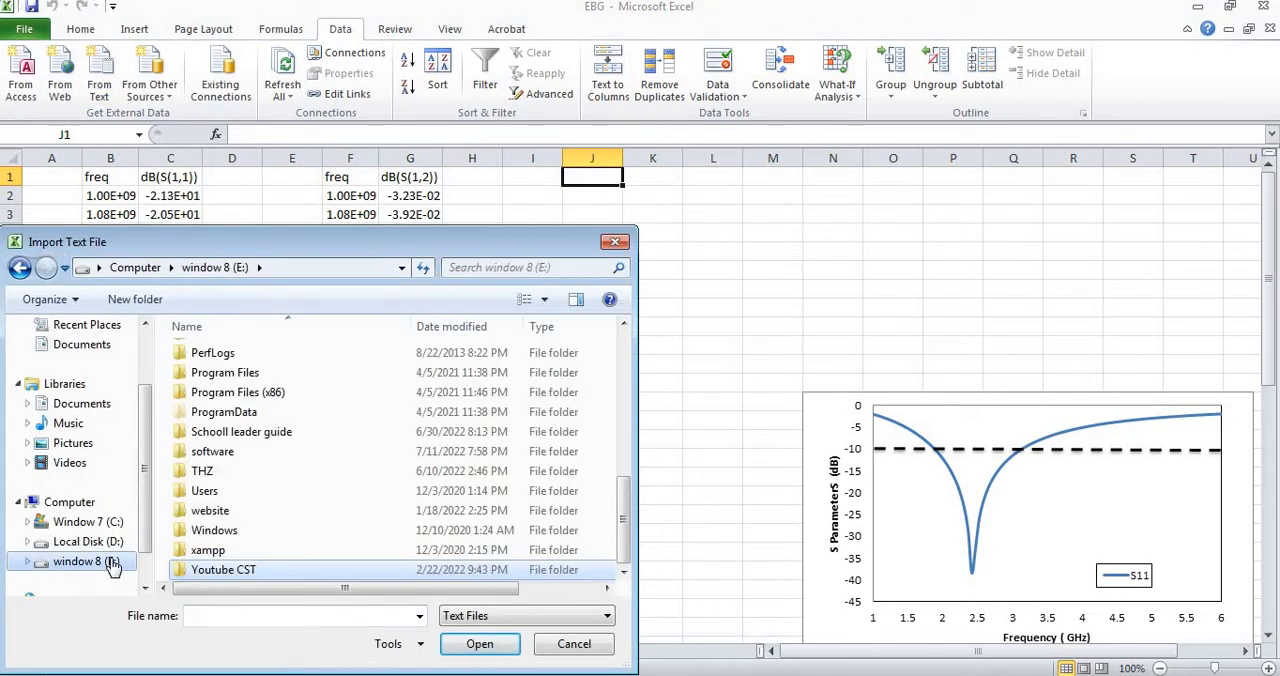
left_click(230, 570)
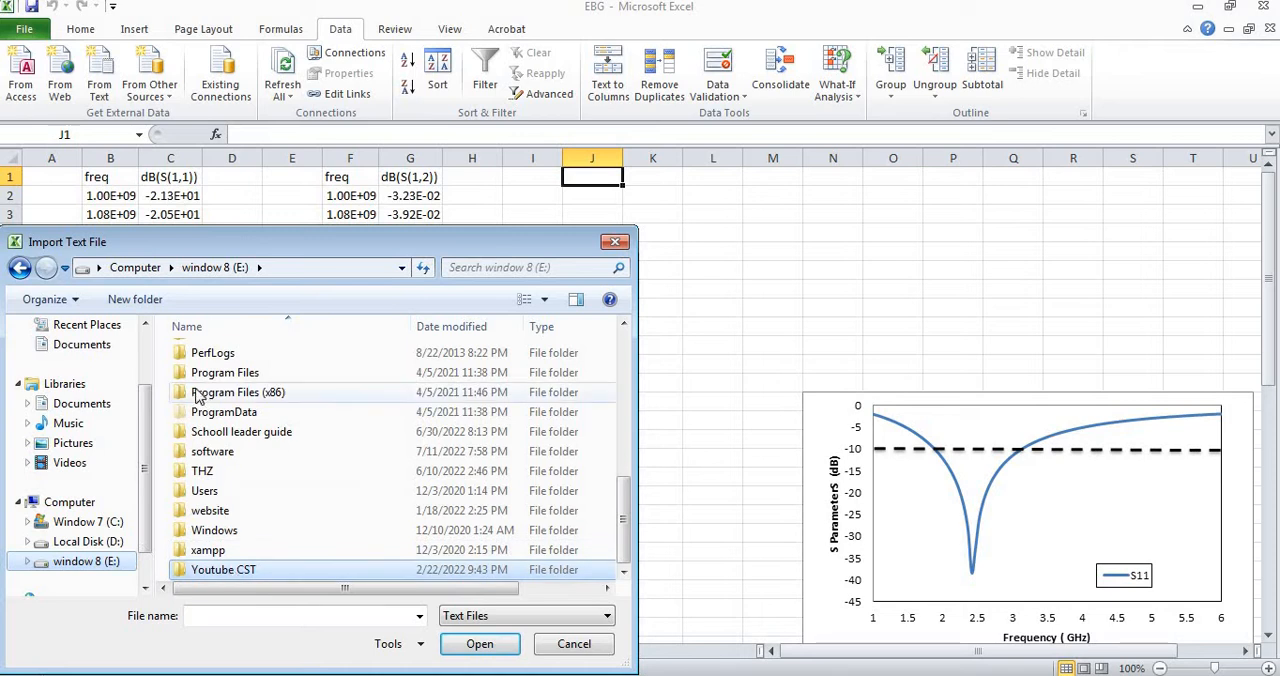
double_click(236, 570)
key("Down")
key("Up")
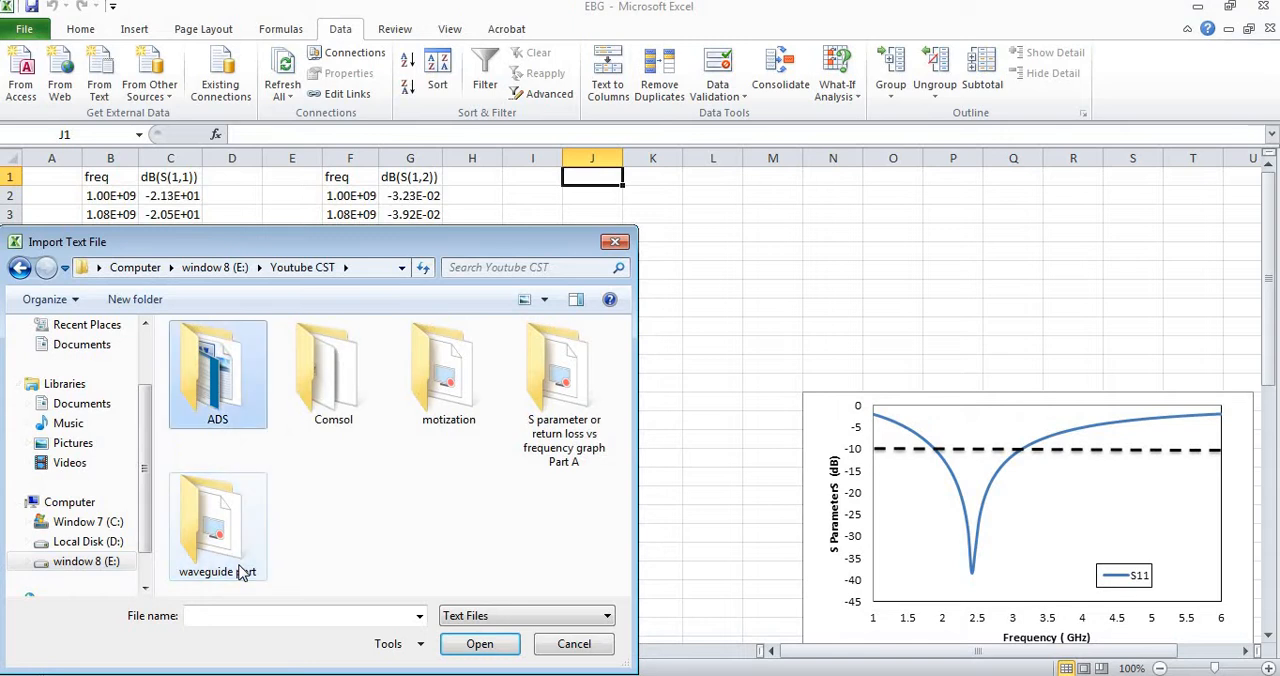
key("Return")
key("Right")
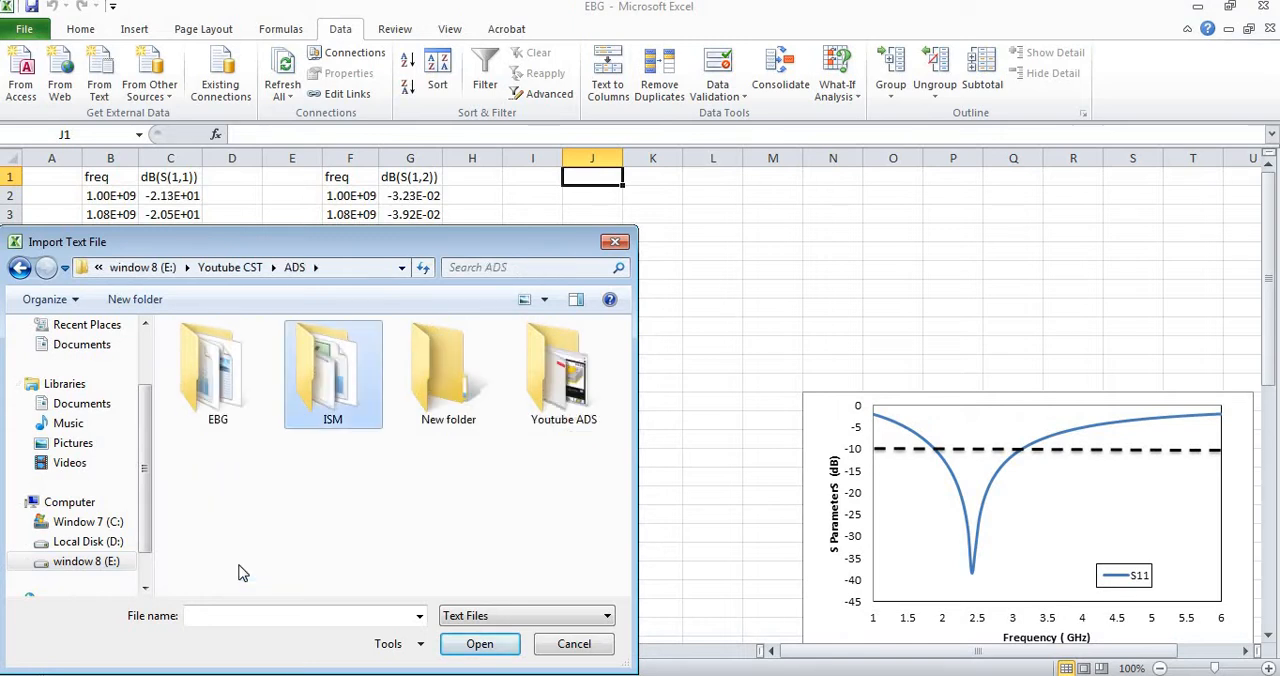
key("Left")
key("Return")
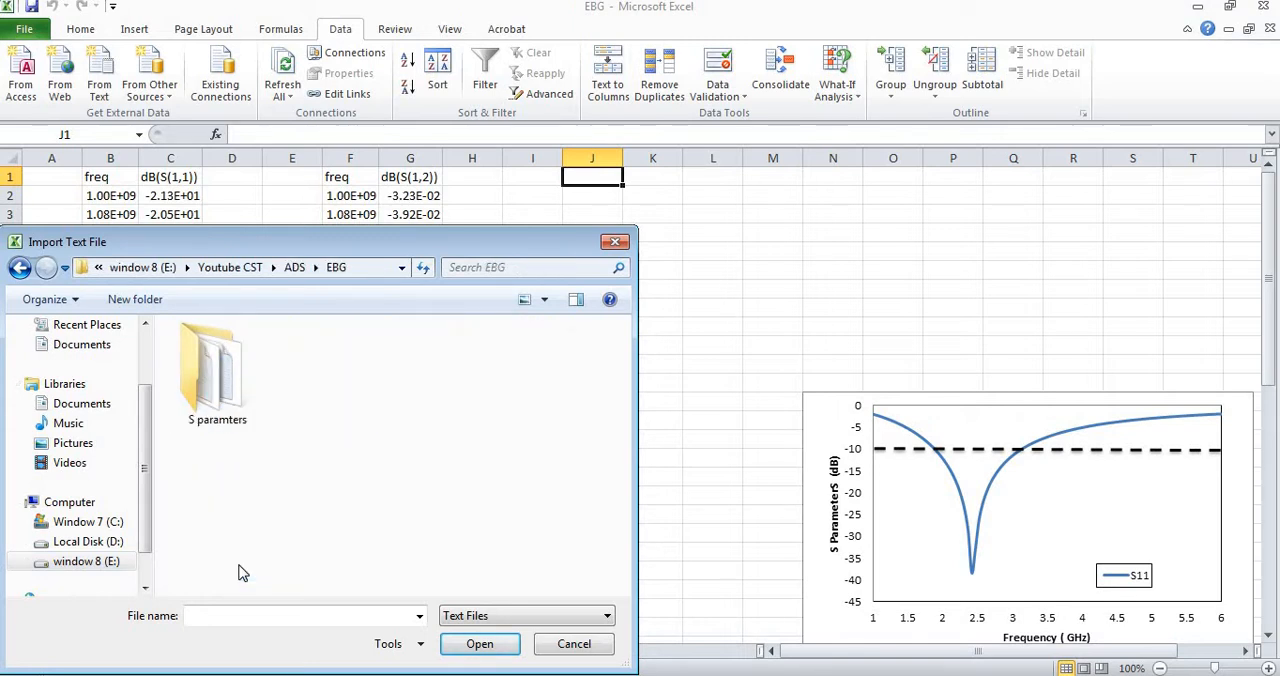
key("Right")
key("Return")
Import the Phase text file as tab-delimited data with General column format into the existing worksheet at J1.
key("Down")
key("Up")
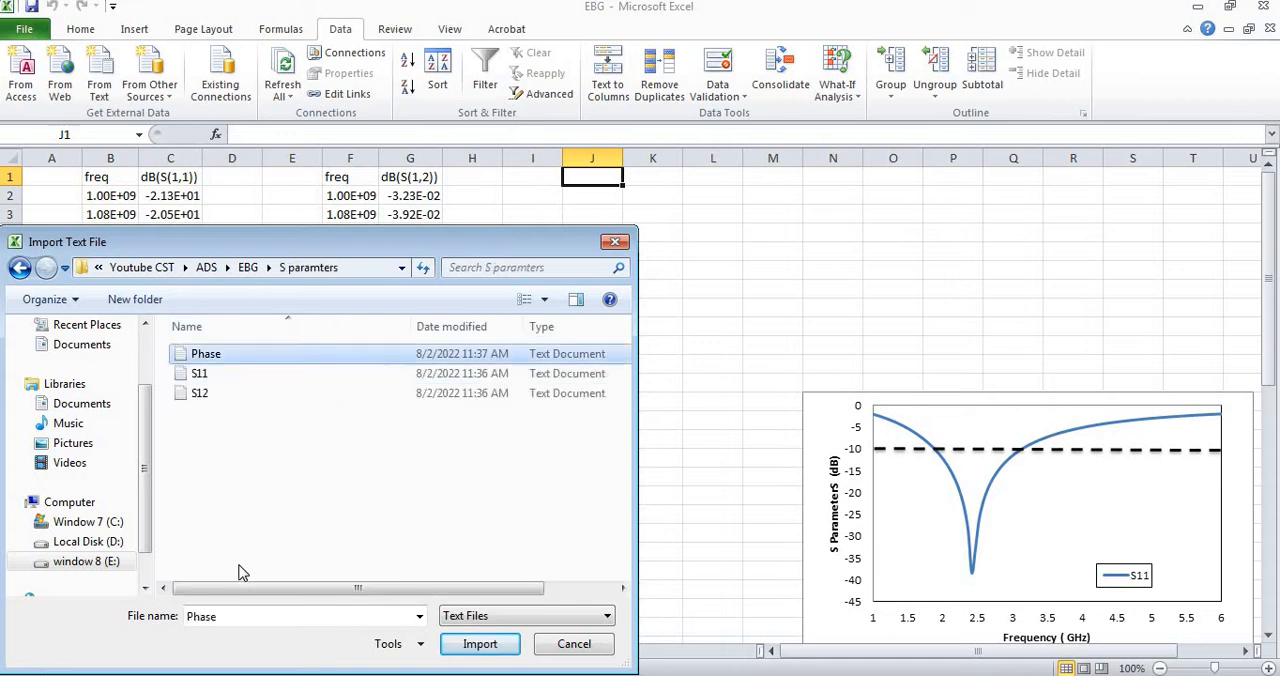
key("Return")
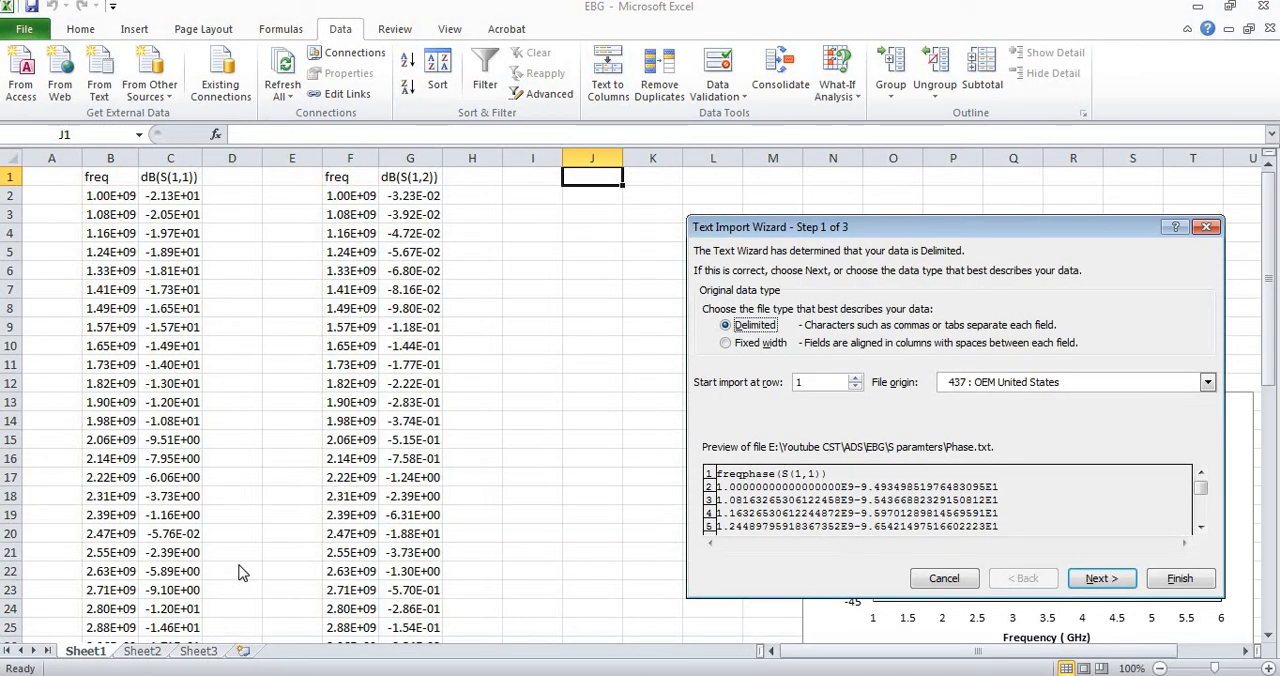
left_click(1110, 579)
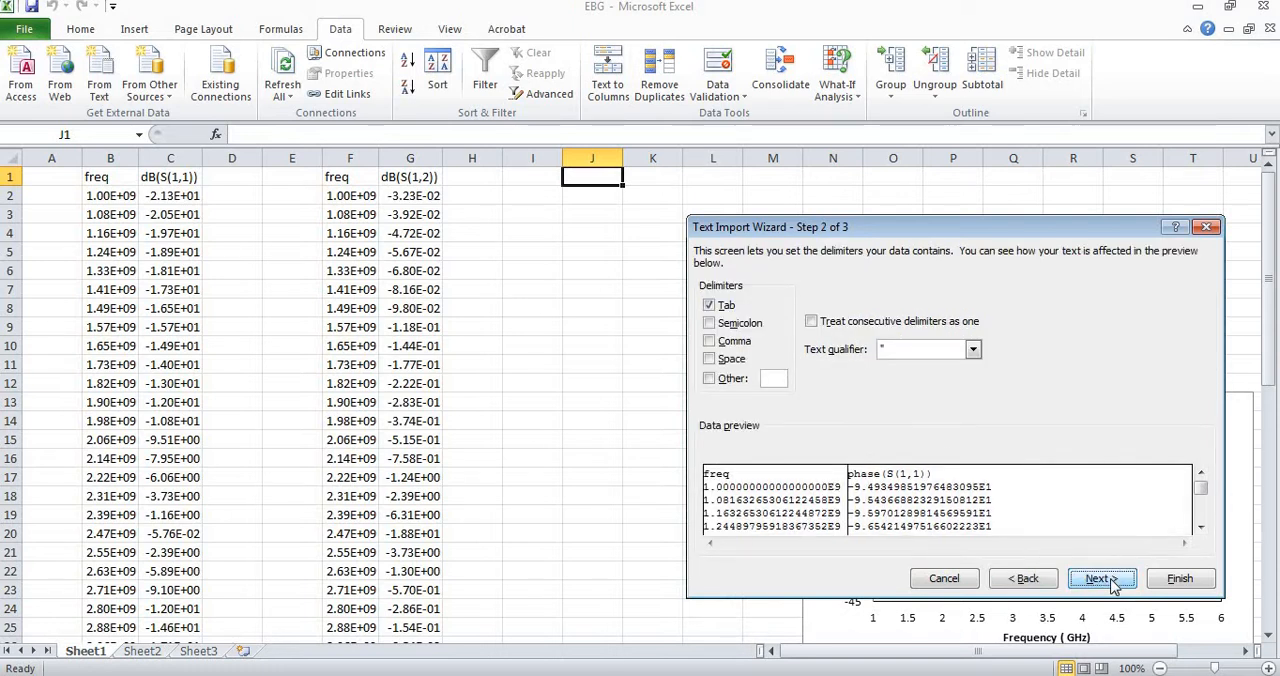
left_click(1112, 581)
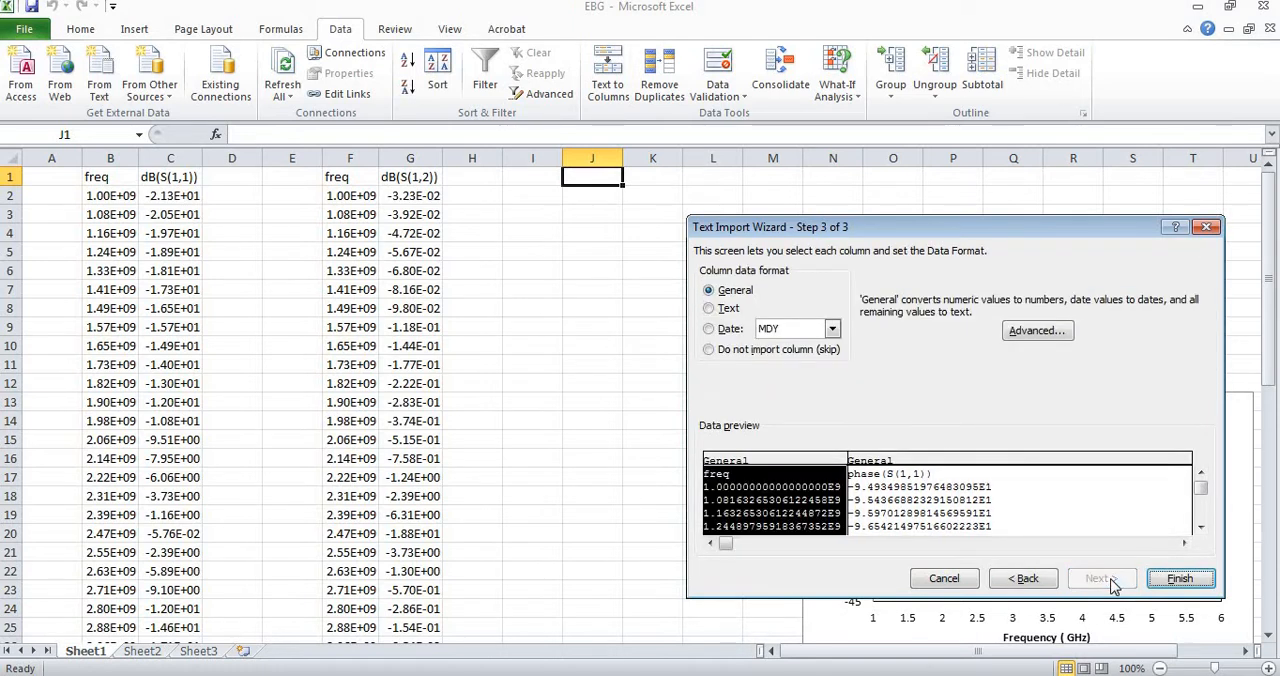
left_click(1180, 580)
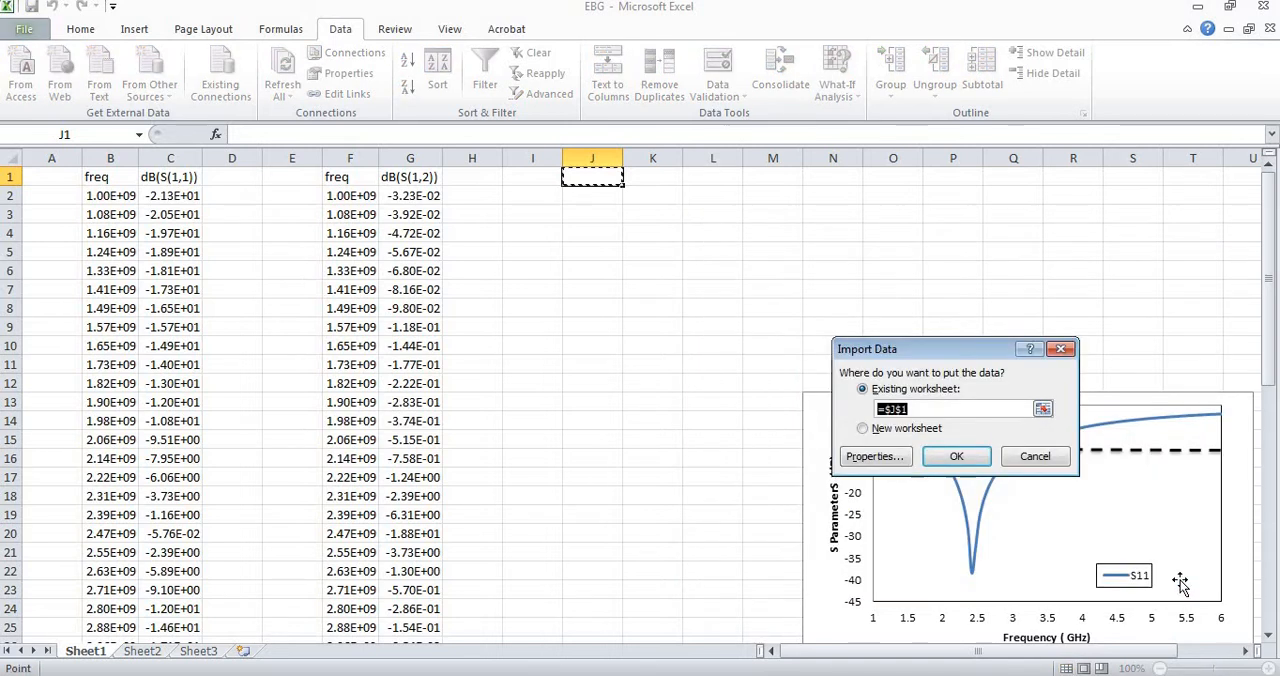
left_click(955, 457)
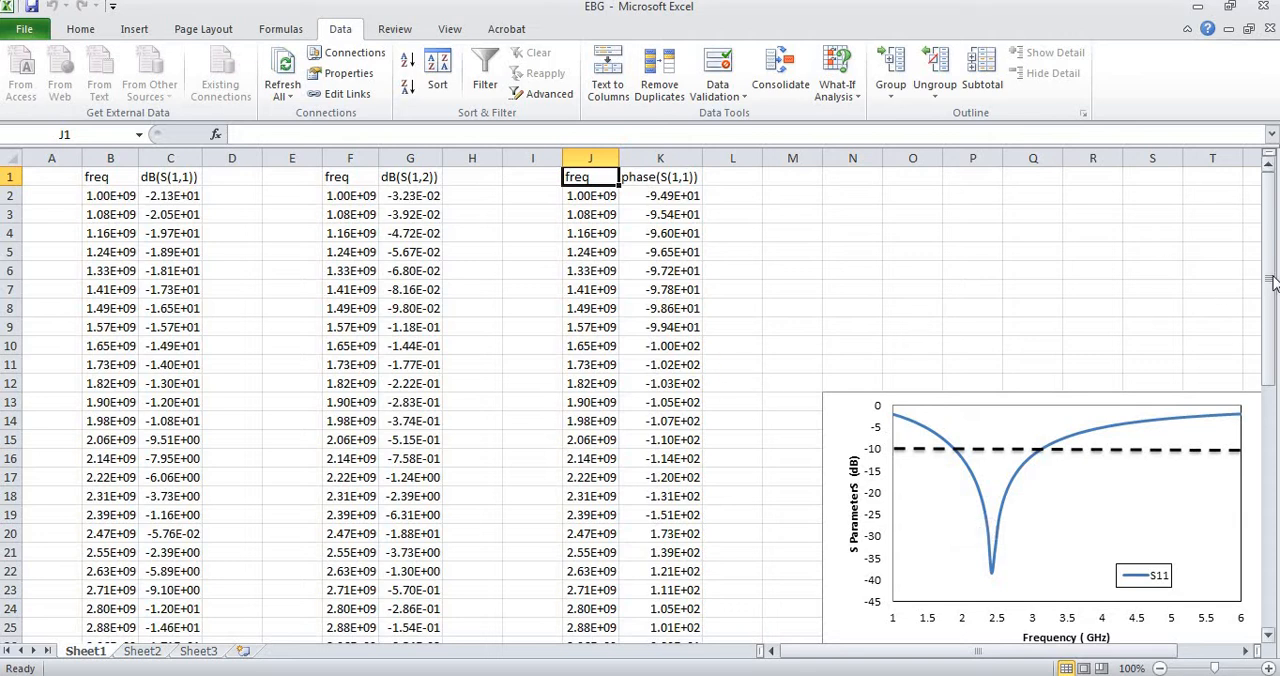
Convert the S11 frequencies to GHz in column A with =B2*10^-9, filled from A2 down to A51.
left_click_drag(1267, 231, 1265, 228)
left_click(38, 198)
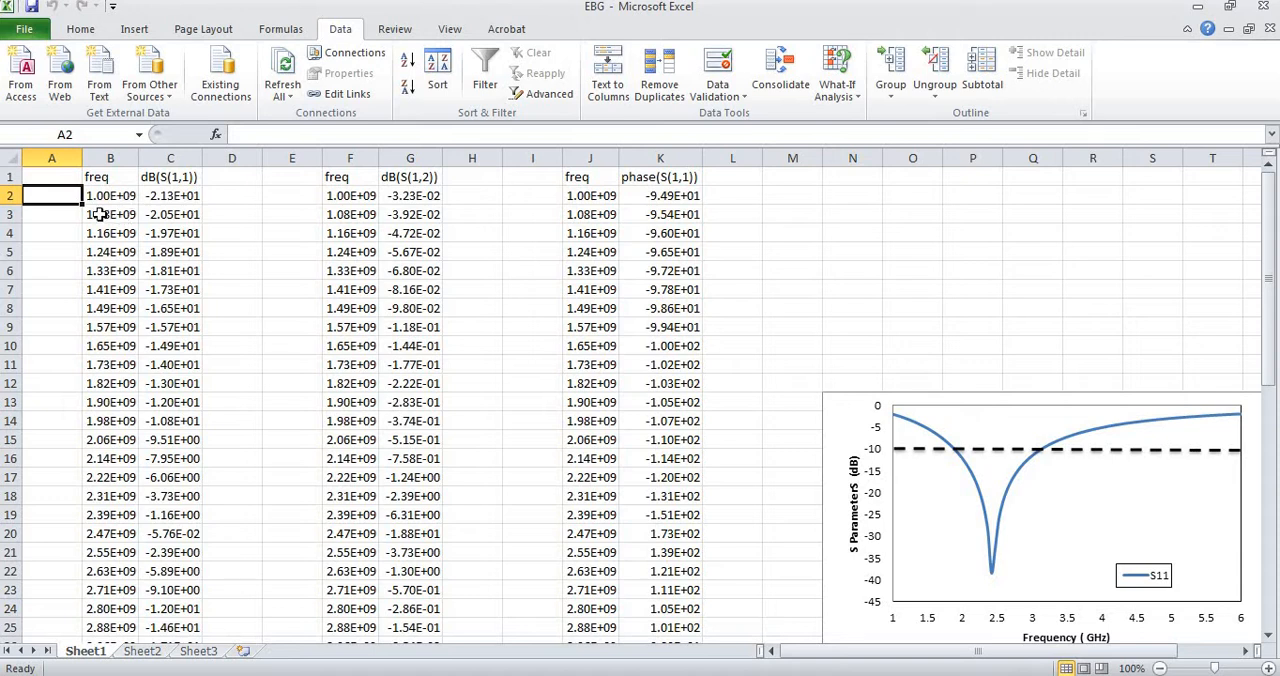
type("=")
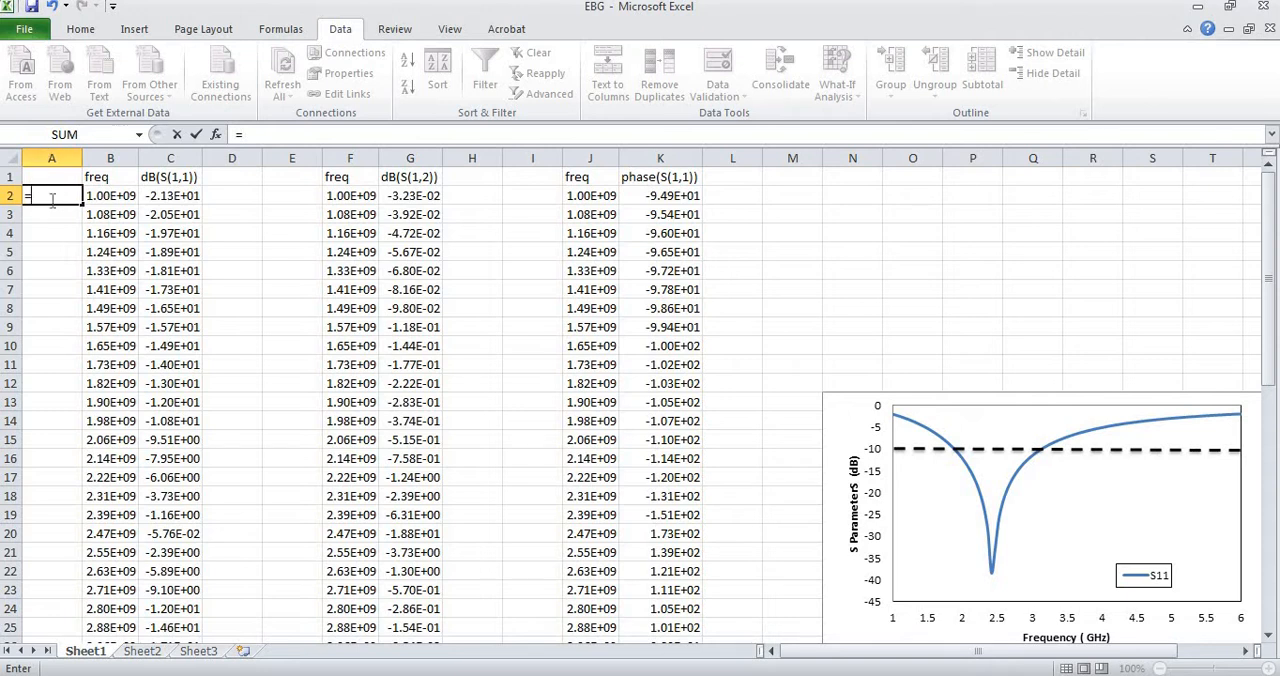
left_click(108, 195)
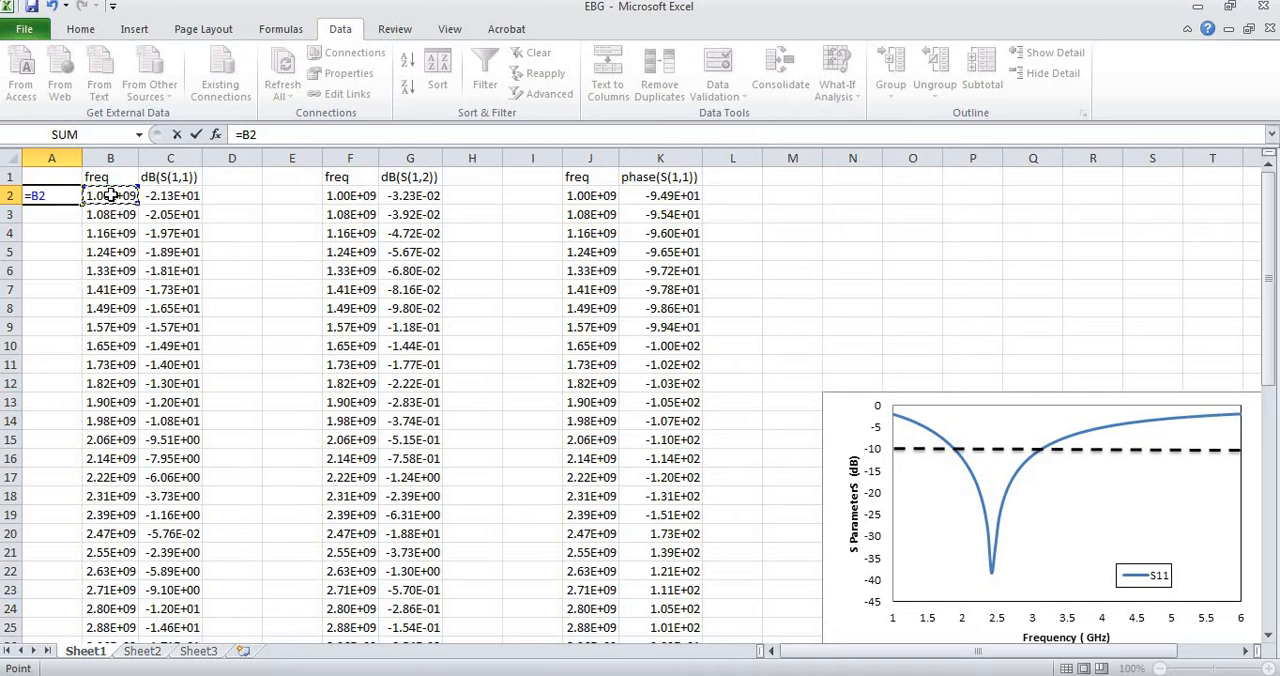
type("*")
type("10^-9")
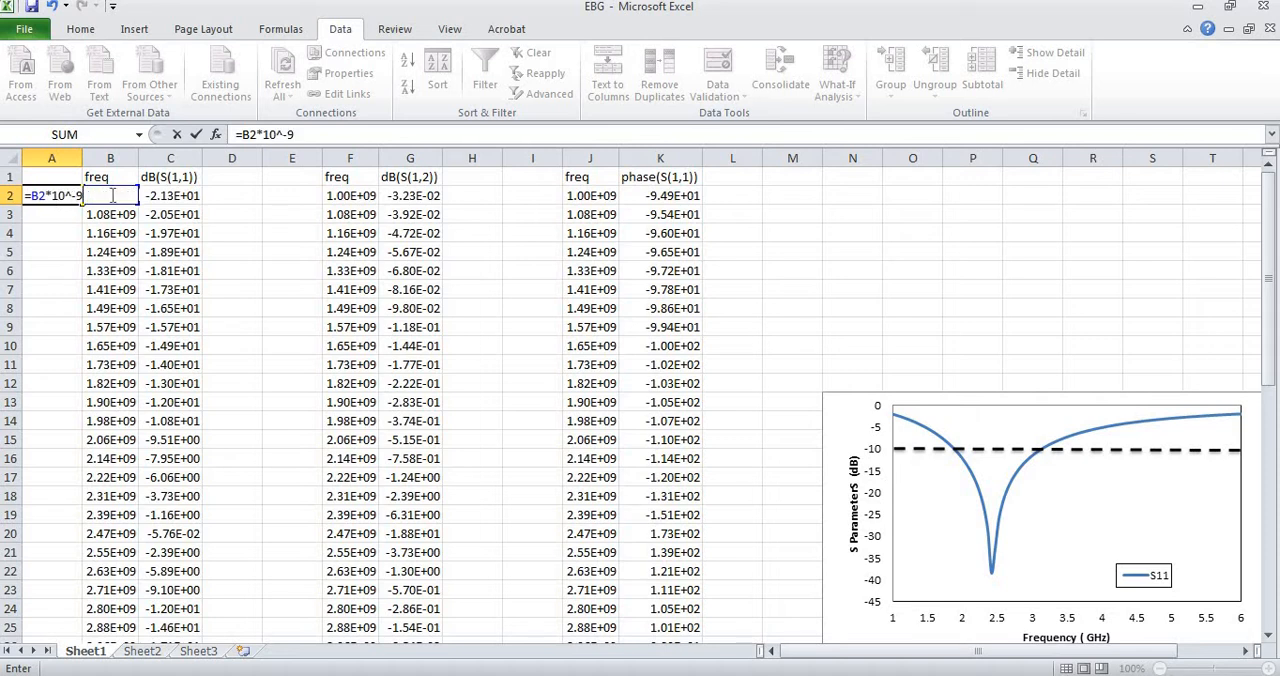
key("Return")
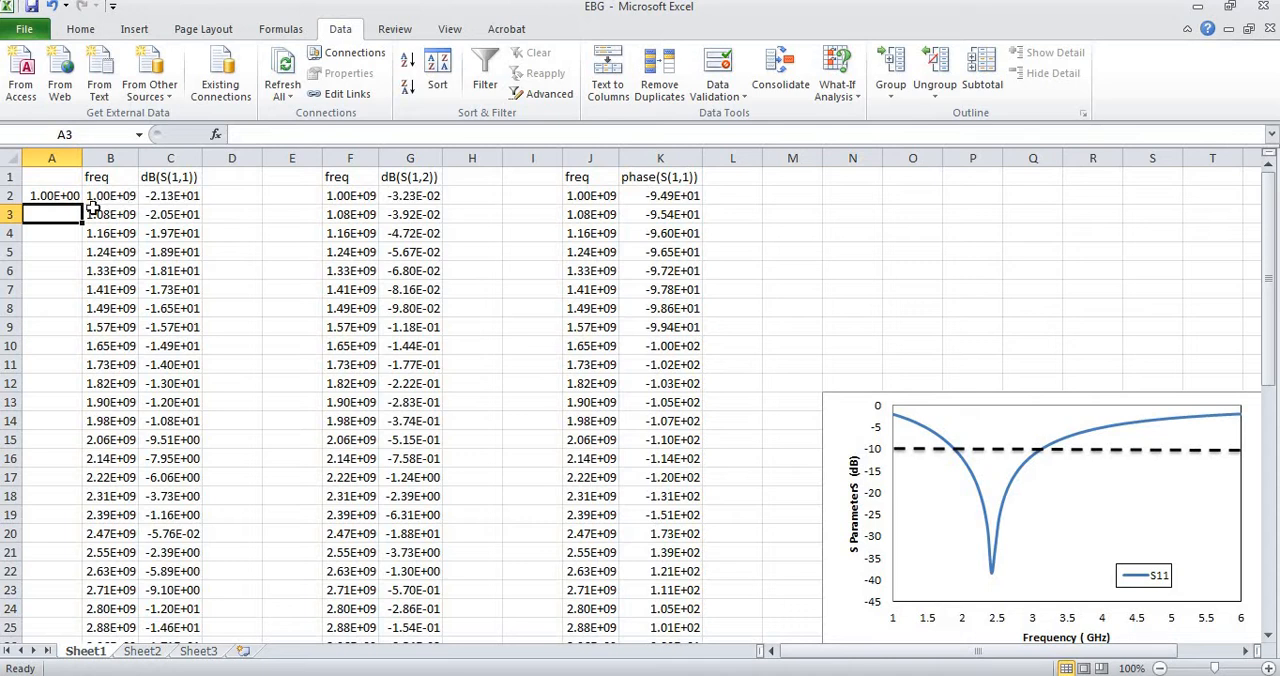
left_click(64, 198)
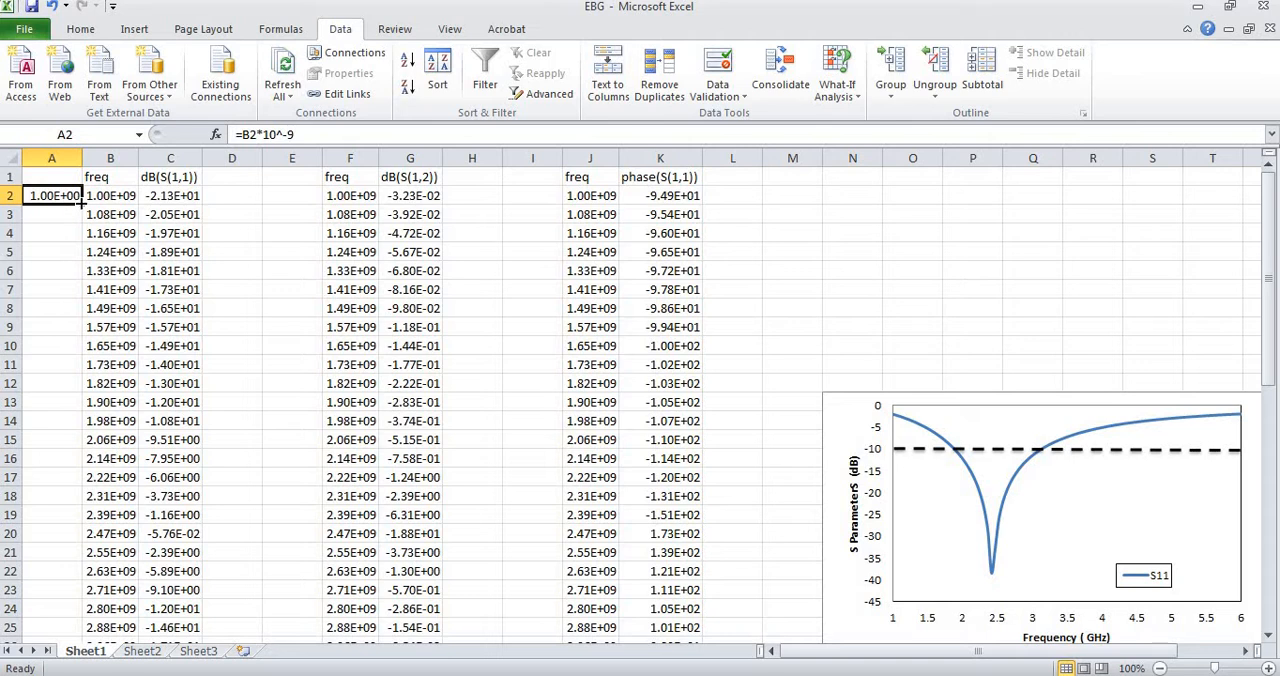
left_click_drag(82, 203, 78, 580)
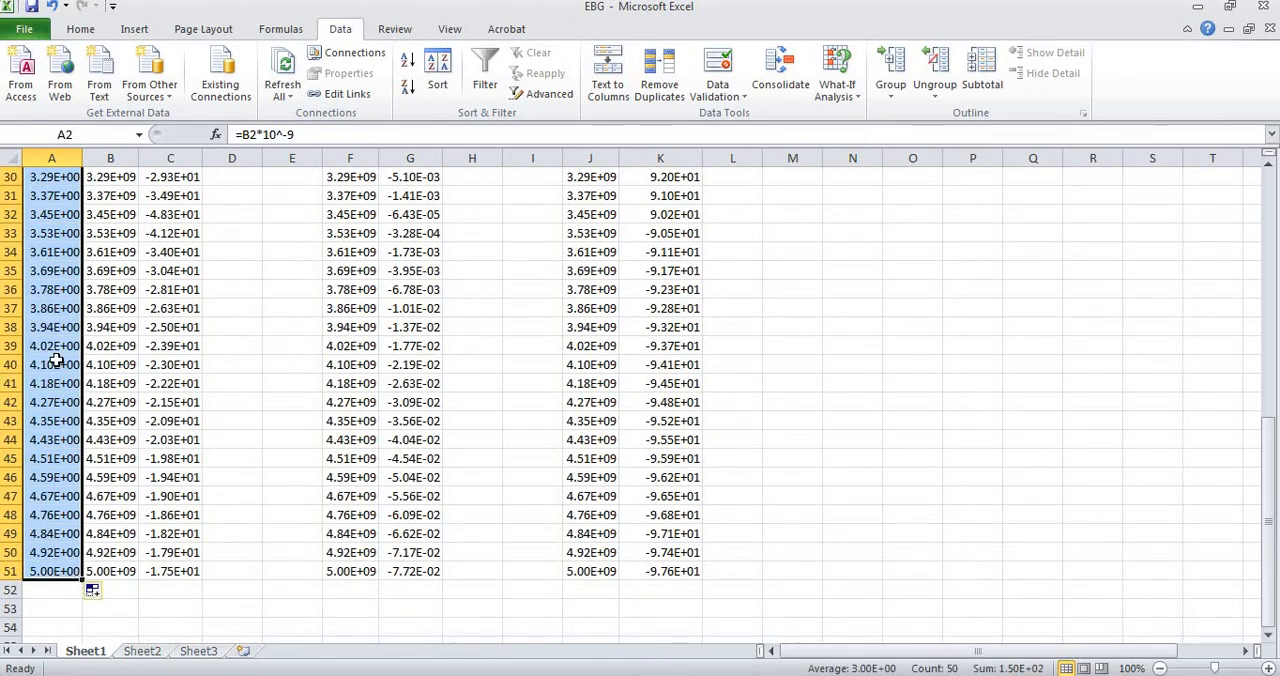
Format the converted frequencies in A2:A51 with the General number format.
right_click(48, 174)
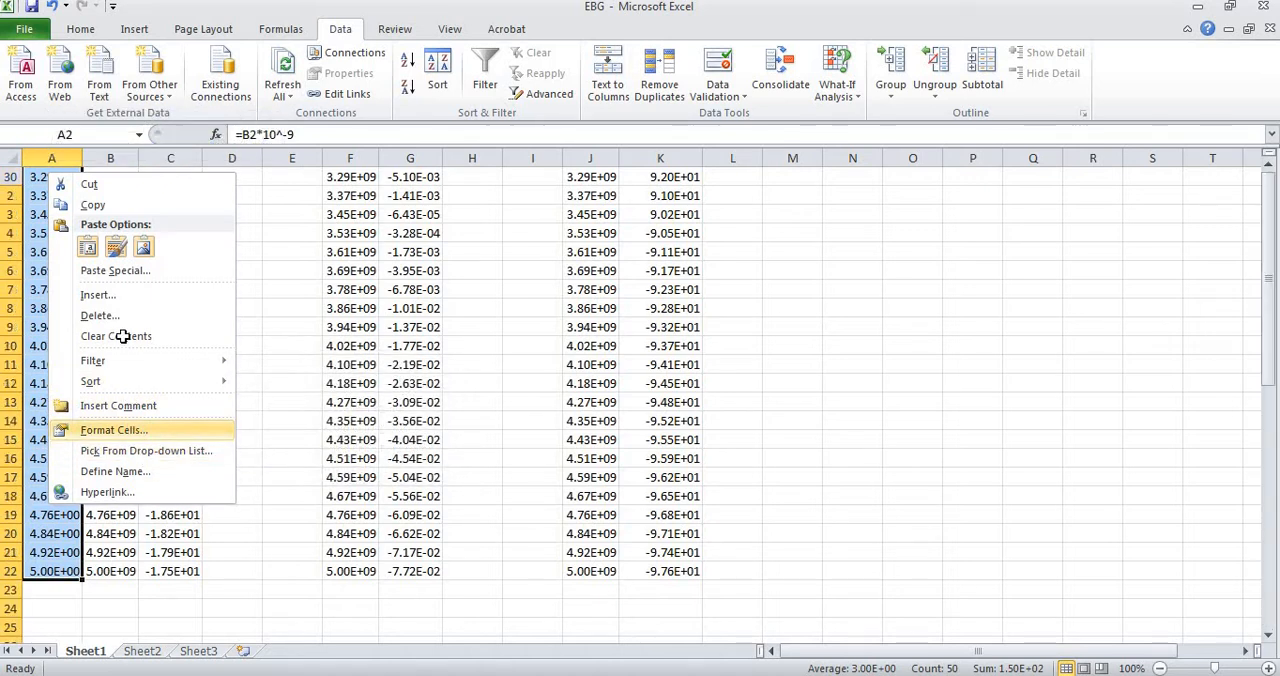
left_click(125, 430)
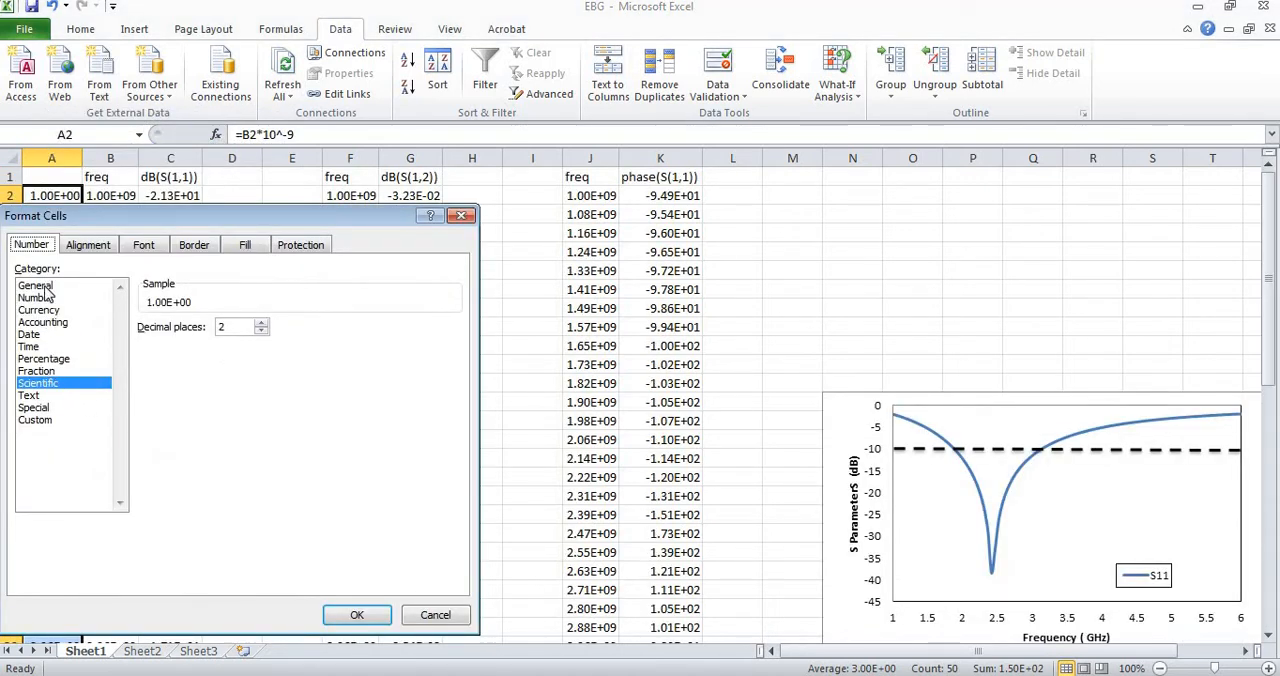
left_click(40, 286)
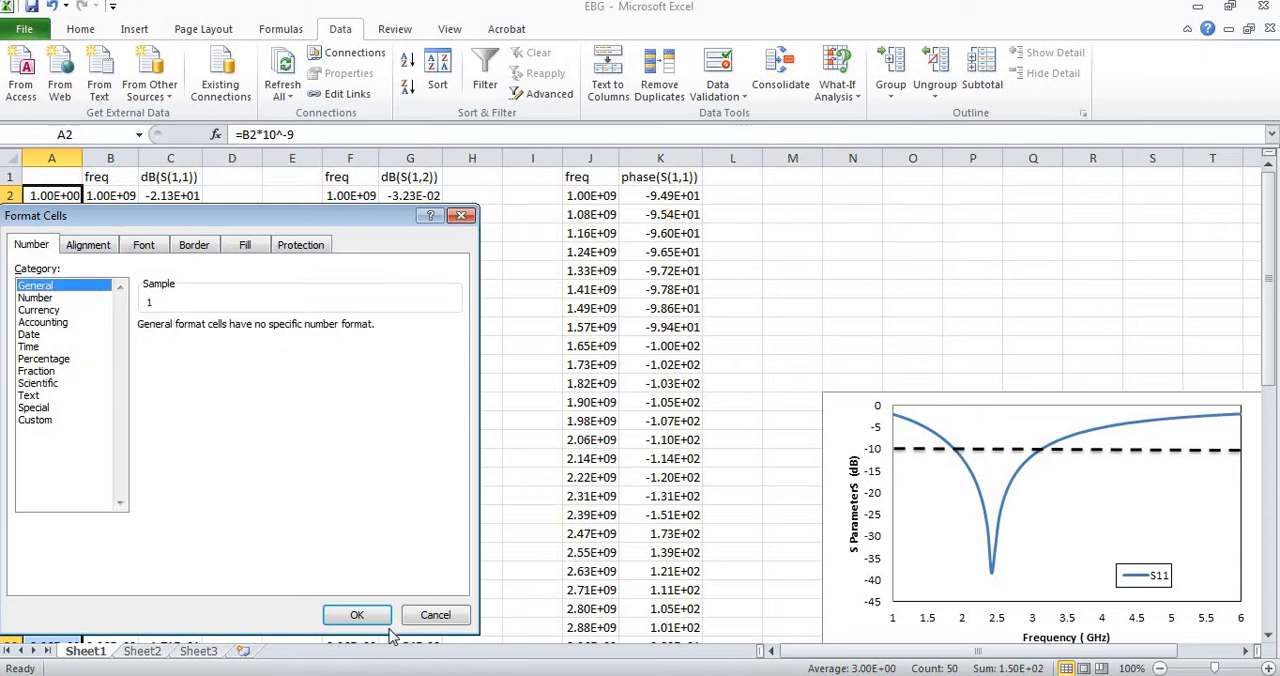
left_click(356, 615)
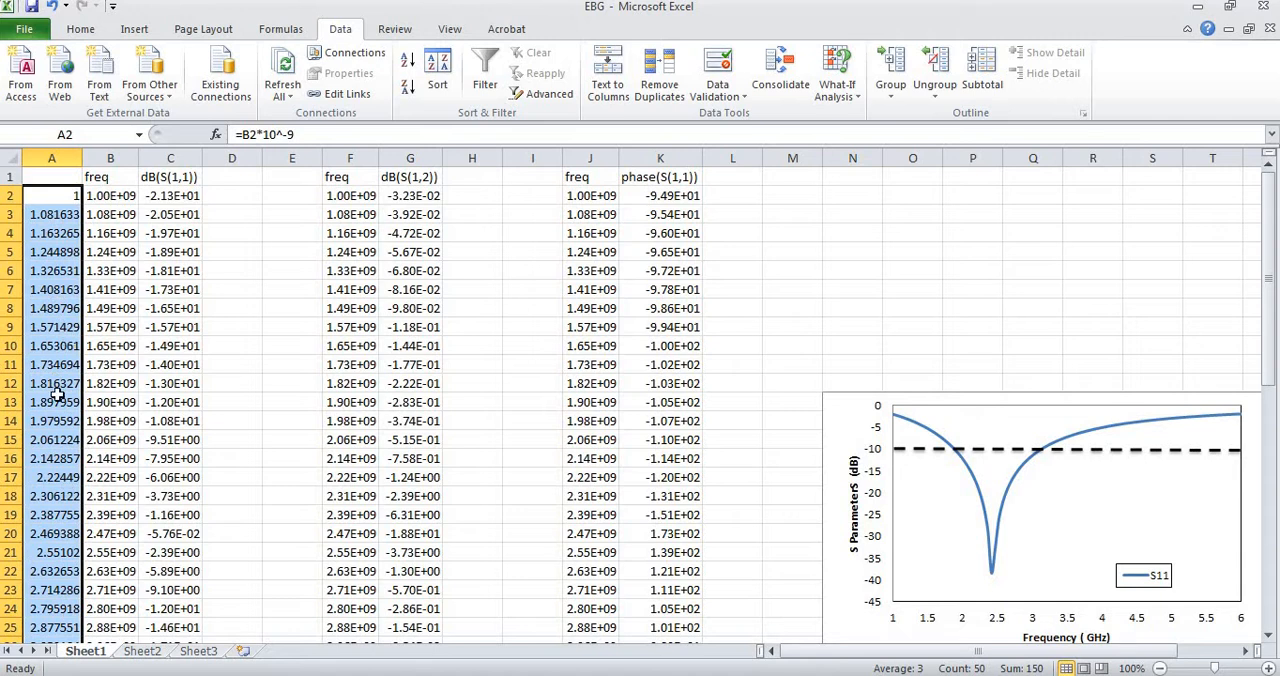
Format the whole dB(S(1,1)) column C with the General number format.
left_click(170, 158)
right_click(172, 159)
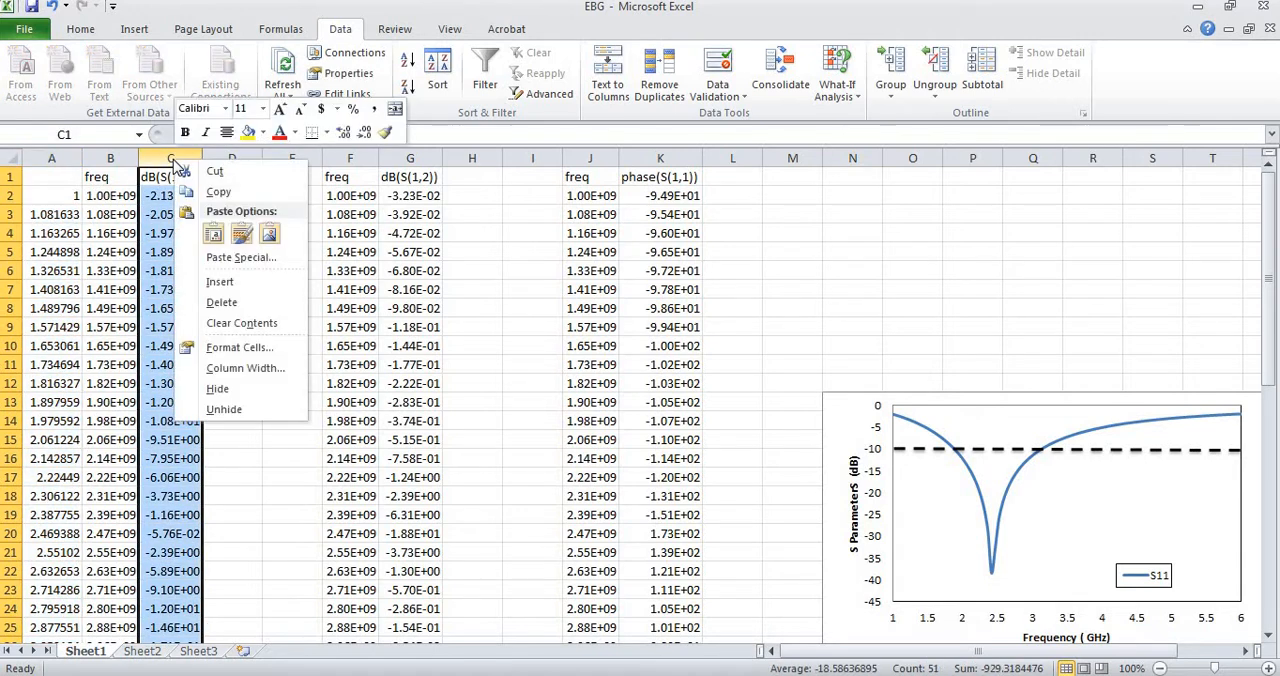
left_click(240, 347)
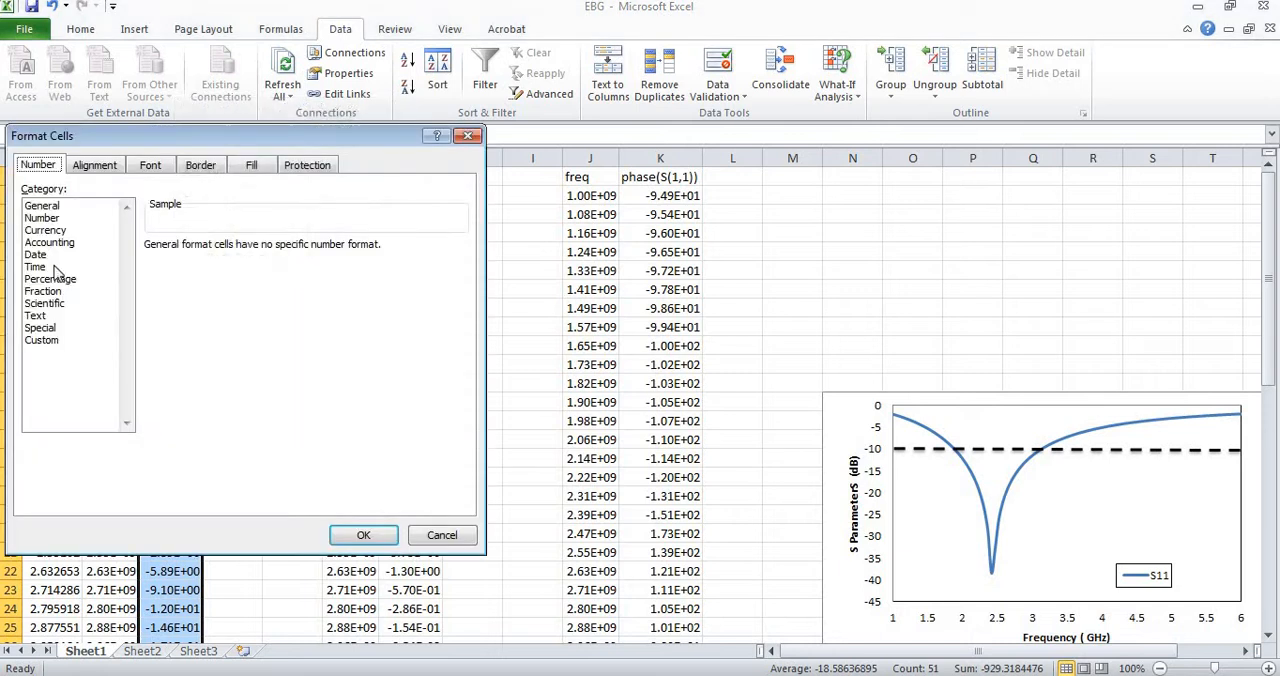
left_click(48, 218)
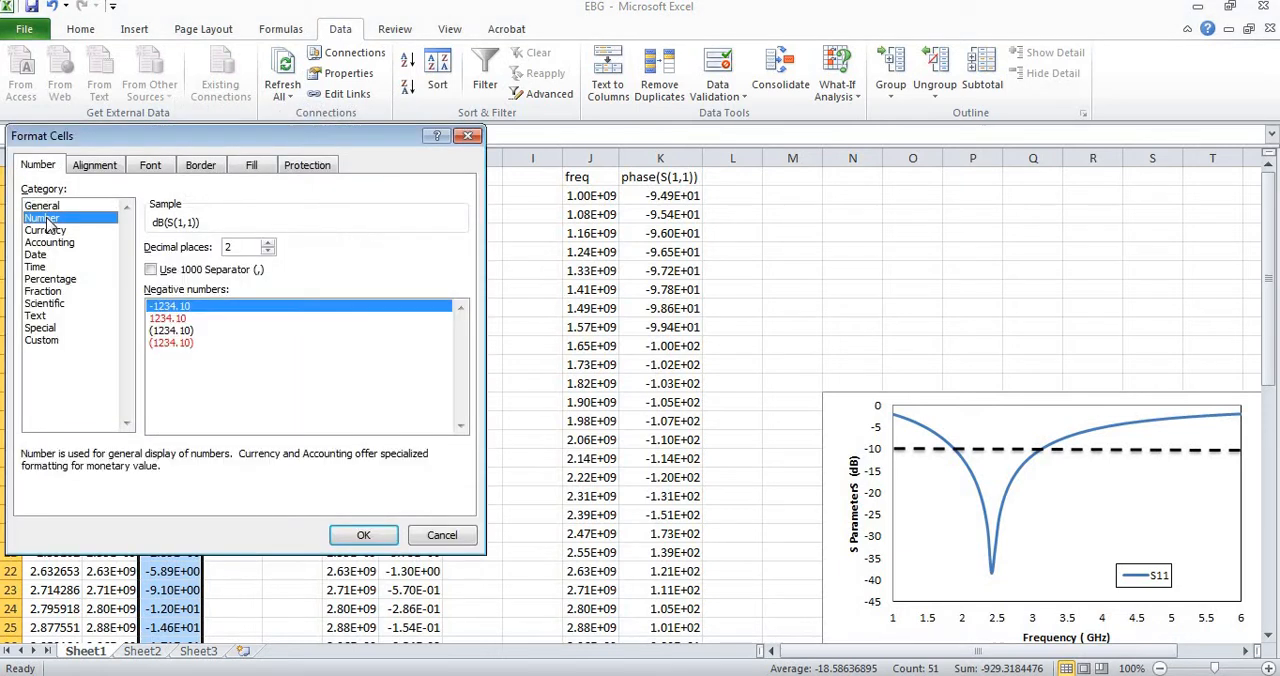
left_click(100, 206)
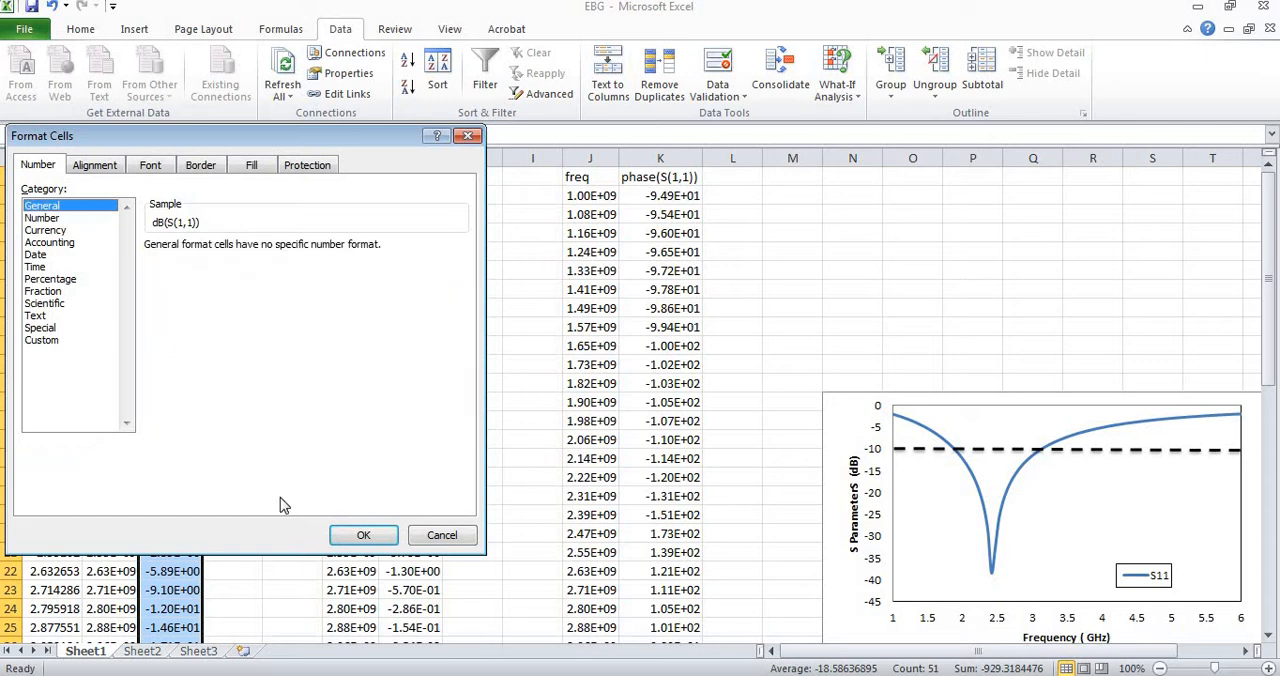
left_click(363, 534)
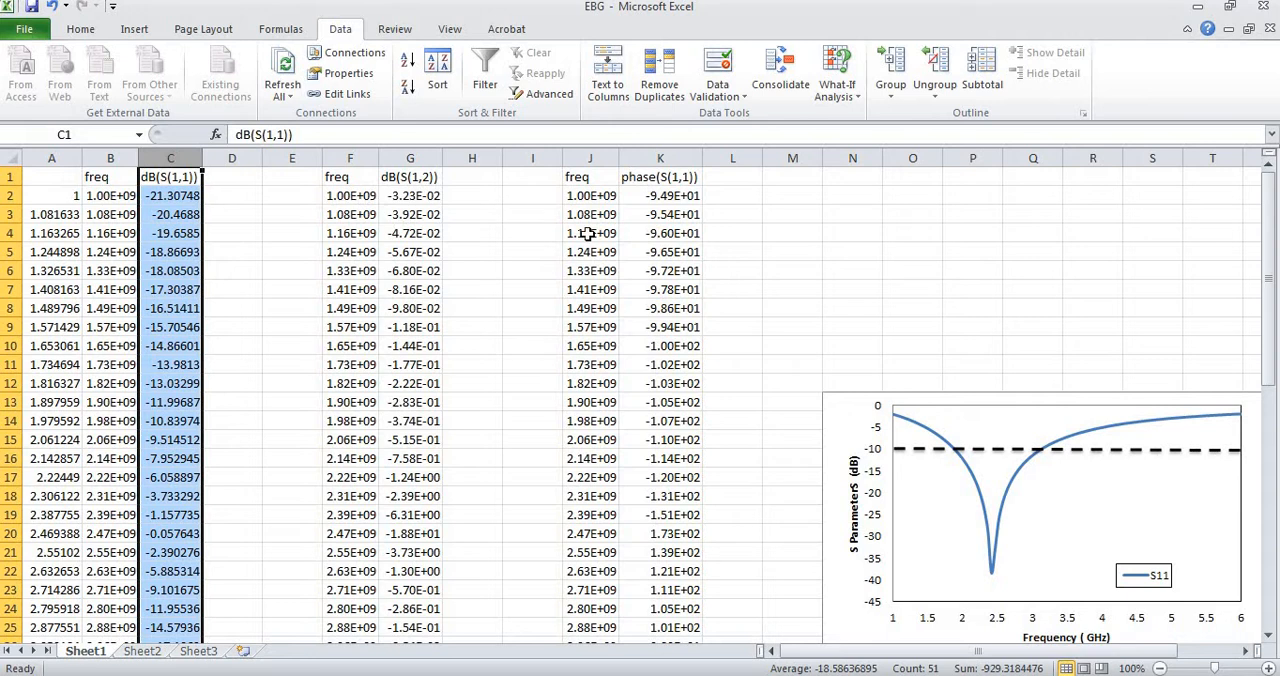
Convert the S12 frequencies to GHz in column E with =F2*10^-9, filled from E2 down to E51.
left_click(297, 196)
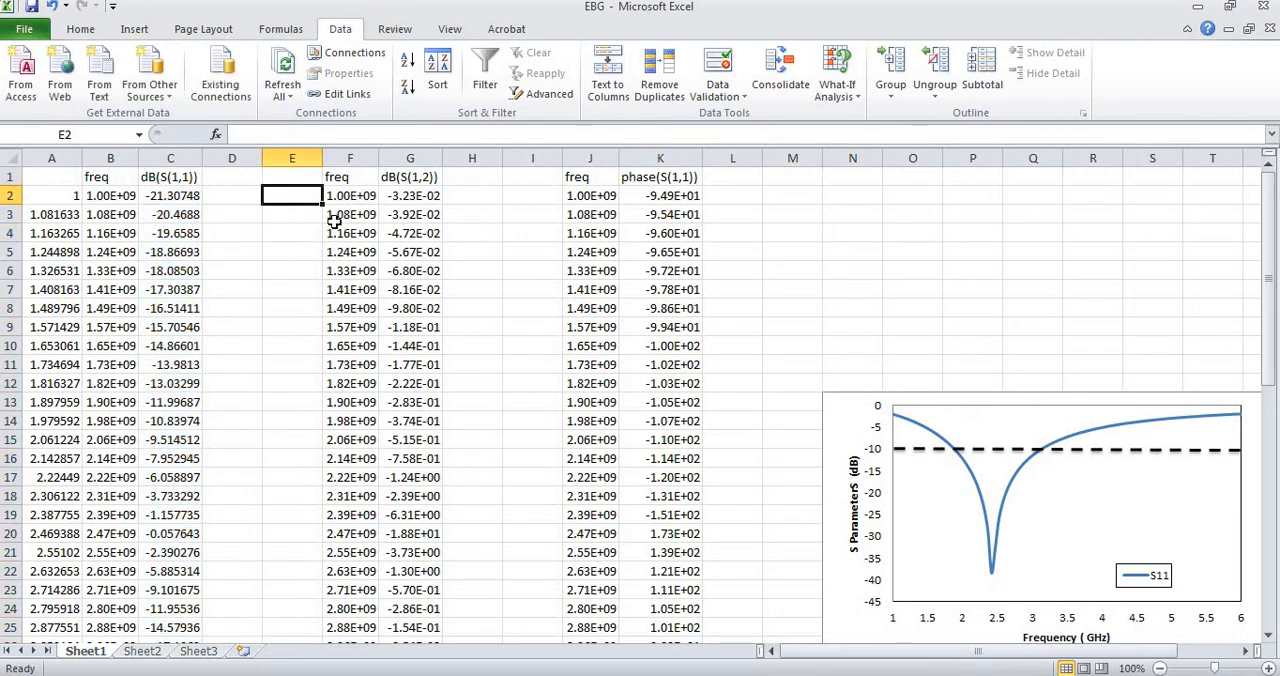
type("=")
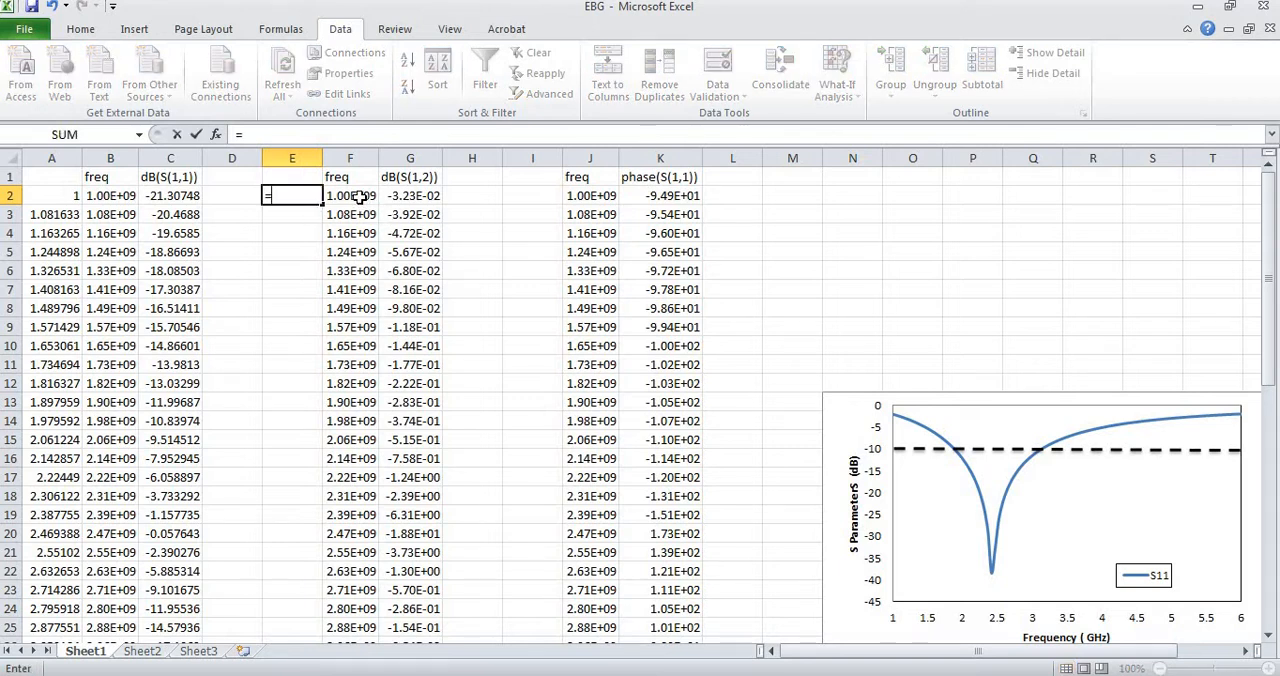
left_click(362, 197)
type("*")
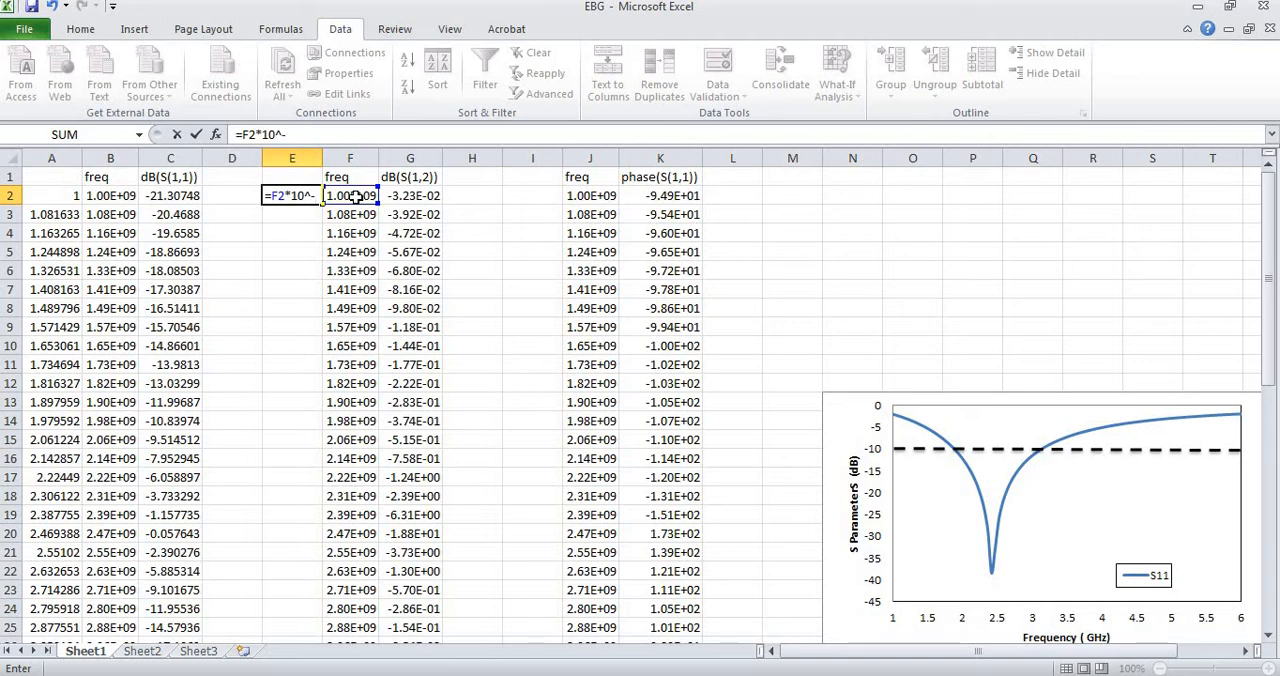
key("Left")
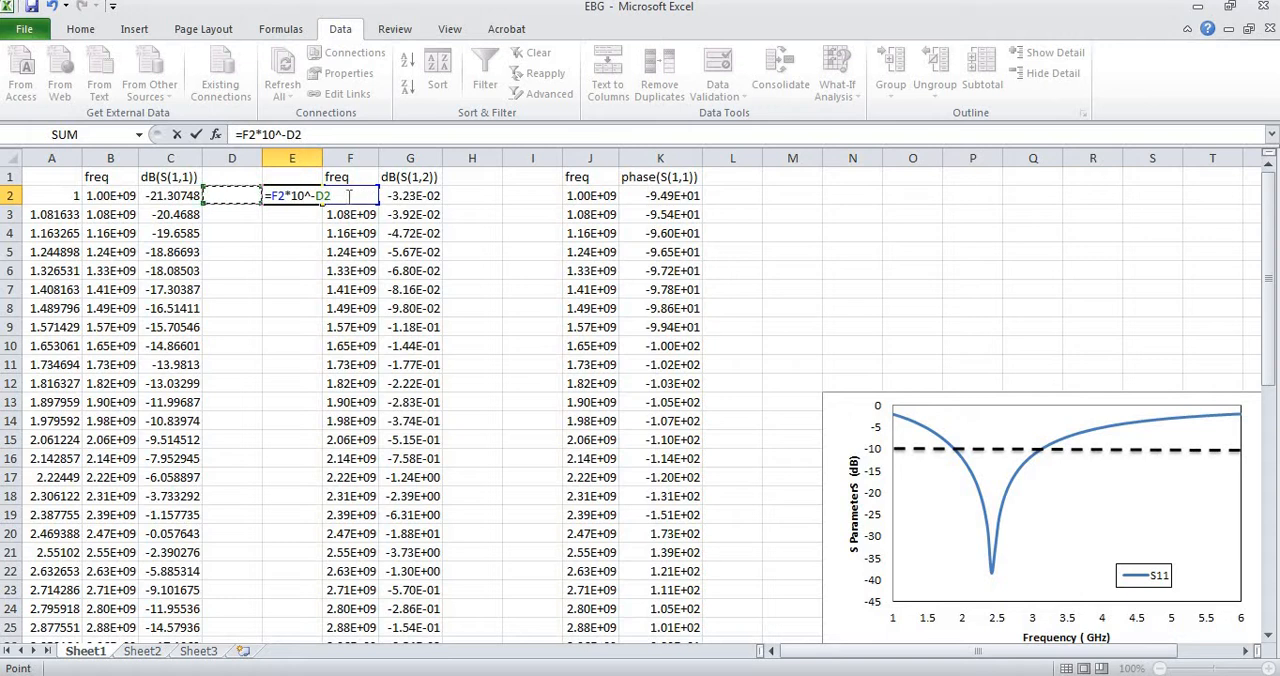
key("BackSpace")
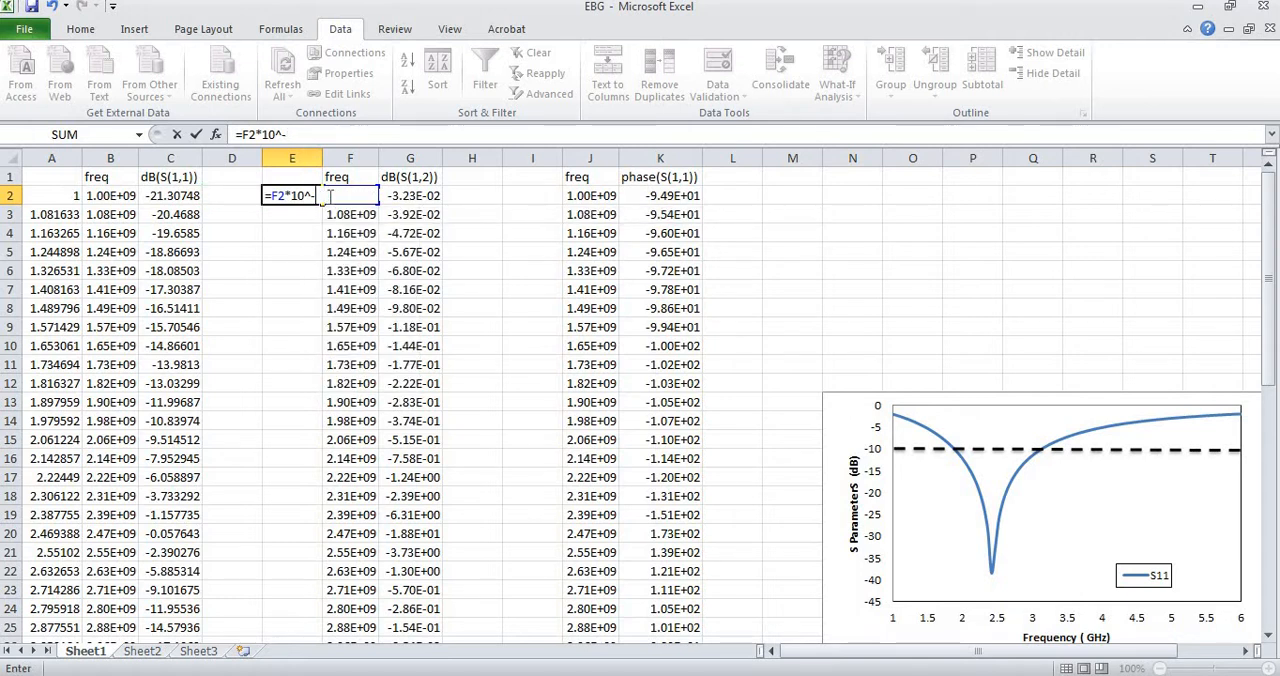
key("Return")
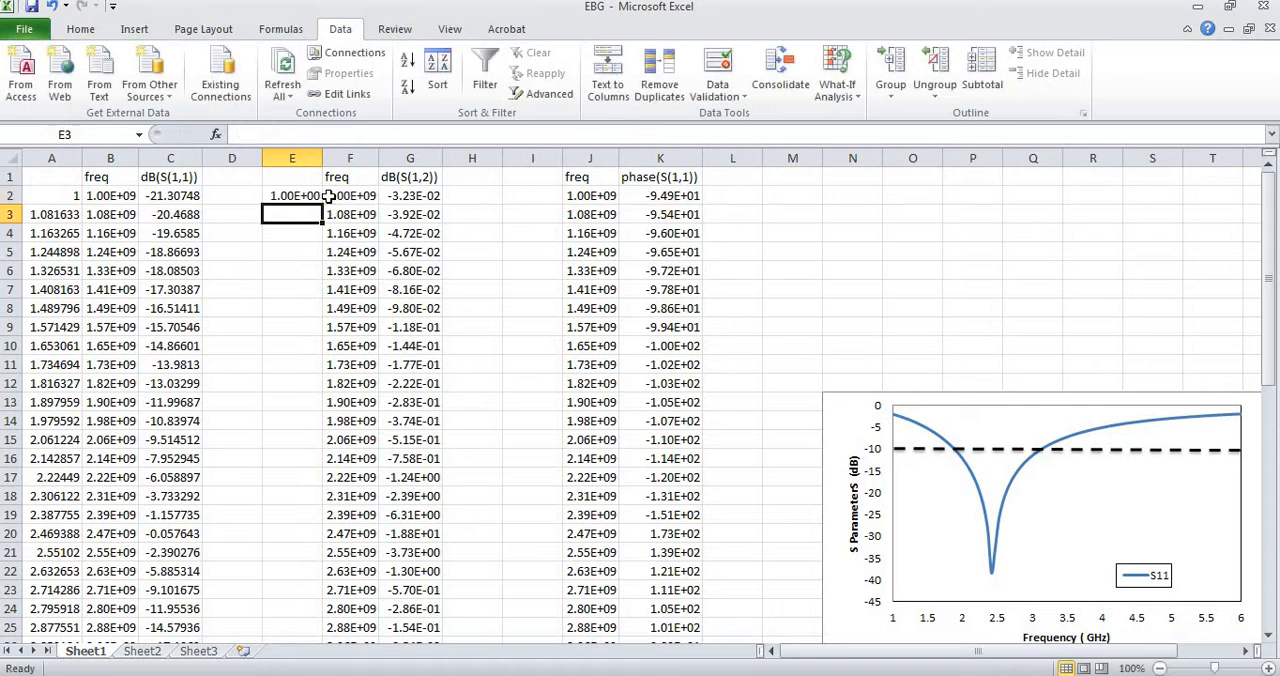
left_click(308, 198)
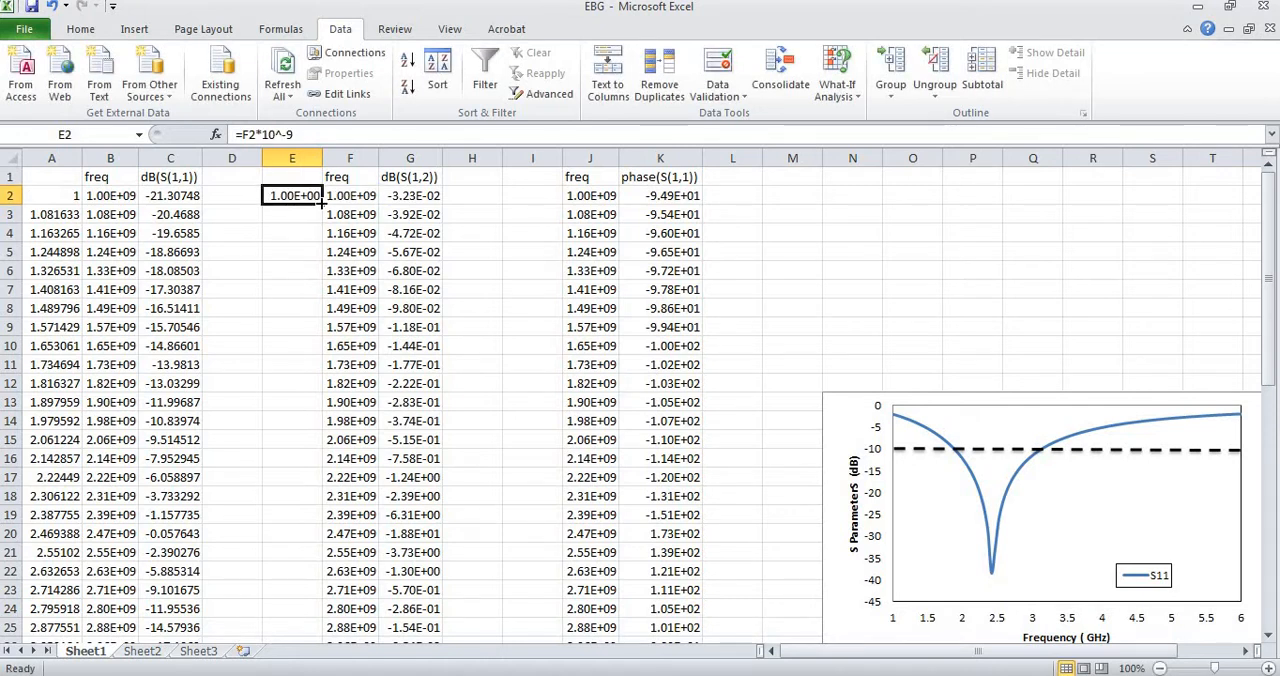
left_click_drag(322, 201, 320, 599)
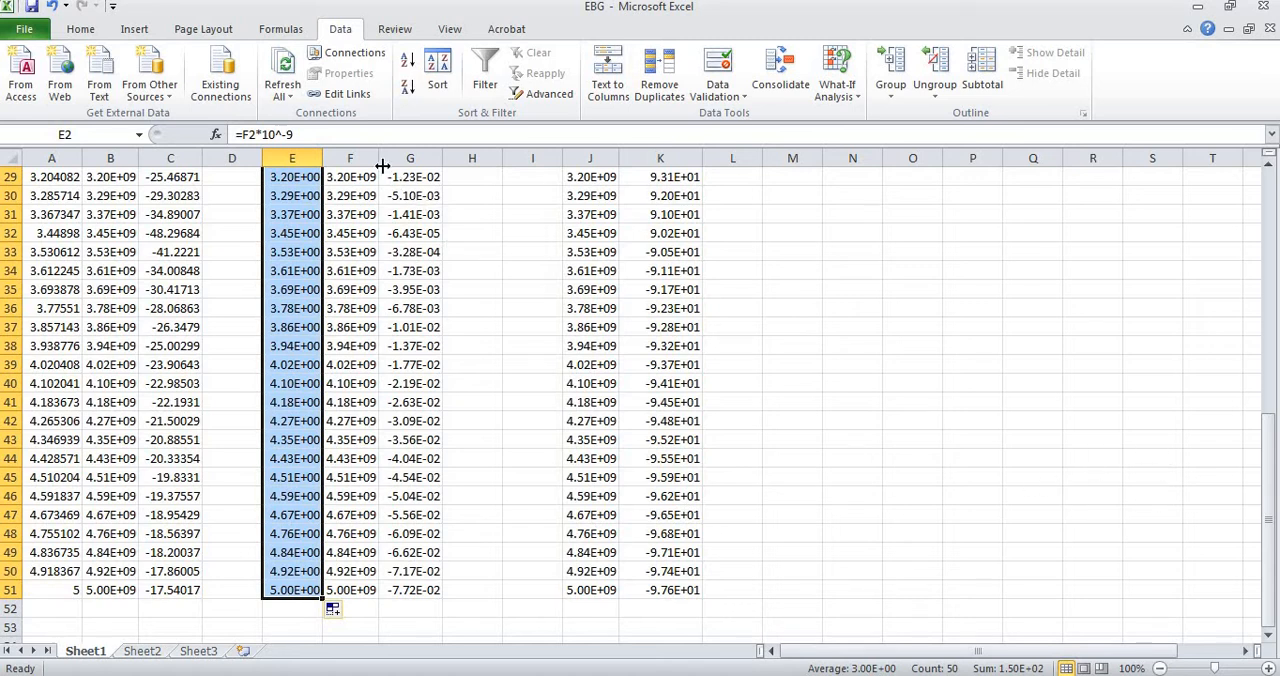
Format the whole column E as Number with 2 decimal places.
right_click(309, 170)
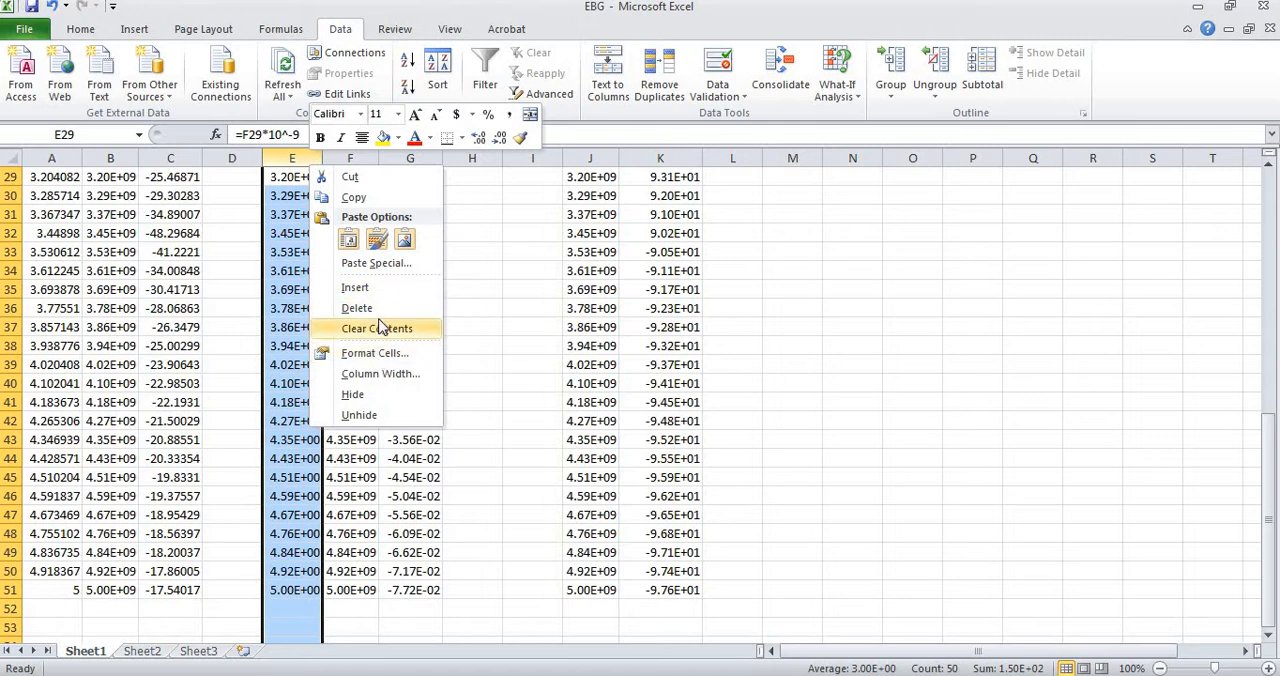
left_click(376, 354)
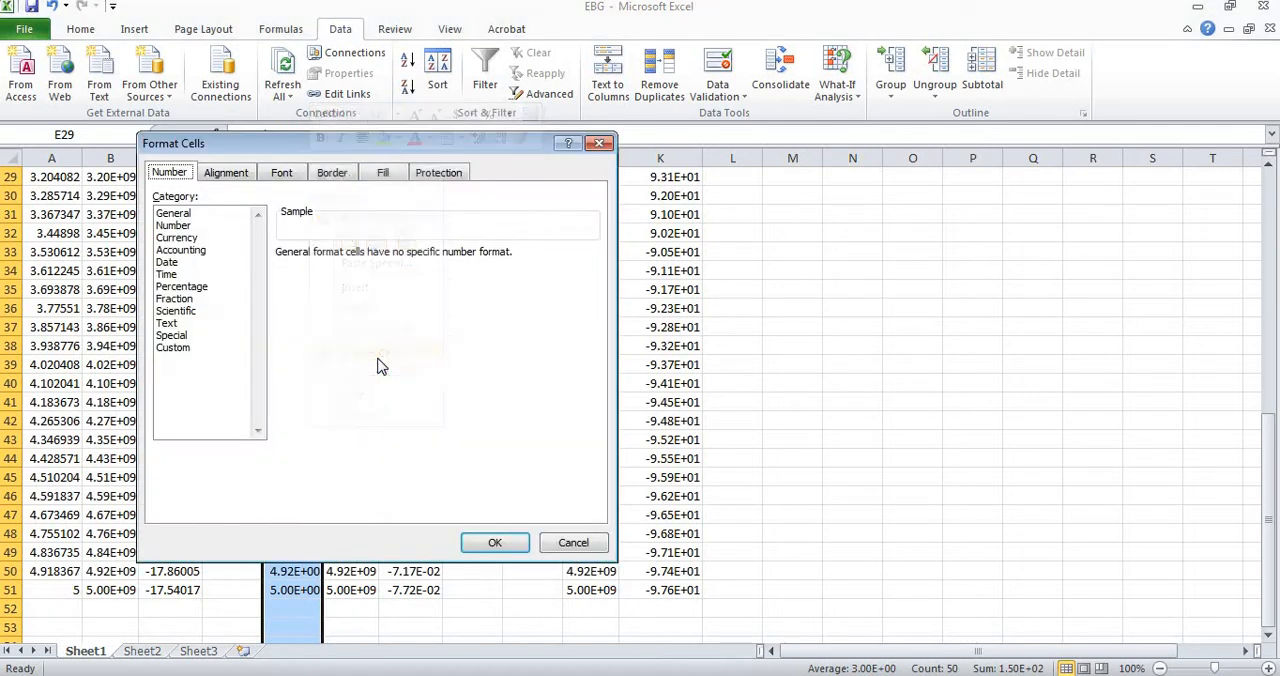
left_click(176, 226)
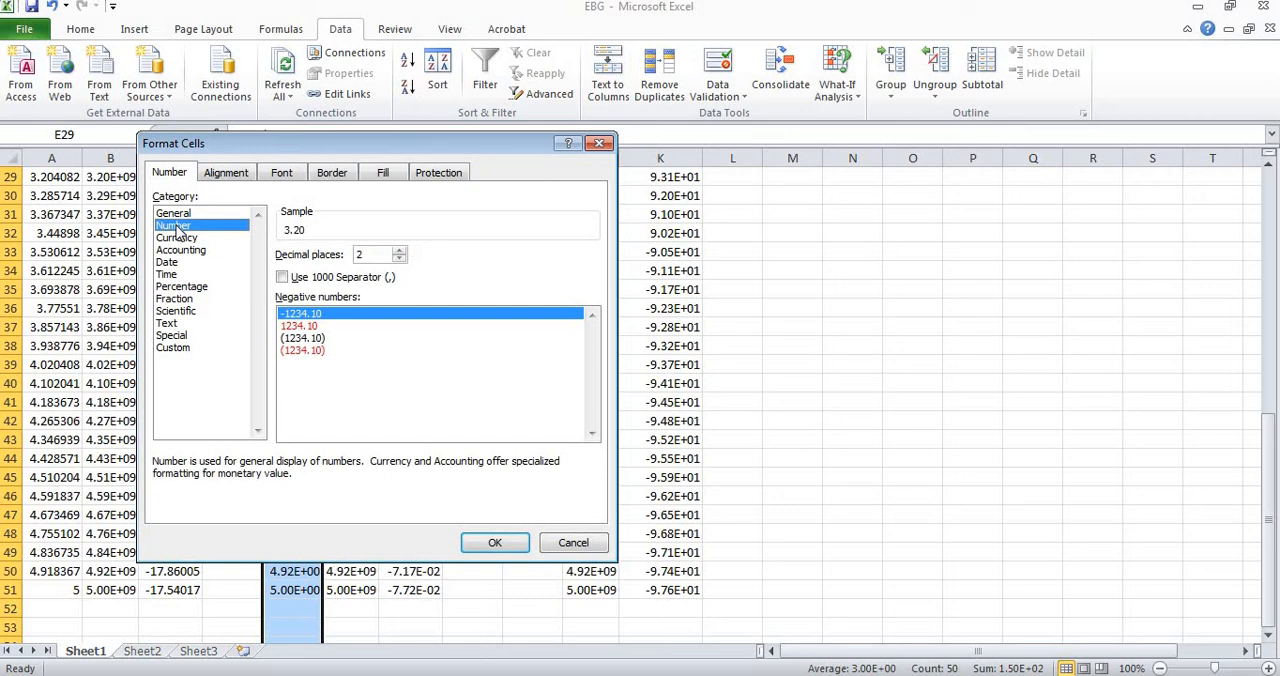
left_click(495, 543)
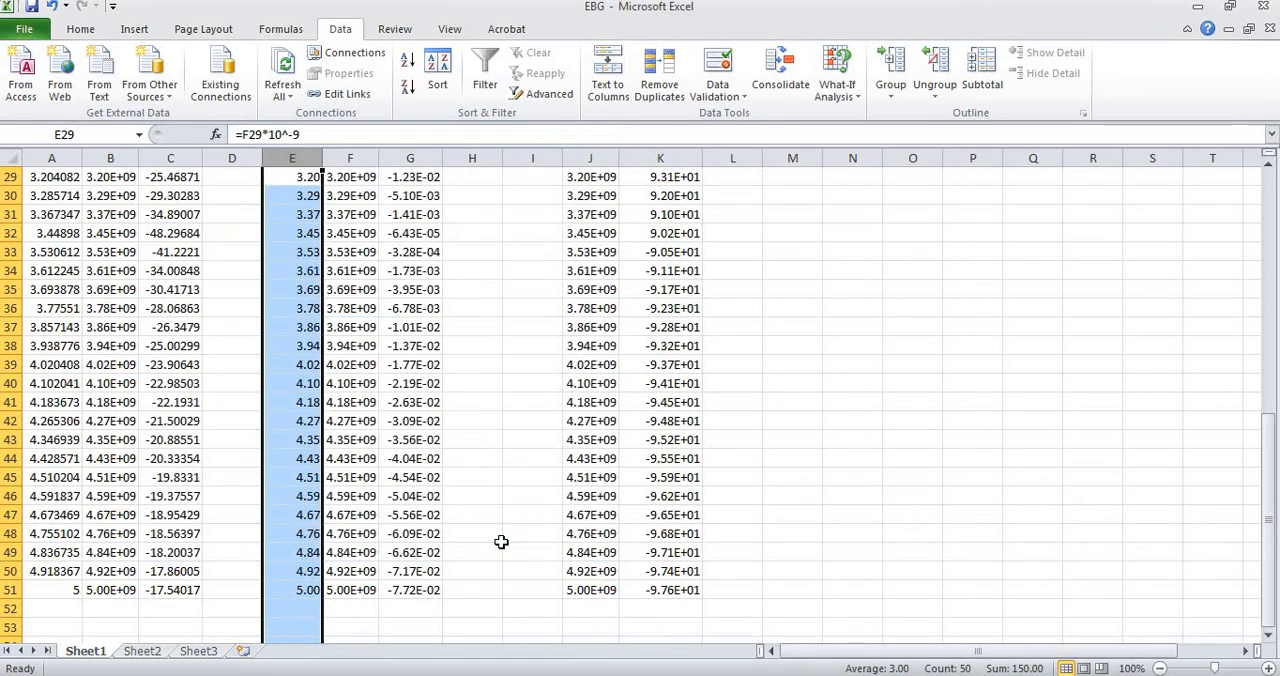
Format the whole dB(S(1,2)) column G as Number with 2 decimal places.
left_click(410, 158)
right_click(412, 162)
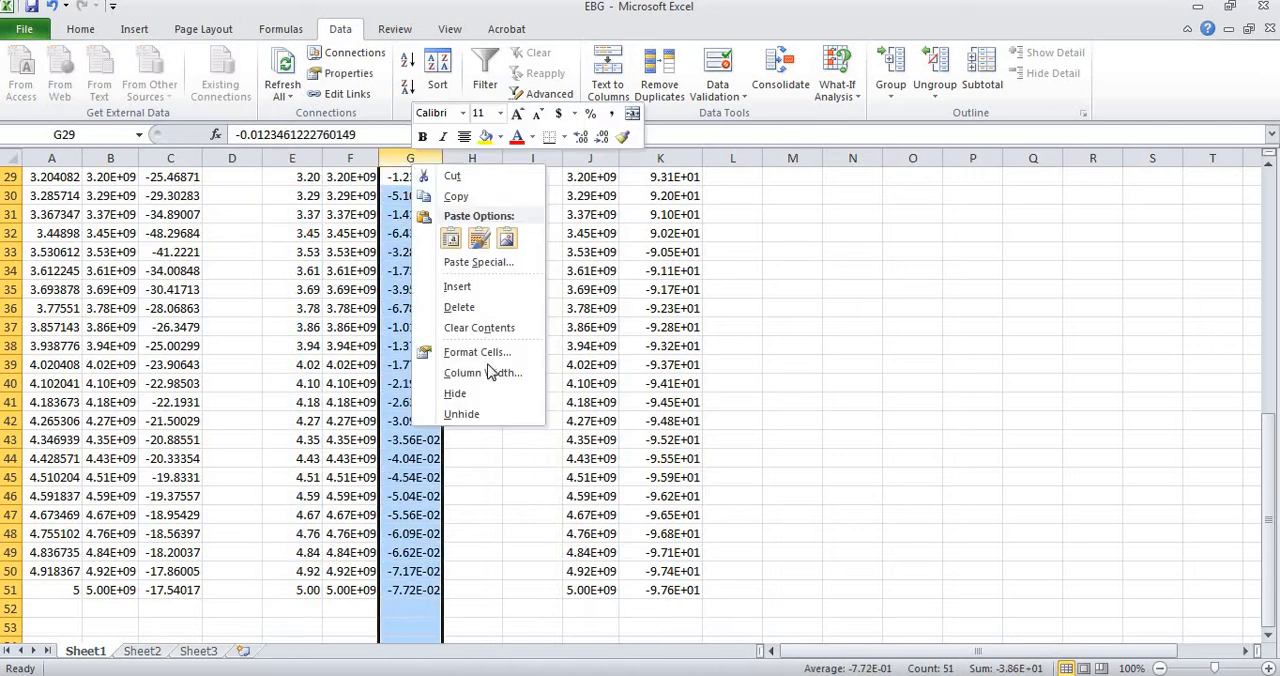
left_click(484, 353)
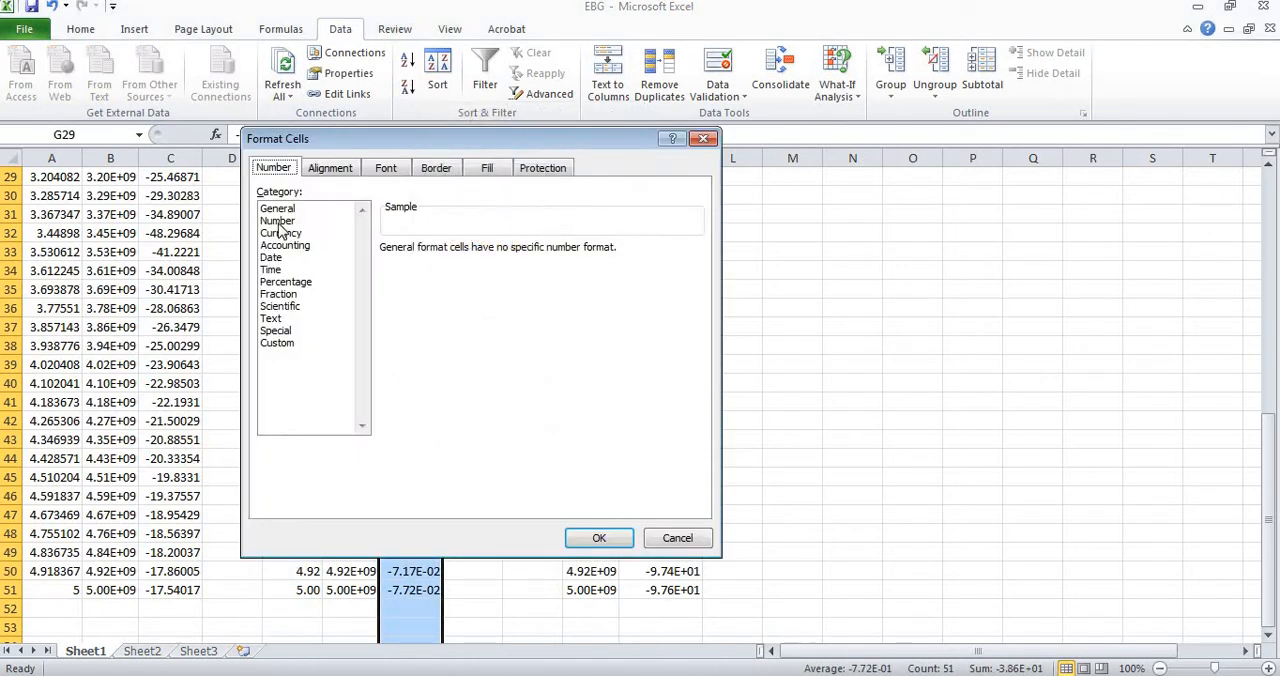
left_click(278, 221)
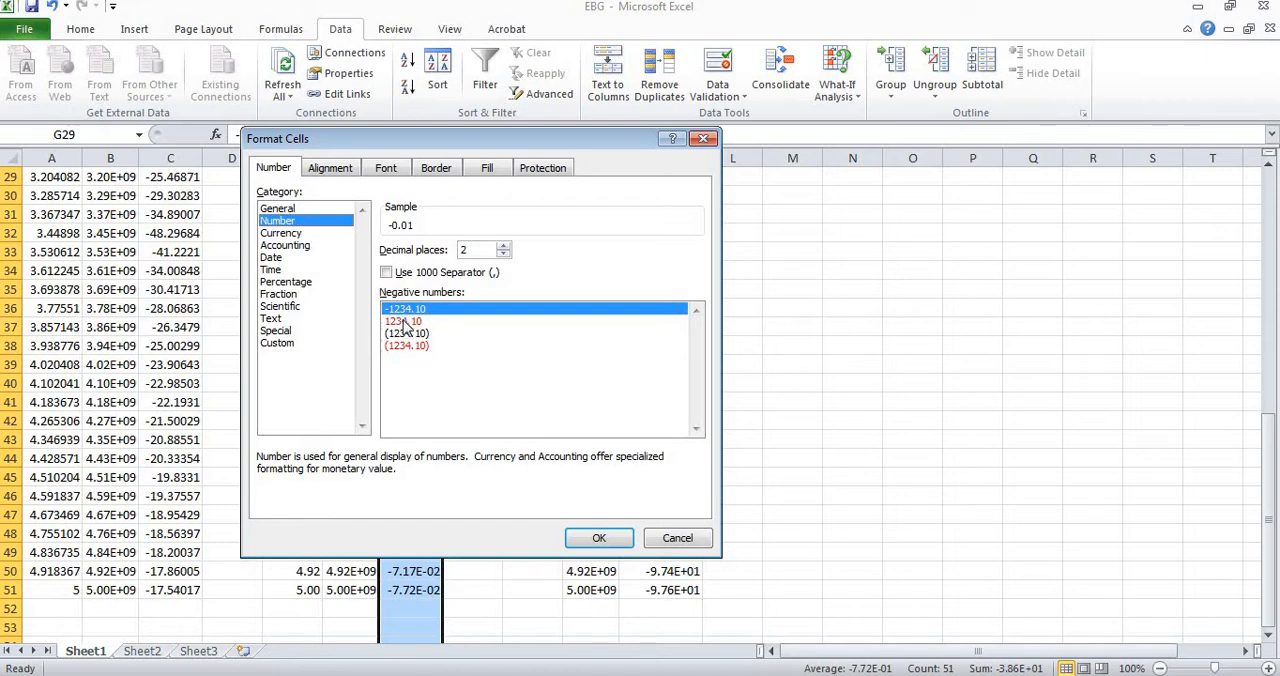
left_click(311, 207)
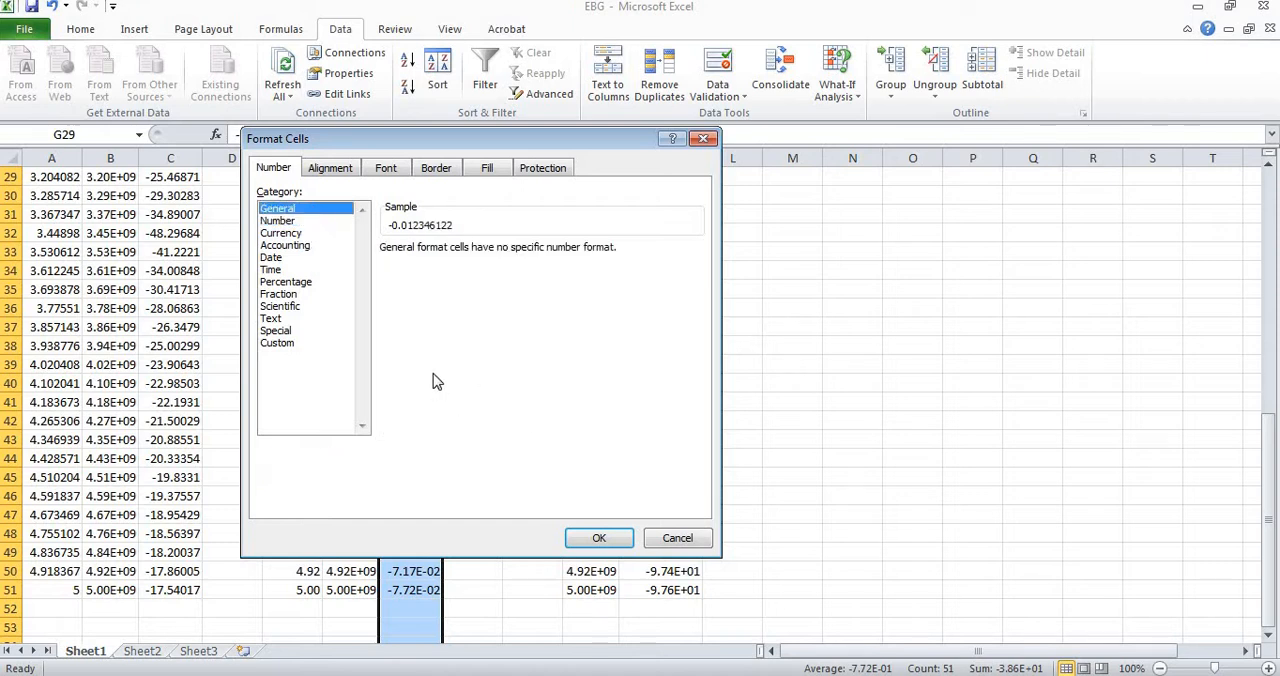
left_click(300, 221)
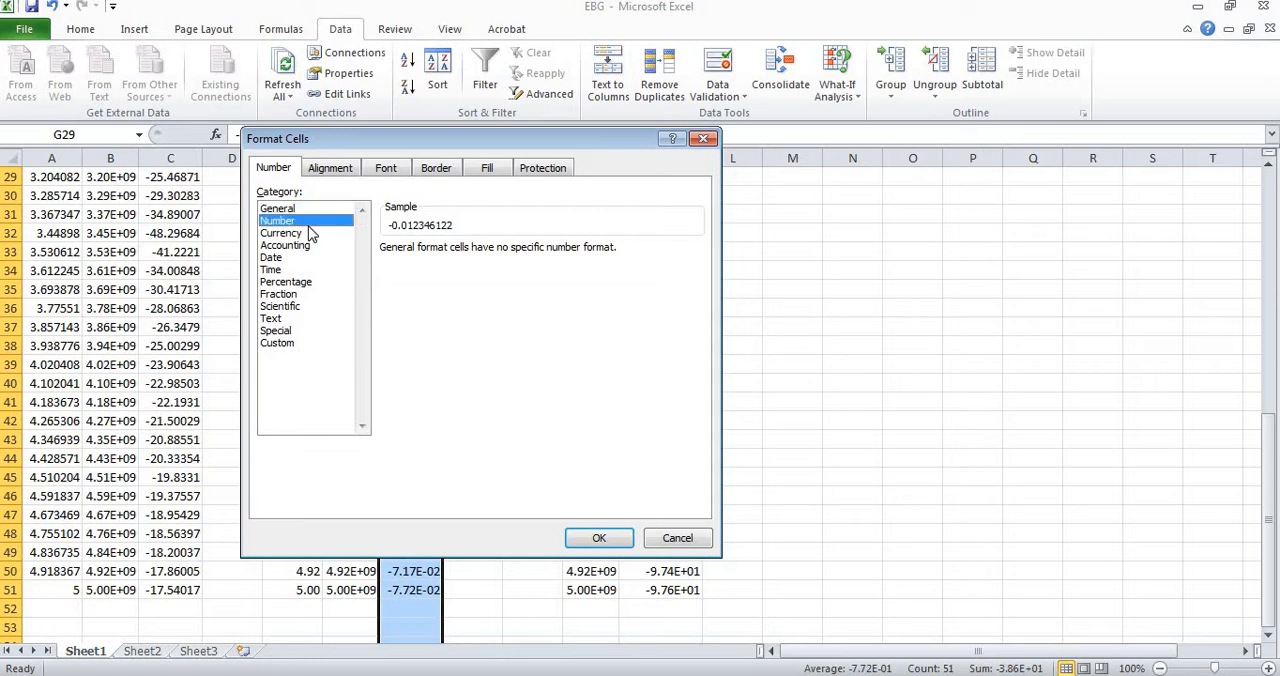
left_click(604, 543)
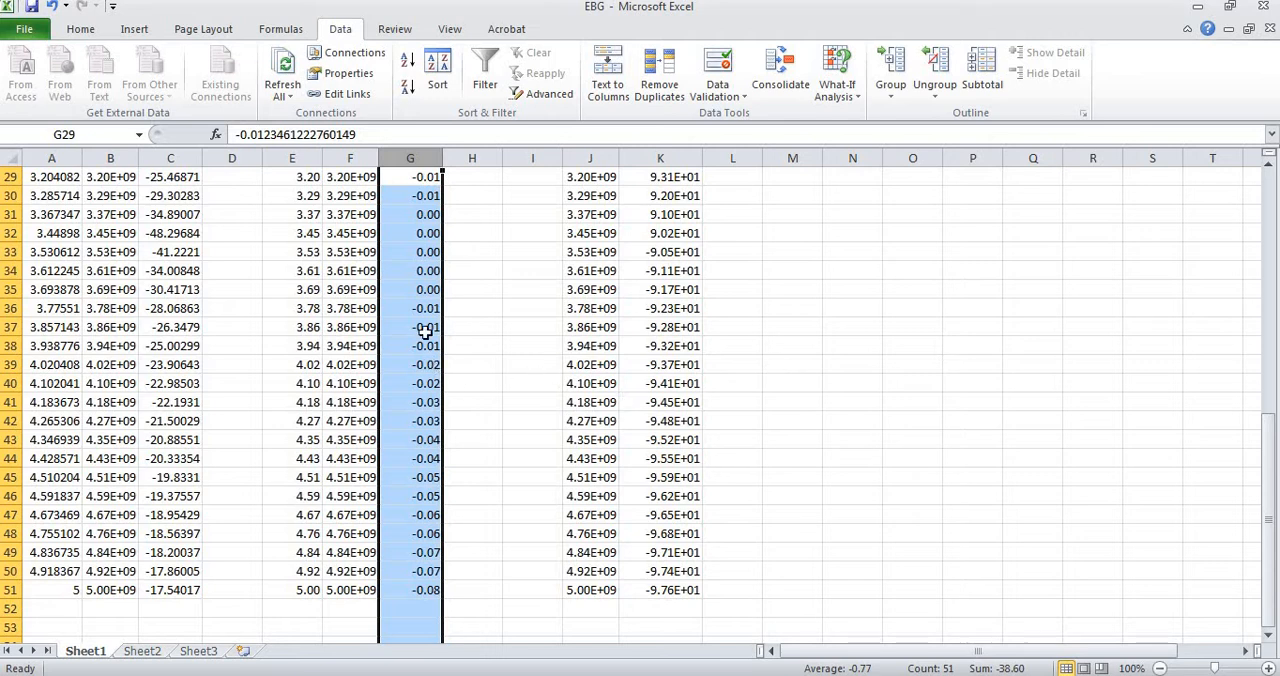
Format the whole dB(S(1,2)) column G with the General number format.
right_click(419, 159)
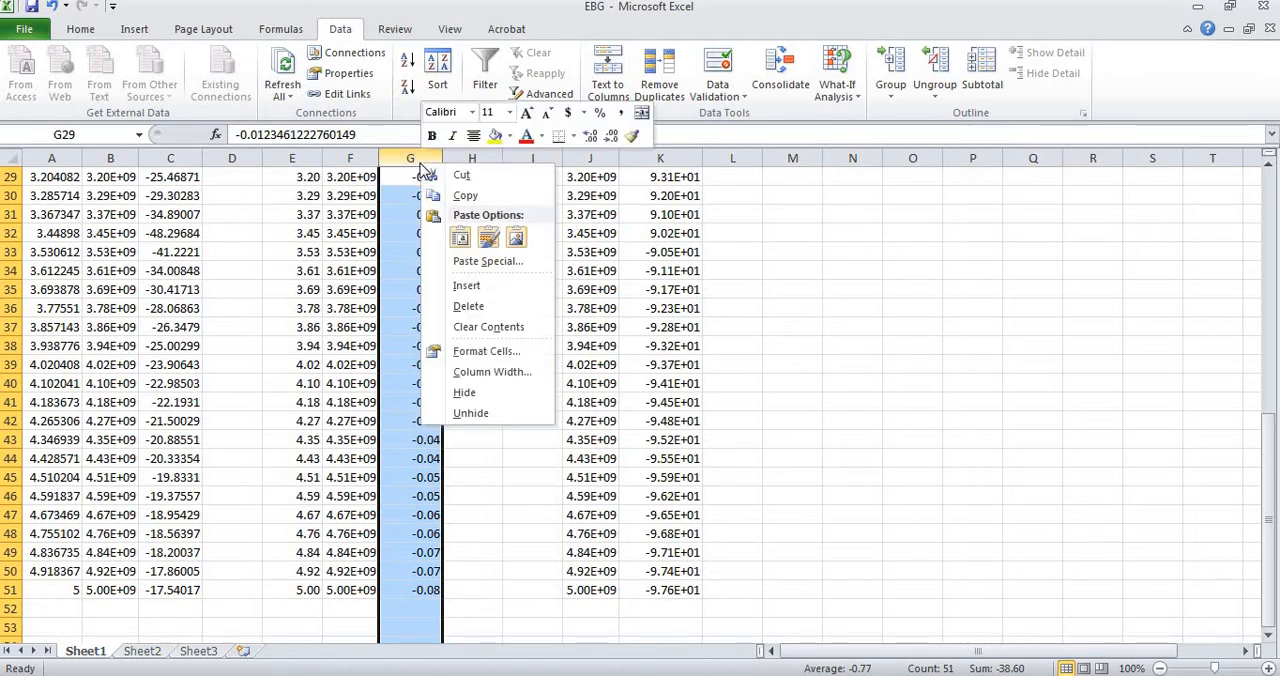
left_click(486, 351)
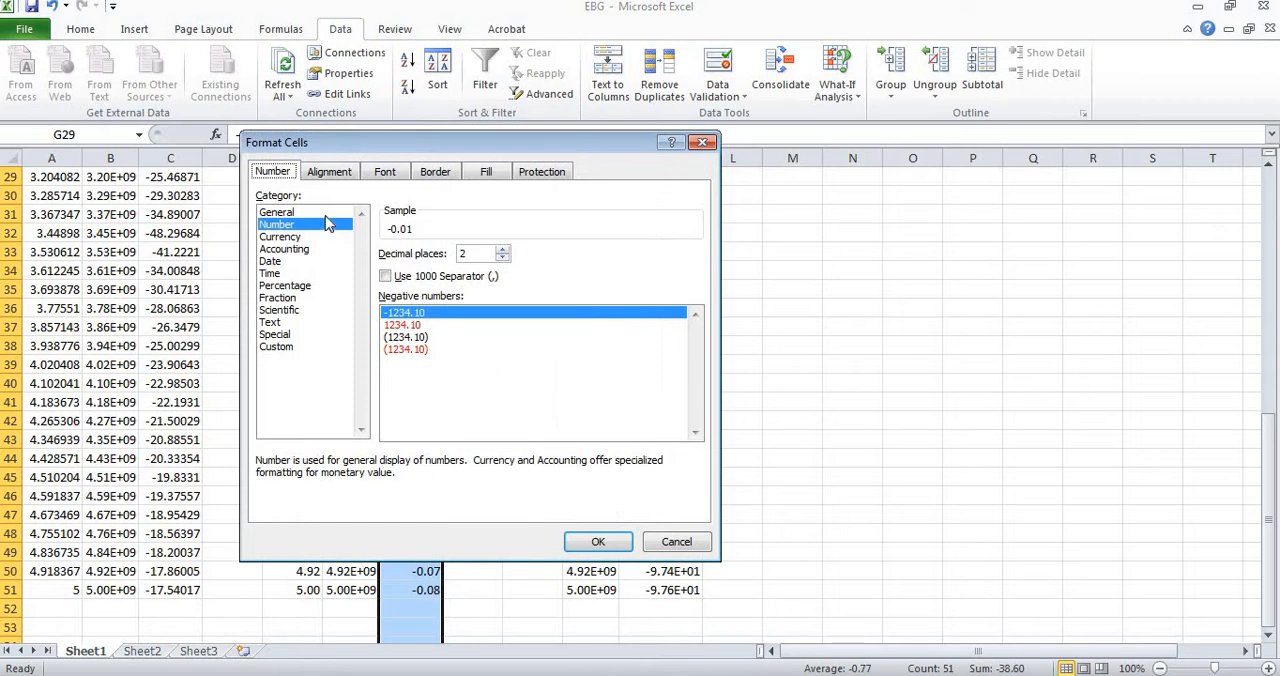
left_click(300, 212)
left_click(597, 541)
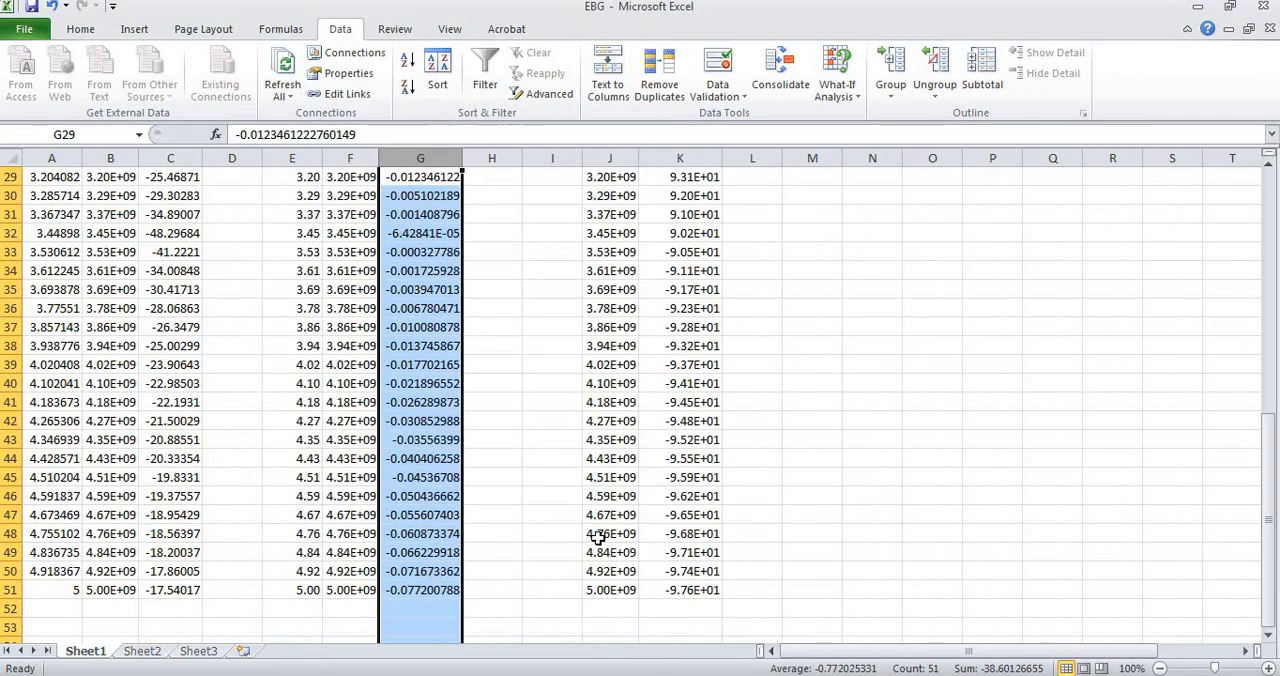
left_click(433, 494)
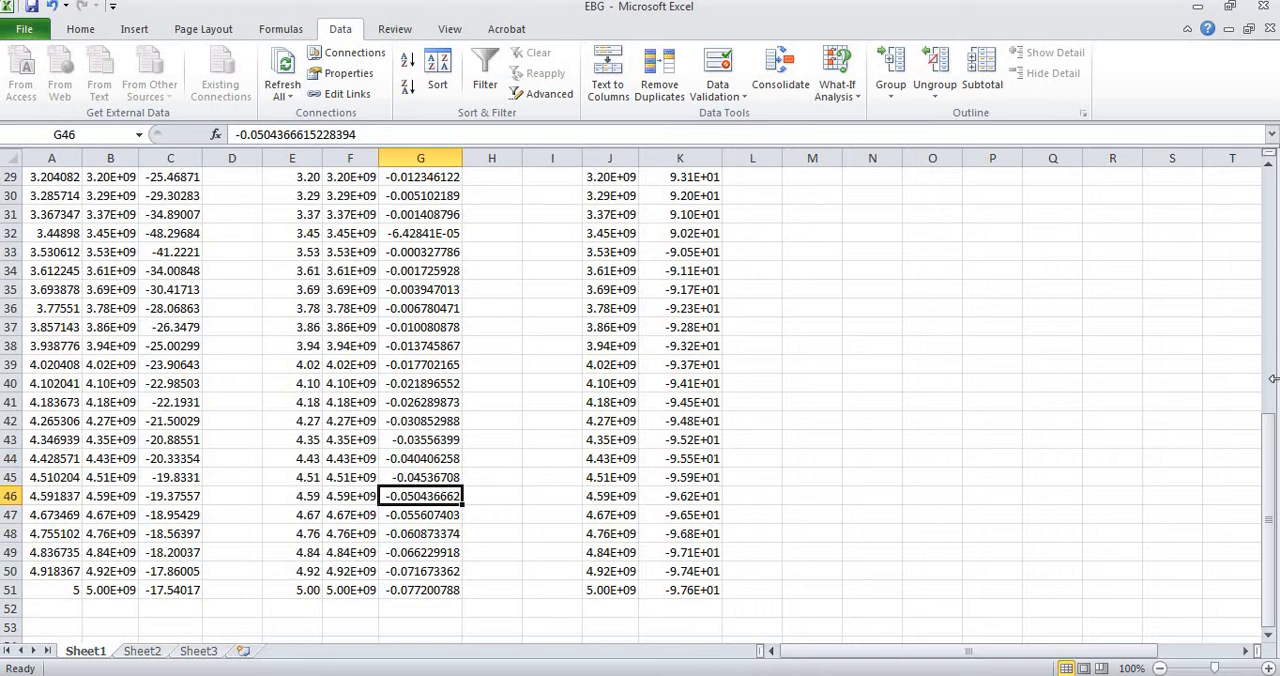
Convert the phase data's frequencies to GHz in column I with =J2/10^9, filled from I2 down to I51.
left_click_drag(1272, 541, 967, 157)
left_click(549, 194)
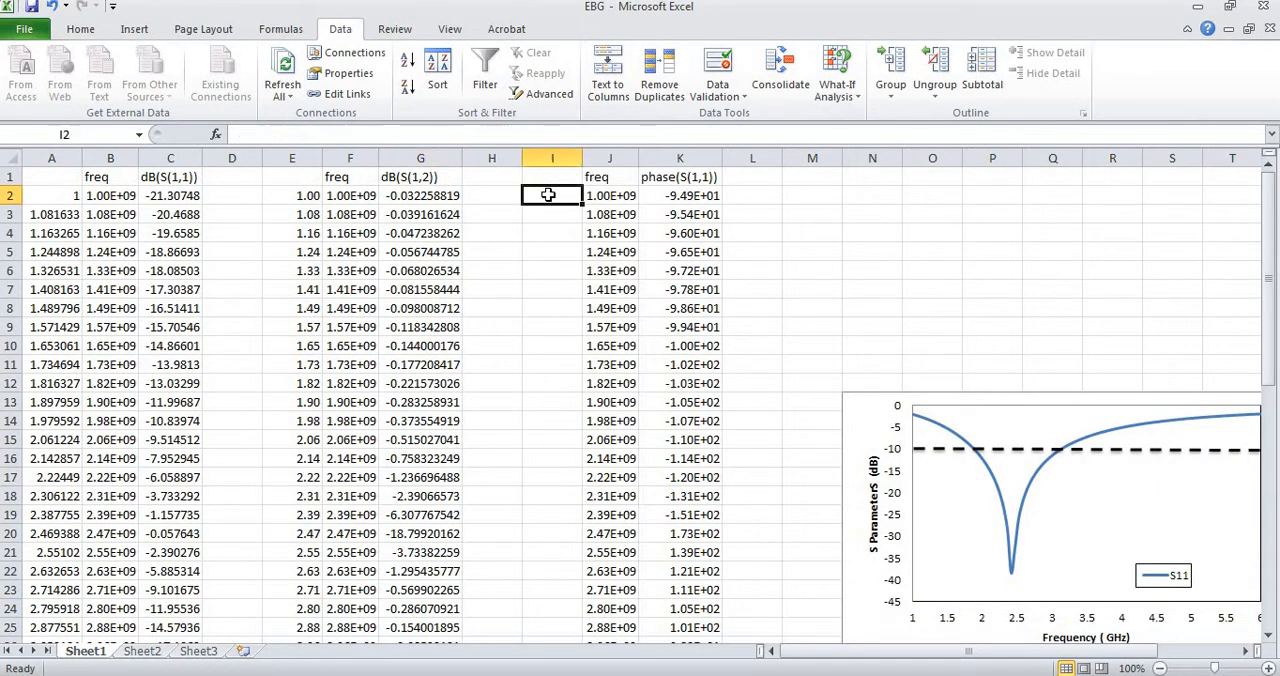
type("=")
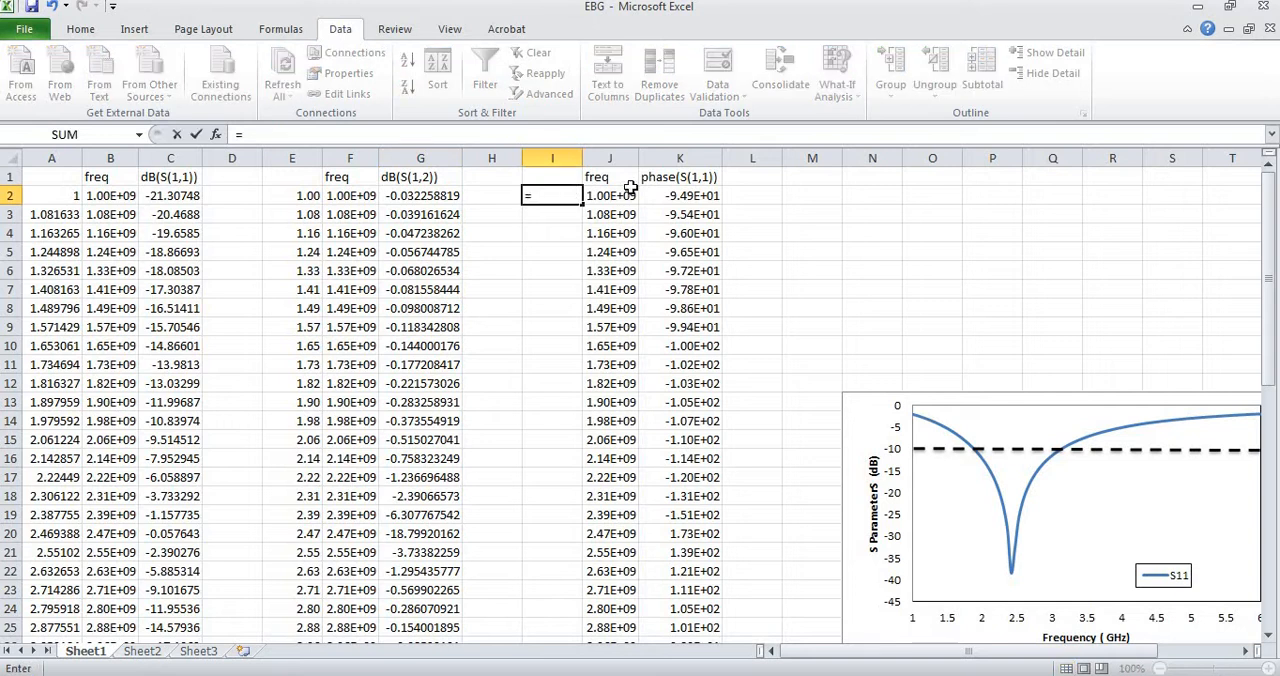
left_click(606, 198)
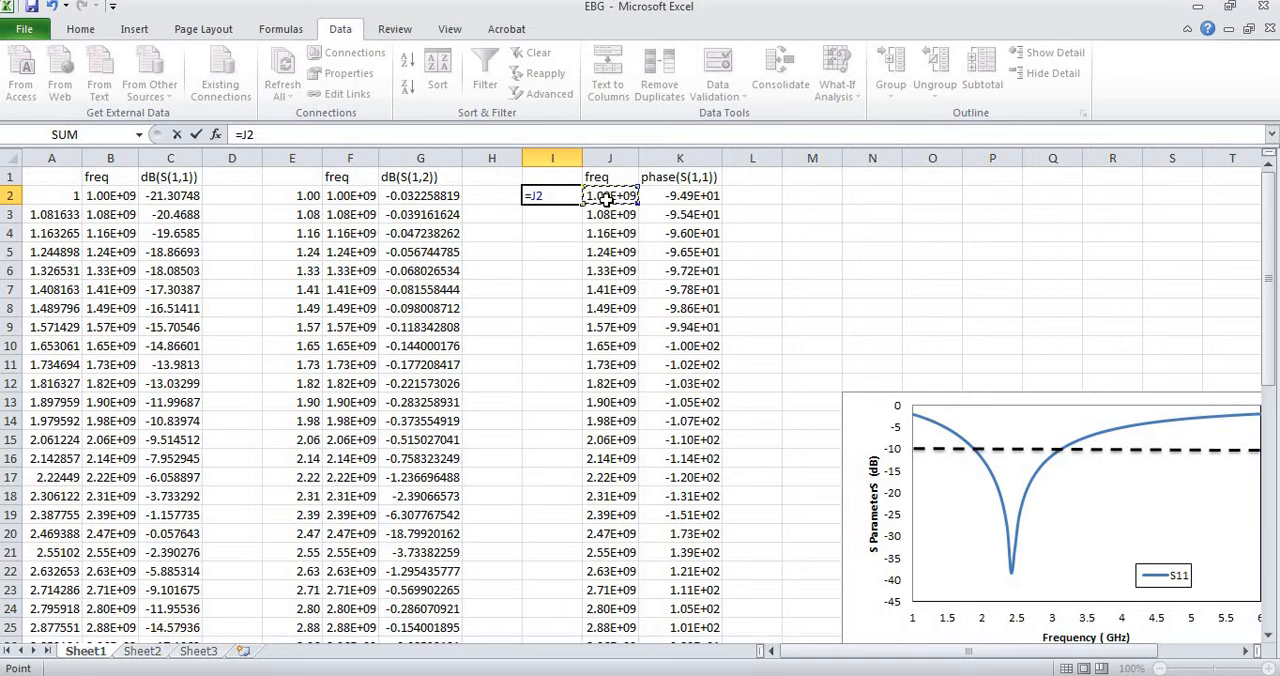
type("/")
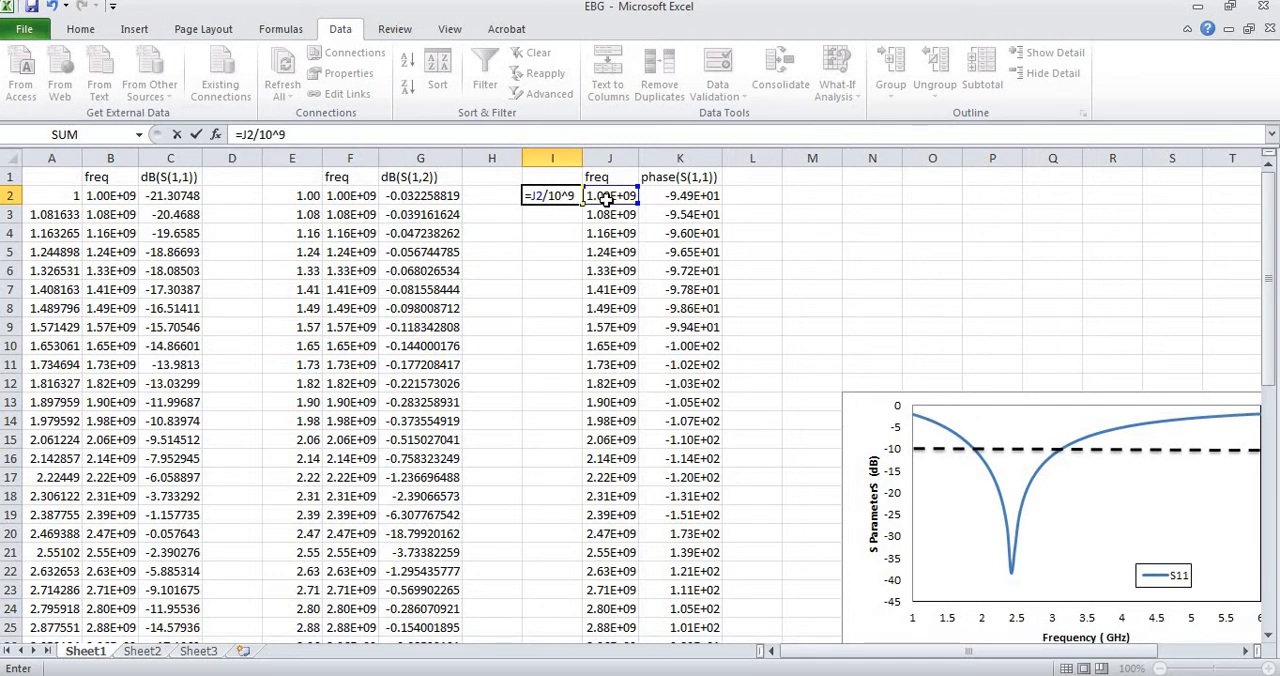
type("10^9")
key("Return")
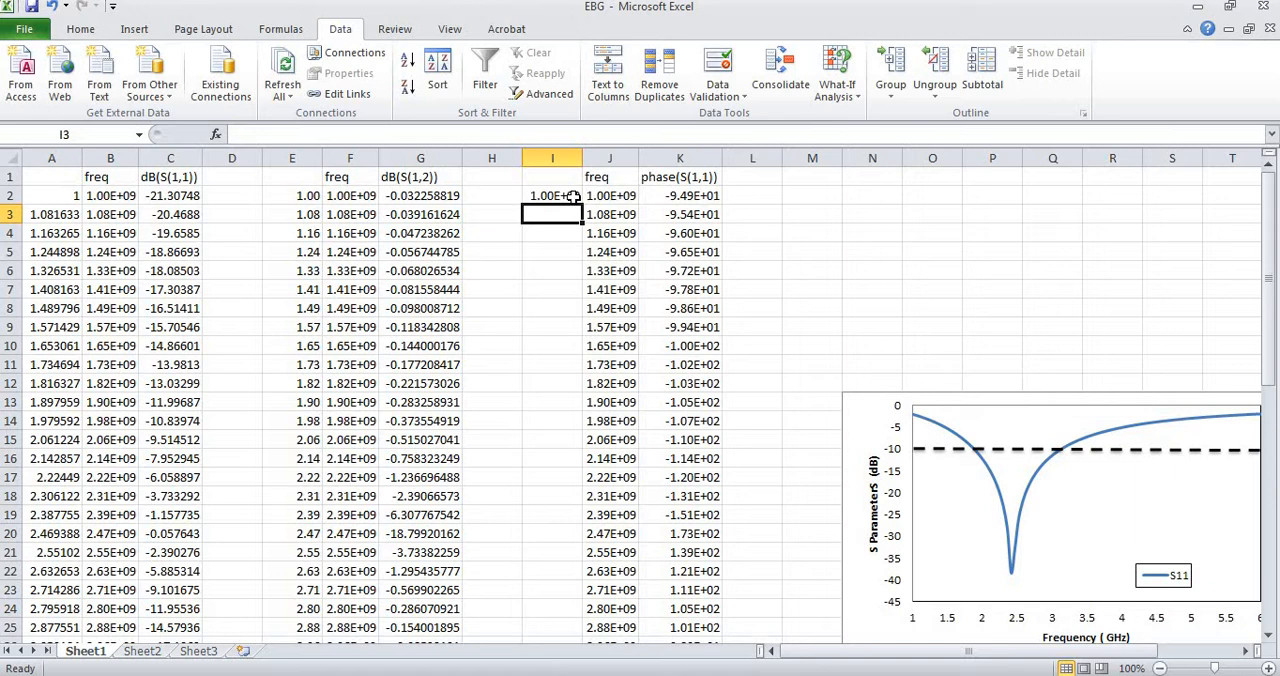
left_click(573, 197)
left_click_drag(584, 205, 582, 579)
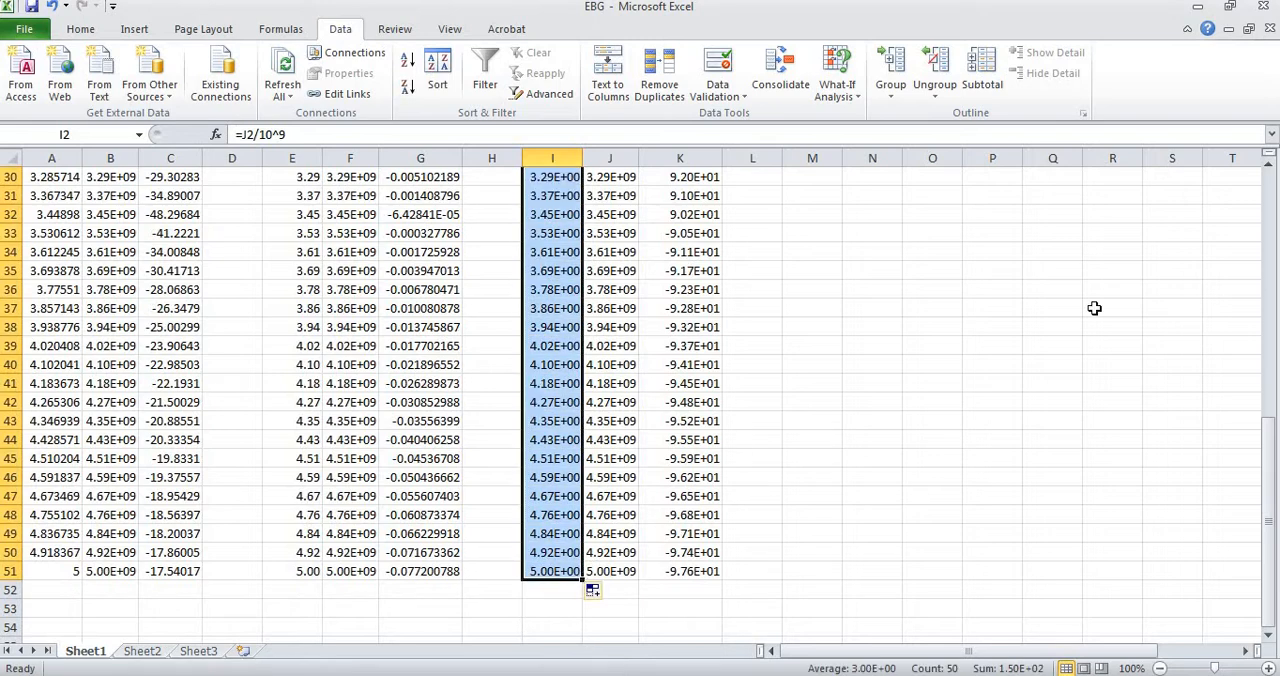
Format the converted frequencies in I2:I51 with the General number format.
left_click_drag(1274, 358, 1272, 195)
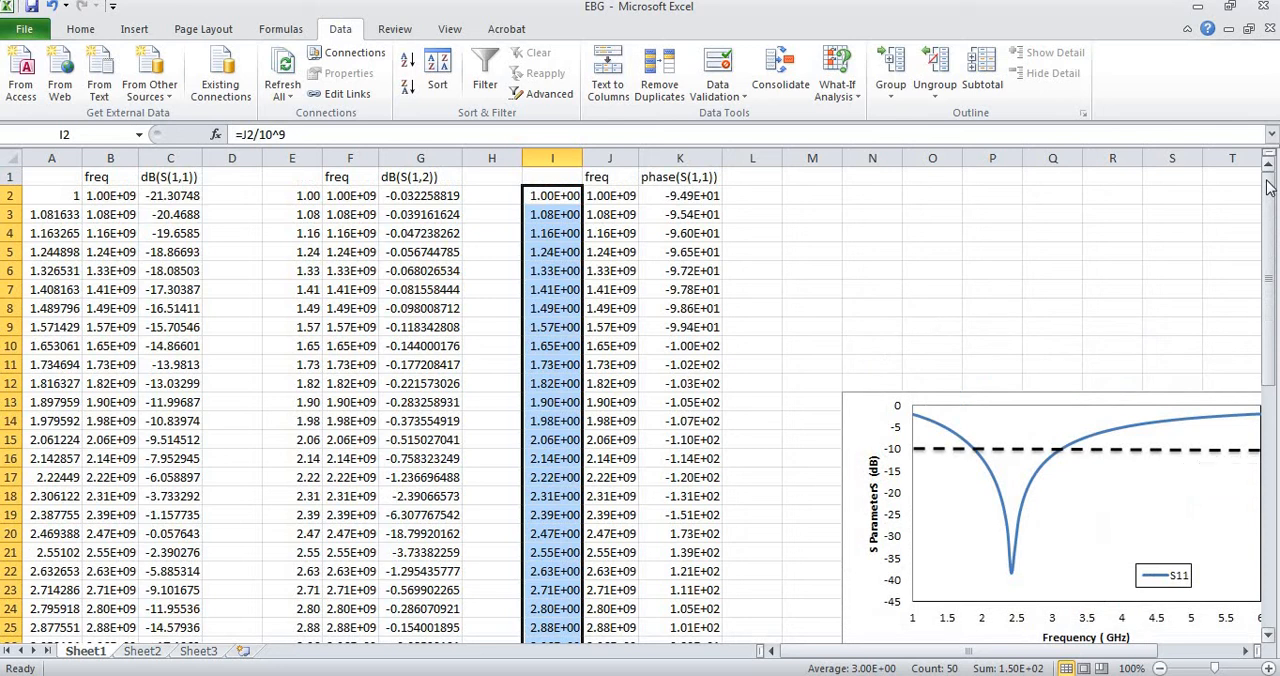
right_click(553, 231)
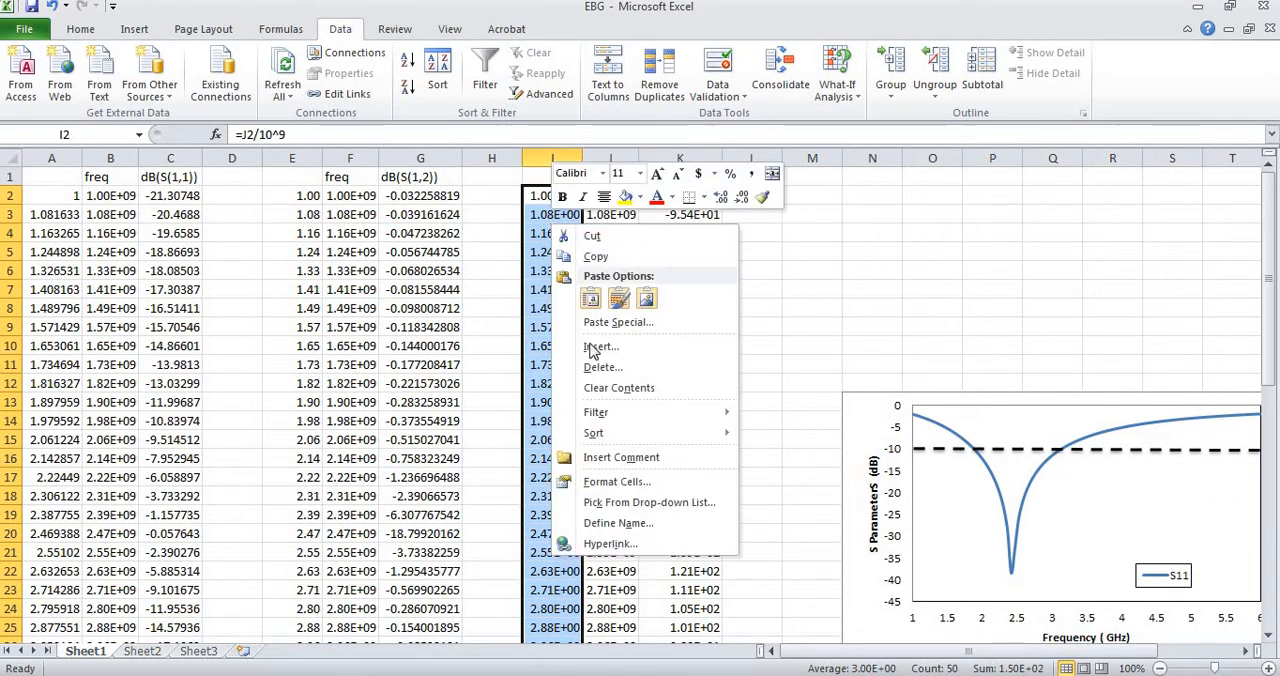
left_click(616, 484)
left_click(436, 327)
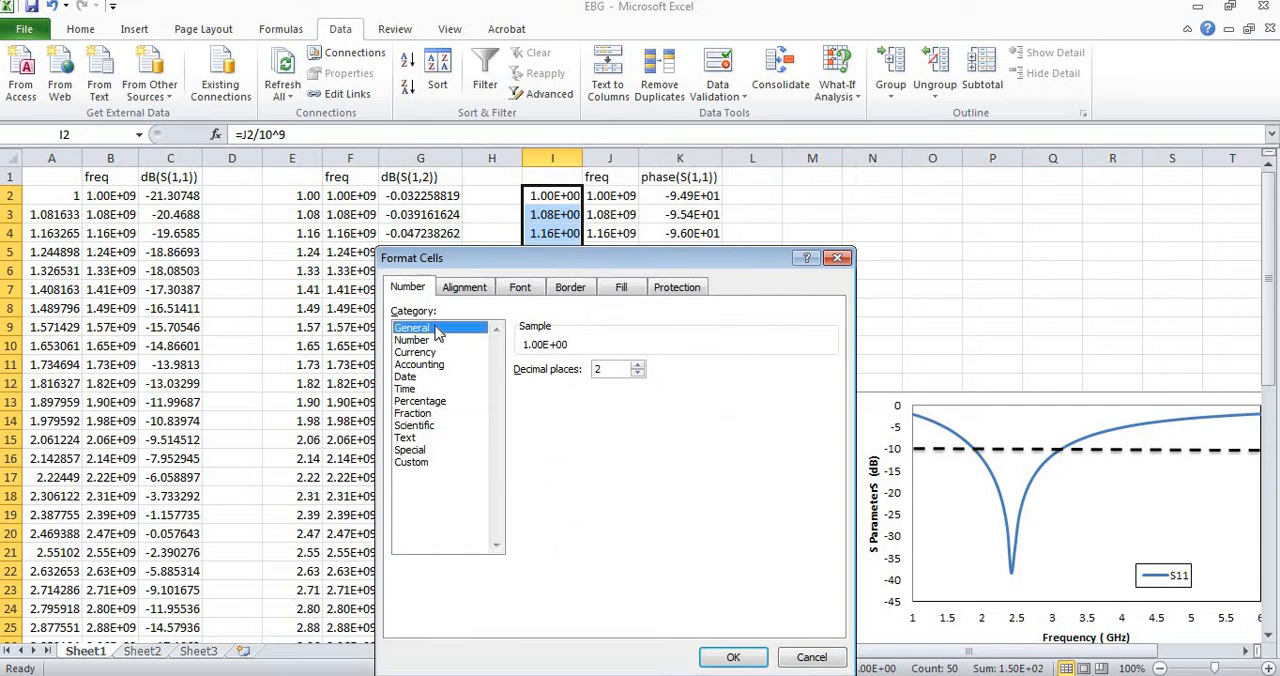
left_click(734, 657)
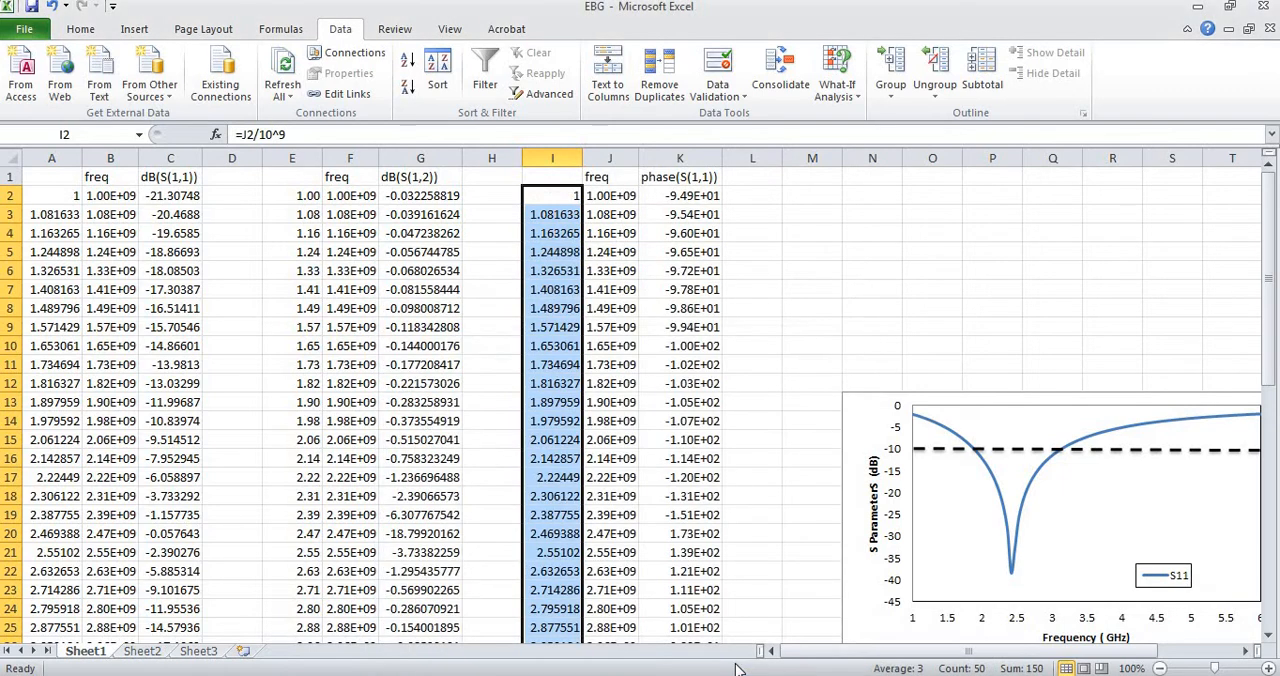
Format the whole phase(S(1,1)) column K with the General number format.
left_click(681, 158)
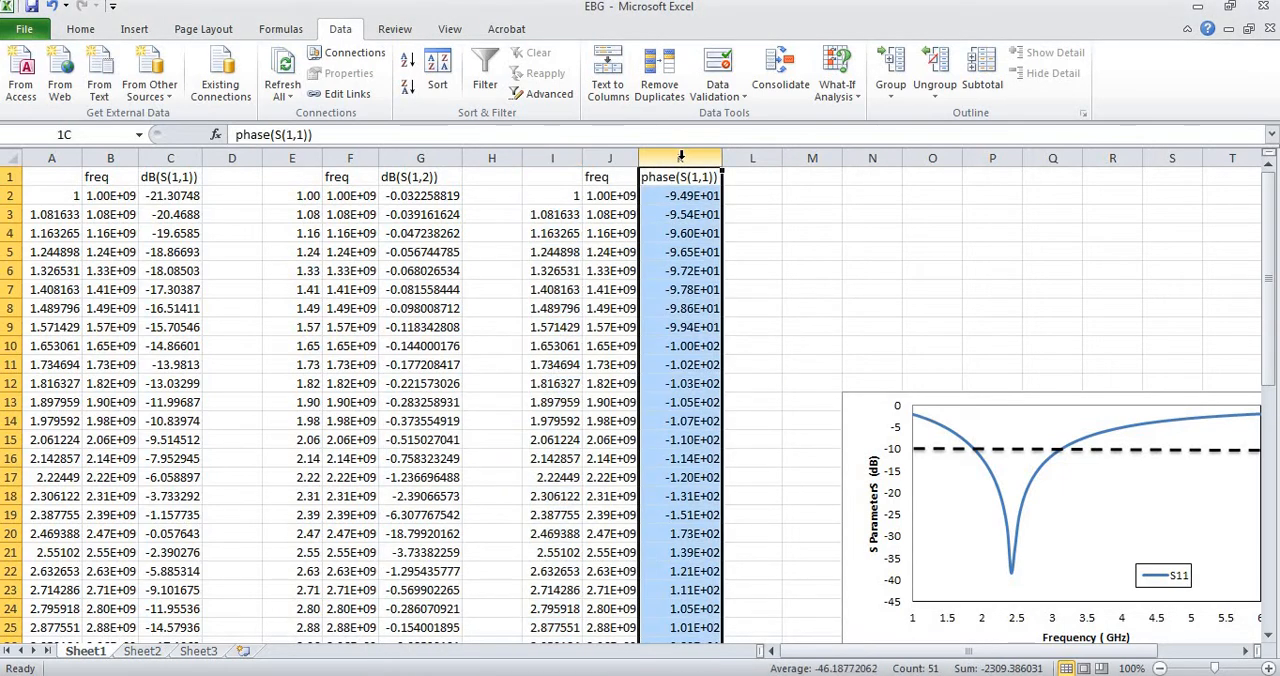
right_click(661, 162)
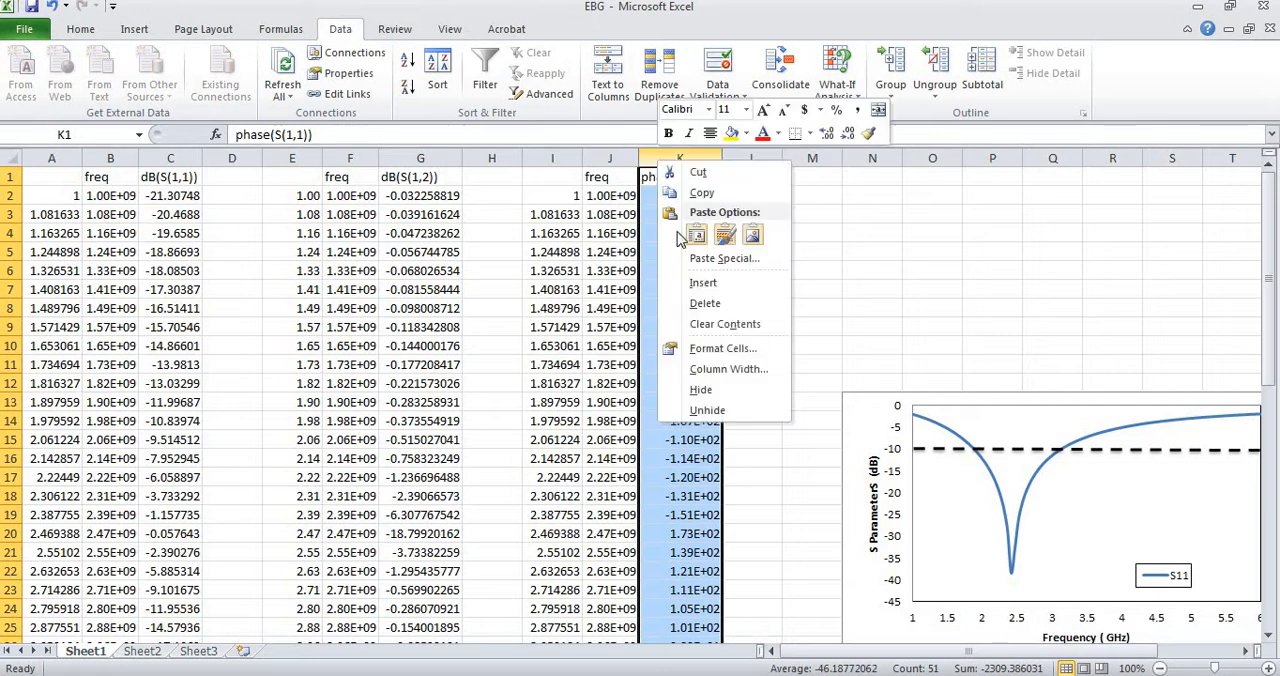
left_click(719, 350)
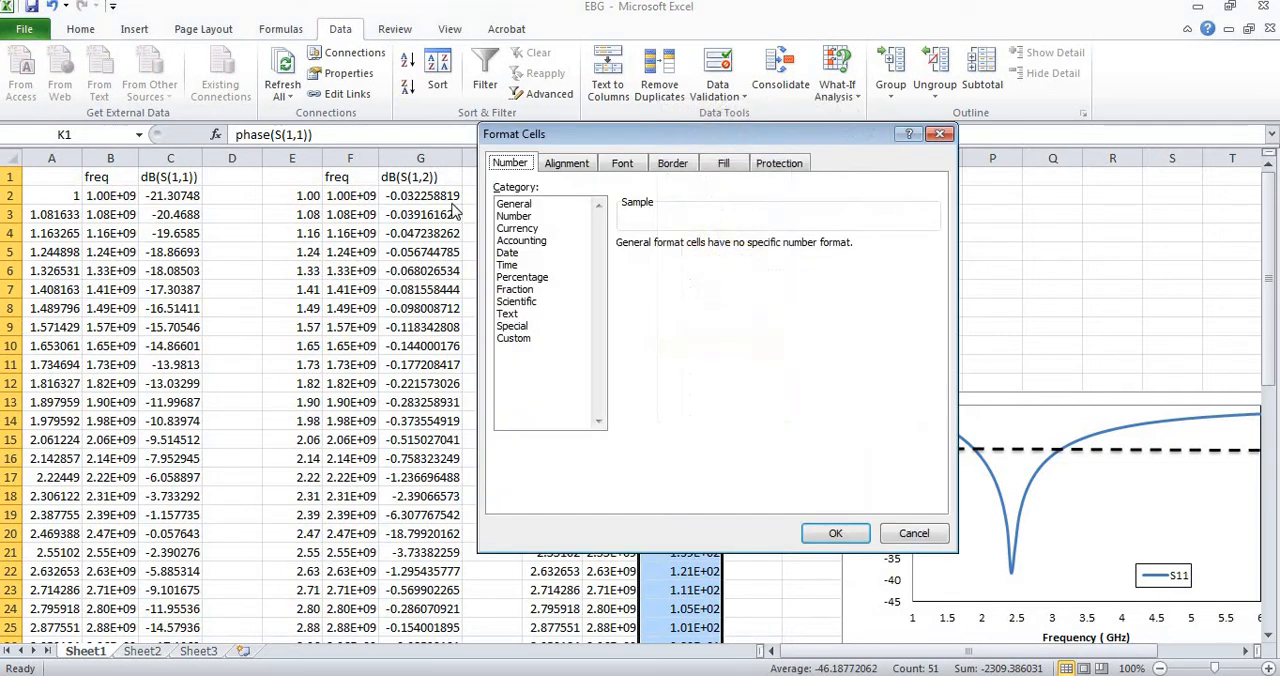
left_click(537, 205)
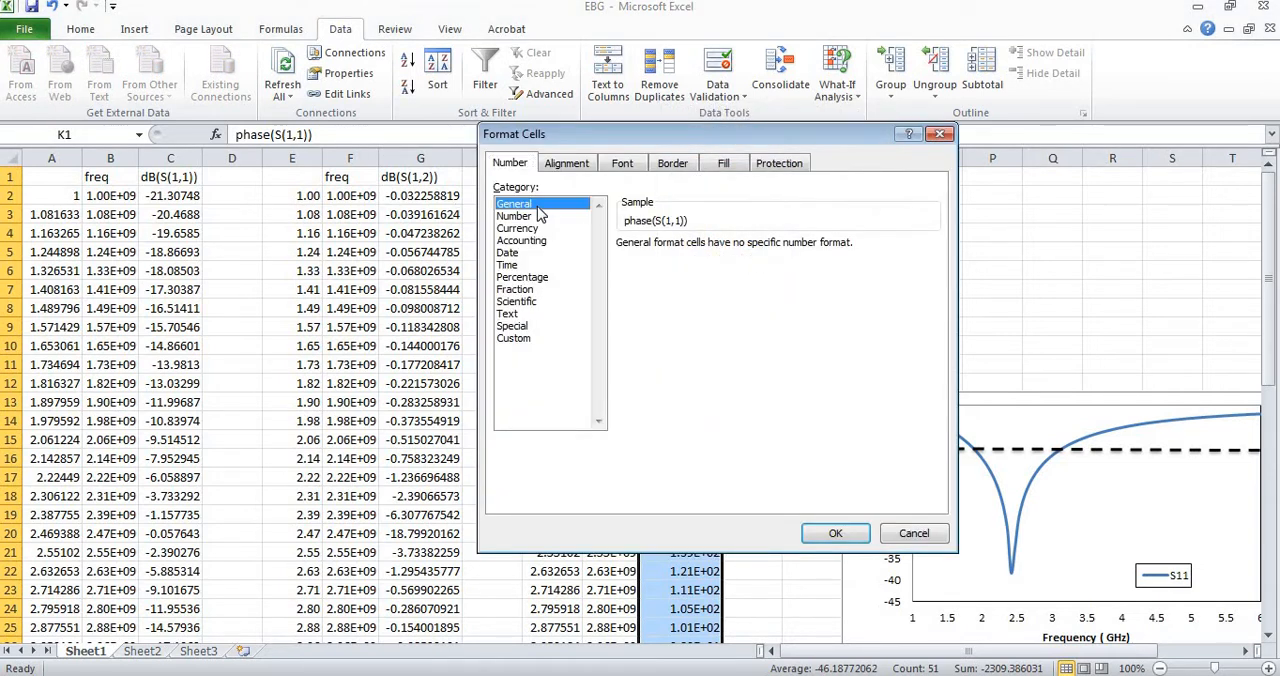
left_click(833, 533)
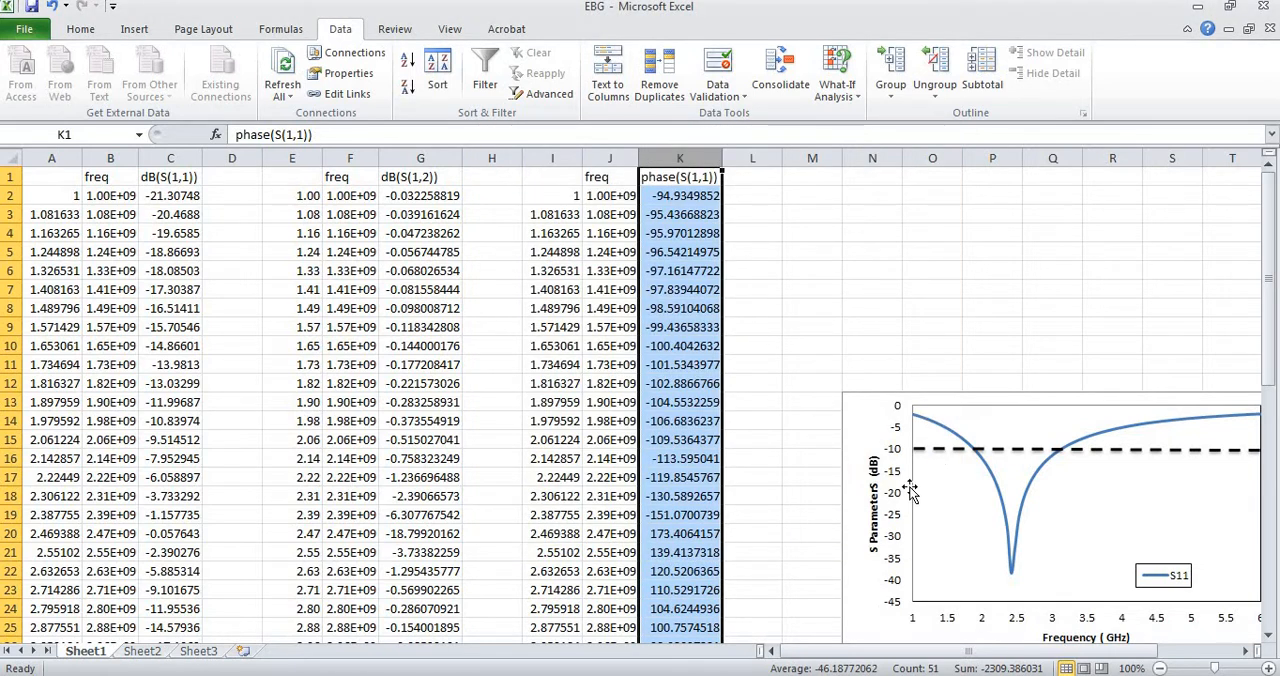
Move the S11 chart up beside the phase data, just past column K with its upper edge around row 4.
left_click(875, 421)
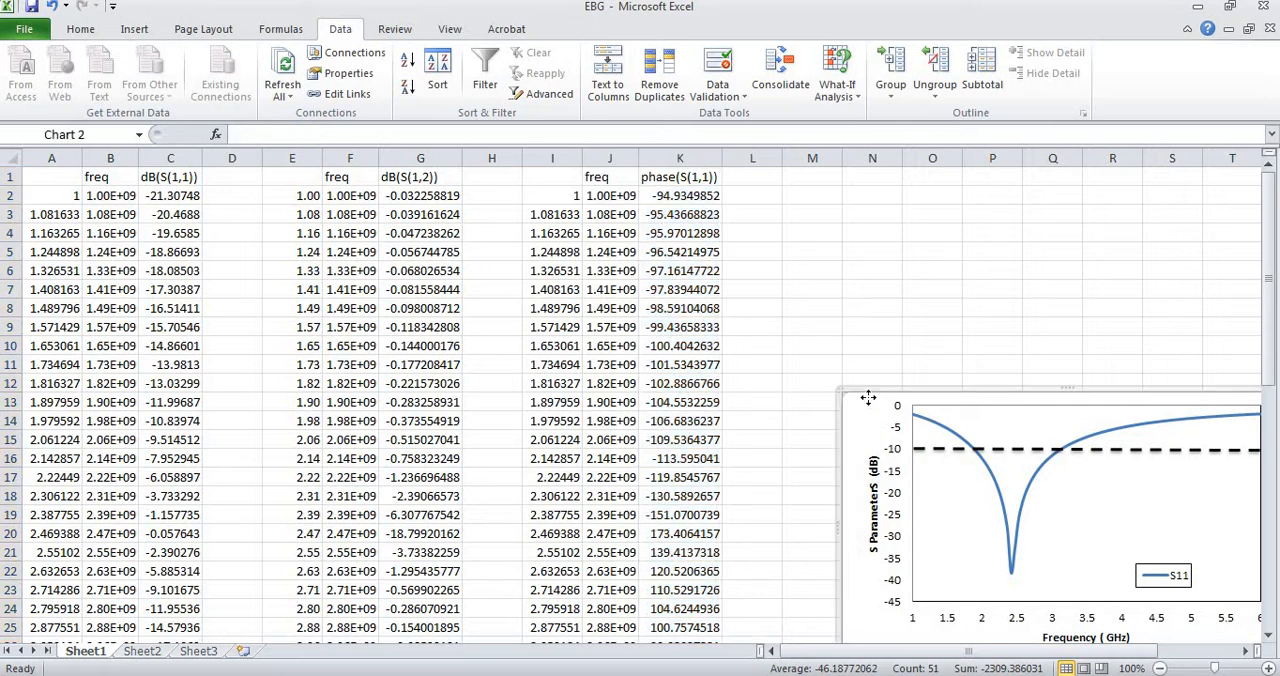
left_click_drag(868, 398, 780, 262)
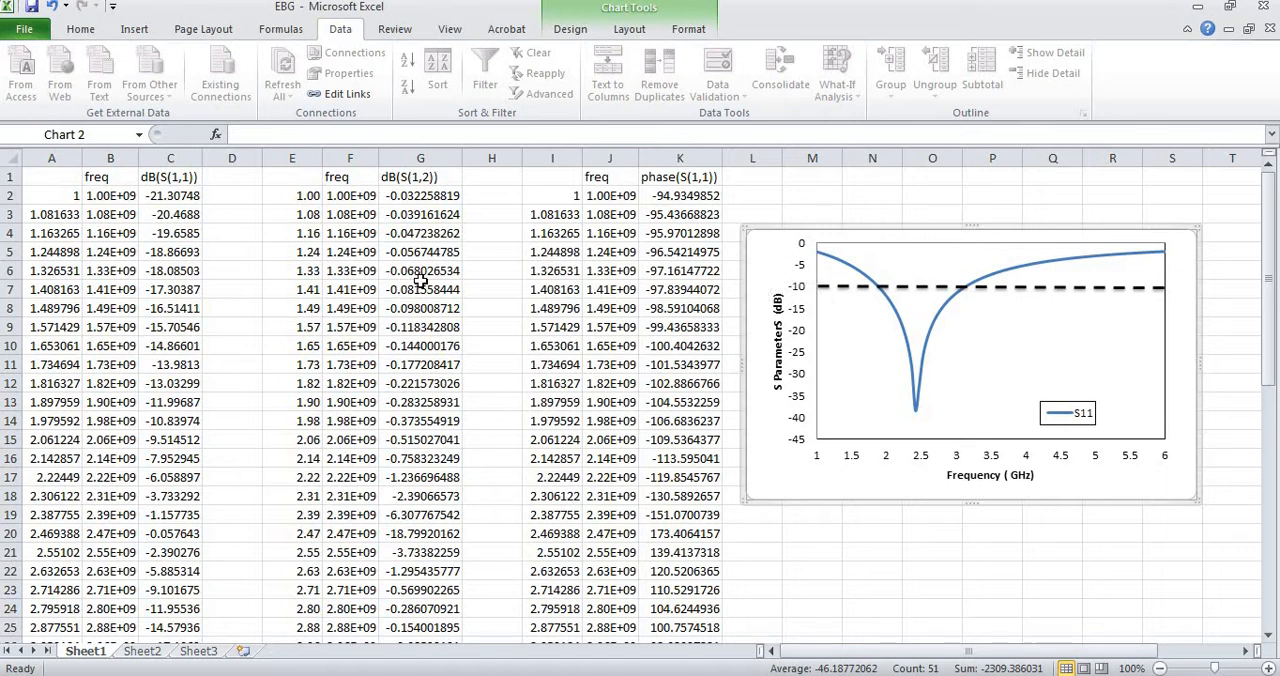
right_click(885, 376)
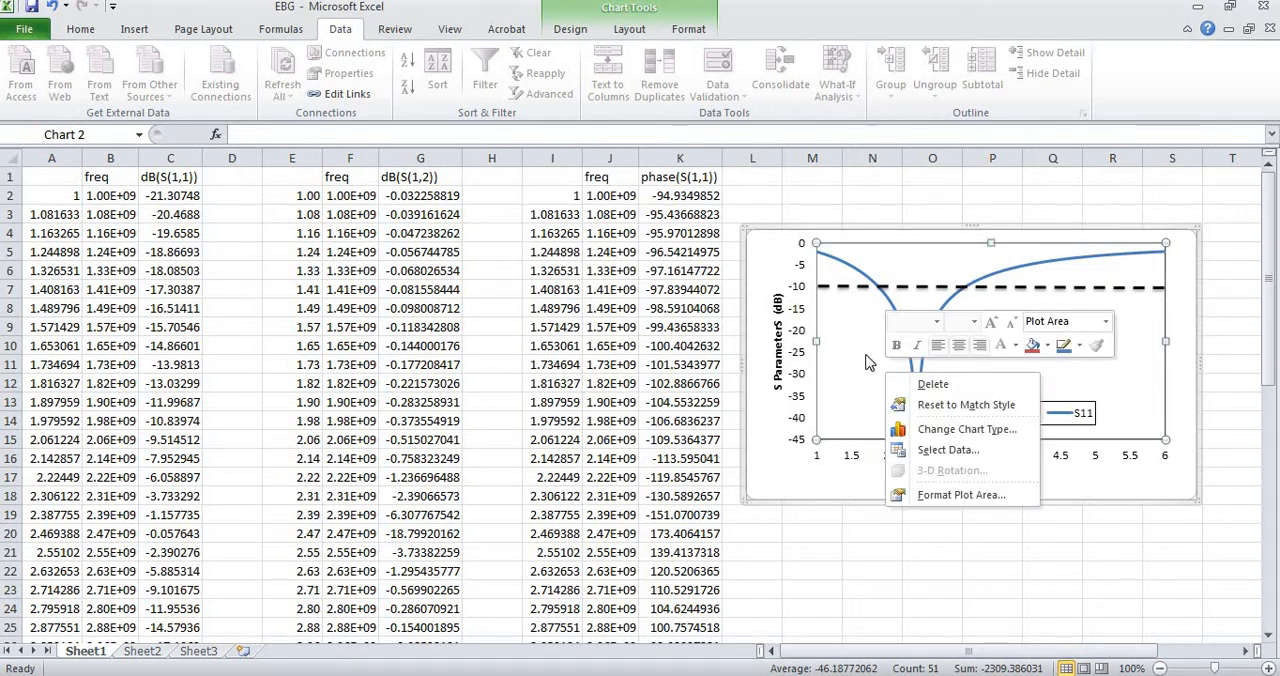
left_click(866, 358)
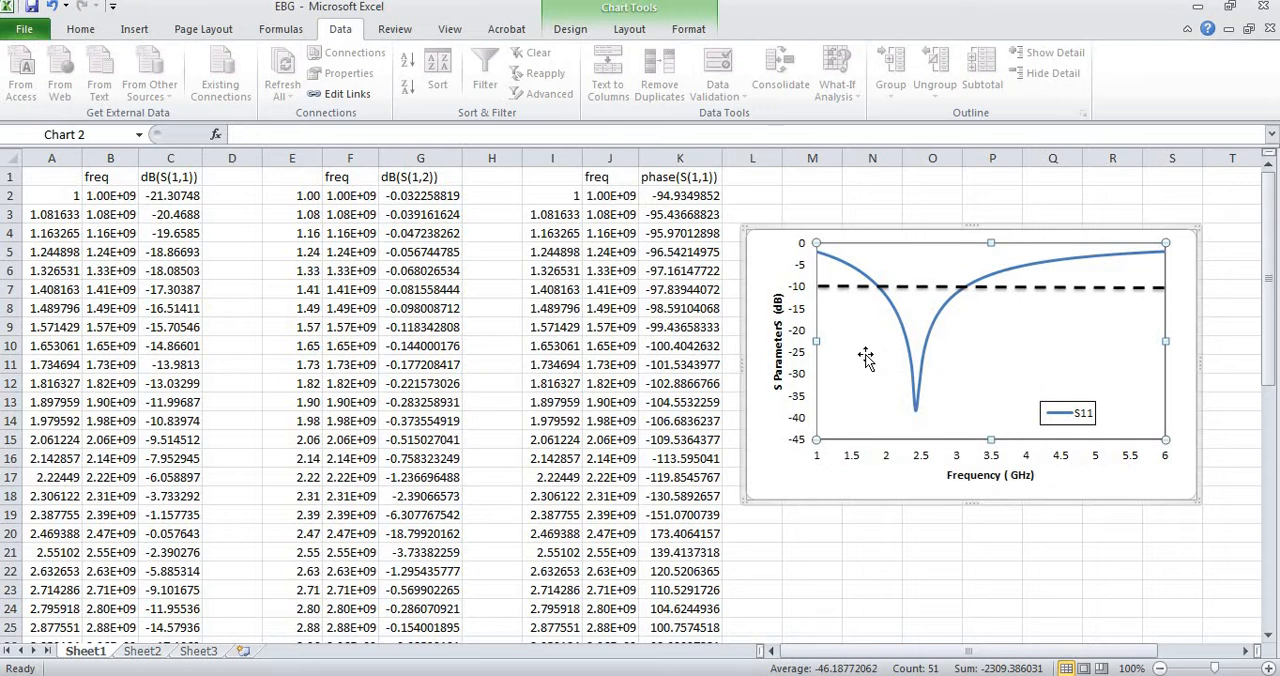
Edit the chart's S11 series and replace its X values with the GHz frequencies in Sheet1!$A$2:$A$51.
right_click(866, 358)
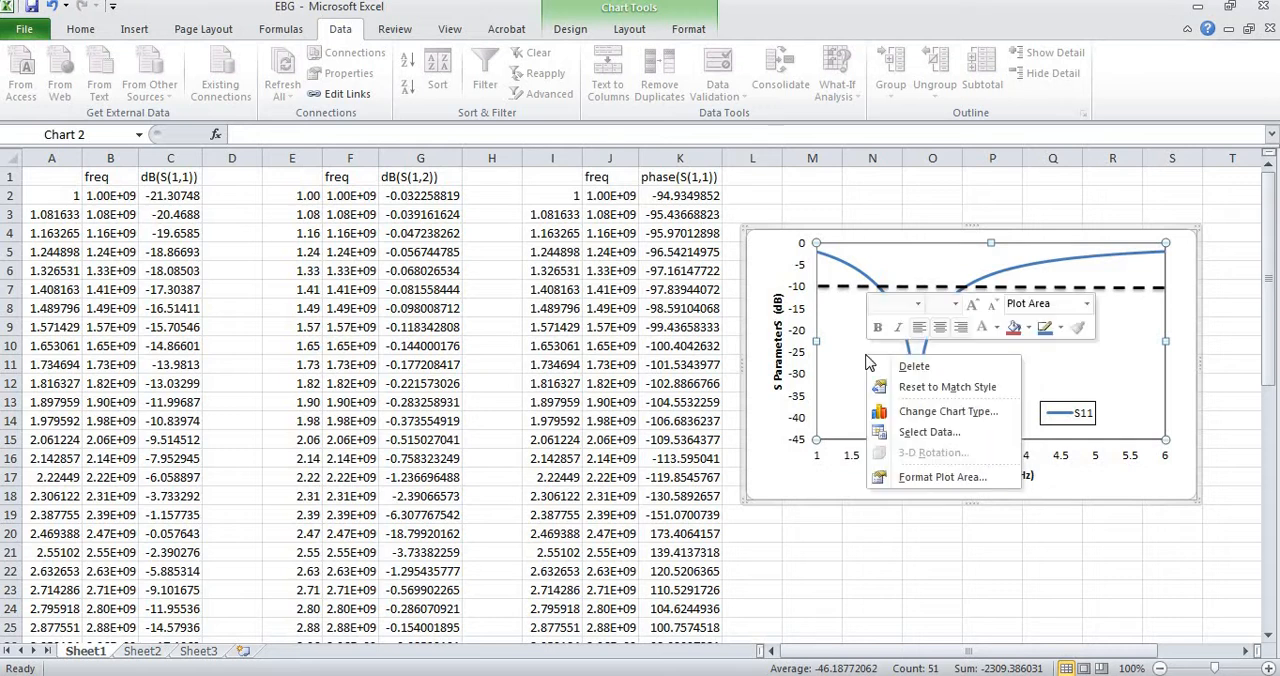
left_click(928, 432)
left_click(737, 443)
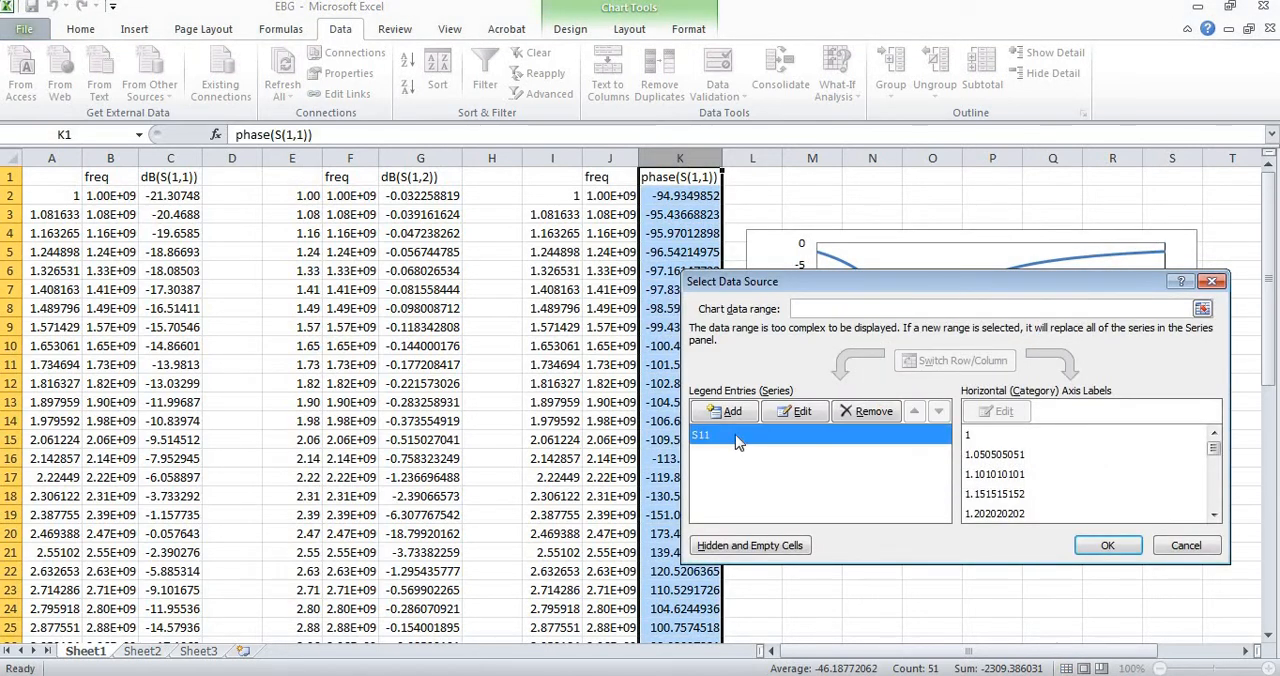
left_click(803, 412)
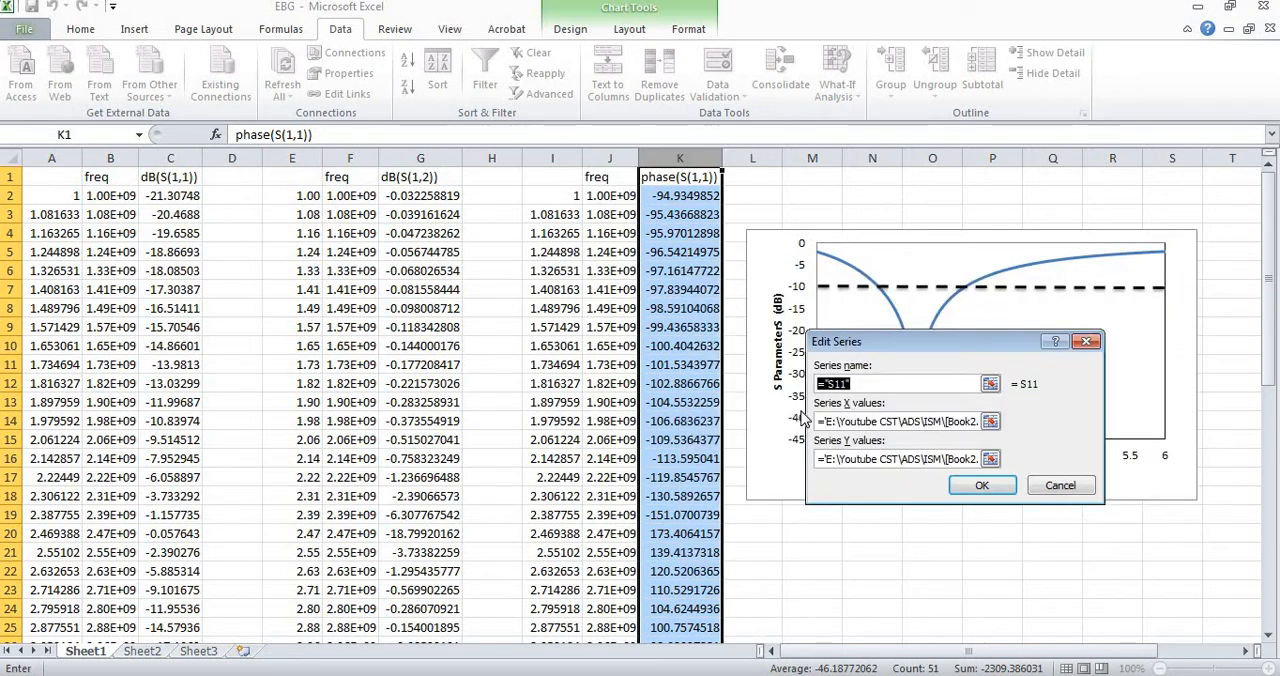
left_click(893, 421)
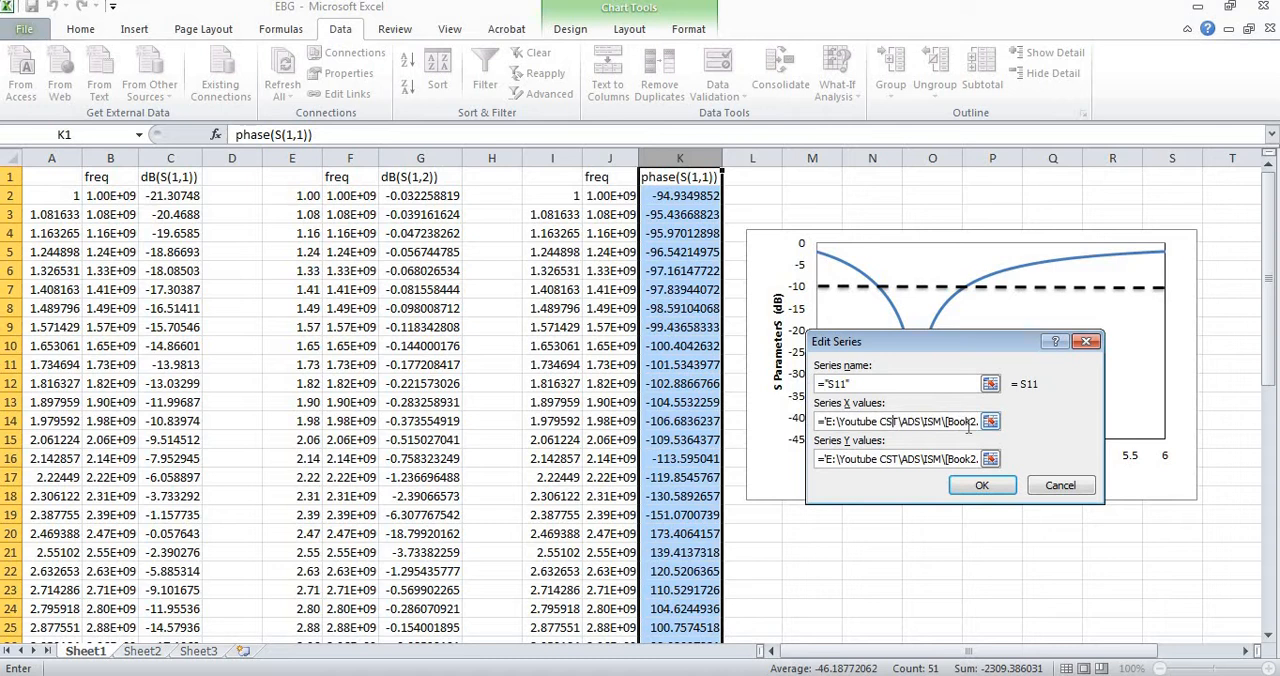
key("Right")
key("Right")
key("Right")
key("Right")
key("Right")
key("Right")
key("Right")
key("Right")
key("Right")
key("Right")
key("Right")
key("Right")
key("Right")
key("Right")
key("Right")
key("Right")
key("Right")
key("Right")
key("Right")
key("Right")
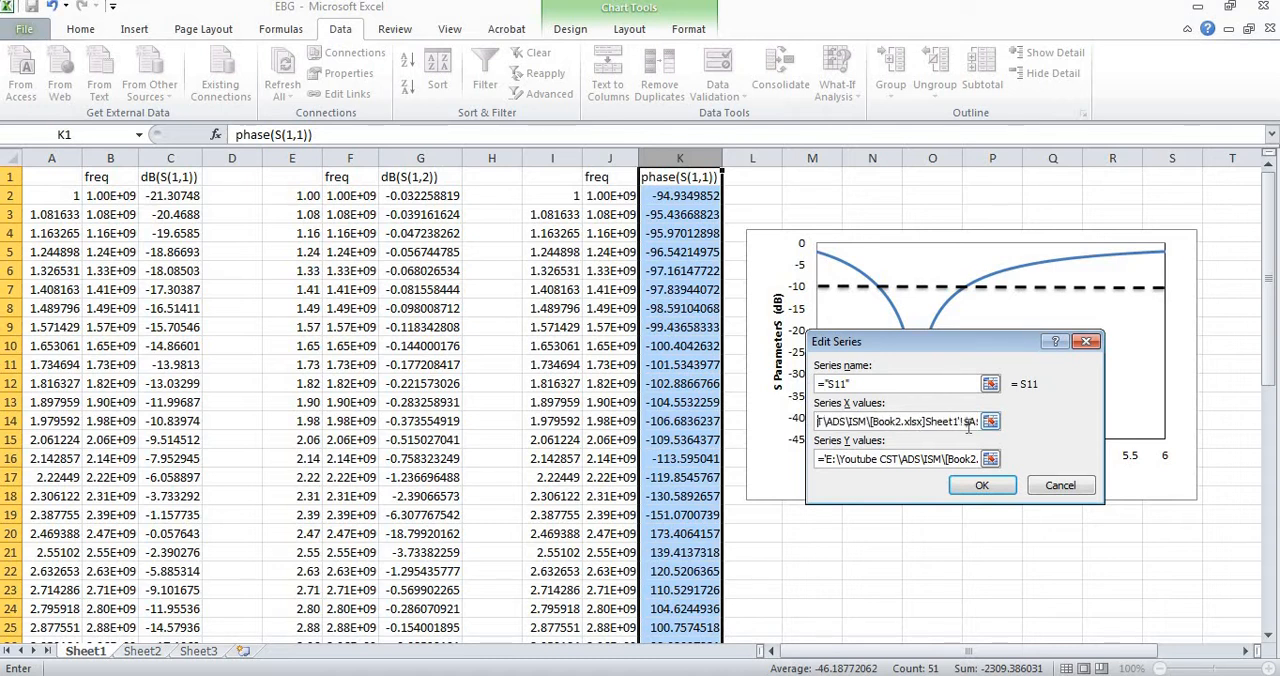
key("BackSpace")
key("BackSpace")
key("BackSpace")
key("BackSpace")
key("BackSpace")
key("BackSpace")
key("BackSpace")
key("BackSpace")
key("BackSpace")
key("BackSpace")
key("BackSpace")
key("BackSpace")
key("BackSpace")
key("BackSpace")
key("BackSpace")
key("BackSpace")
key("BackSpace")
key("BackSpace")
key("BackSpace")
key("BackSpace")
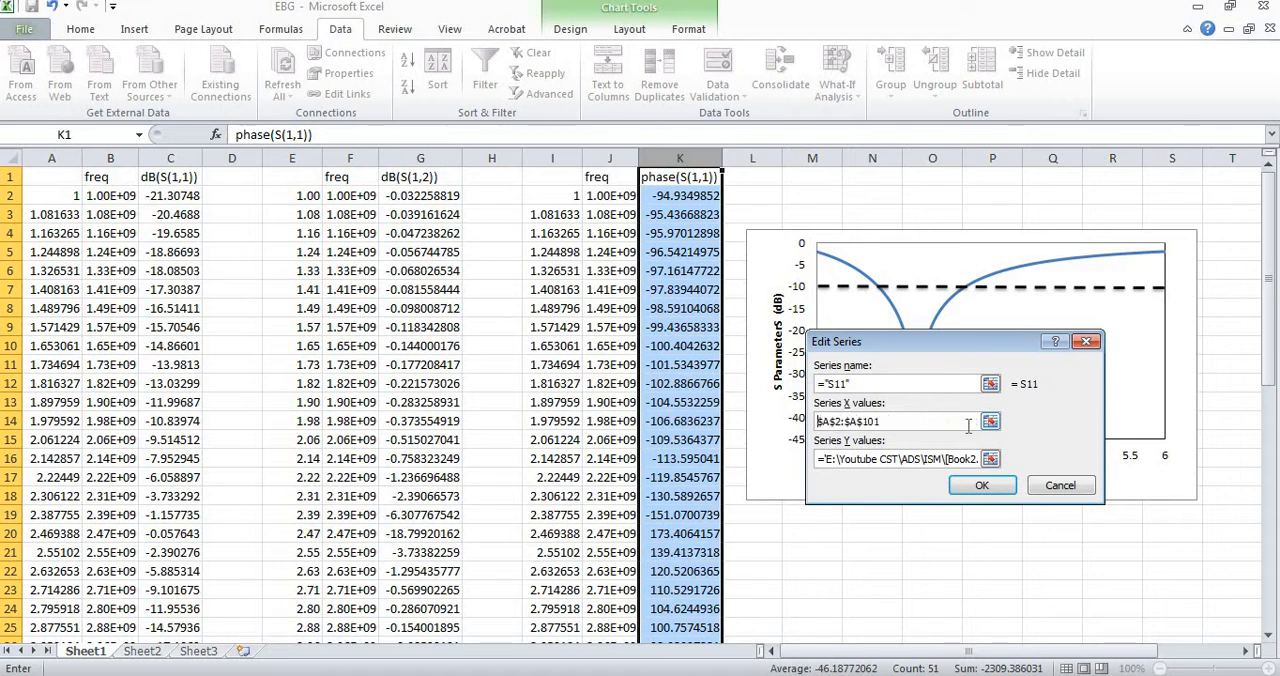
key("BackSpace")
key("BackSpace")
key("BackSpace")
key("BackSpace")
key("BackSpace")
key("BackSpace")
key("BackSpace")
key("BackSpace")
key("BackSpace")
key("BackSpace")
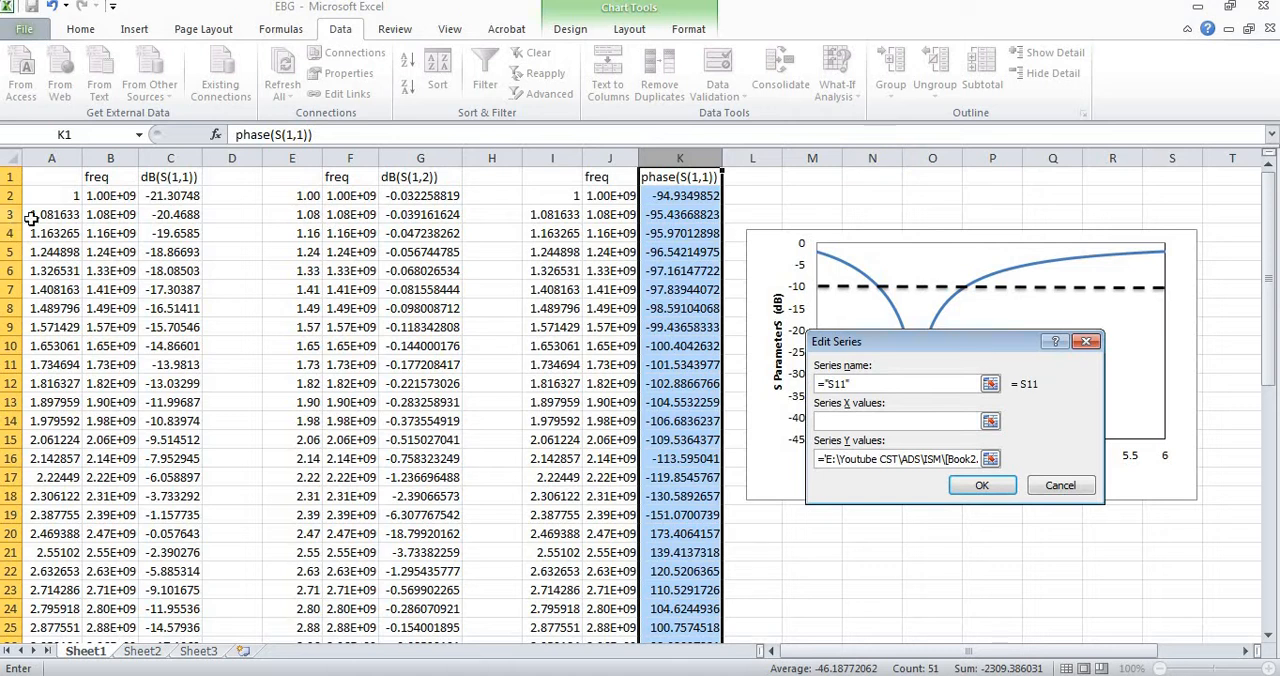
left_click(52, 195)
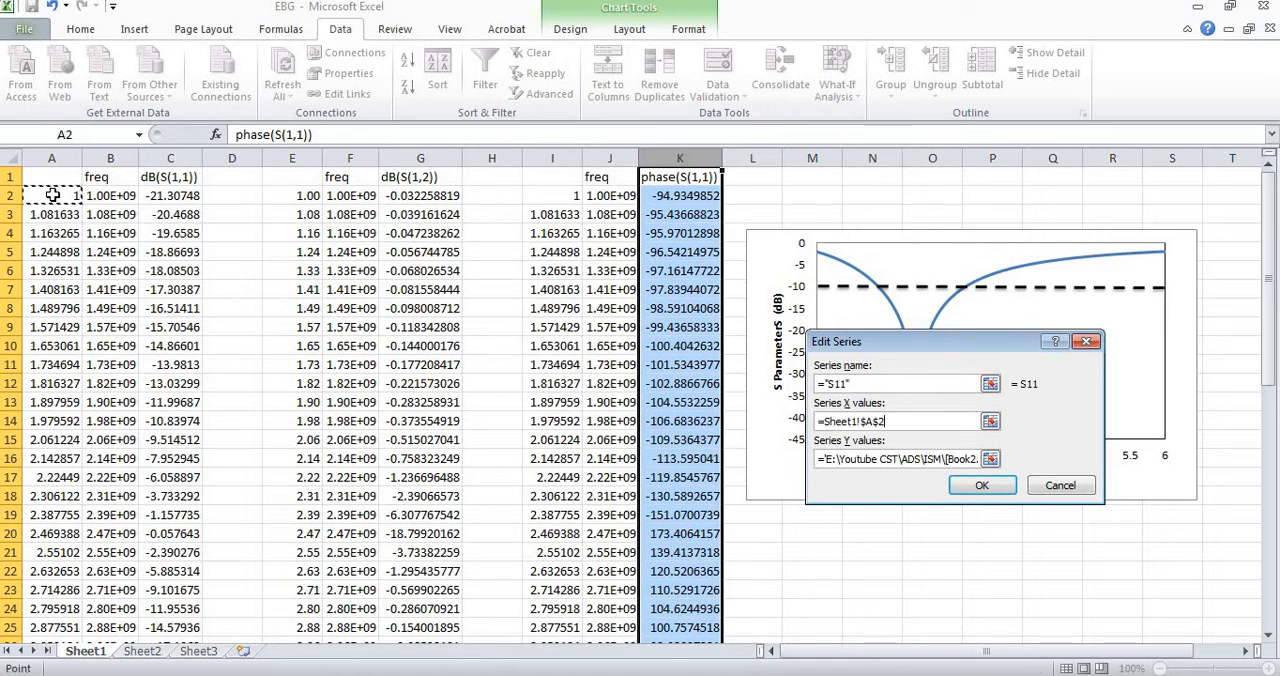
key("ctrl+shift+Down")
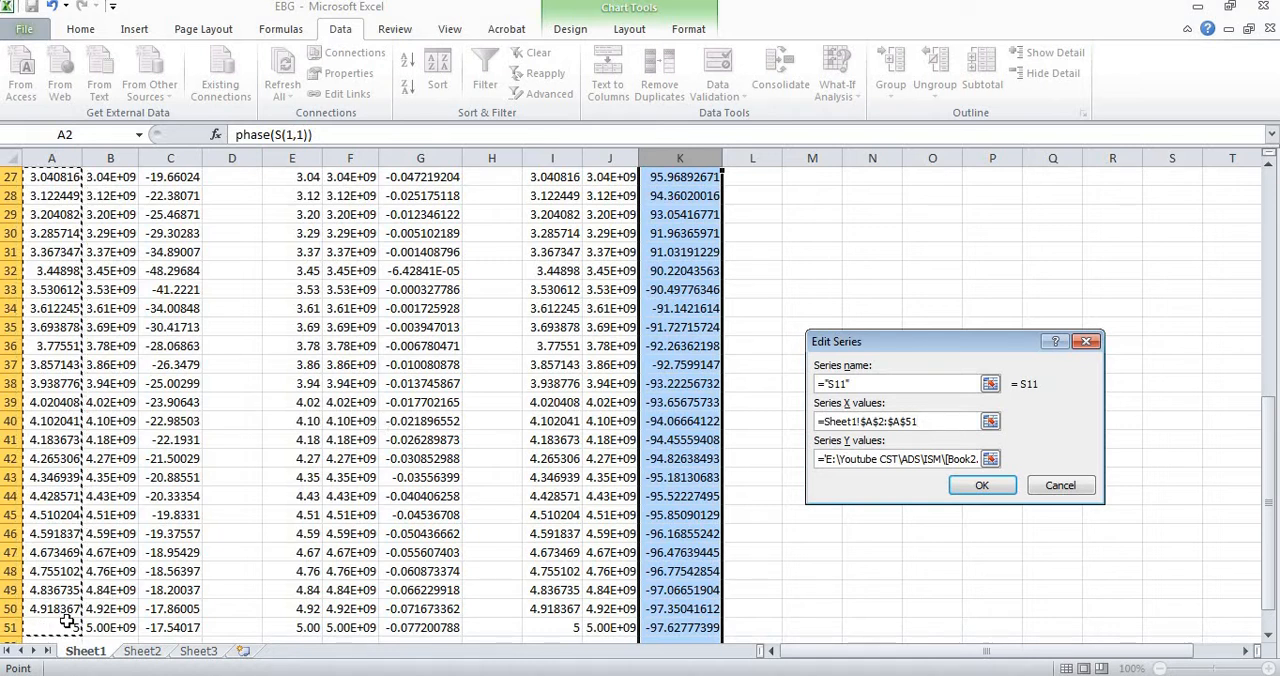
Replace the S11 series' Y values with the dB(S(1,1)) data in Sheet1!$C$2:$C$51 and apply the chart data changes.
left_click(972, 462)
key("BackSpace")
key("BackSpace")
key("BackSpace")
key("BackSpace")
key("BackSpace")
key("BackSpace")
key("BackSpace")
key("BackSpace")
key("BackSpace")
key("BackSpace")
key("BackSpace")
key("BackSpace")
key("BackSpace")
key("BackSpace")
key("BackSpace")
key("BackSpace")
key("BackSpace")
key("BackSpace")
key("BackSpace")
key("BackSpace")
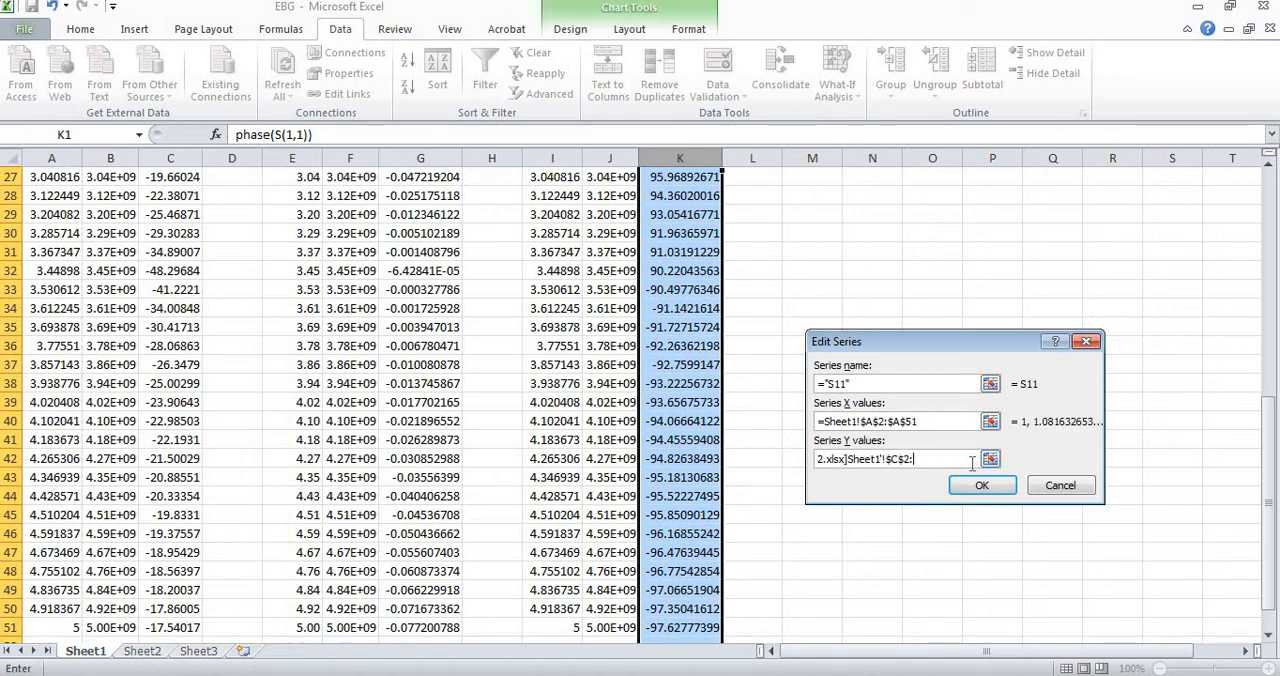
key("BackSpace")
key("BackSpace")
key("BackSpace")
key("BackSpace")
key("BackSpace")
key("BackSpace")
key("BackSpace")
key("BackSpace")
key("BackSpace")
key("BackSpace")
key("BackSpace")
key("BackSpace")
key("BackSpace")
key("BackSpace")
key("BackSpace")
key("BackSpace")
key("BackSpace")
key("BackSpace")
key("BackSpace")
key("BackSpace")
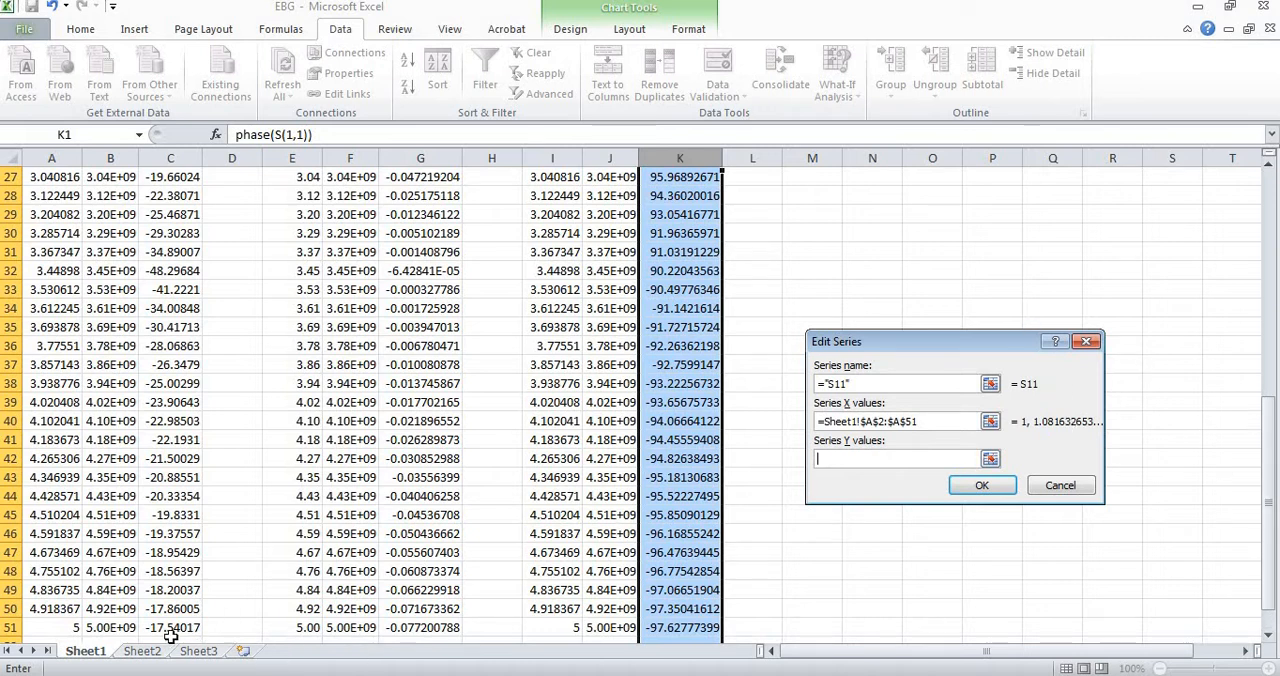
left_click(172, 628)
key("ctrl+shift+Up")
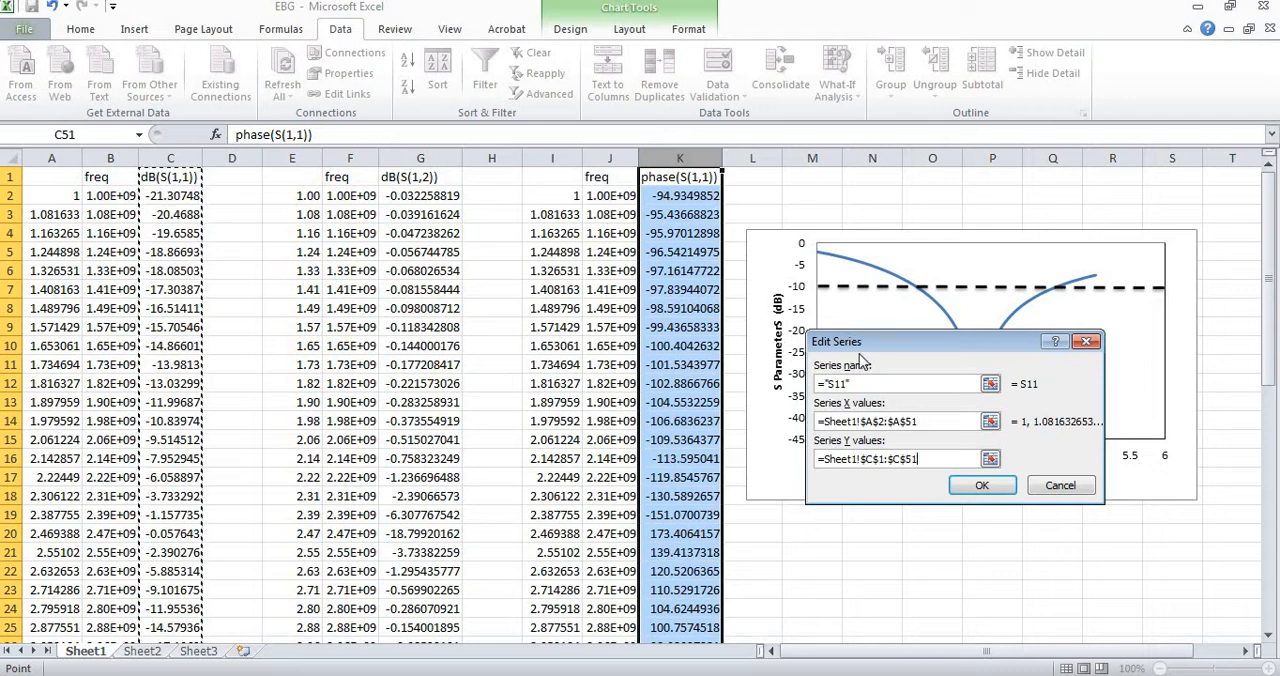
left_click(883, 458)
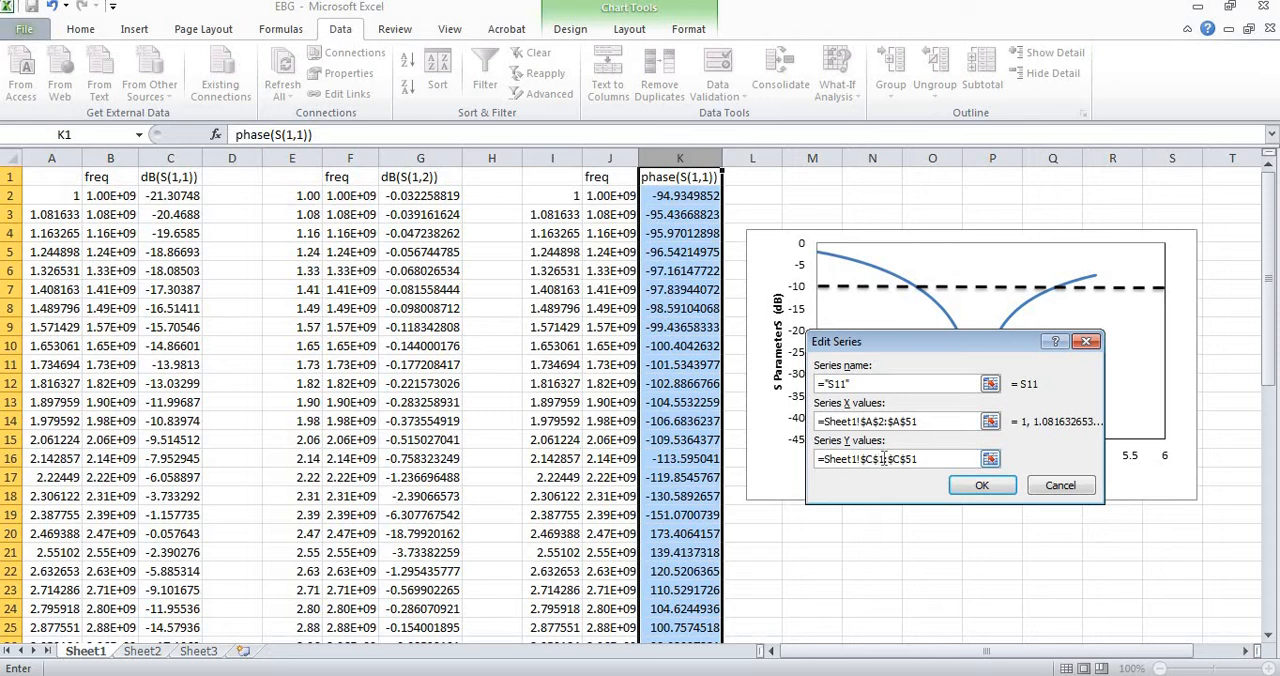
key("BackSpace")
type("2")
left_click(985, 486)
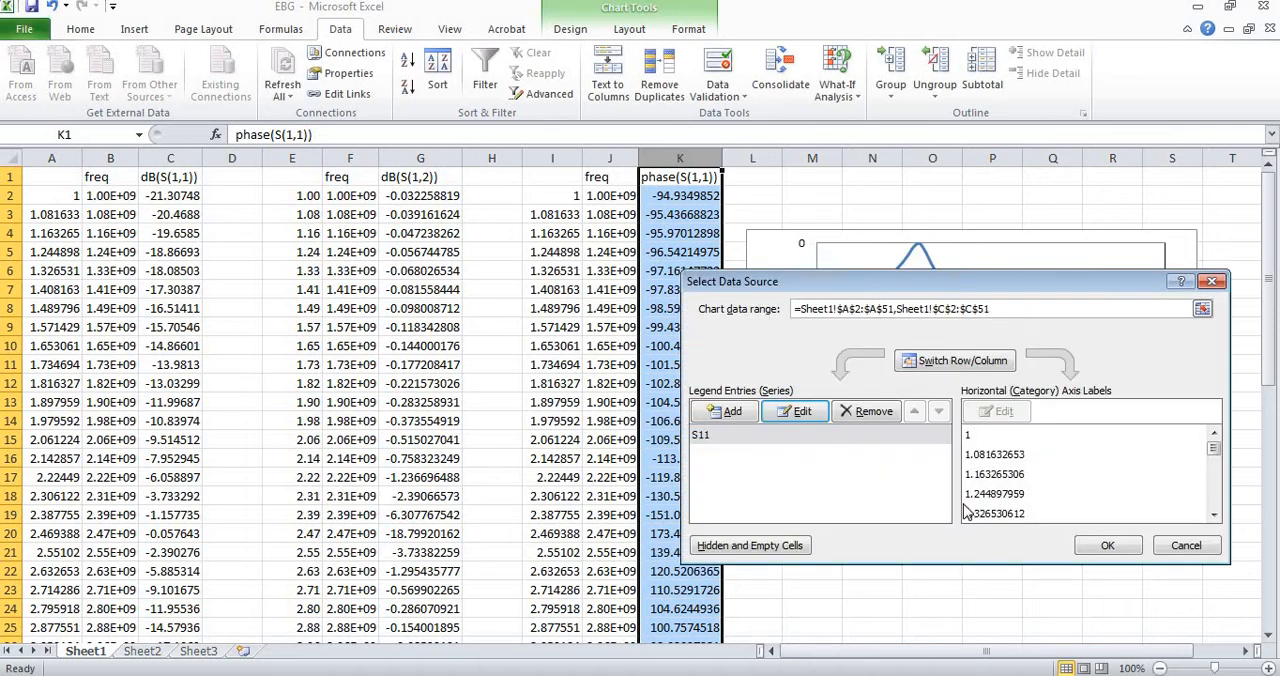
left_click(1100, 548)
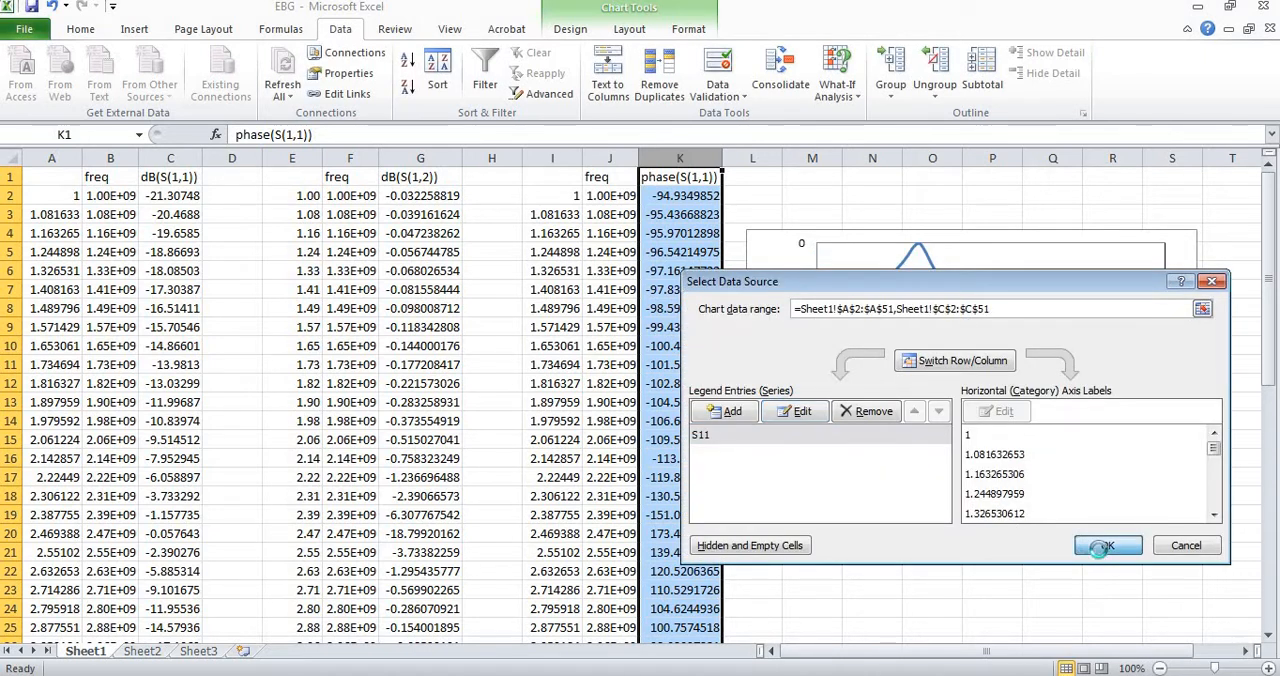
Change the S11 curve in the chart to a dashed line style.
mouse_move(991, 372)
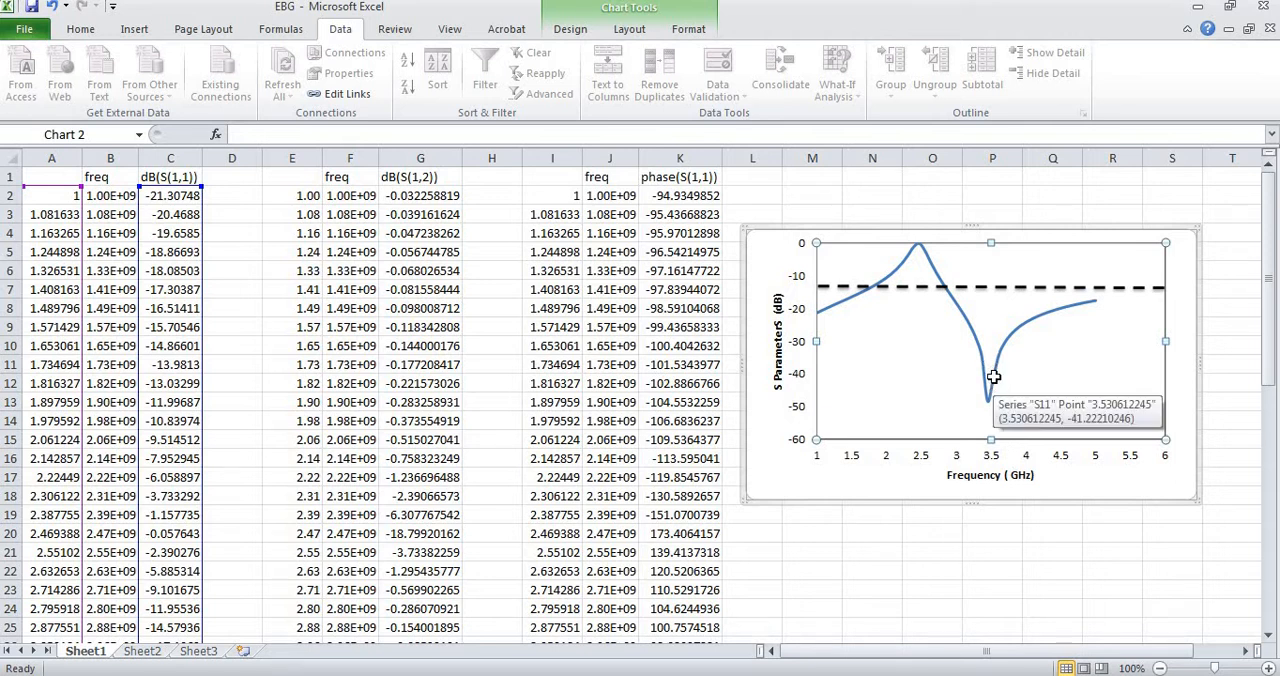
left_click(993, 377)
right_click(993, 377)
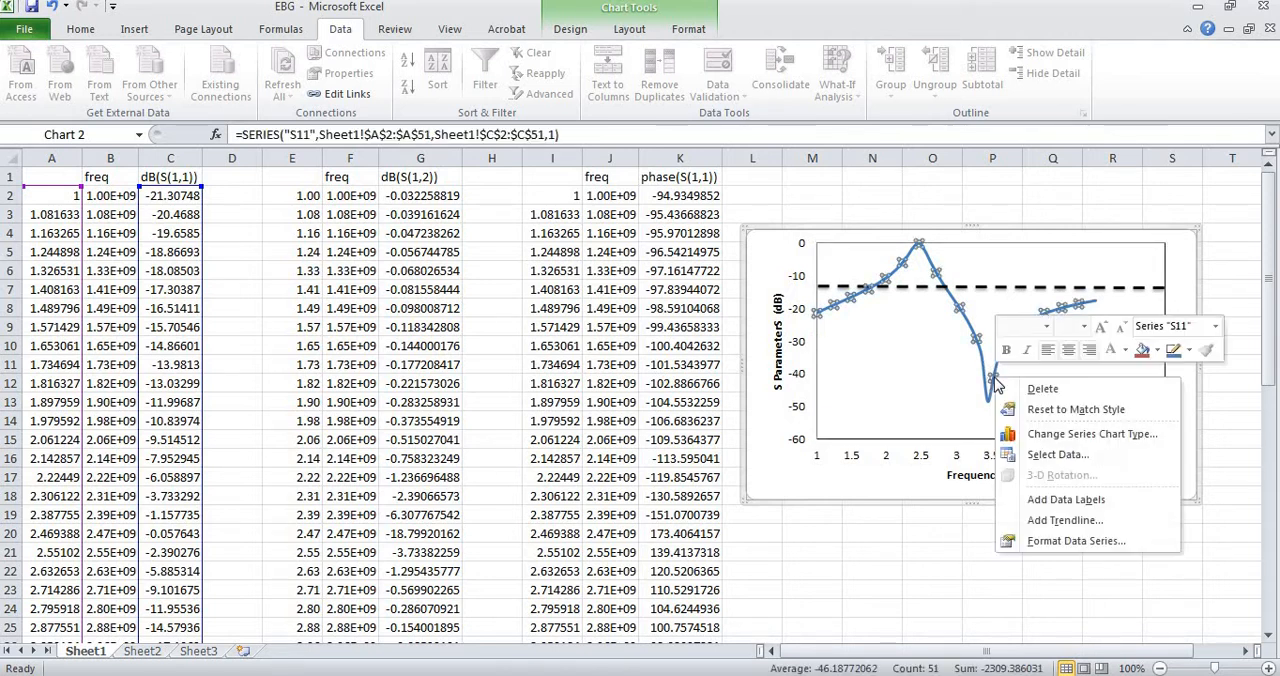
left_click(1189, 352)
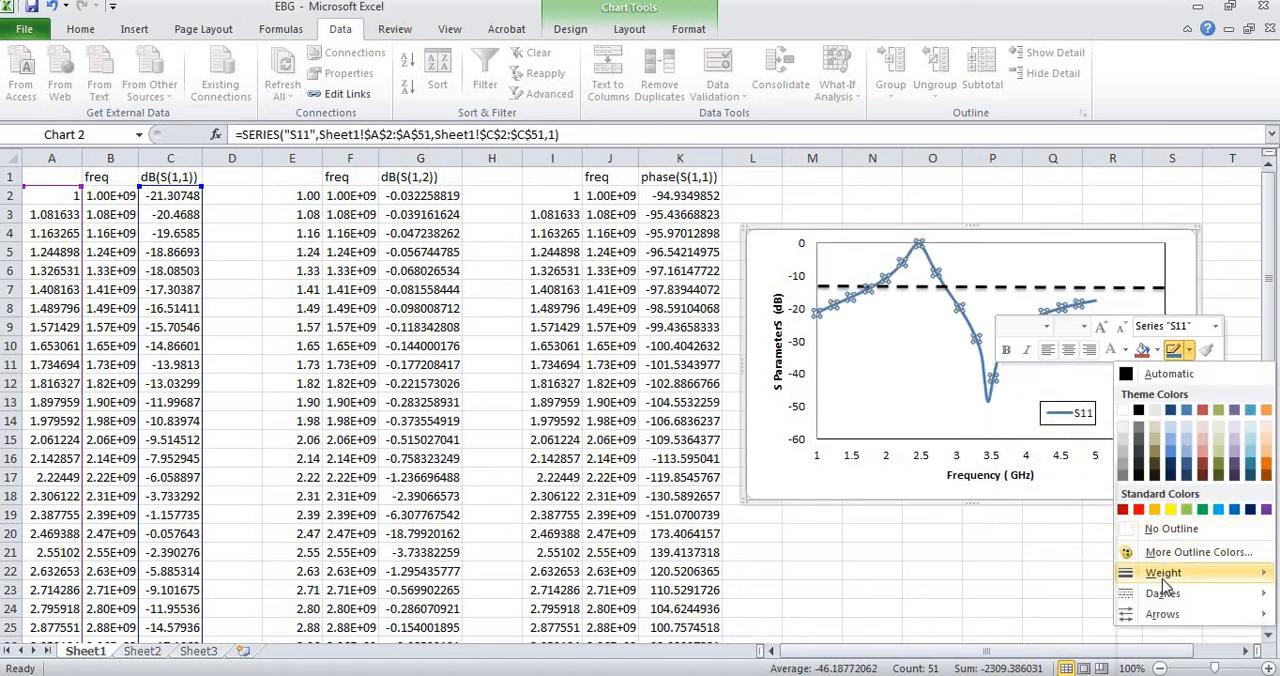
mouse_move(1163, 594)
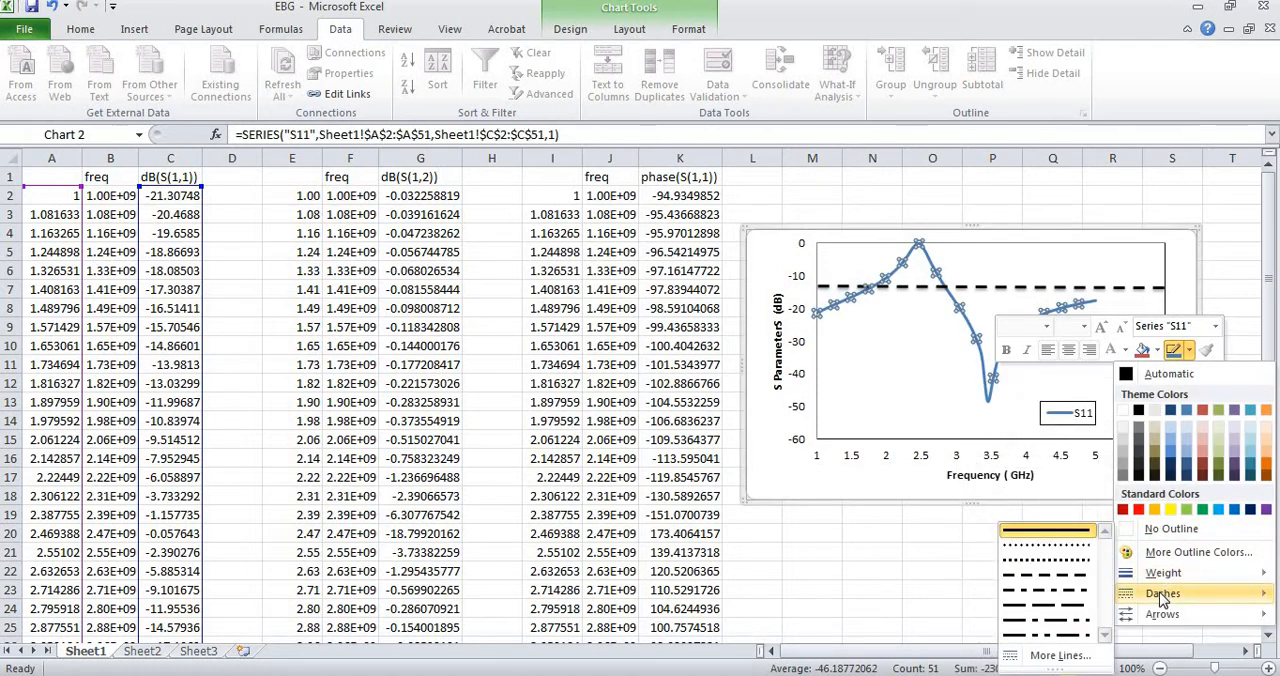
left_click(1031, 572)
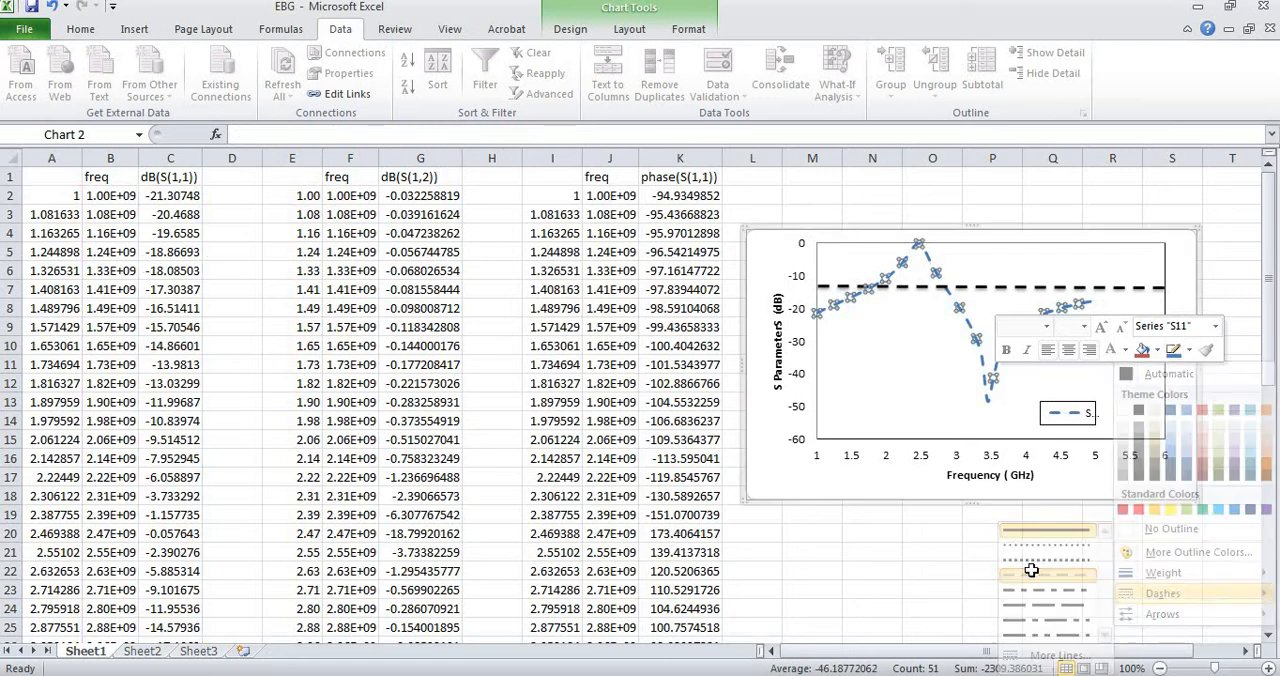
Add a chart series named S12 with the GHz frequencies in Sheet1!$E$2:$E$51 as its X values.
right_click(907, 401)
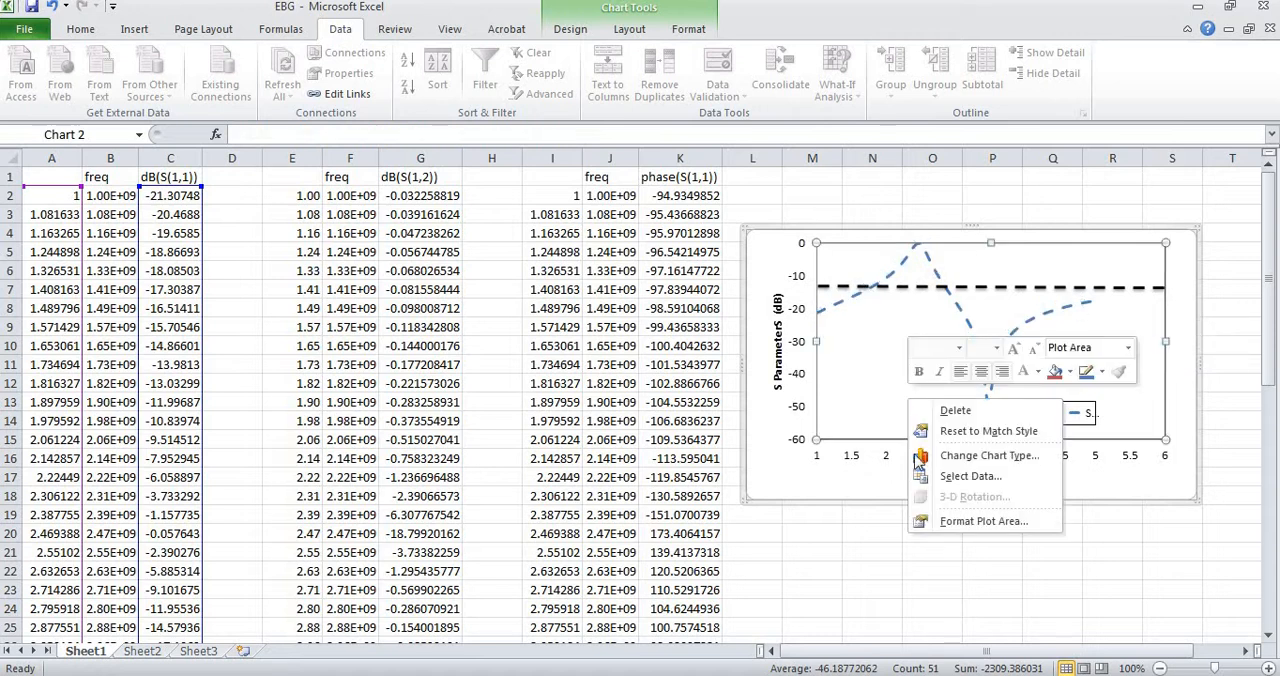
left_click(958, 476)
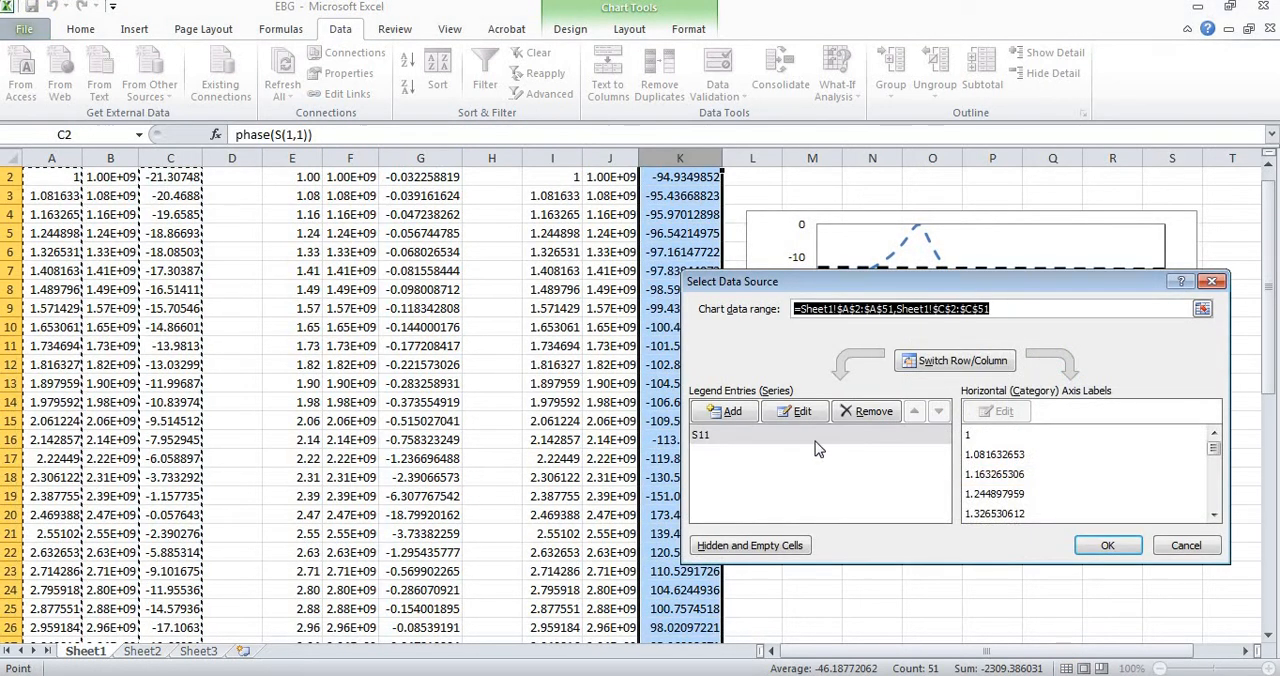
left_click(722, 411)
type("S12")
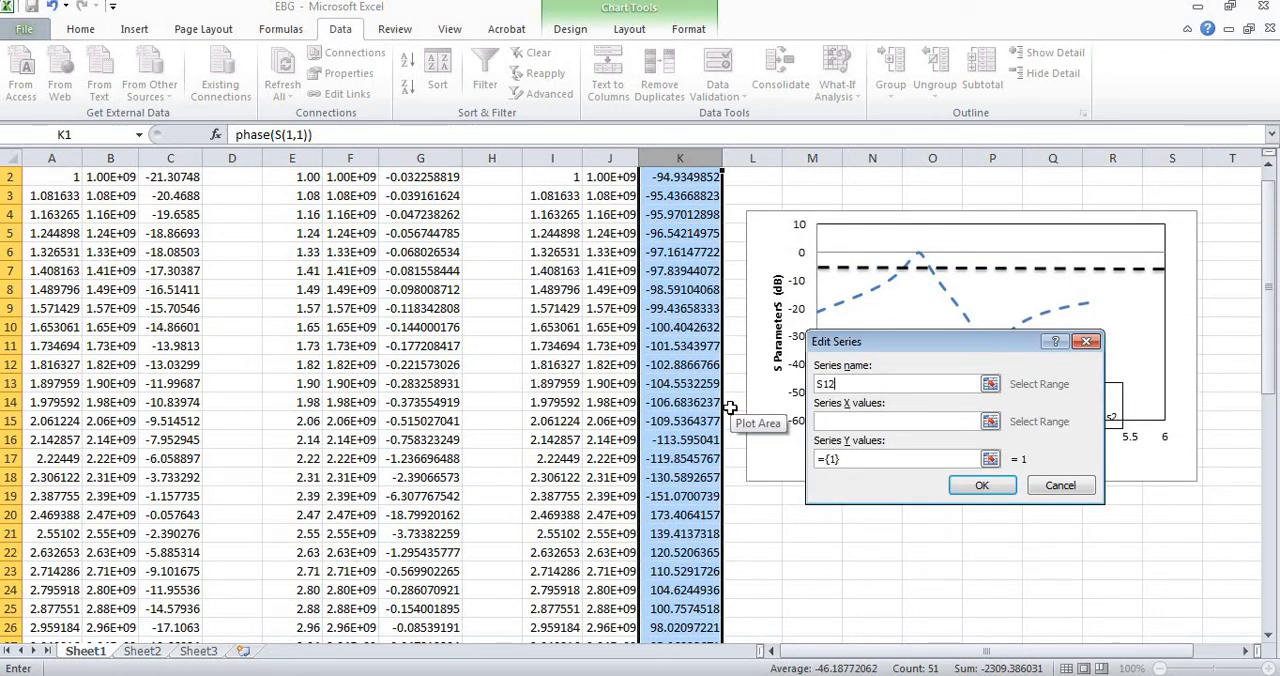
left_click(860, 421)
left_click_drag(1270, 345, 1250, 292)
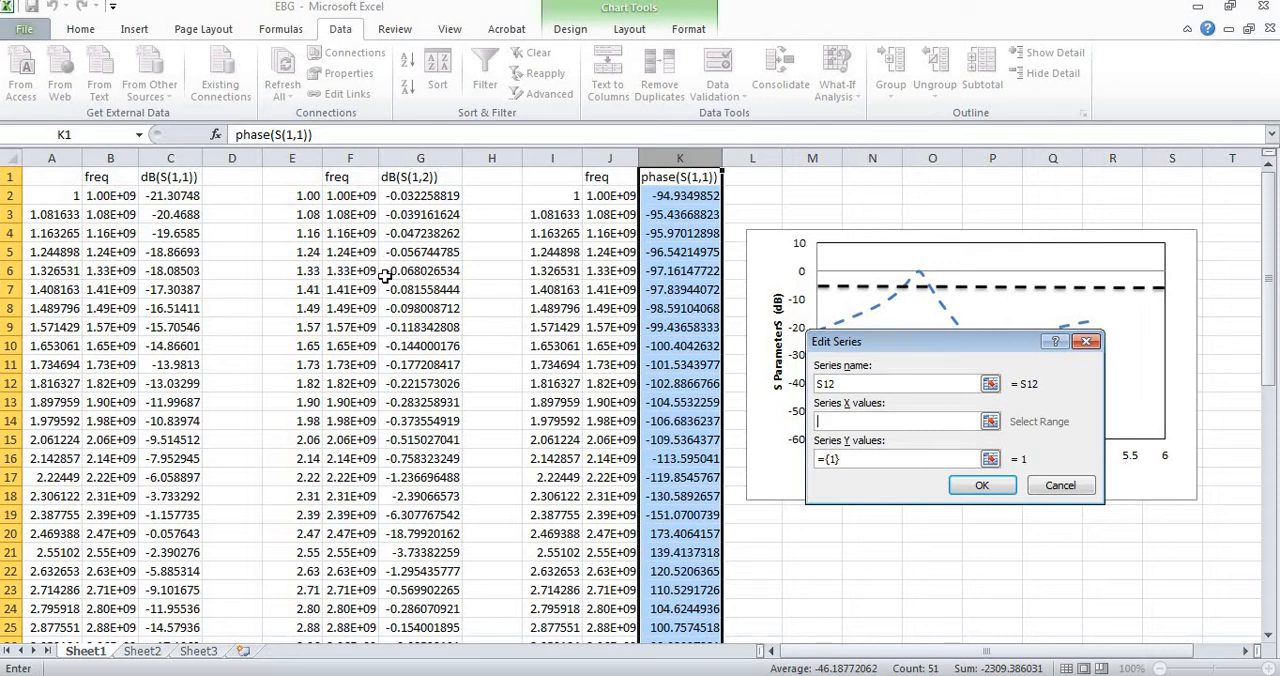
left_click(305, 197)
key("ctrl+shift+Down")
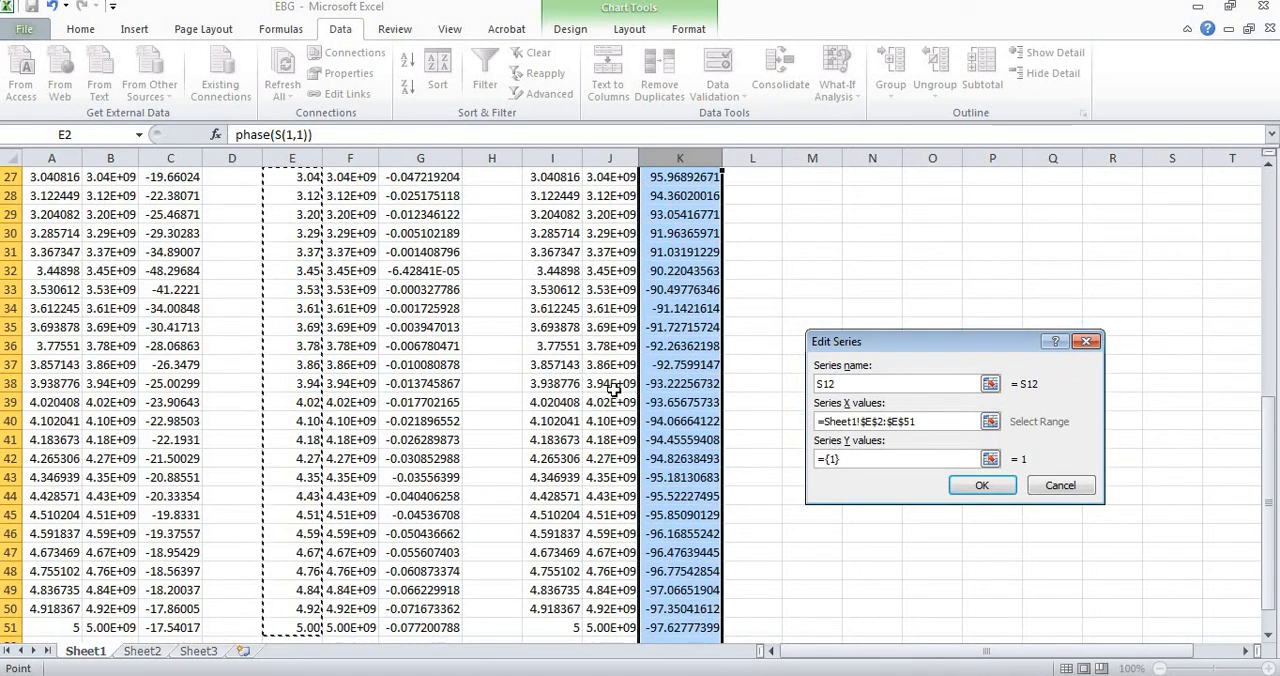
Set the S12 series' Y values to the dB(S(1,2)) data in Sheet1!$G$2:$G$51 and apply the chart data changes.
left_click(900, 459)
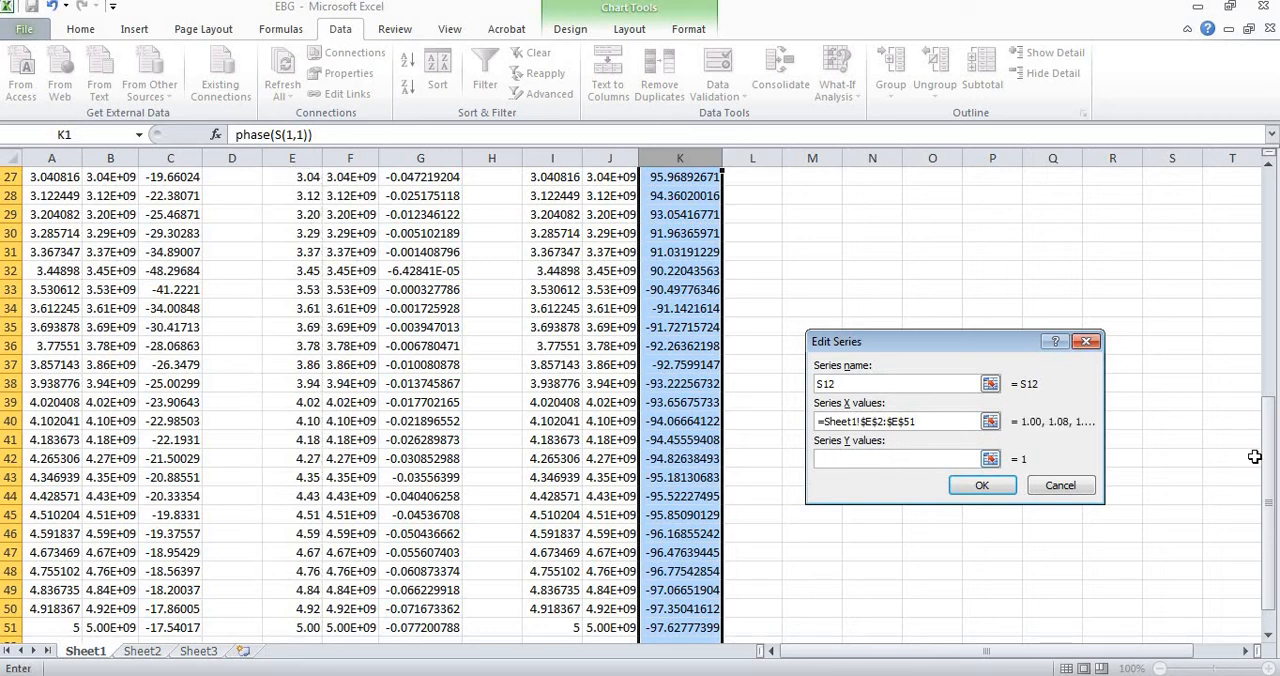
left_click_drag(1271, 475, 1272, 228)
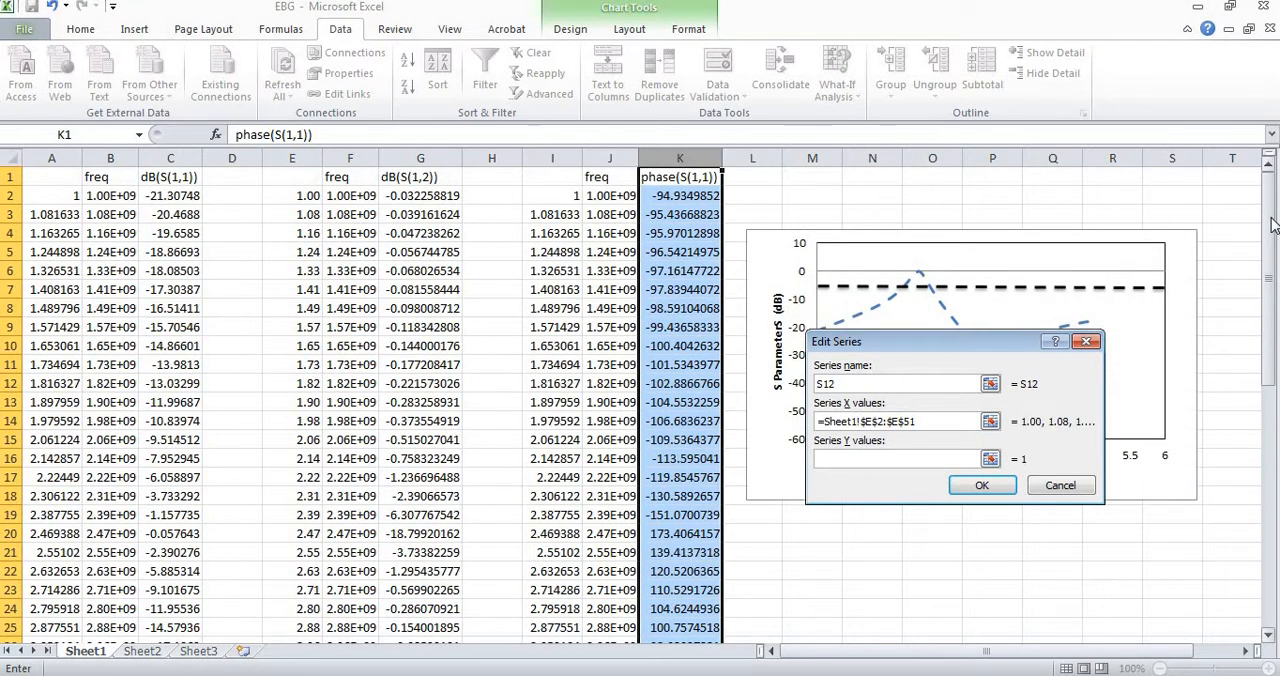
left_click(425, 197)
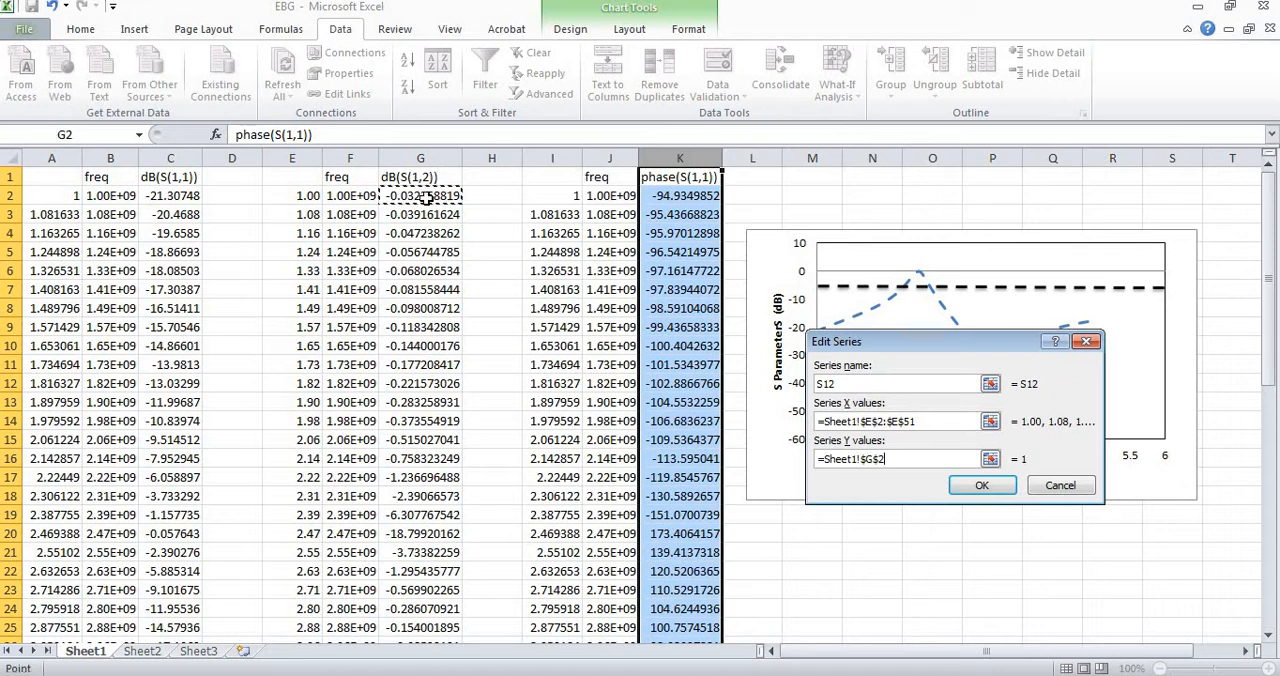
key("ctrl+shift+Down")
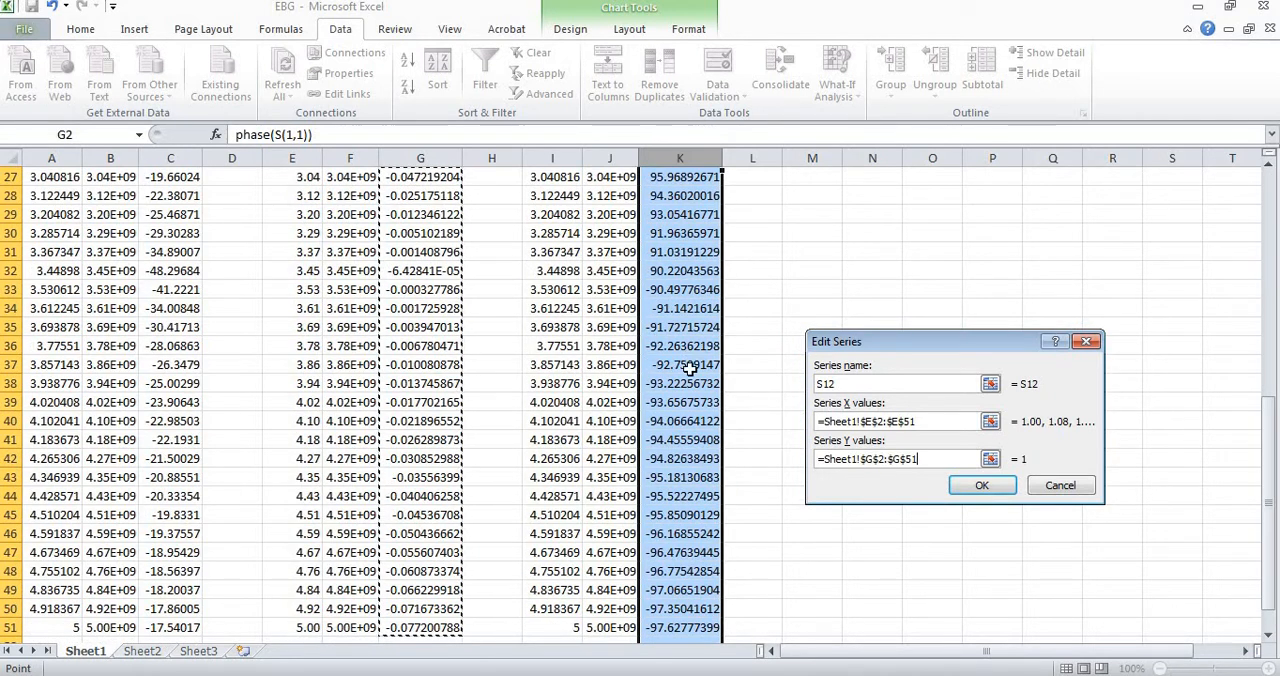
left_click(962, 487)
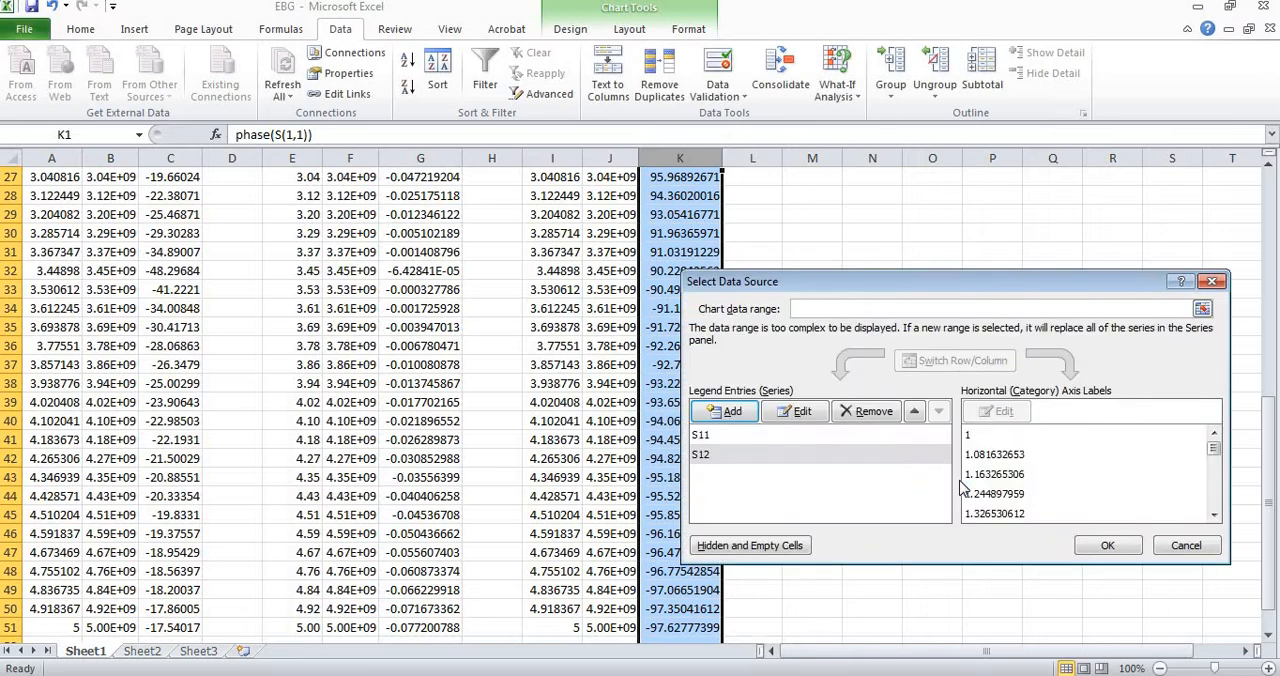
left_click(1108, 545)
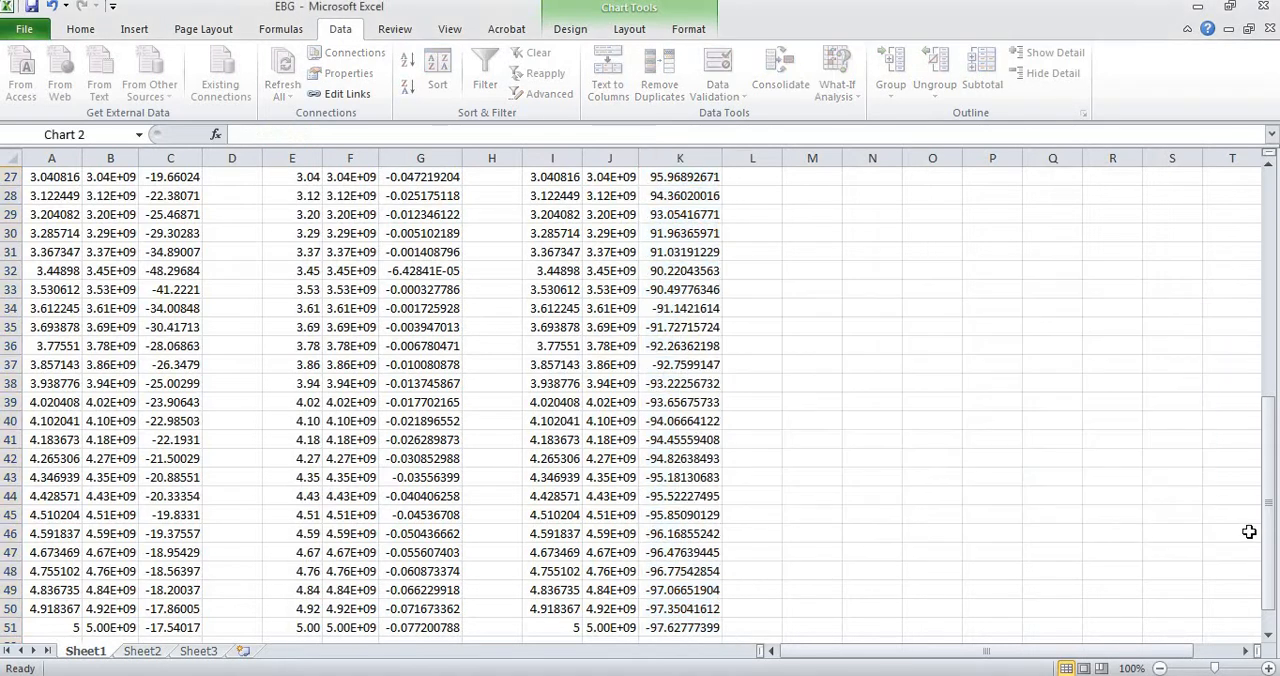
Change the S12 curve in the chart to a dashed line style.
left_click_drag(1268, 541, 1270, 200)
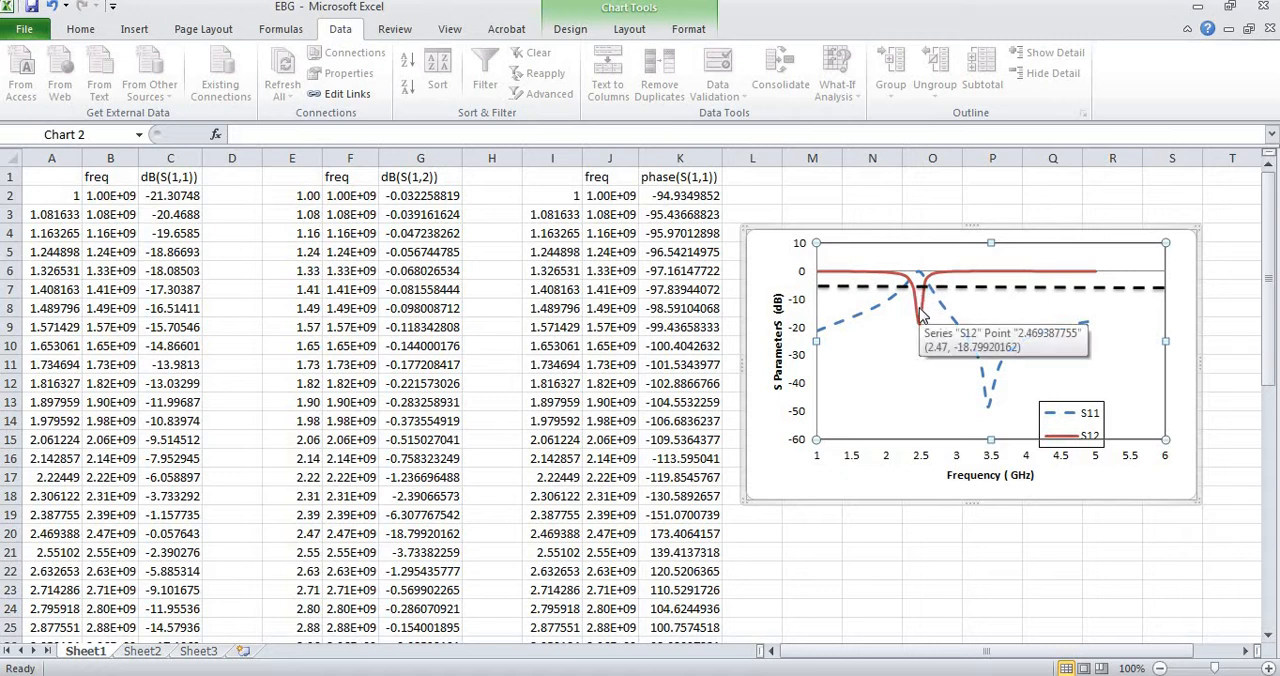
right_click(922, 316)
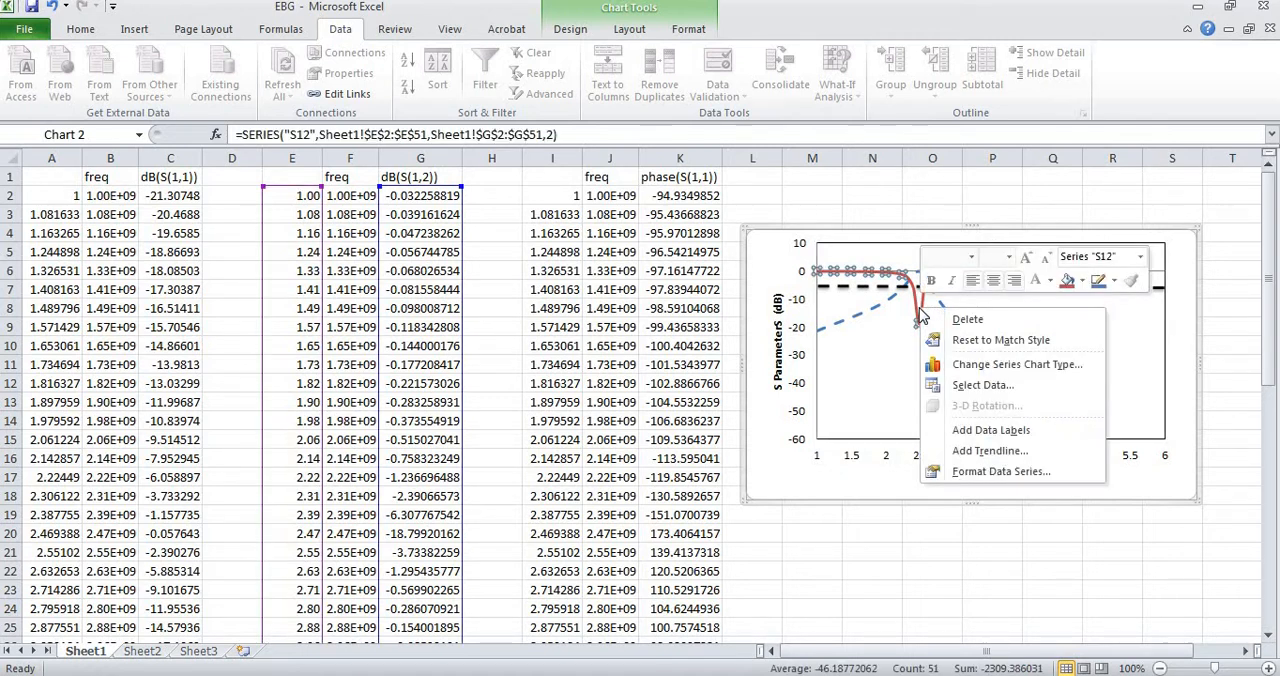
left_click(1114, 285)
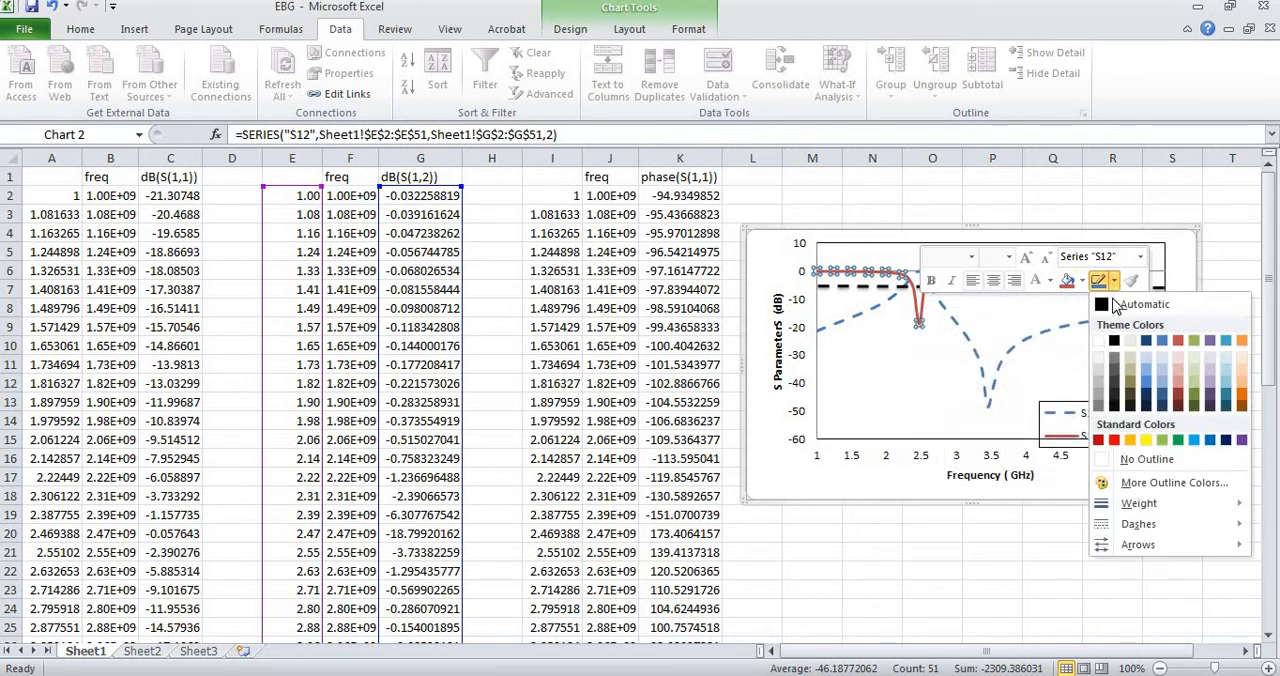
mouse_move(1146, 527)
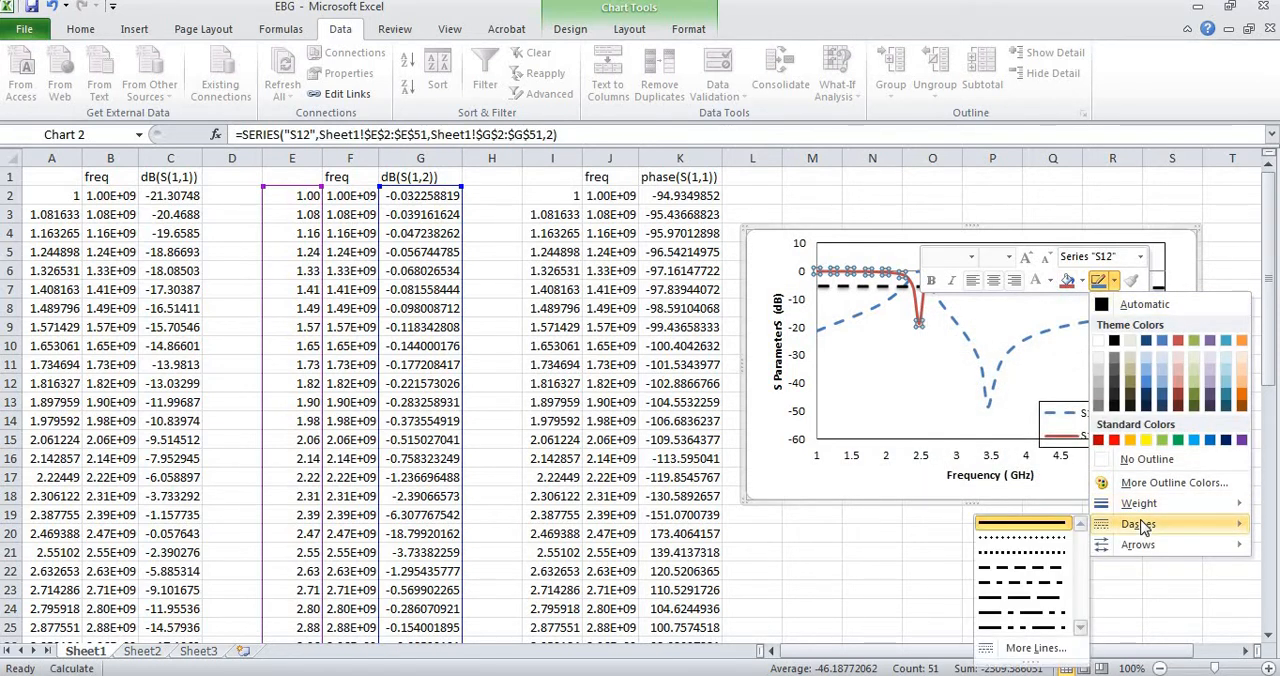
left_click(1040, 568)
left_click(961, 436)
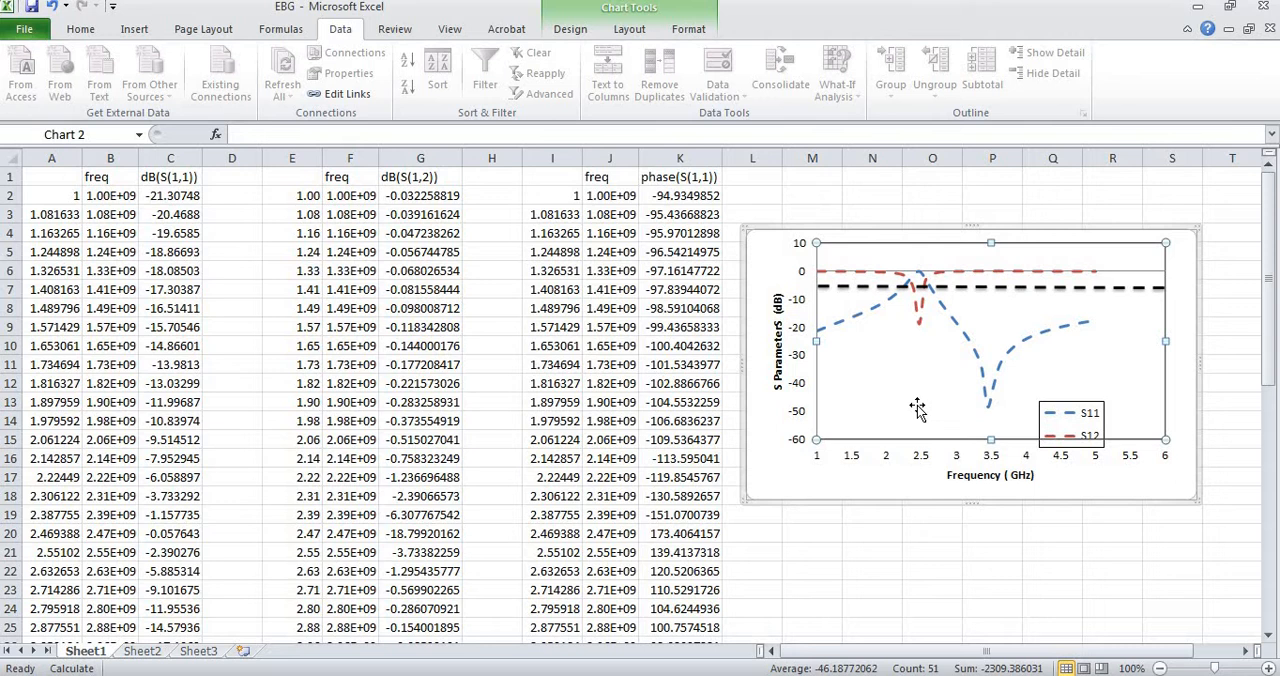
right_click(857, 392)
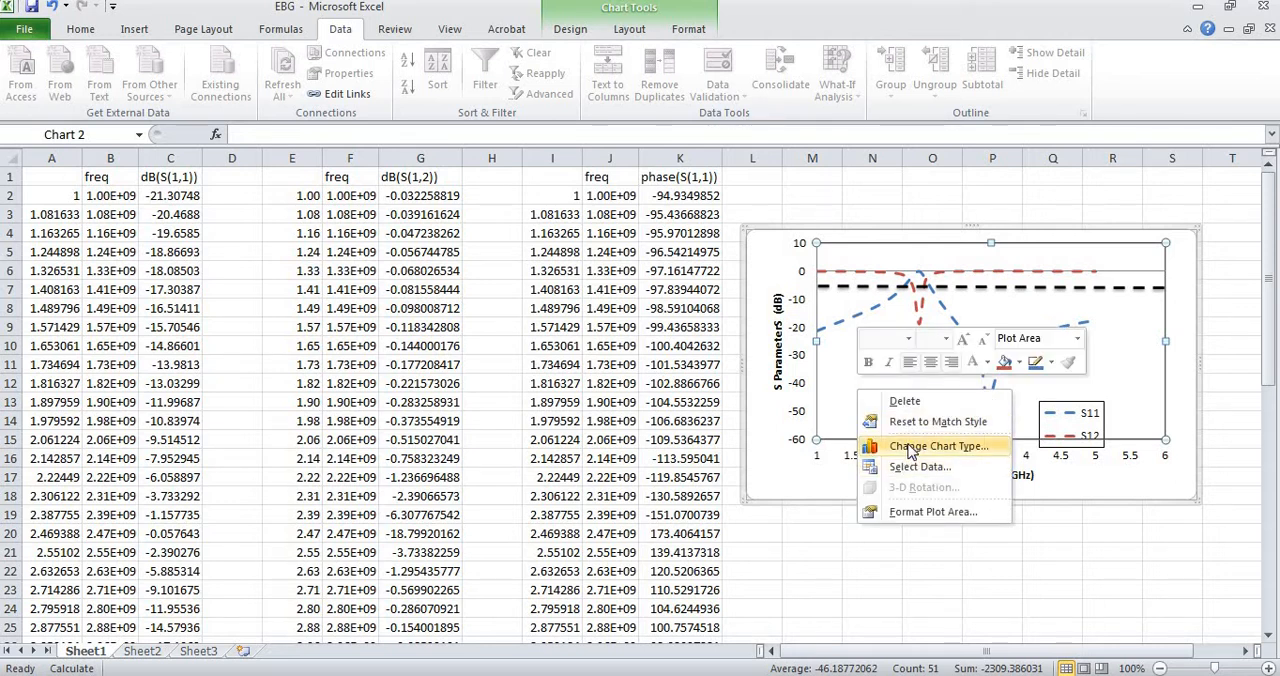
left_click(911, 449)
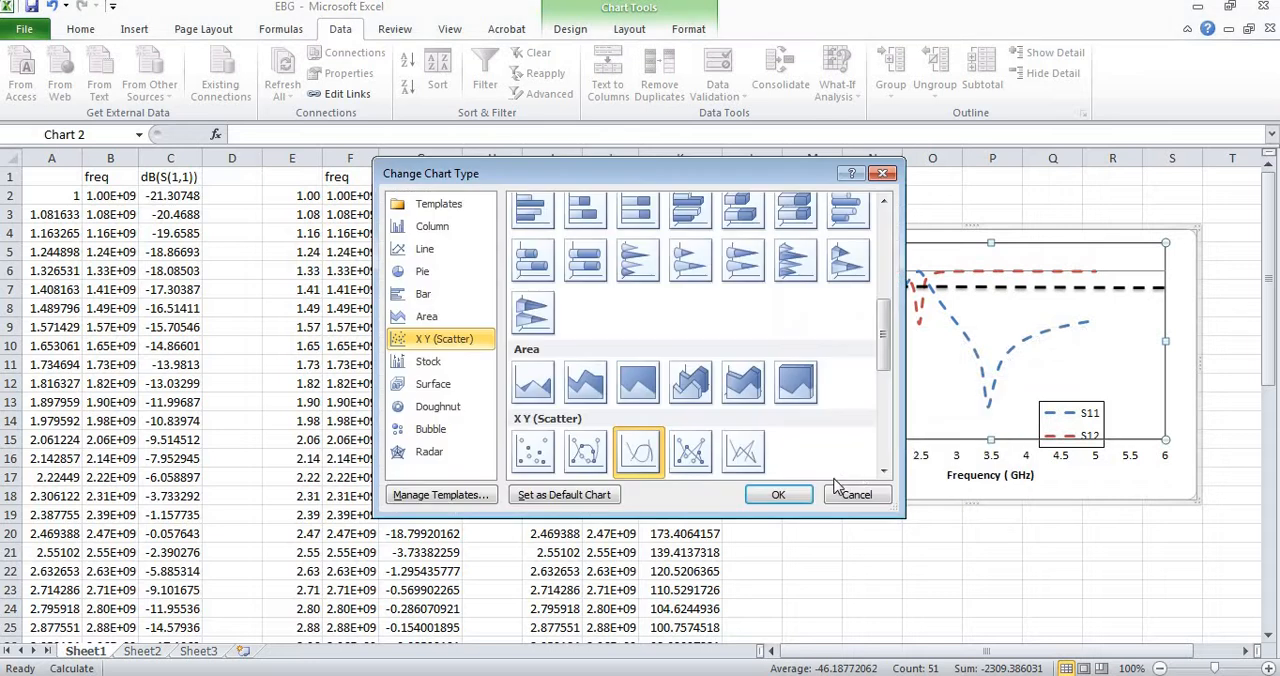
left_click(884, 502)
Add a chart series named Phase with the GHz frequencies in Sheet1!$I$2:$I$51 as its X values.
right_click(912, 385)
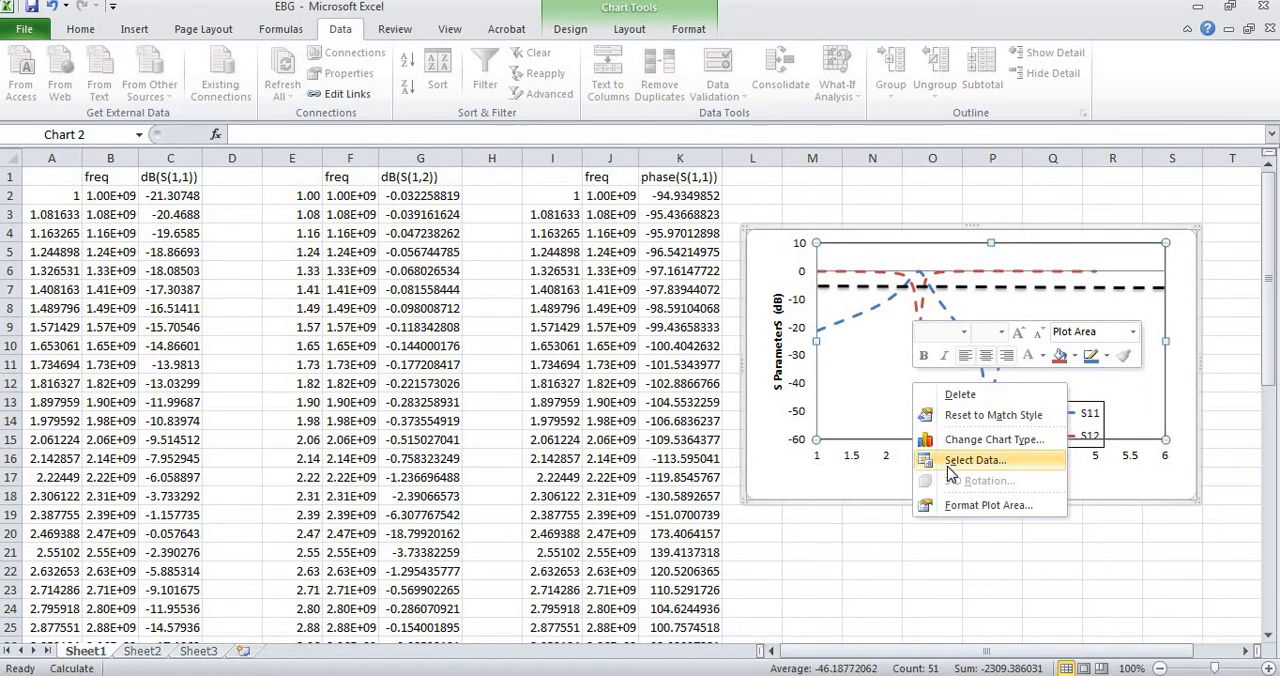
left_click(950, 468)
left_click(738, 410)
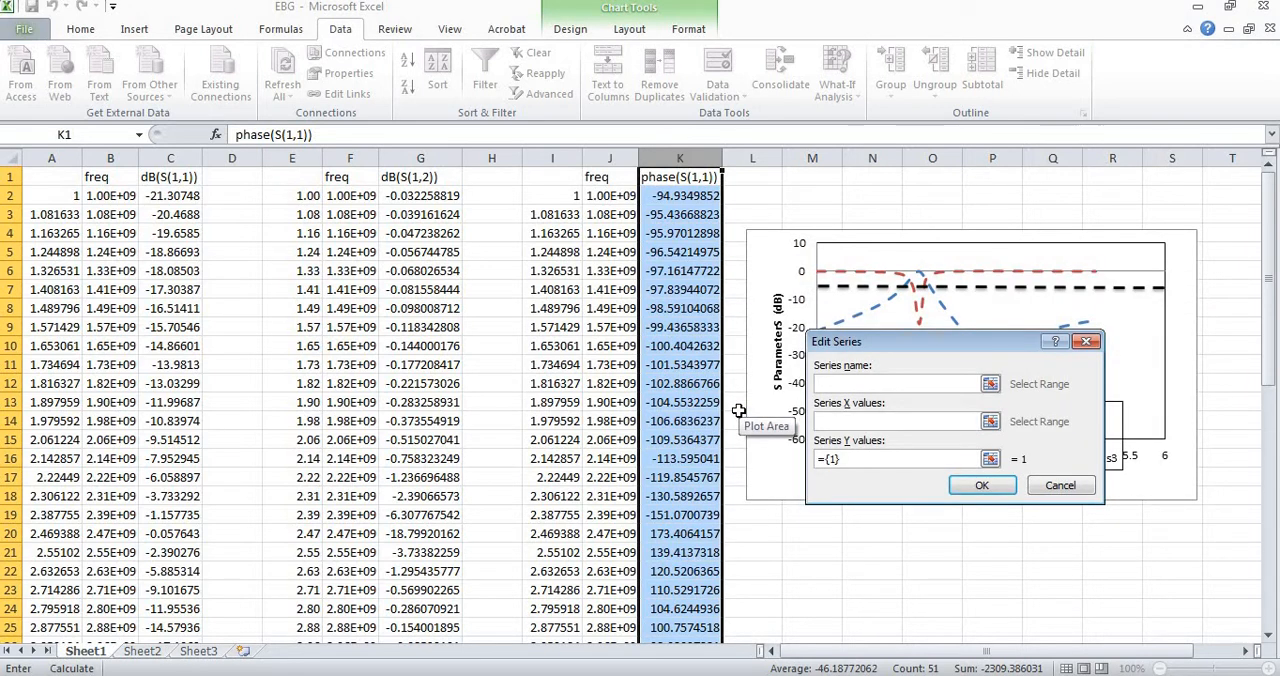
type("Phase")
left_click(847, 425)
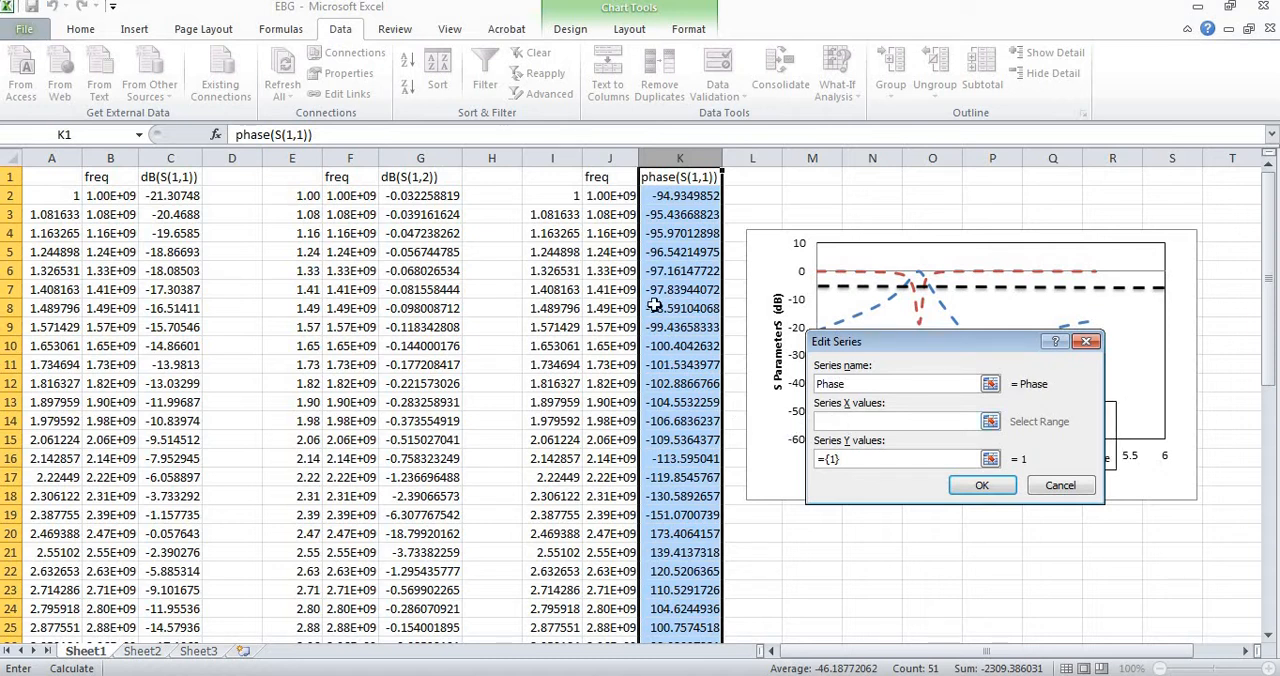
left_click(563, 197)
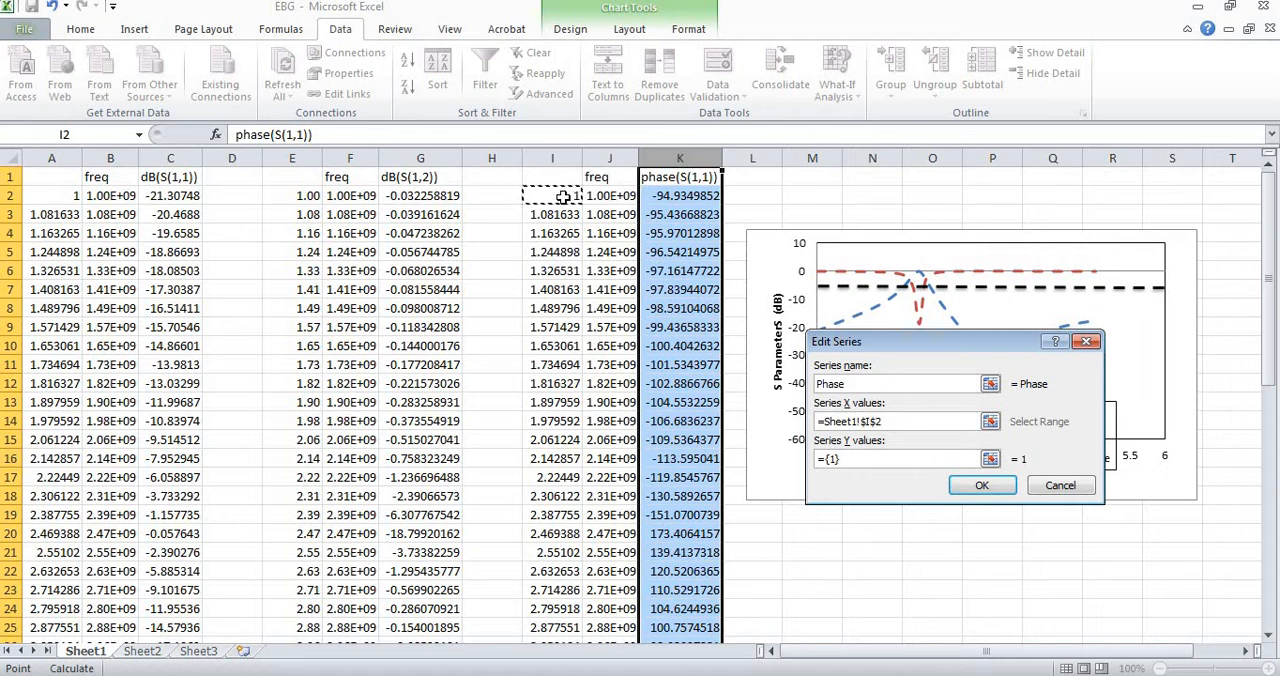
key("ctrl+shift+Down")
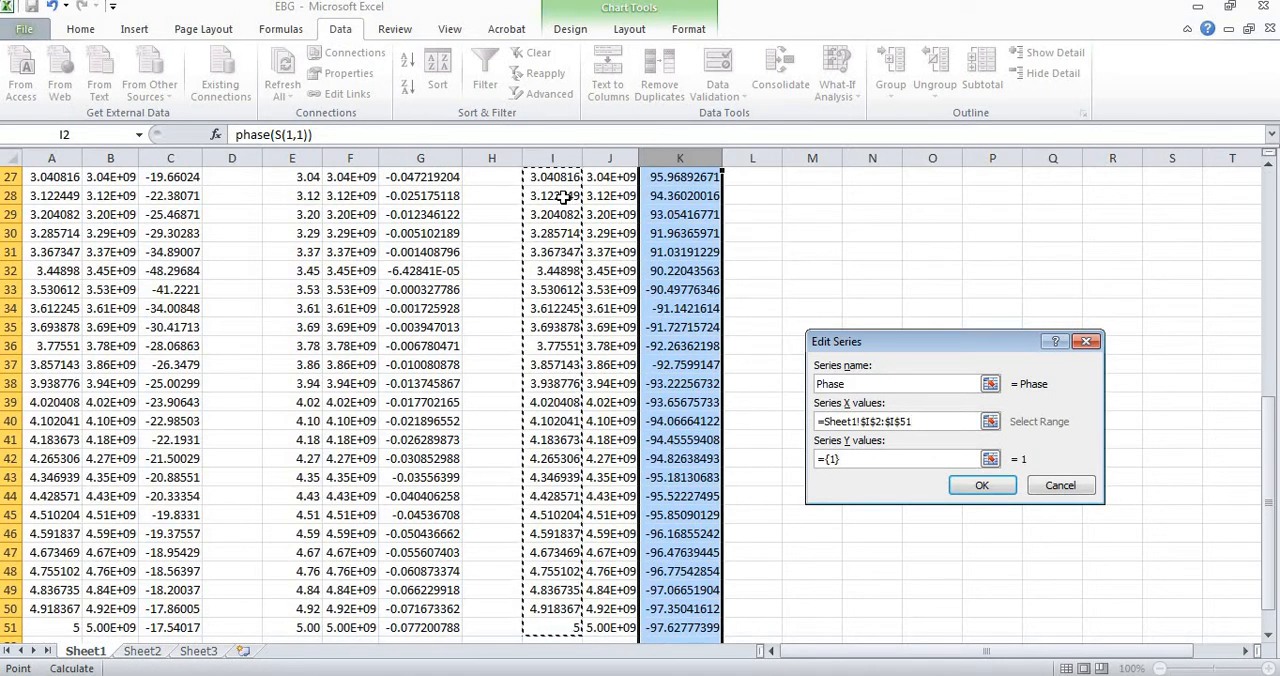
Set the Phase series' Y values to the phase(S(1,1)) data in Sheet1!$K$2:$K$51 and apply the chart data changes.
left_click(906, 457)
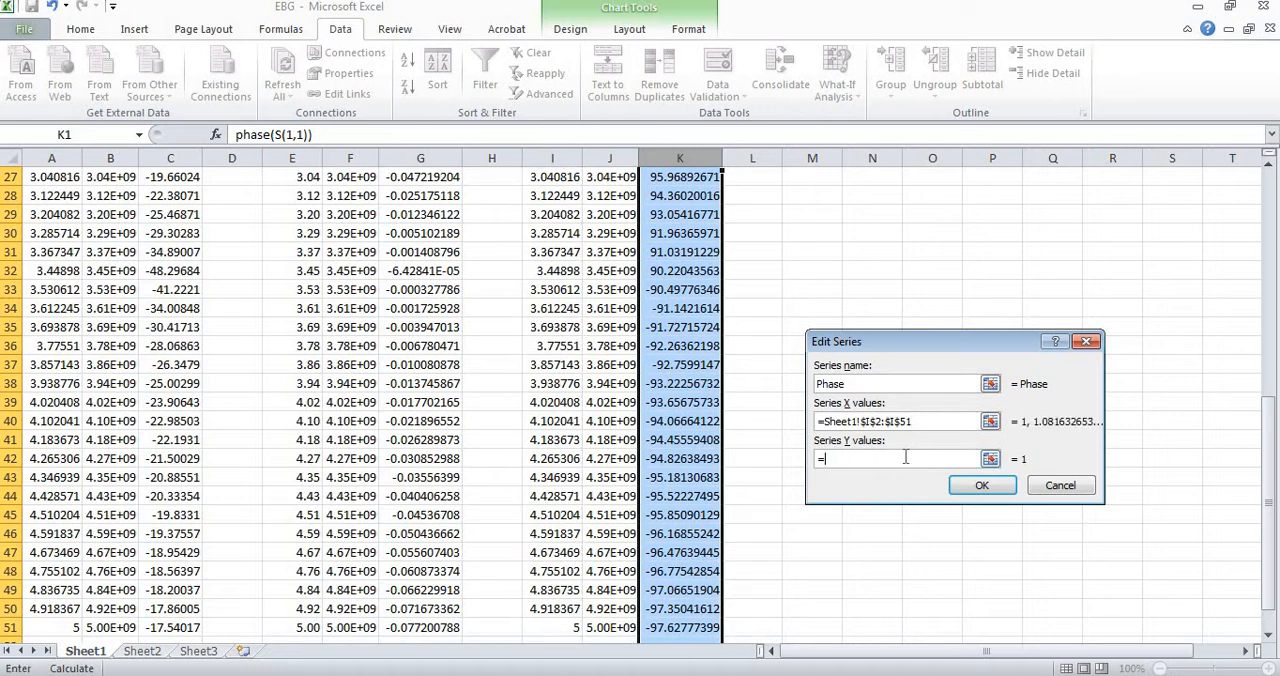
left_click(697, 628)
key("ctrl+shift+Up")
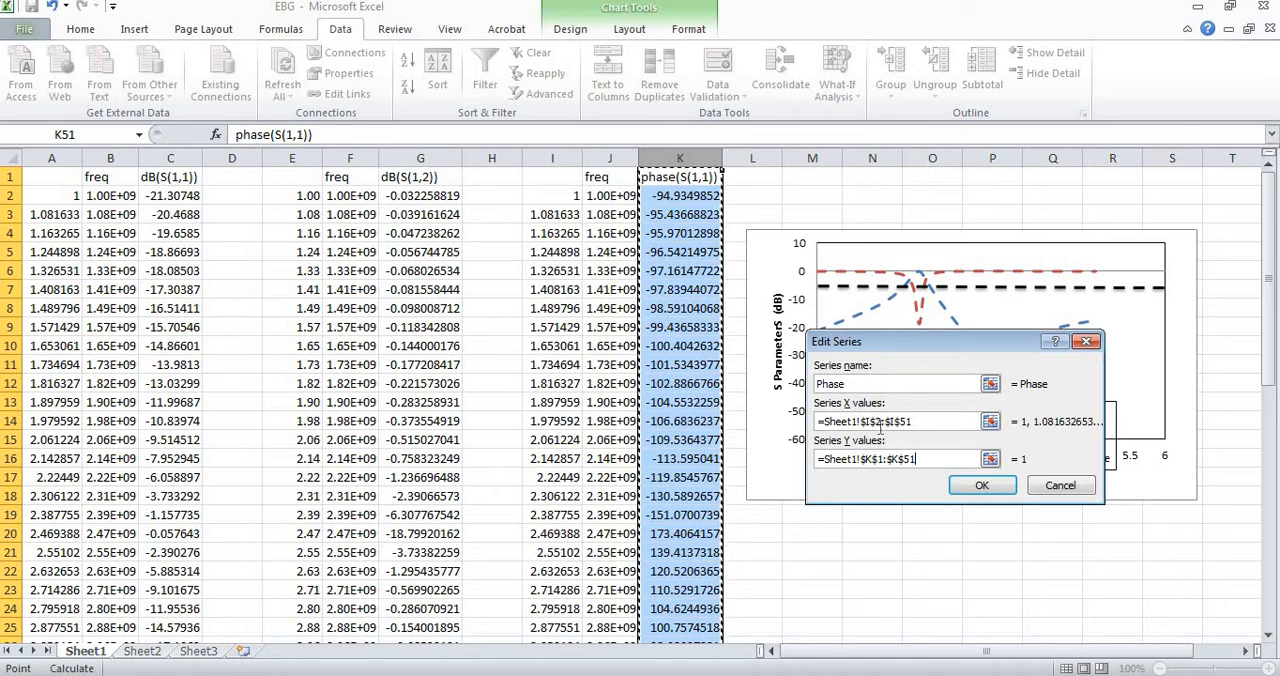
left_click(703, 197)
key("ctrl+shift+Down")
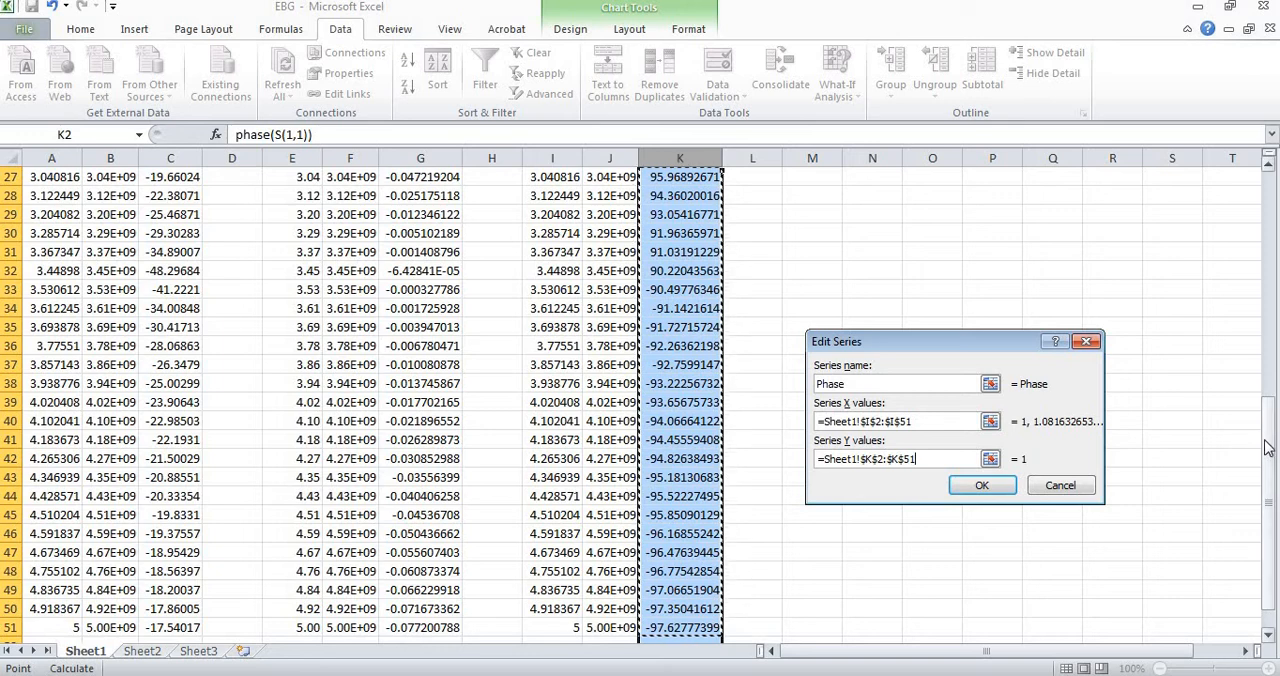
left_click_drag(1268, 448, 1259, 98)
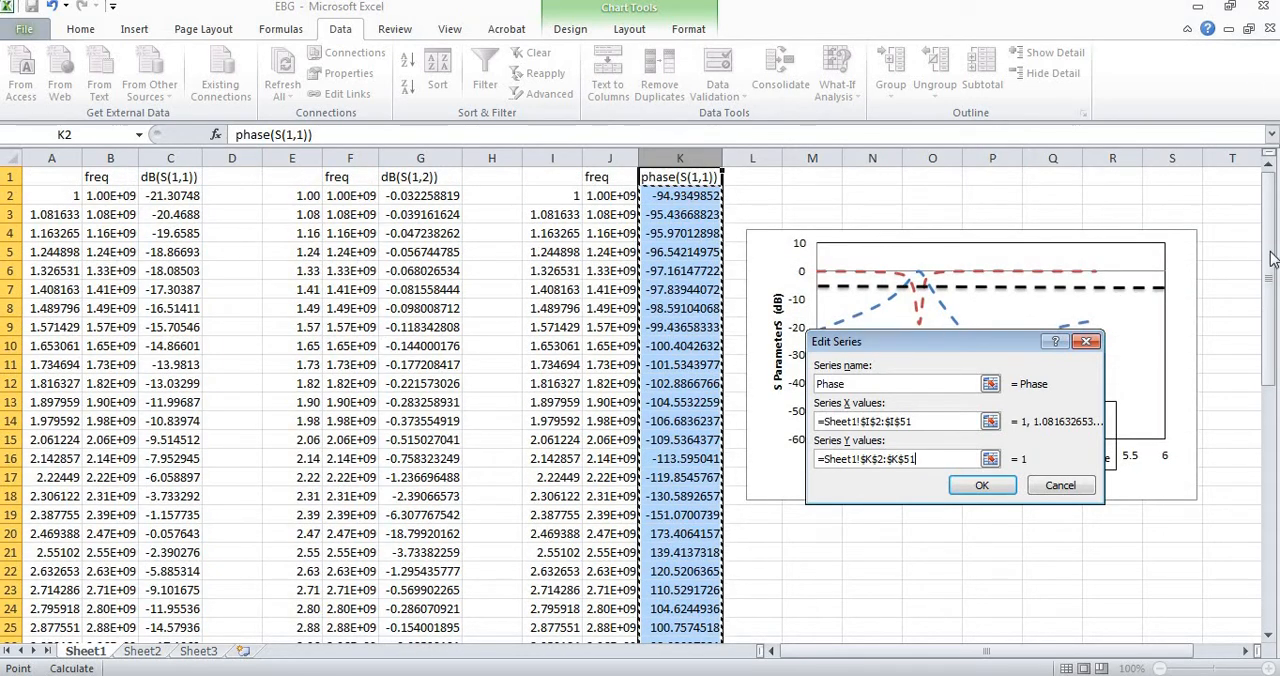
left_click_drag(1272, 258, 1012, 660)
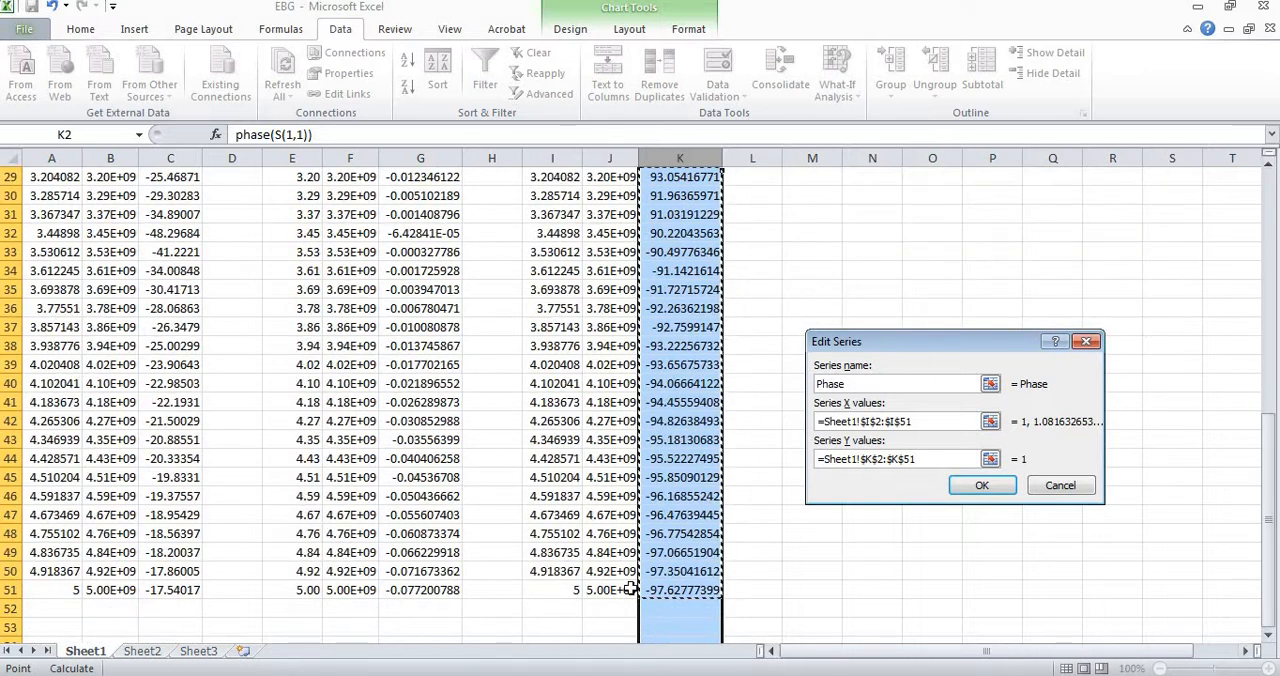
left_click(676, 590)
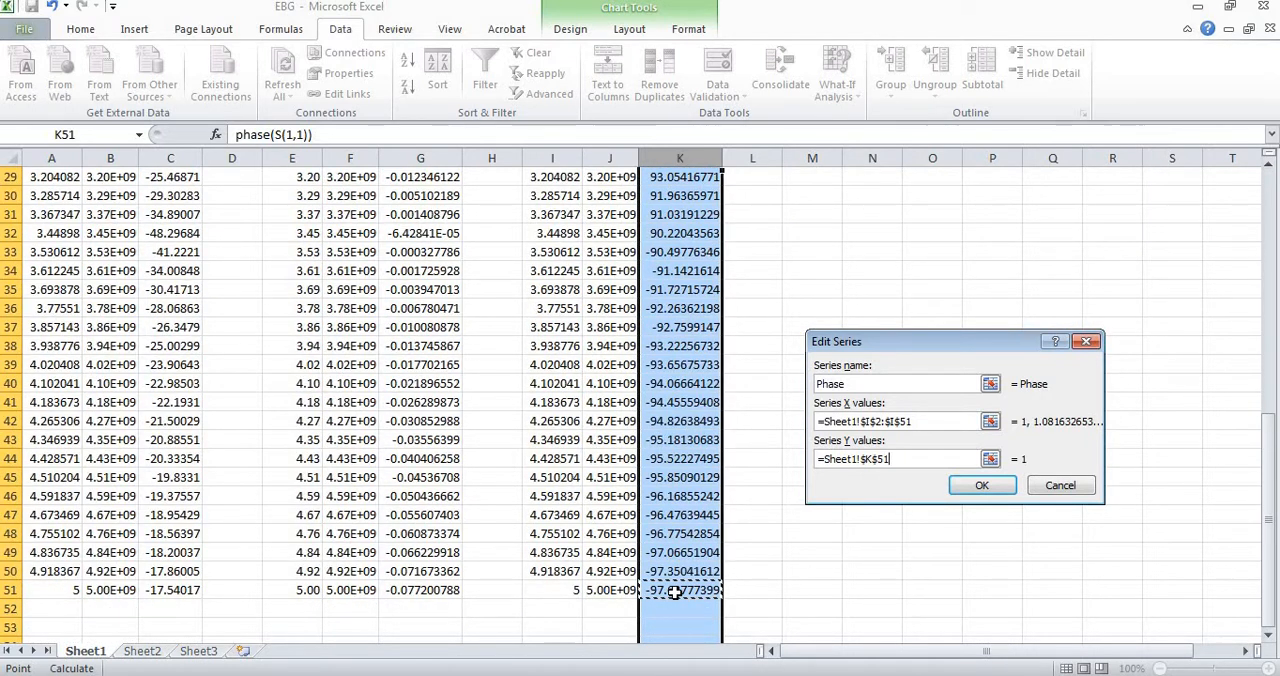
key("ctrl+shift+Up")
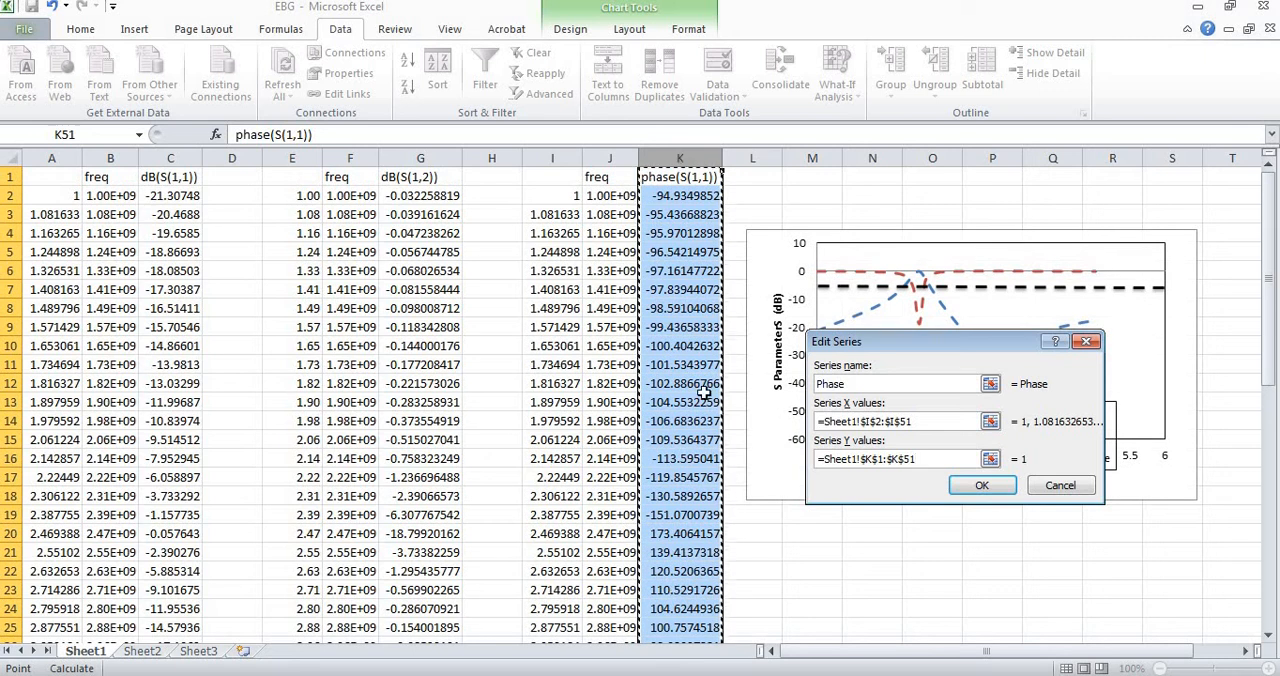
left_click(704, 195)
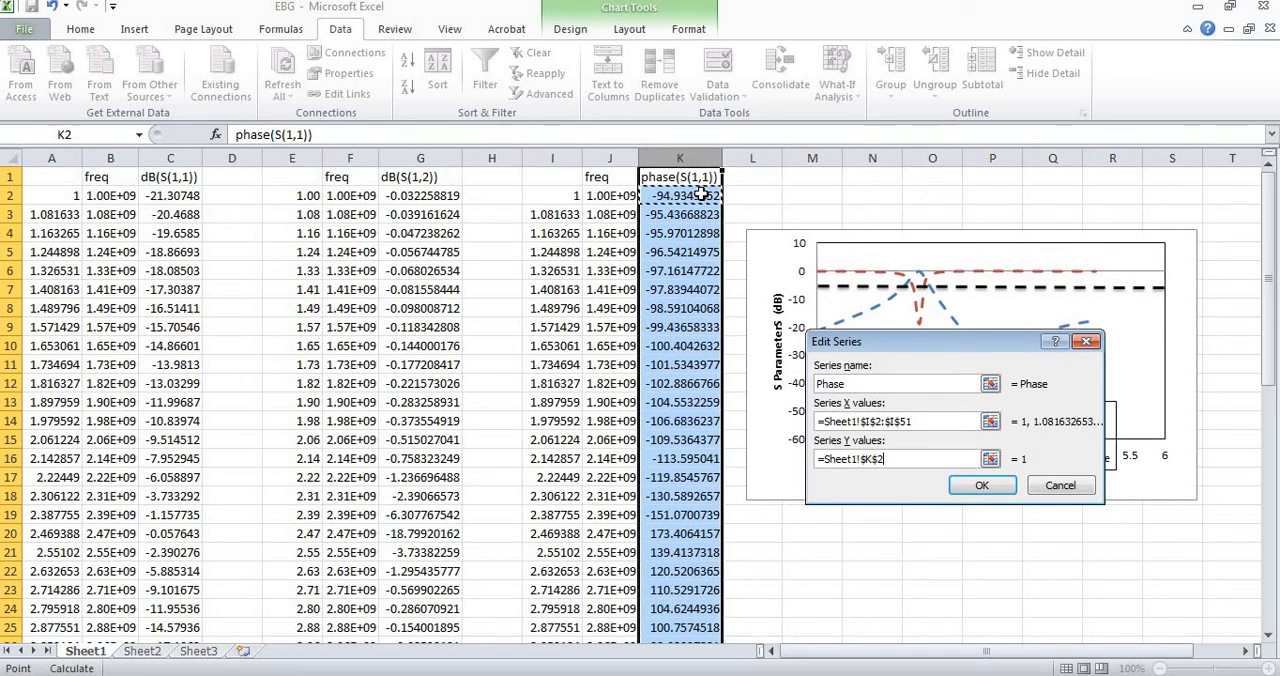
key("ctrl+shift+Down")
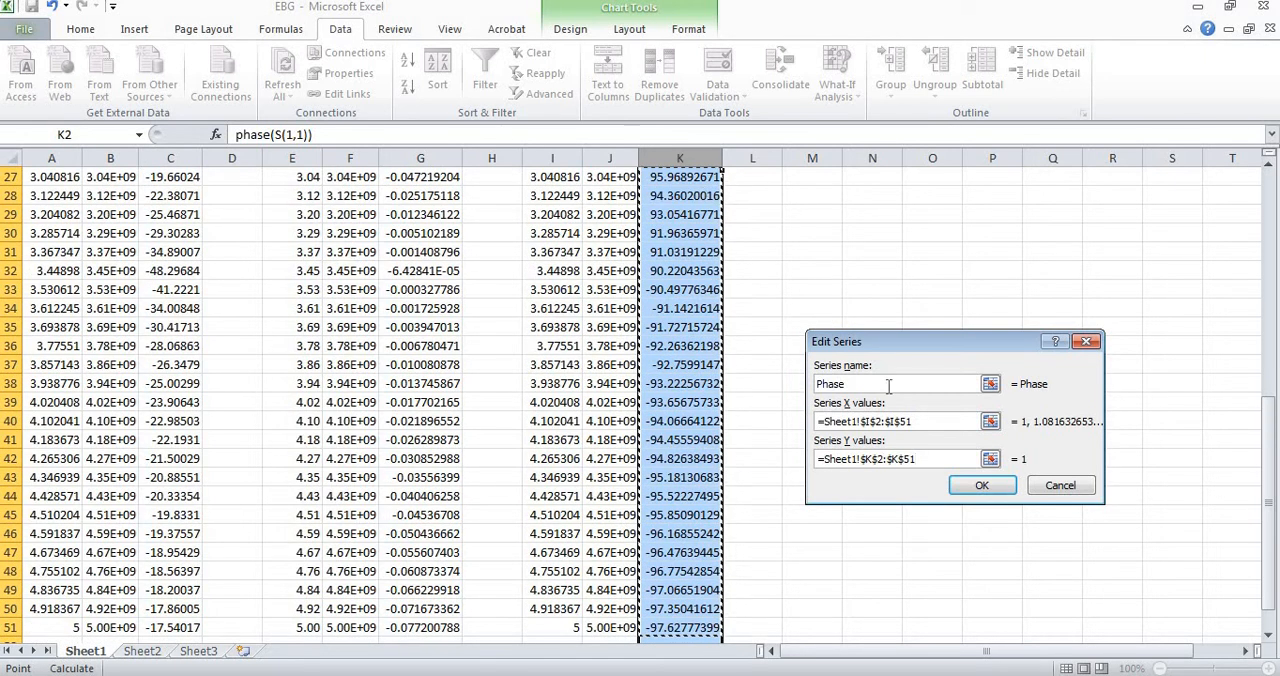
left_click(970, 487)
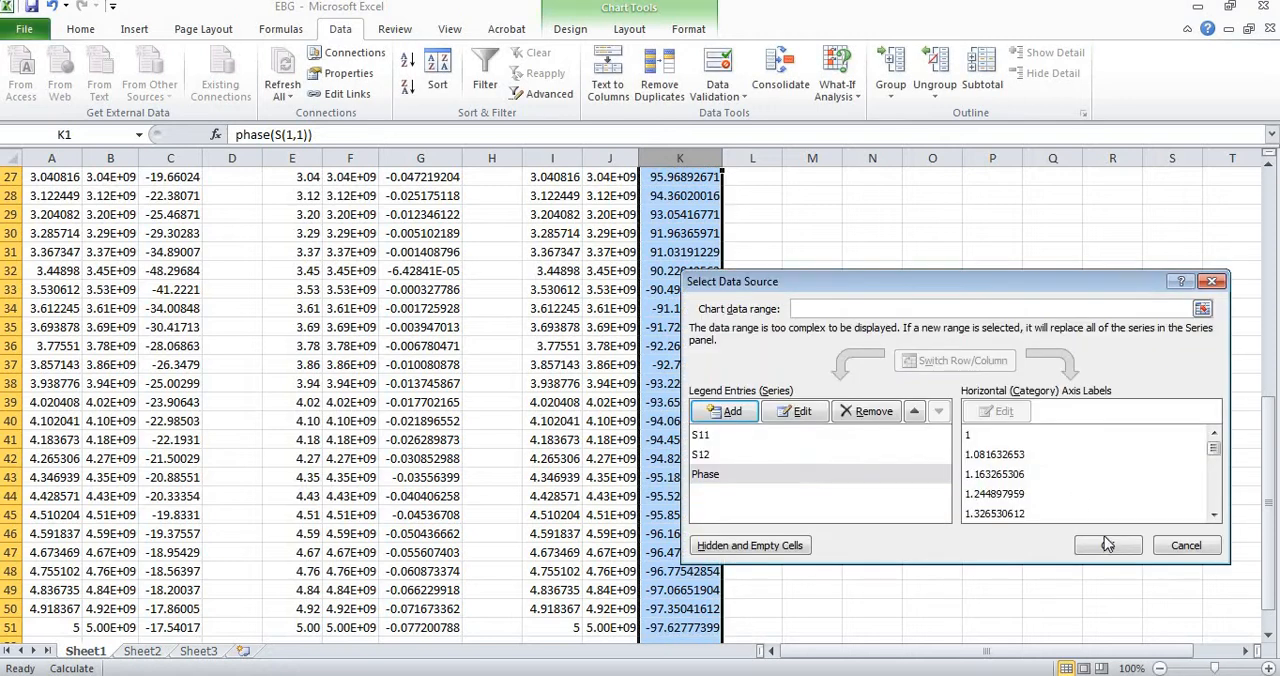
left_click(1107, 545)
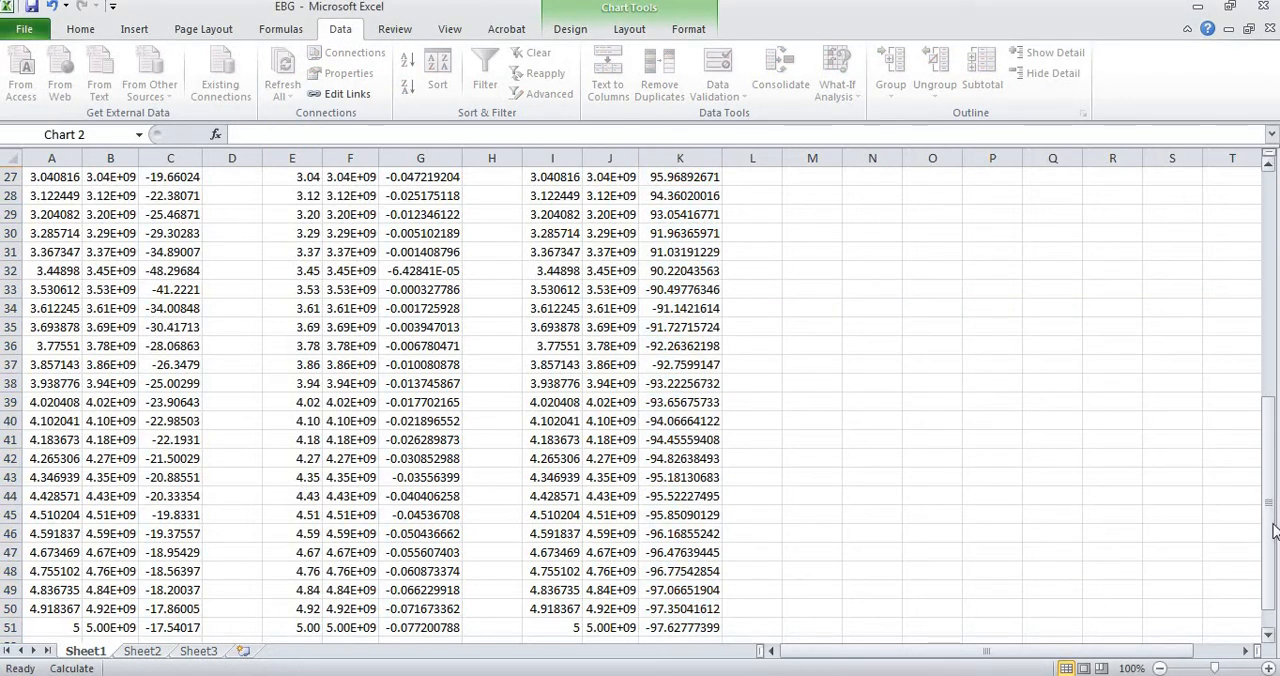
left_click_drag(1272, 523, 1272, 262)
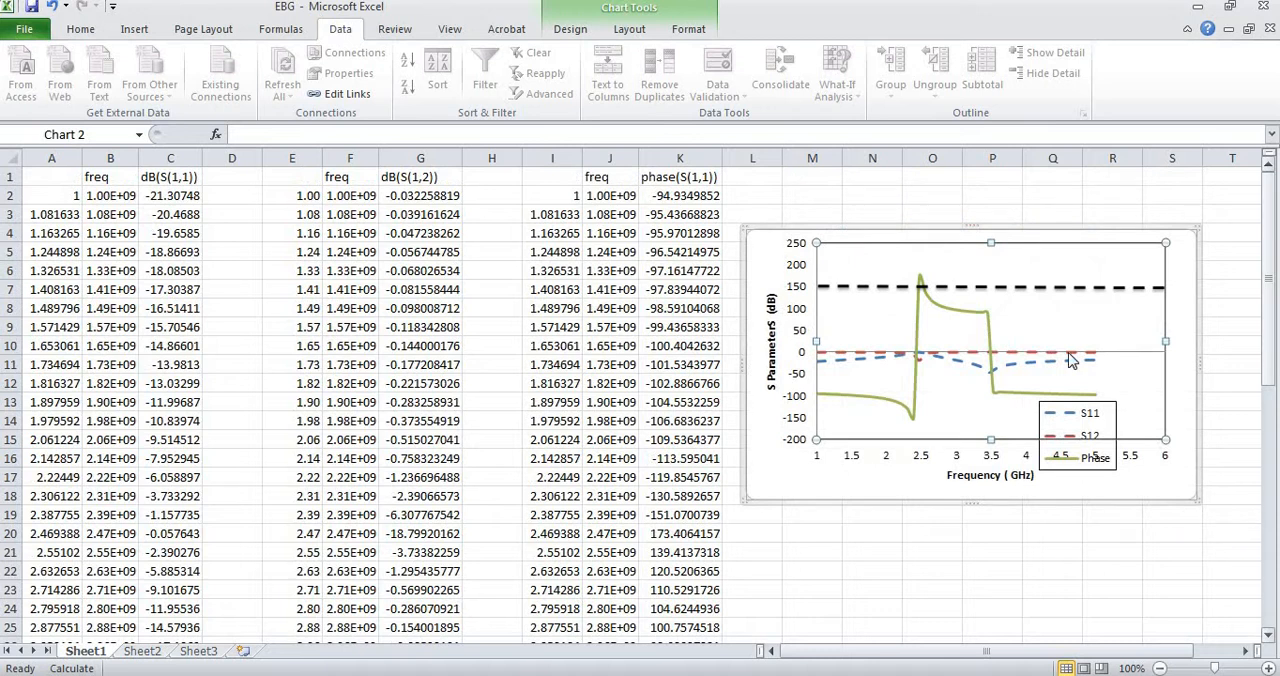
Plot the Phase series on the secondary axis of the chart.
left_click(990, 323)
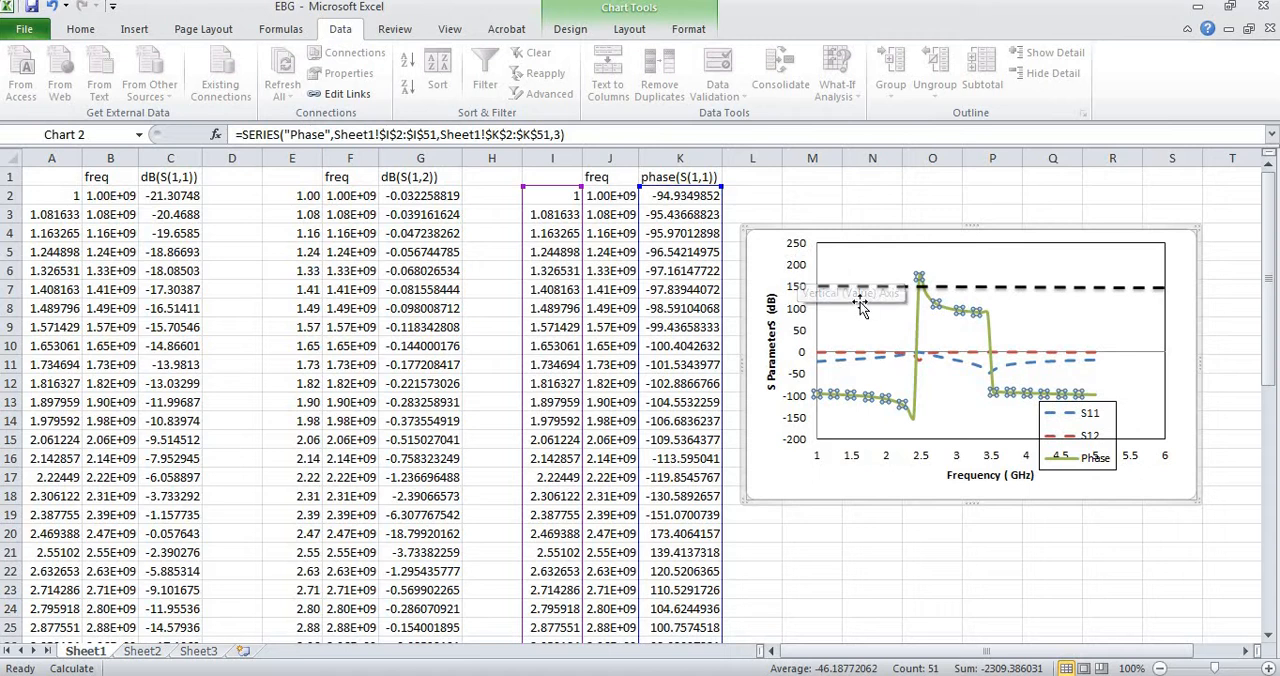
right_click(972, 313)
left_click(972, 313)
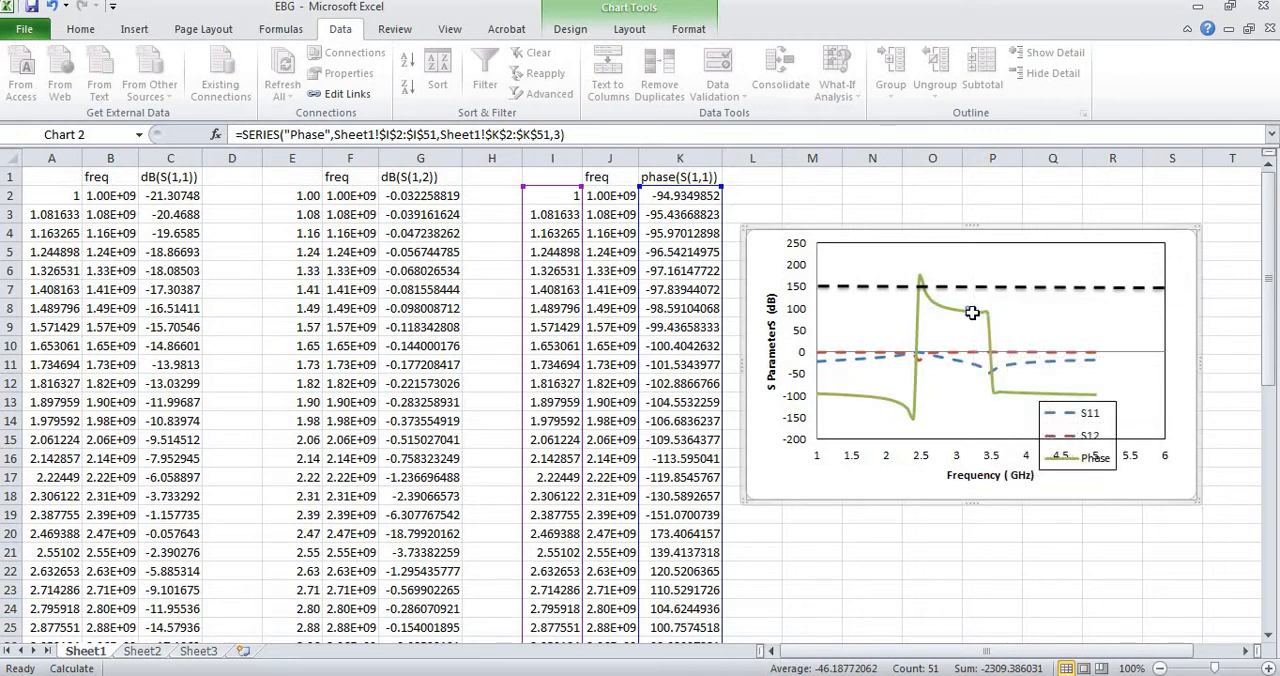
double_click(972, 313)
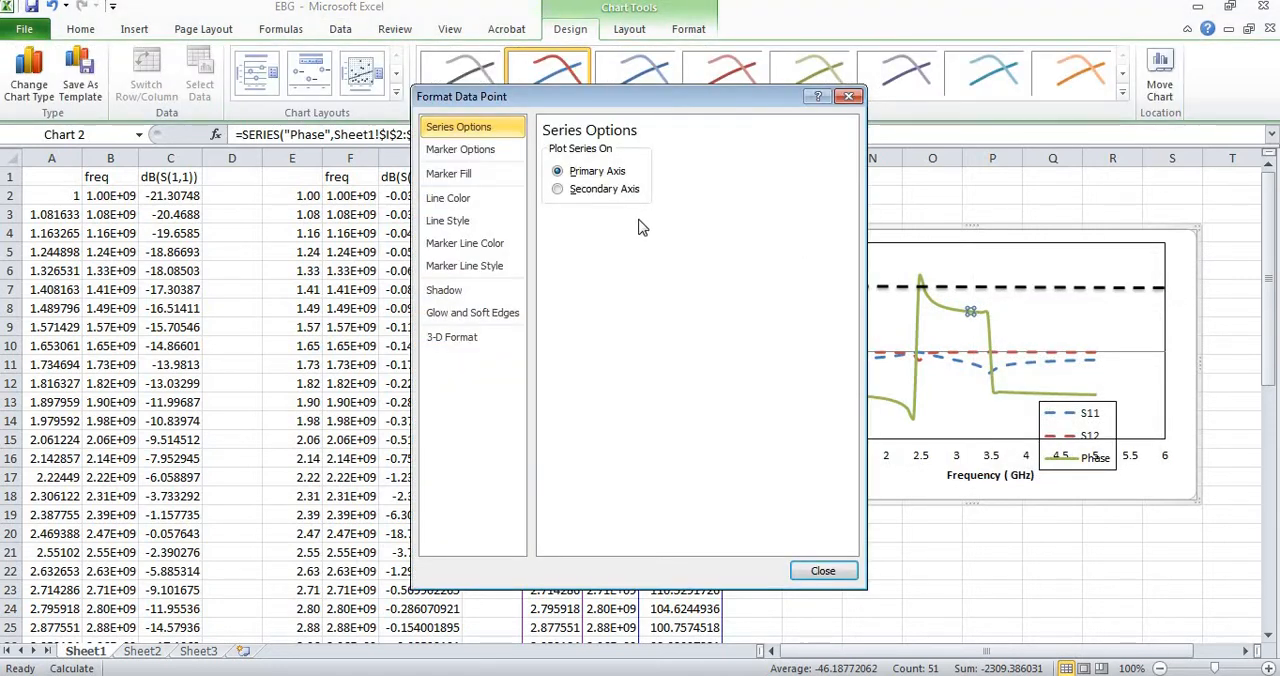
left_click(557, 189)
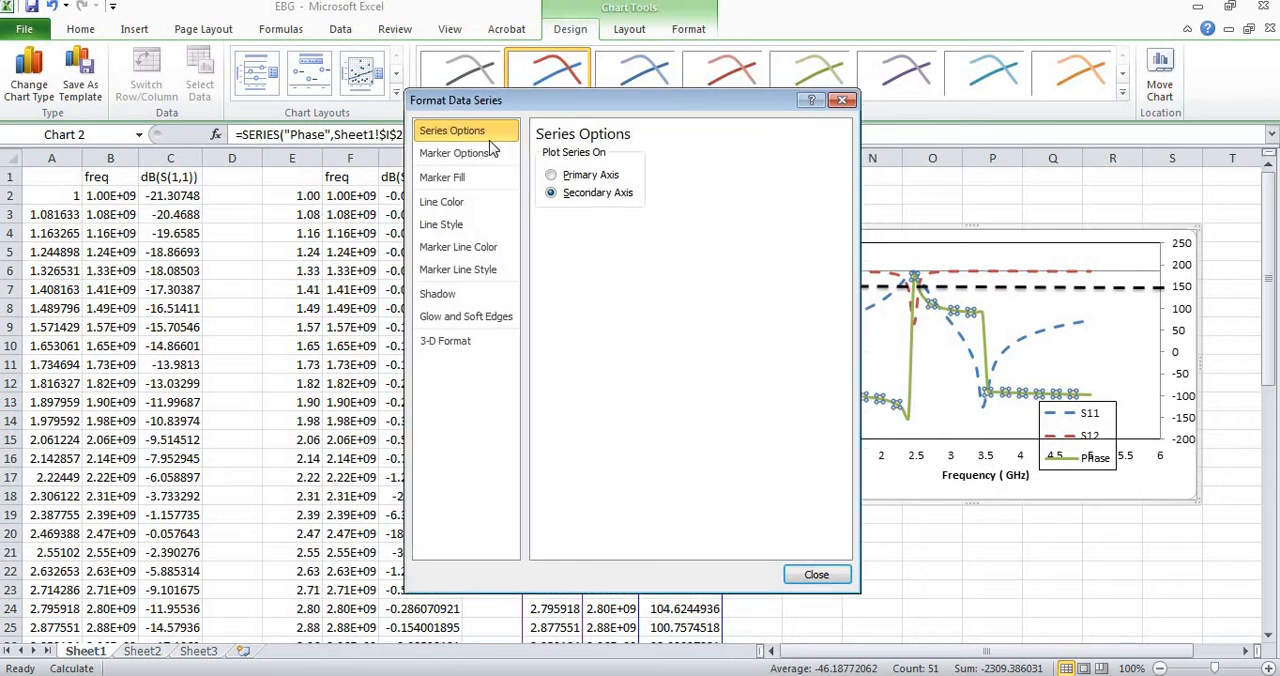
left_click_drag(781, 112, 491, 149)
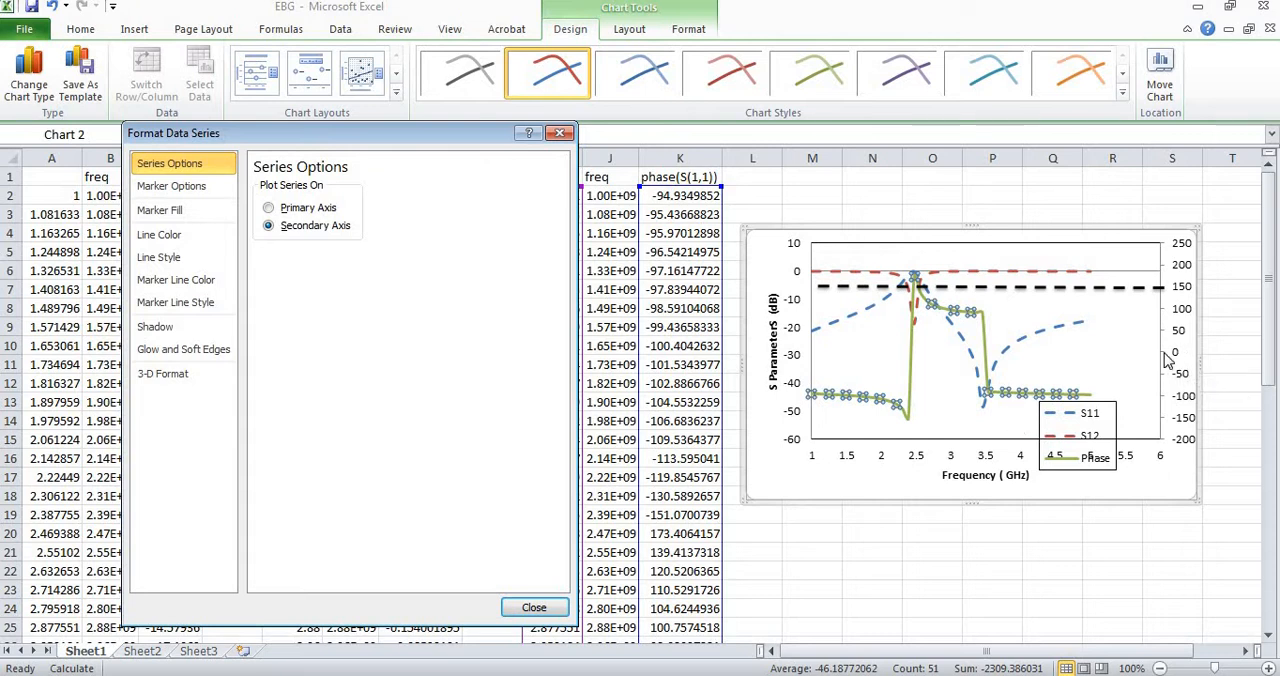
mouse_move(982, 340)
left_click(540, 608)
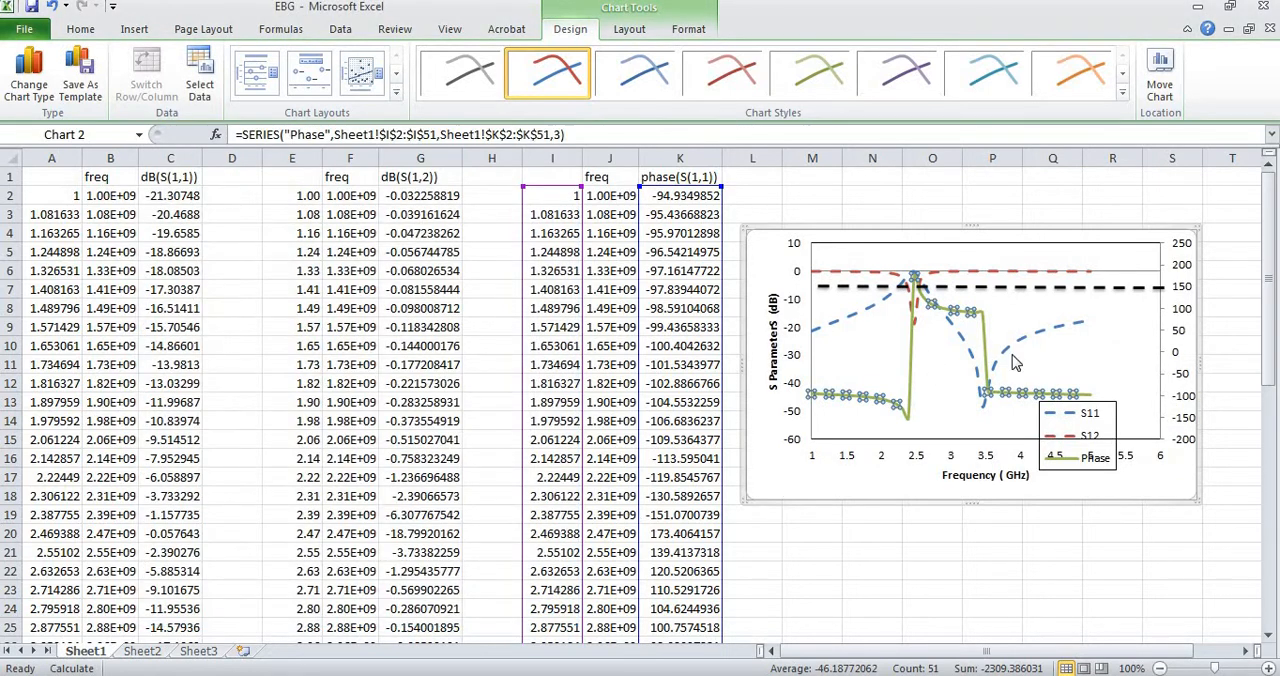
Narrow the chart's plot area from its right side and shorten the black dashed line to end at the plot area's edge.
left_click(1168, 343)
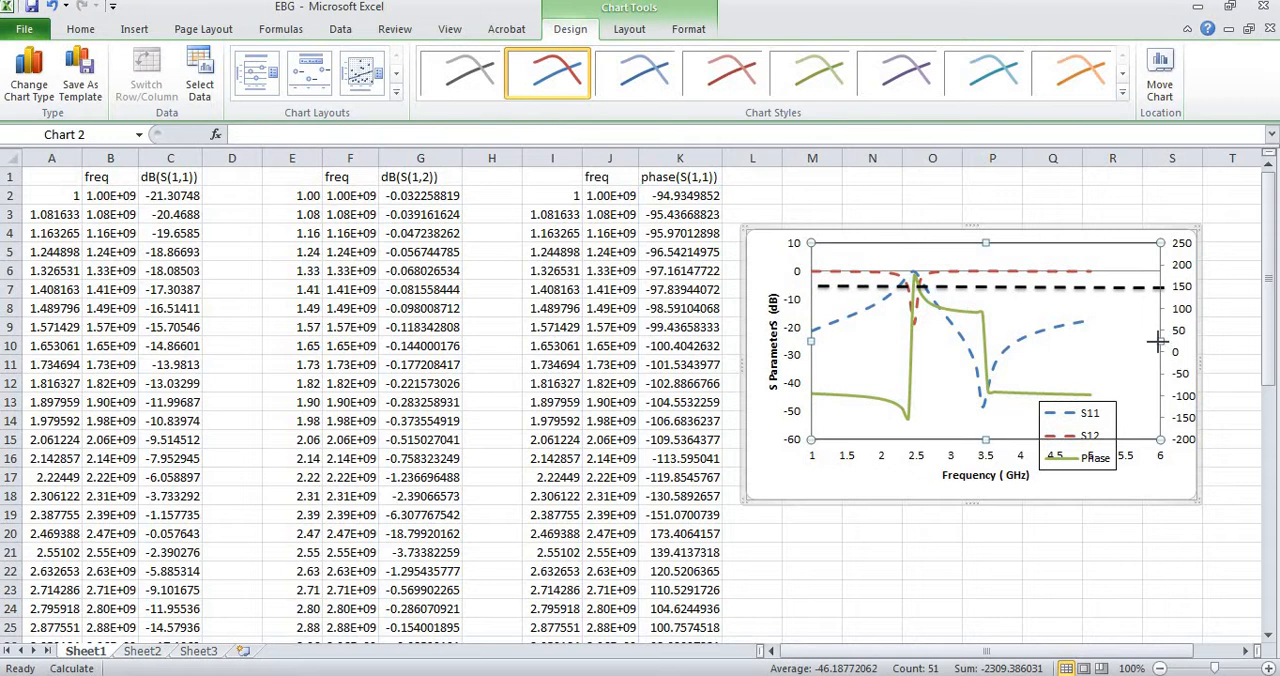
left_click_drag(1157, 343, 1092, 341)
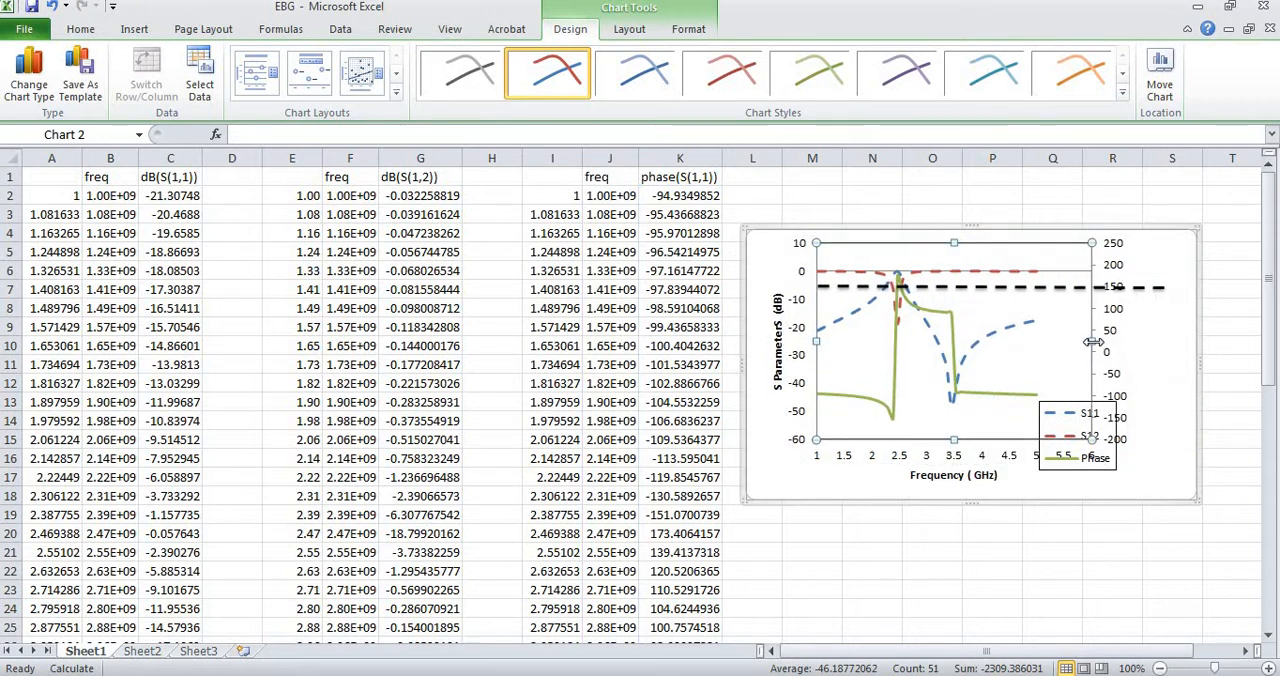
left_click(1161, 290)
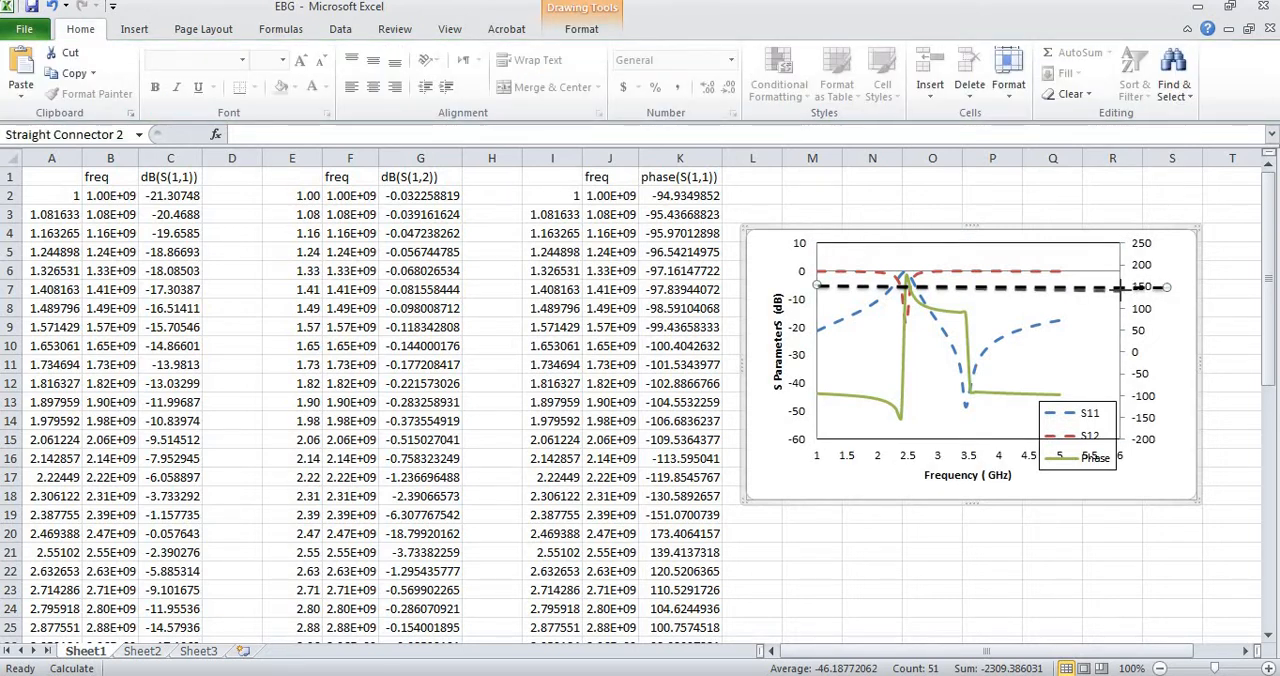
left_click(1166, 294)
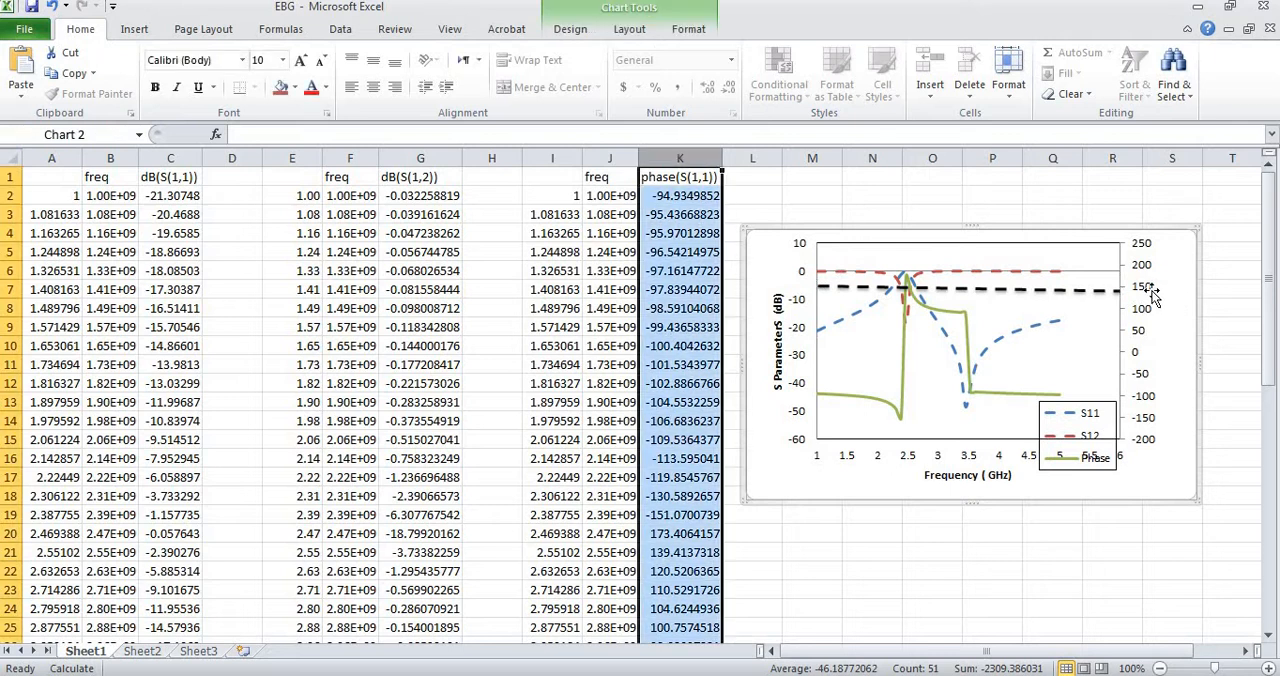
left_click(755, 598)
left_click(1168, 325)
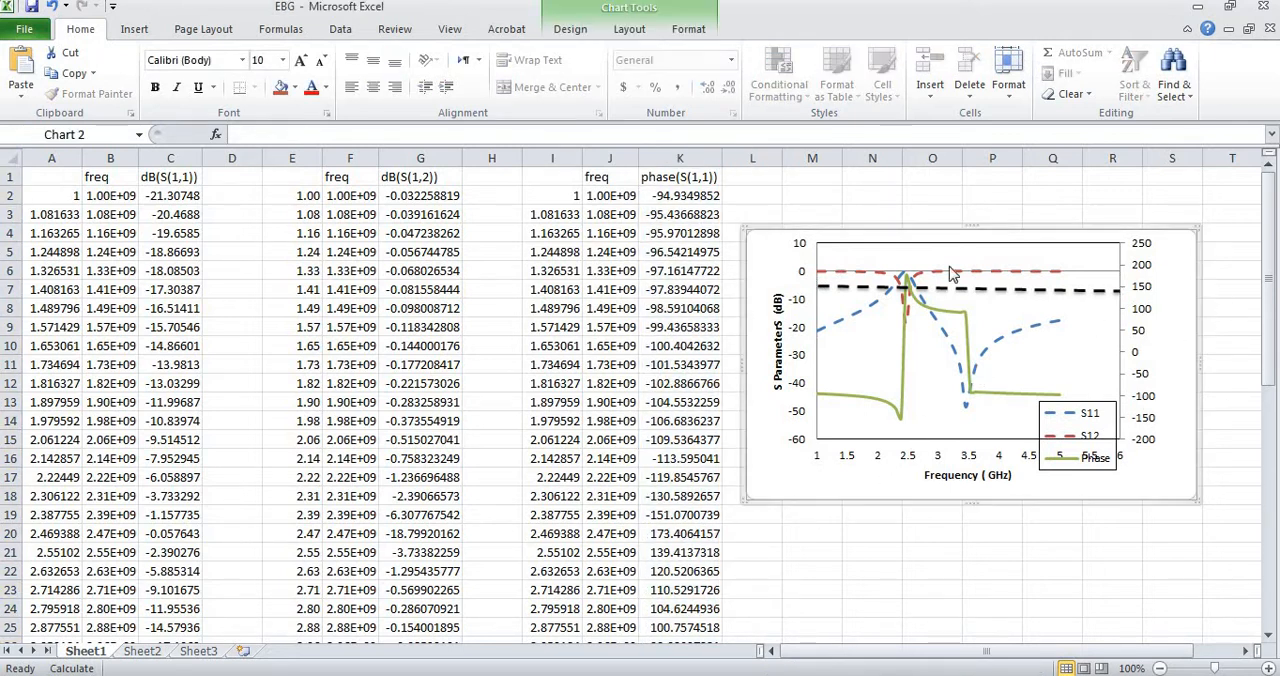
left_click(680, 346)
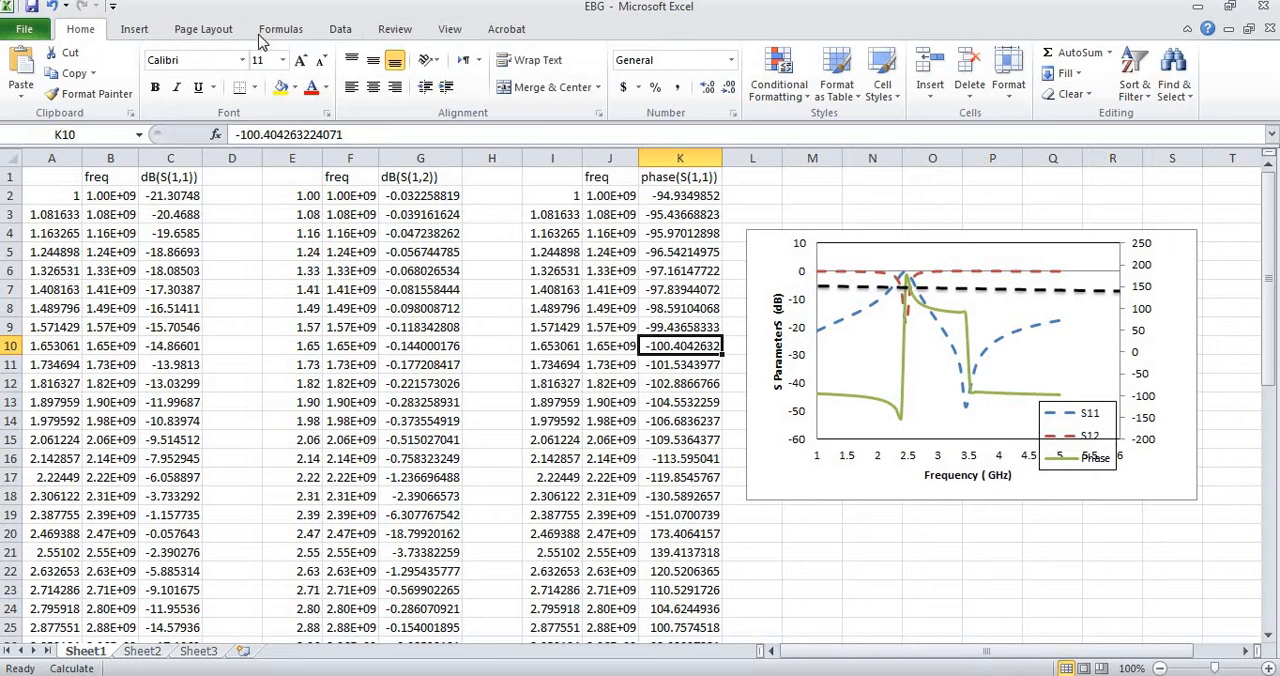
Add a rotated axis title to the chart's secondary vertical axis.
left_click(1170, 320)
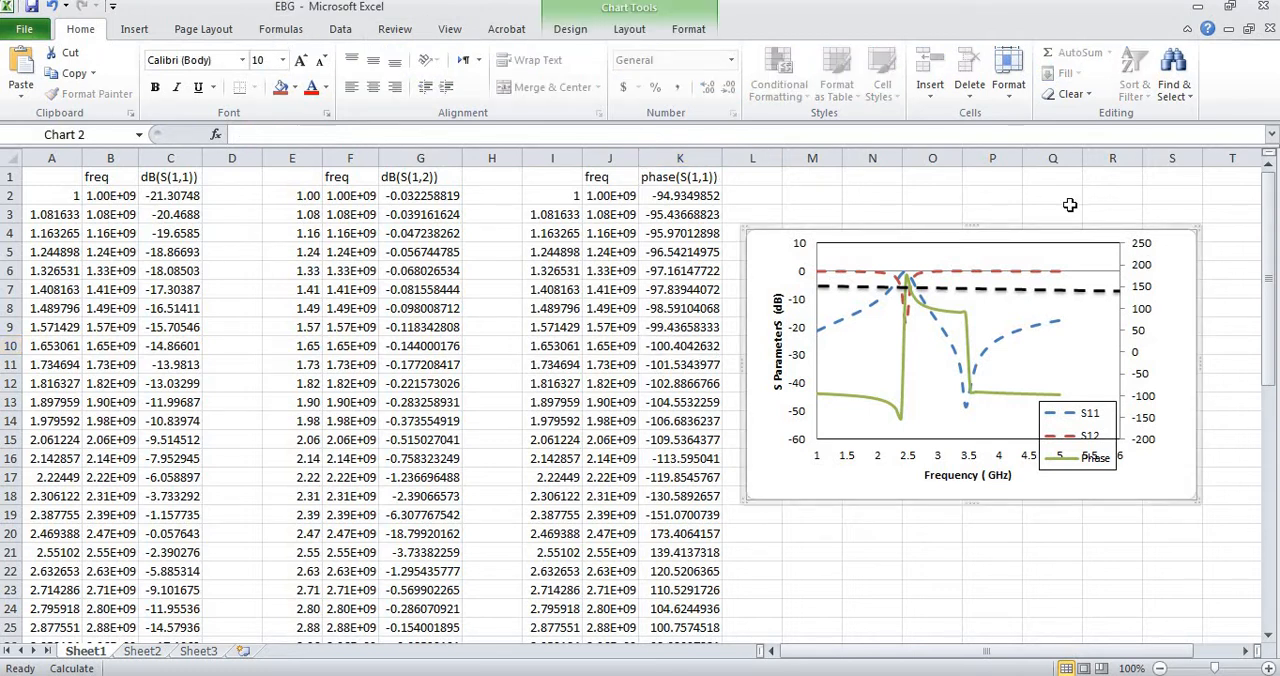
left_click(629, 30)
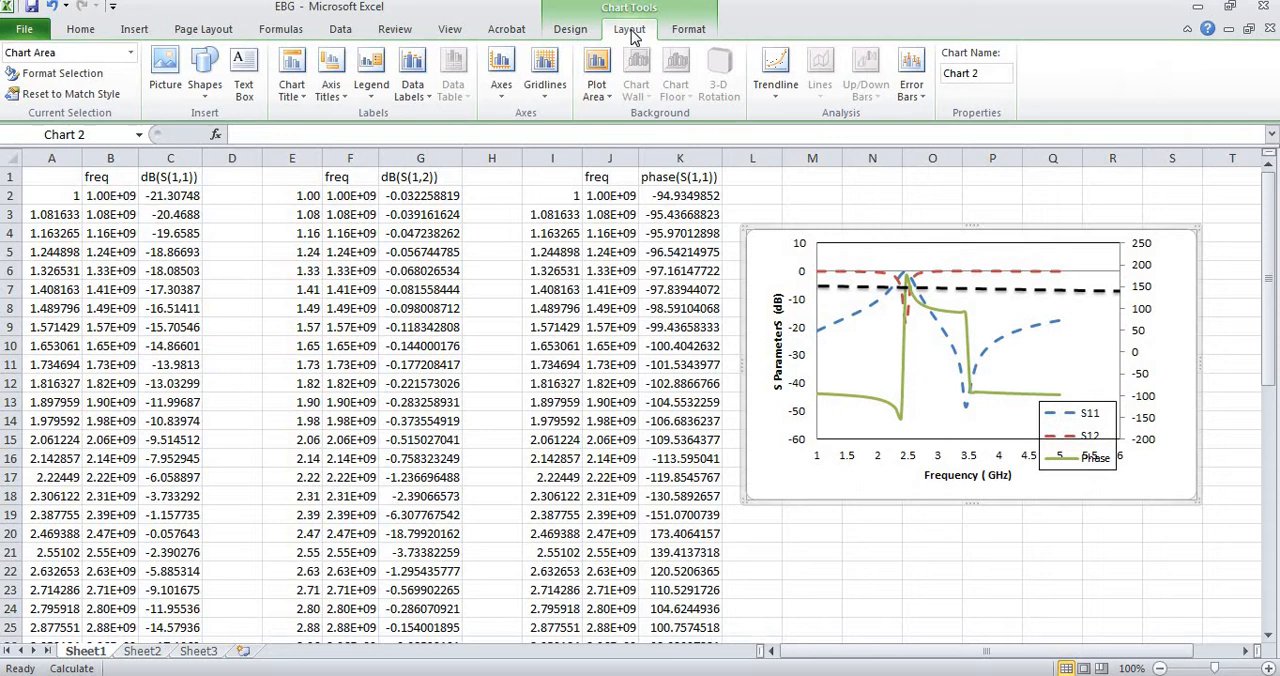
left_click(334, 100)
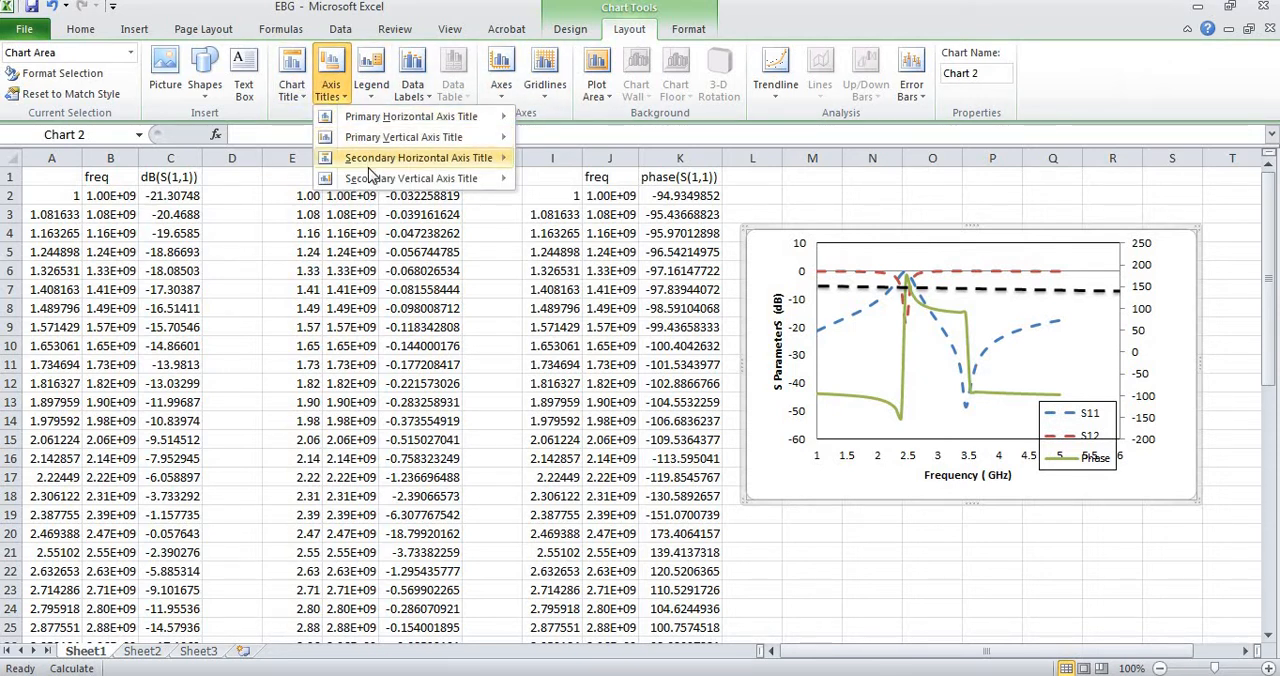
mouse_move(370, 180)
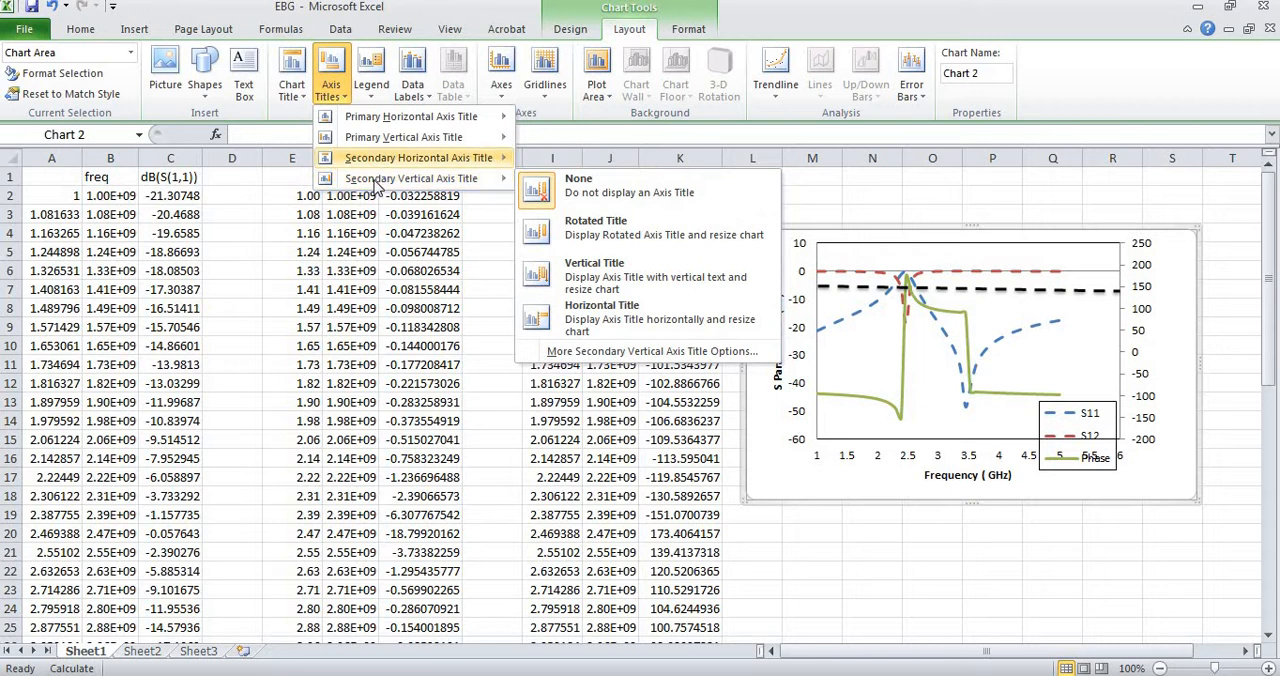
left_click(575, 232)
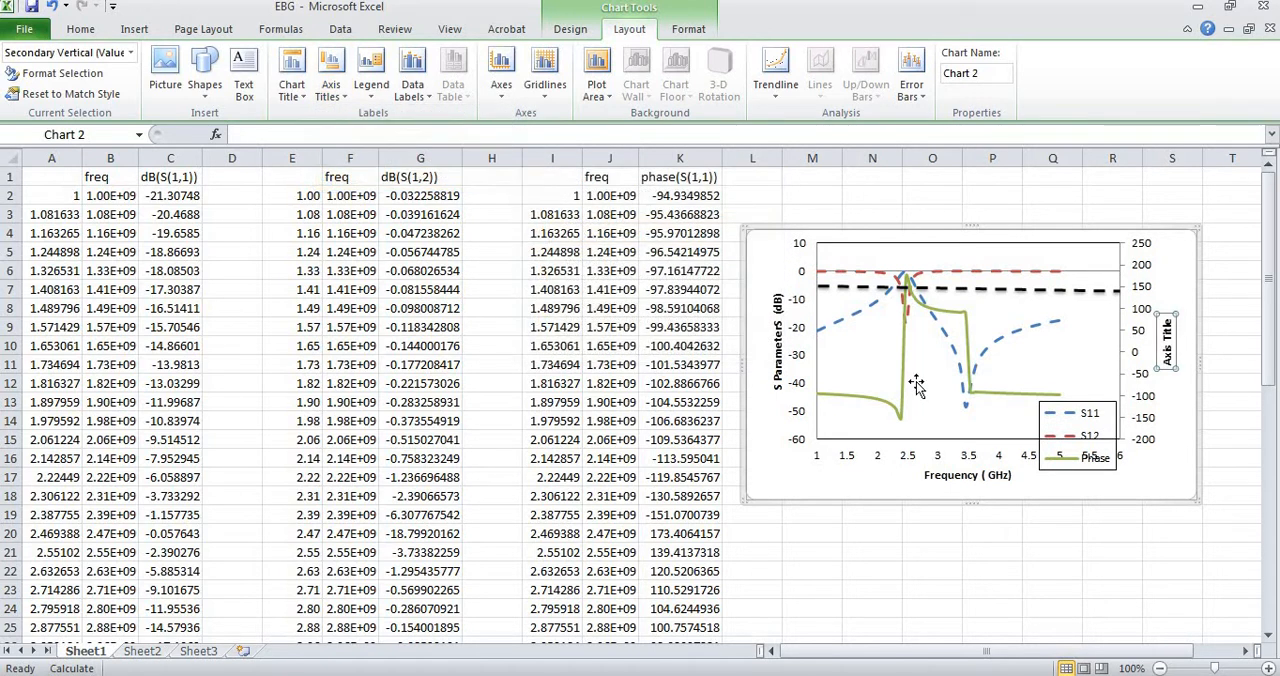
Replace the secondary vertical axis title's placeholder text with "Phase/ Degree".
left_click(1168, 324)
key("BackSpace")
key("BackSpace")
key("BackSpace")
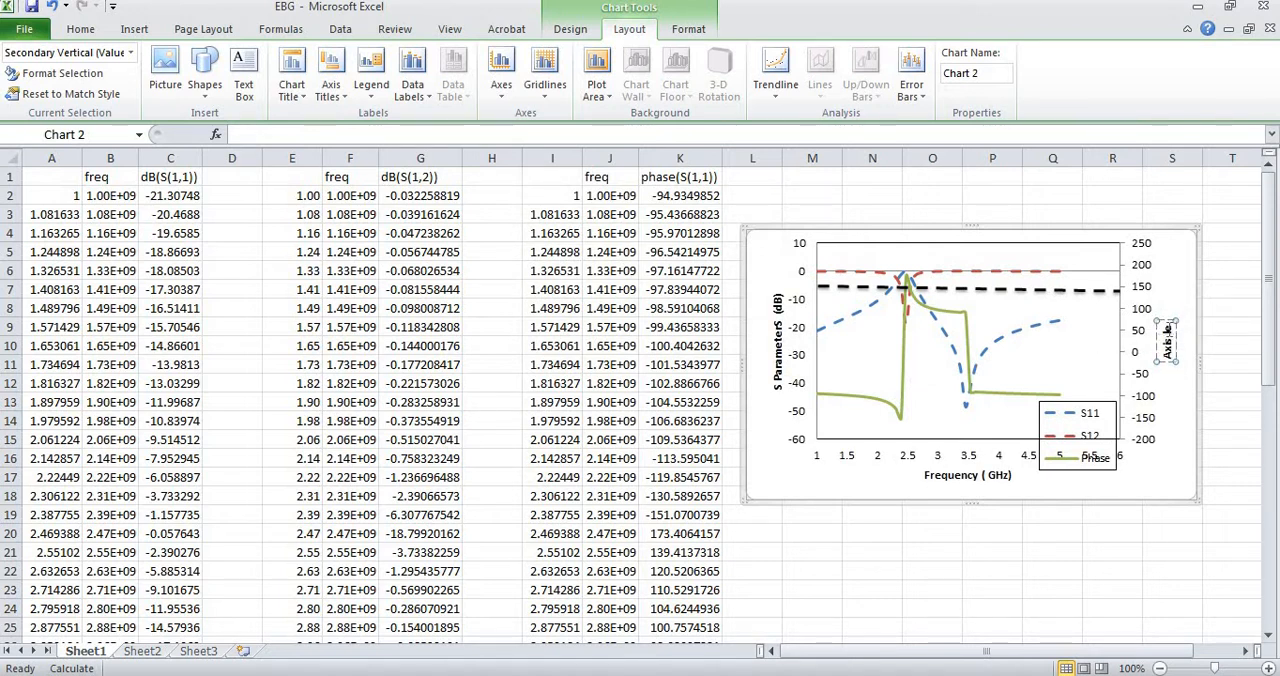
key("BackSpace")
key("BackSpace")
key("BackSpace")
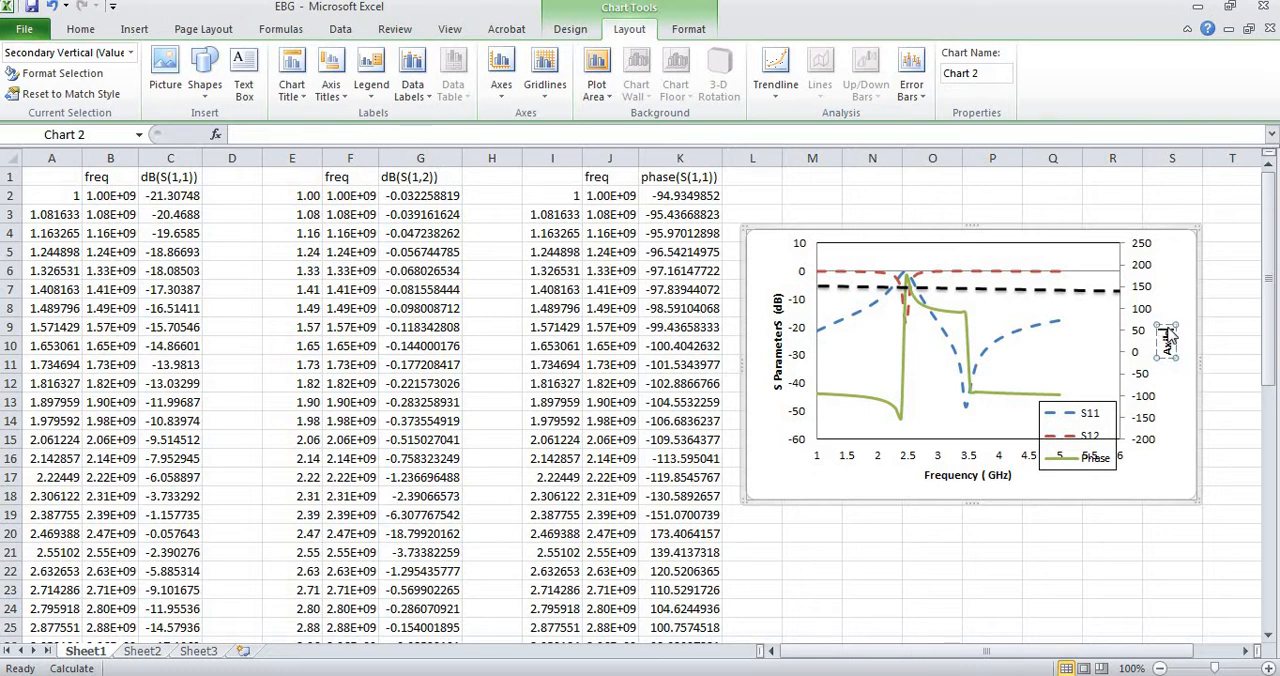
key("BackSpace")
key("BackSpace")
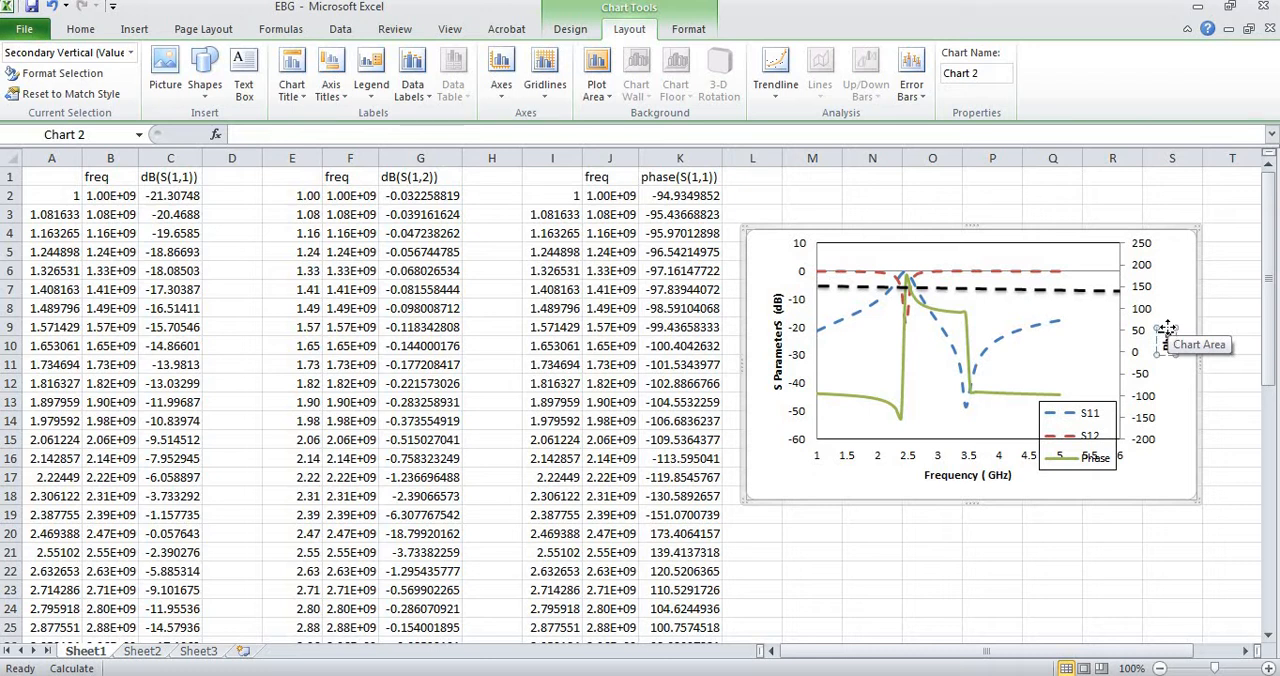
type("Phase")
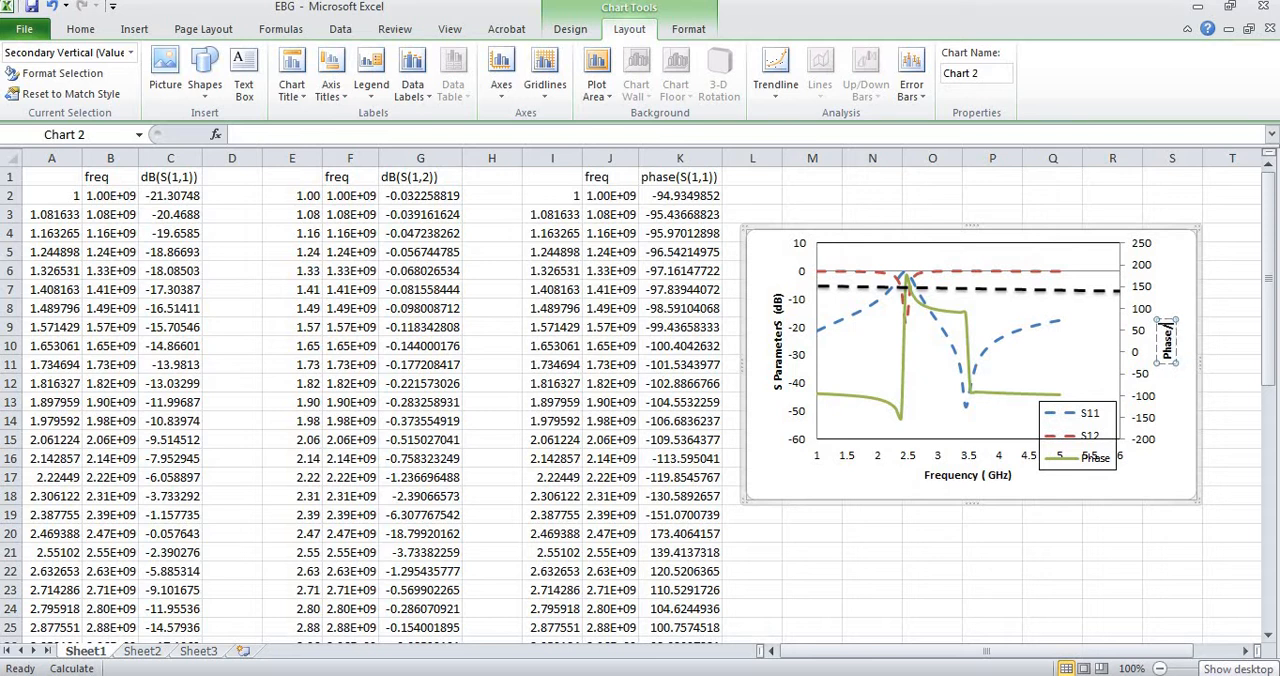
type("/D")
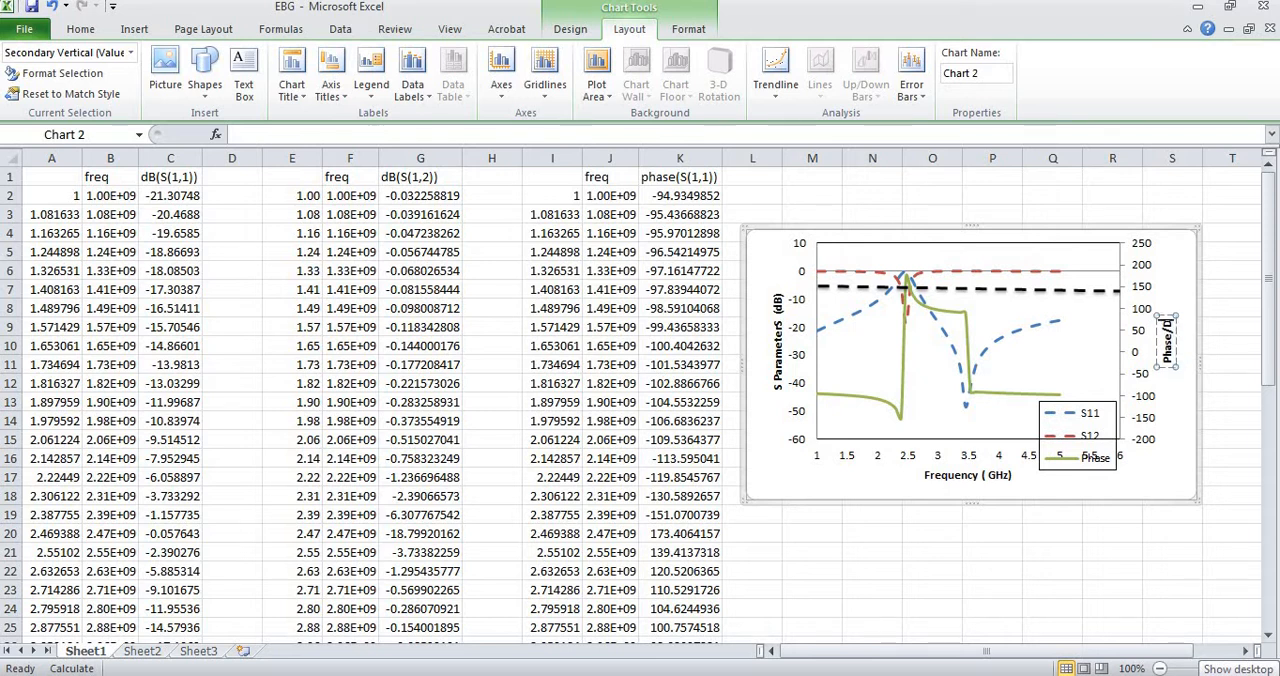
type("egree")
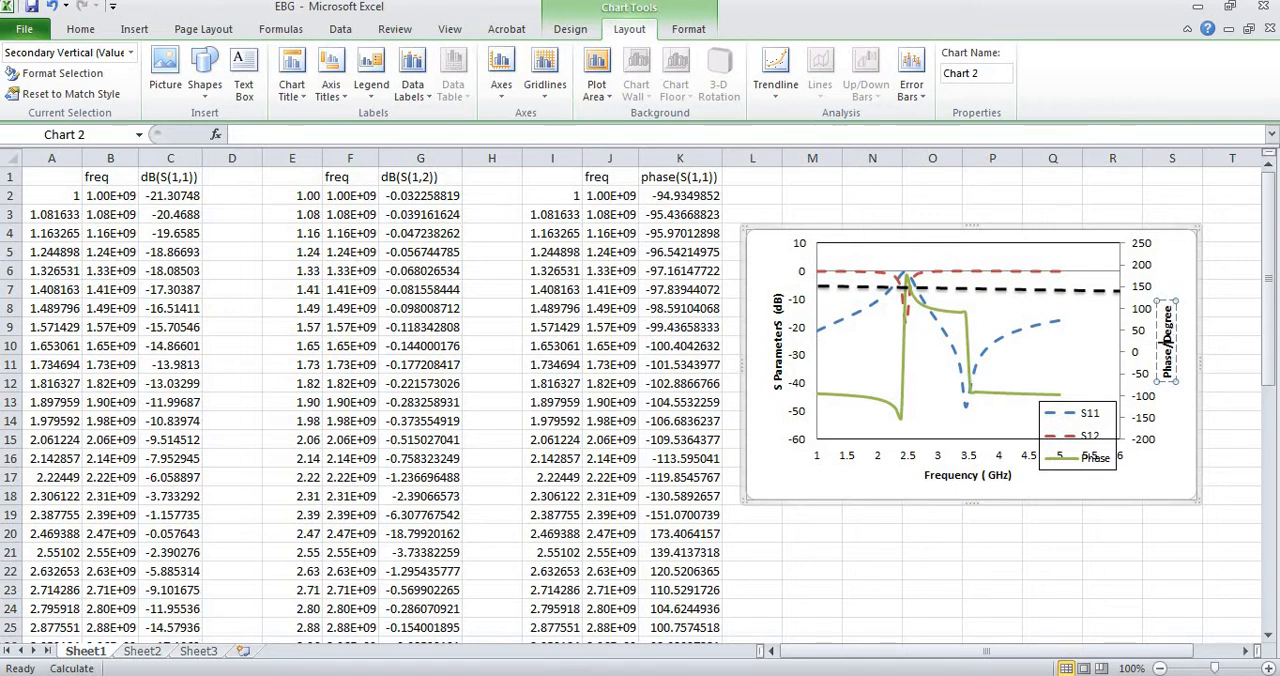
Switch to ADS to view the simulated S-parameter and phase plots, and return to the Excel chart.
left_click(1166, 478)
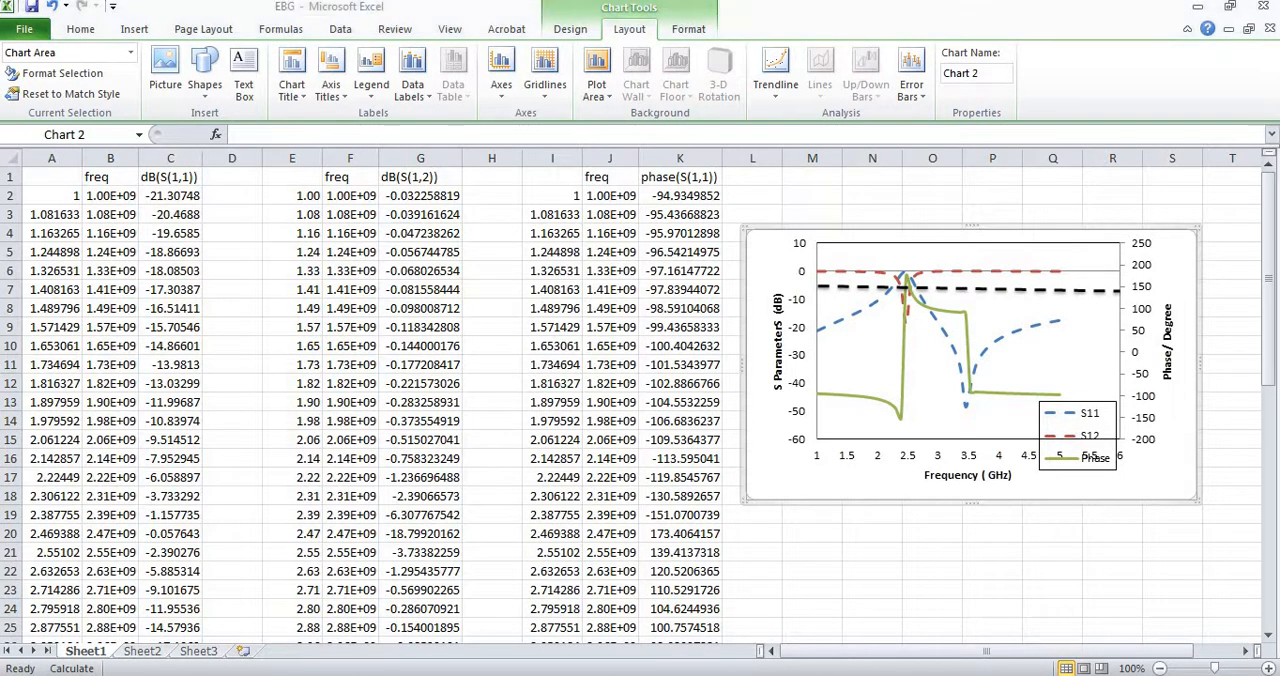
left_click(908, 675)
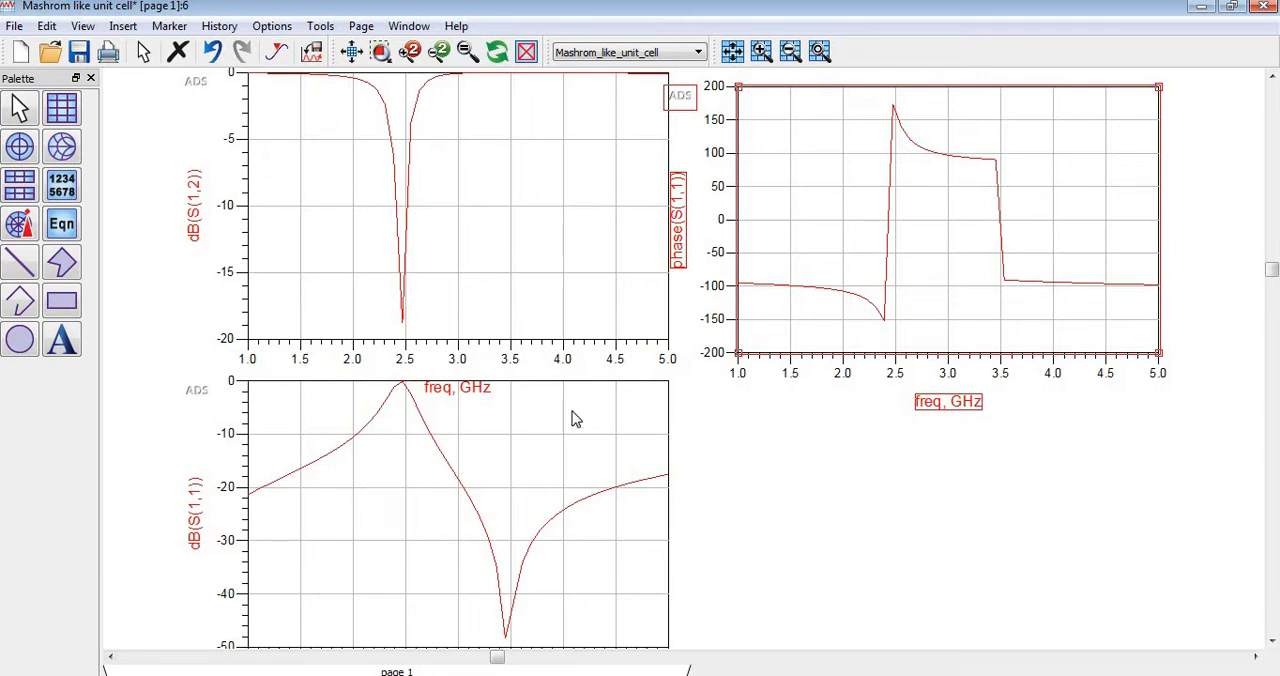
key("alt+Tab")
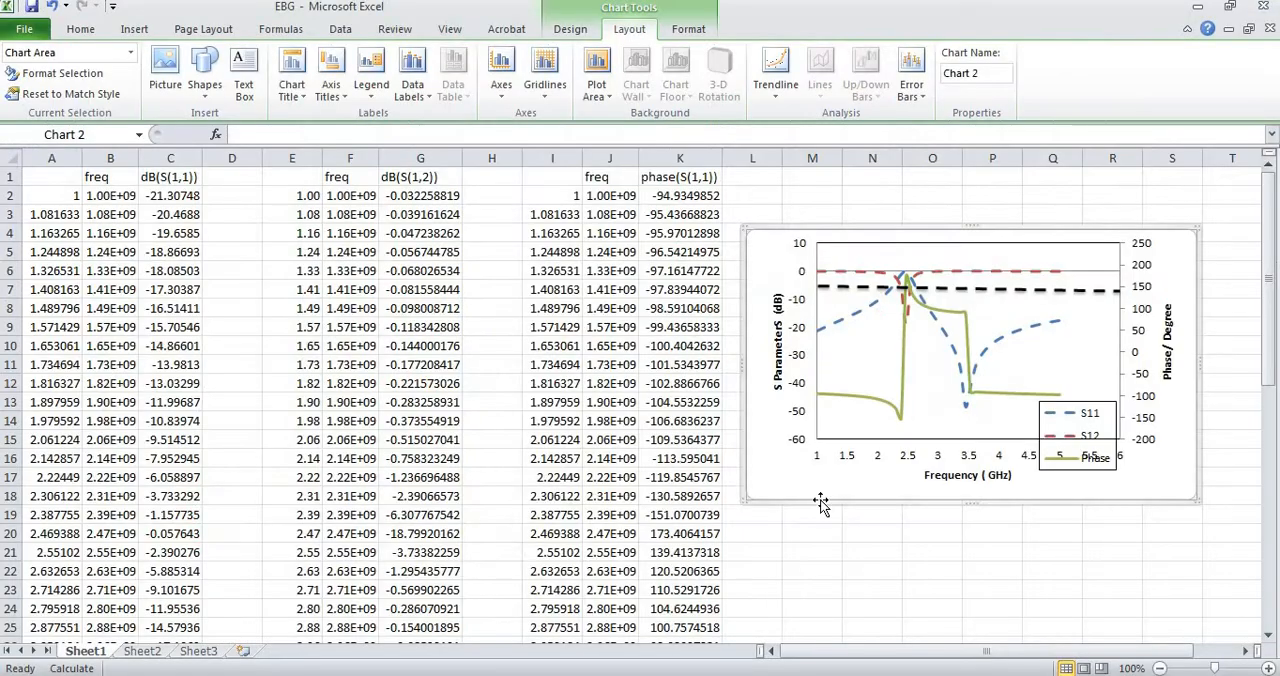
Set the chart's horizontal frequency axis to a fixed minimum of 1.5 and maximum of 3.
double_click(911, 458)
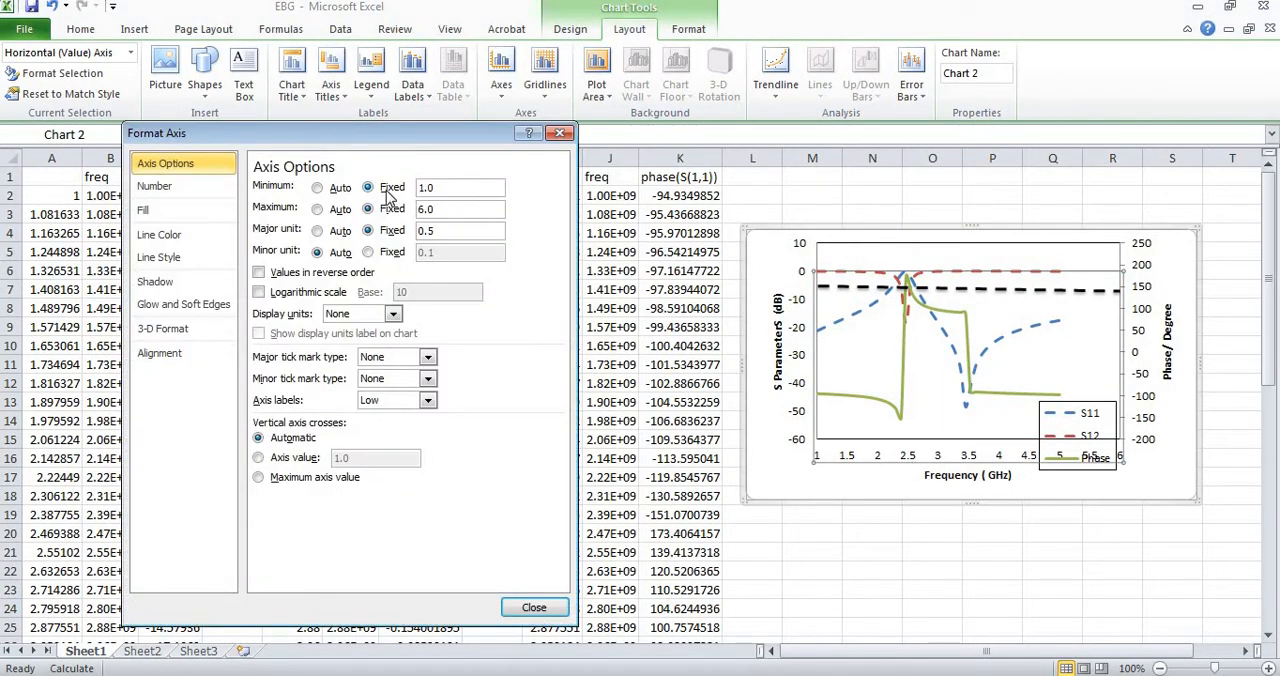
left_click(435, 192)
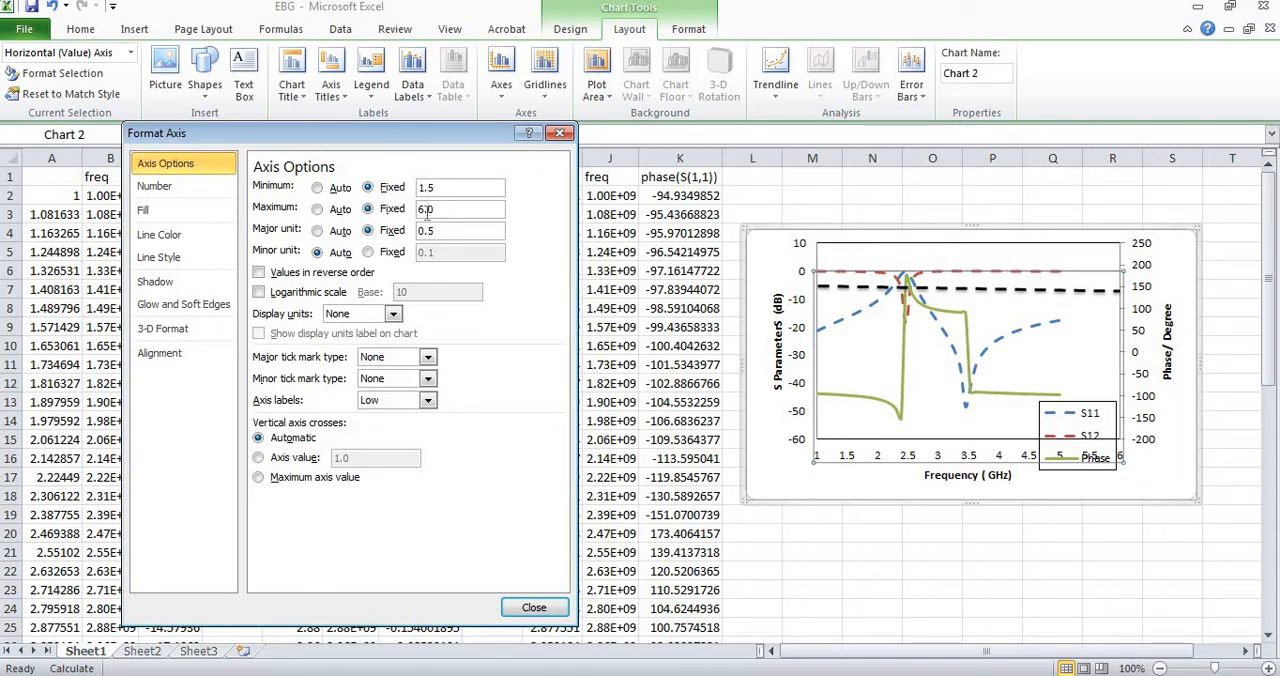
left_click(424, 211)
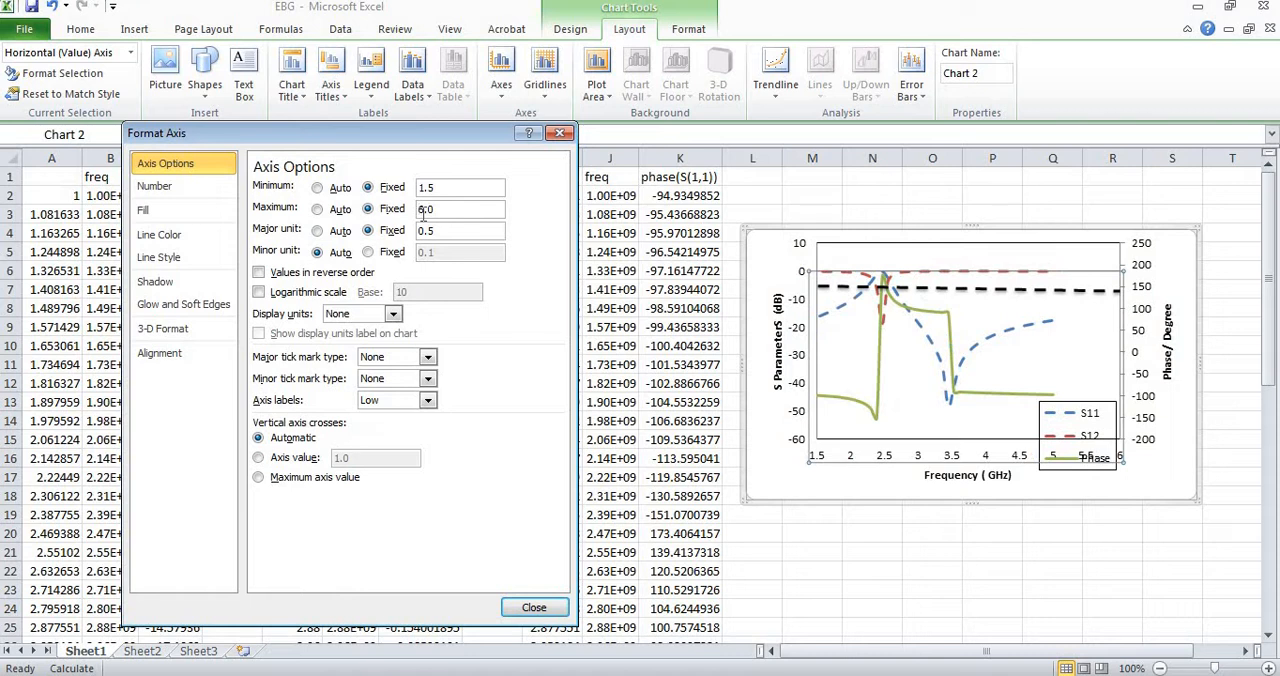
key("BackSpace")
left_click(547, 609)
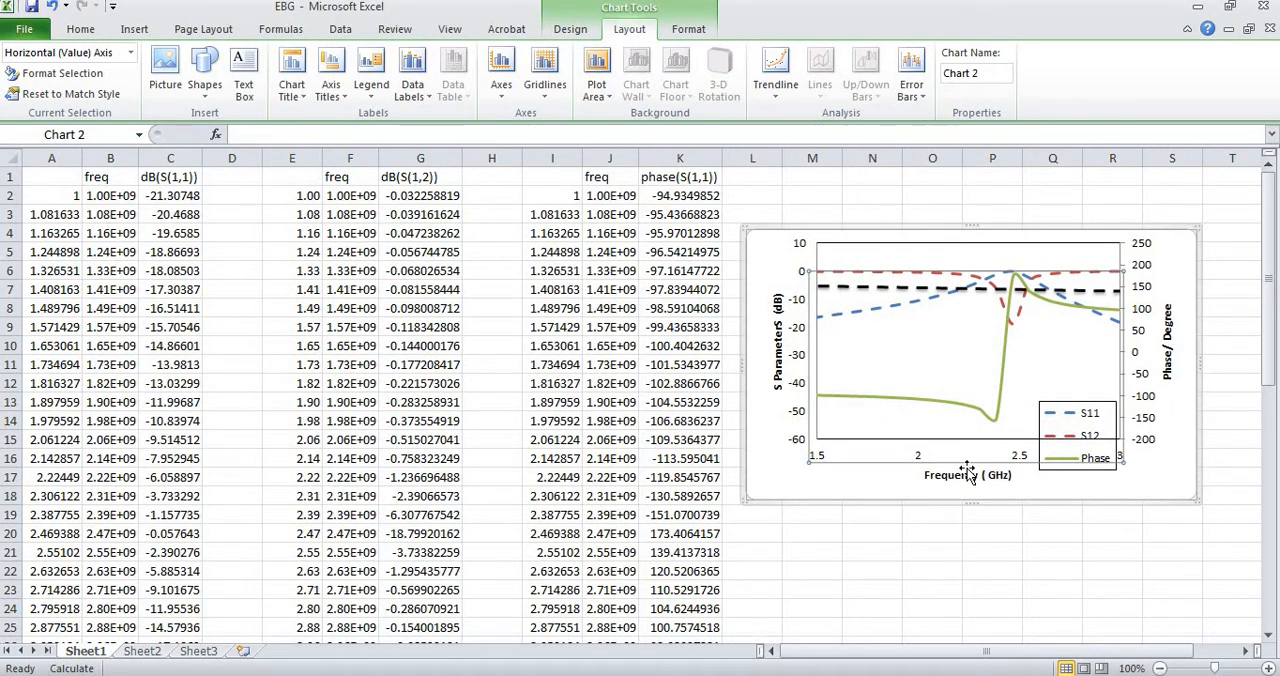
left_click(879, 496)
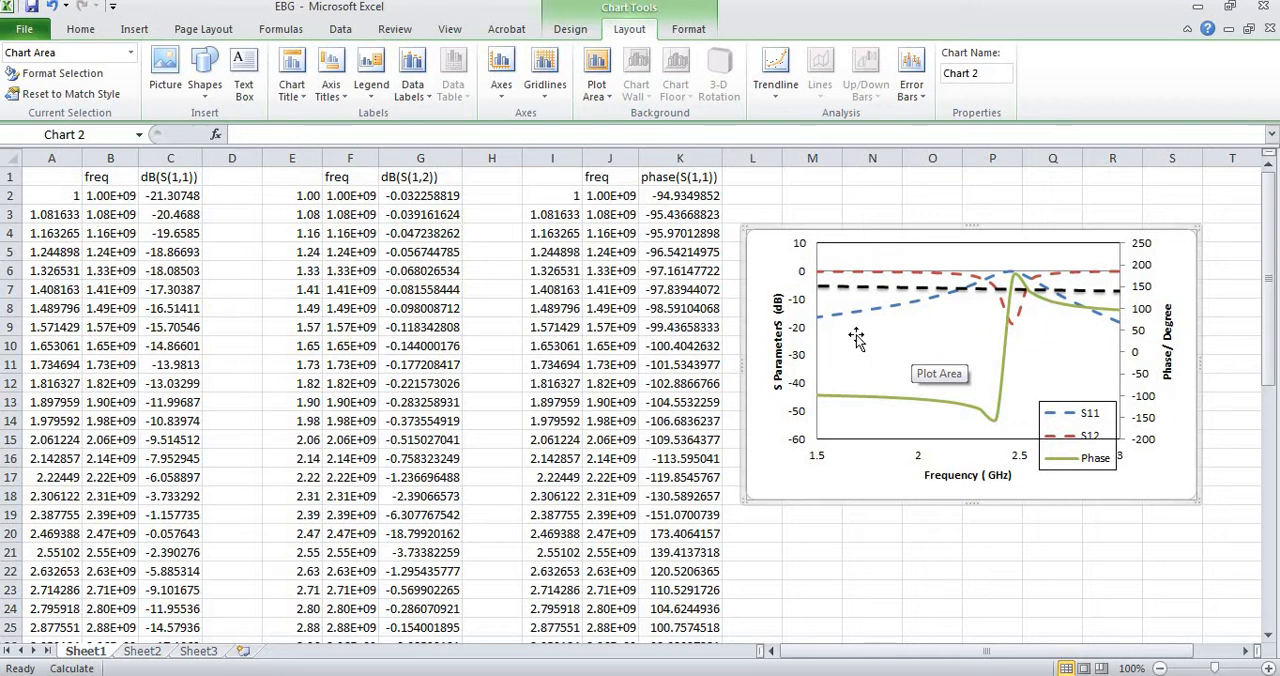
Set the primary vertical S-parameter axis to a fixed minimum of -25 and maximum of 0.
left_click(800, 362)
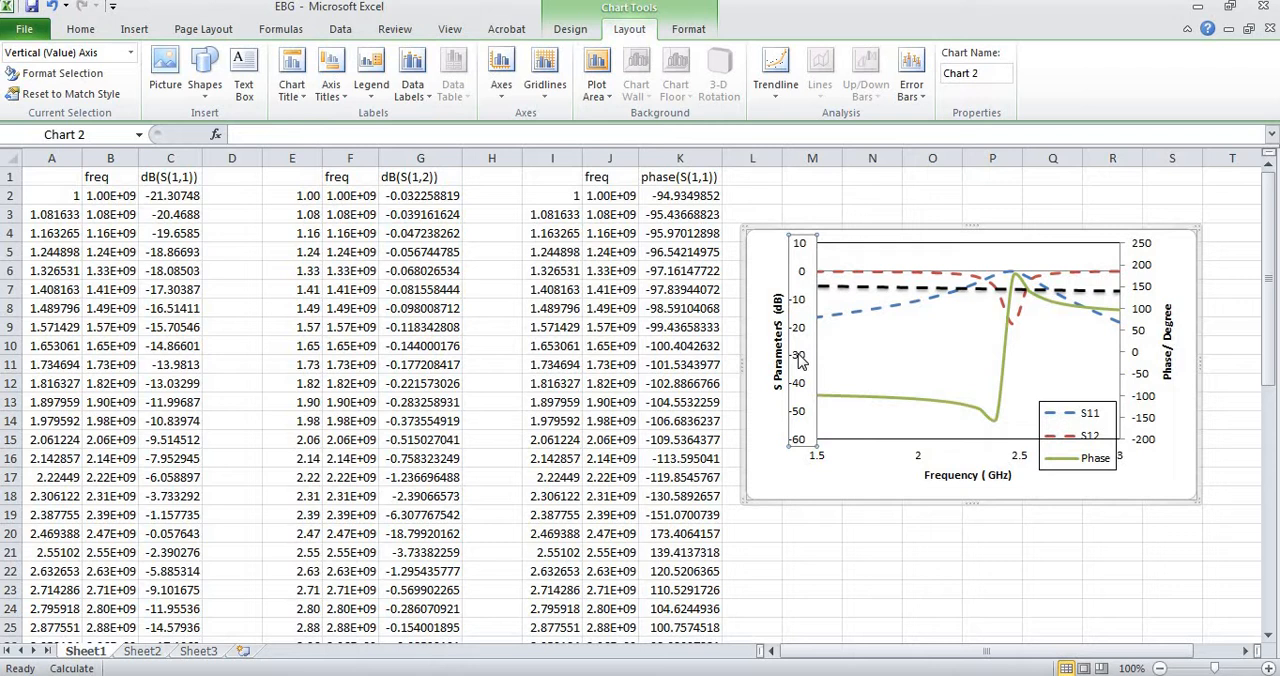
double_click(800, 362)
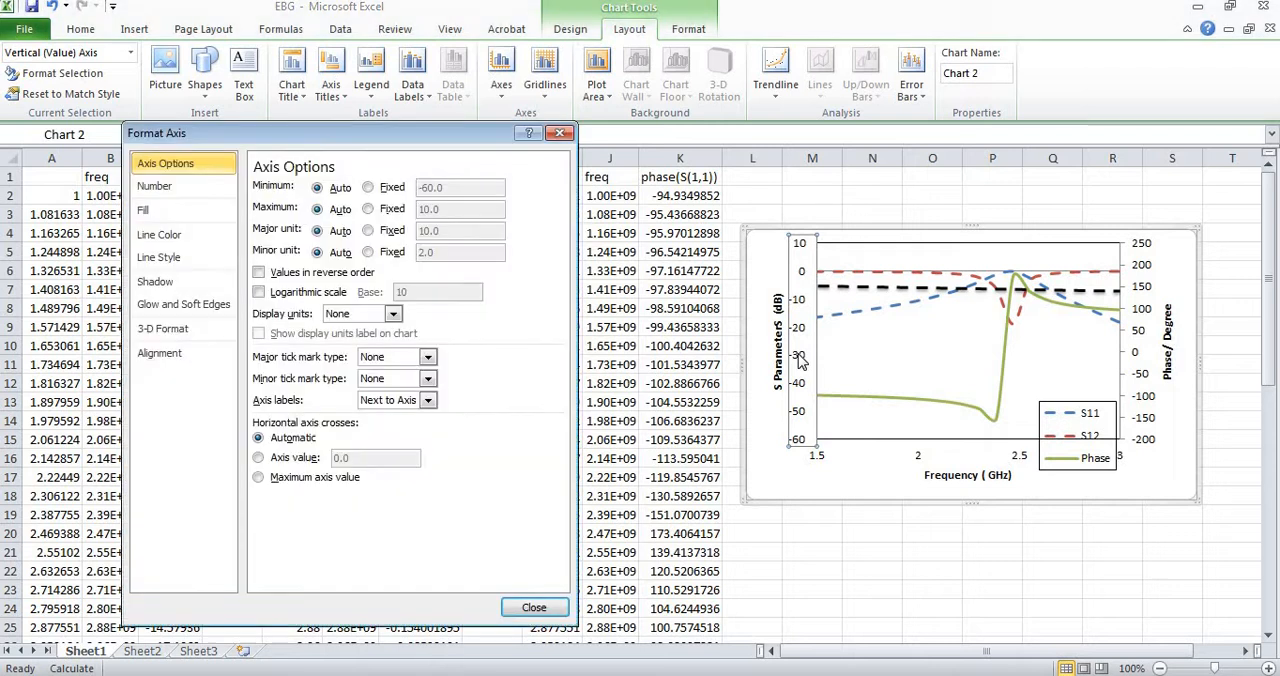
left_click(370, 188)
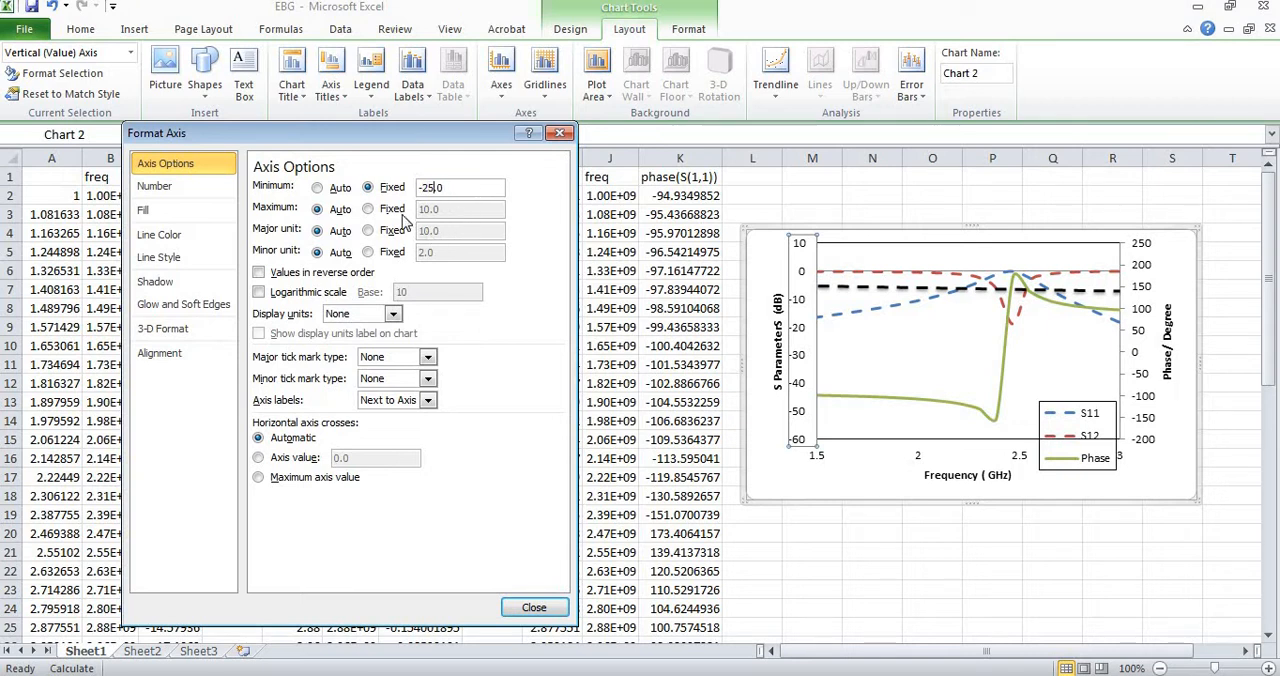
left_click(370, 209)
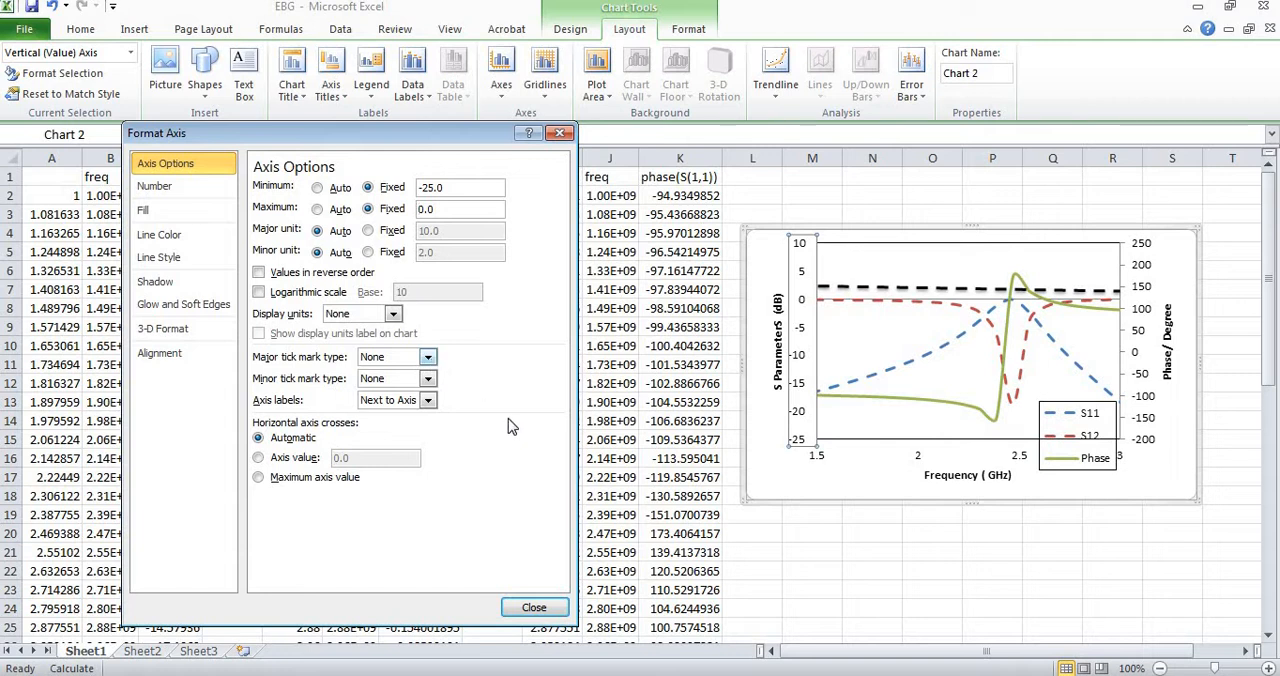
left_click(537, 607)
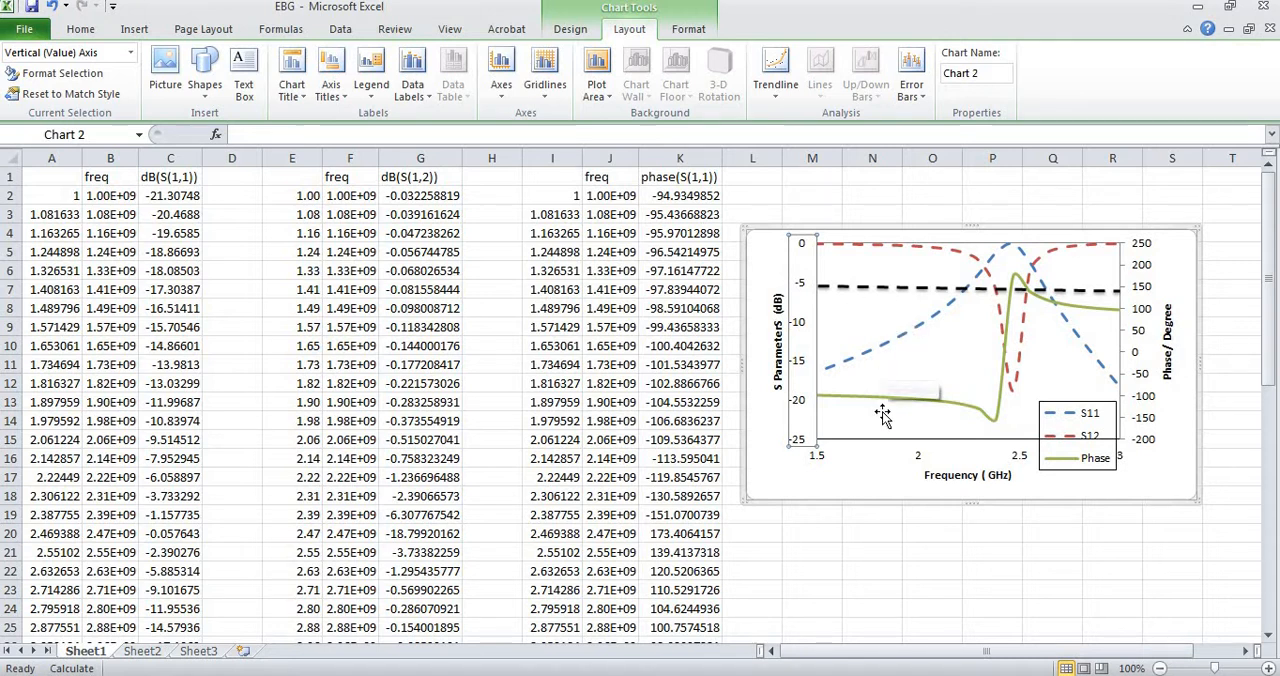
Move the black dashed reference line down to the -10 dB level of the primary vertical axis.
mouse_move(980, 414)
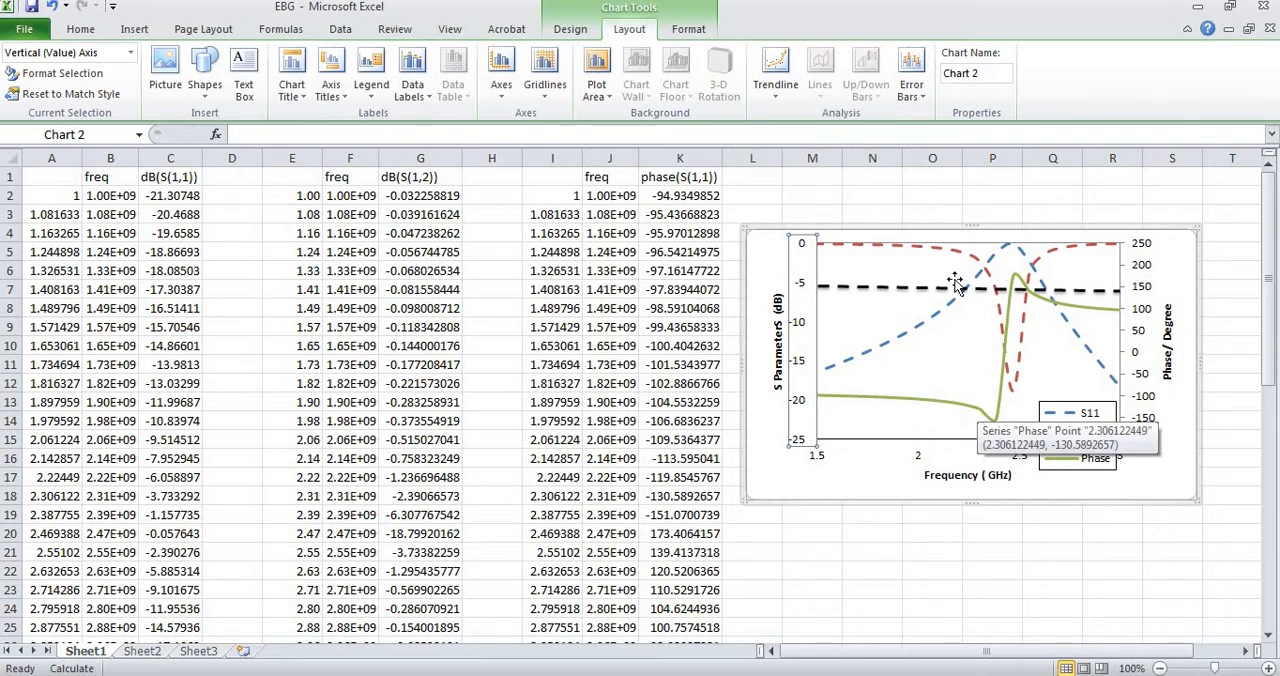
left_click_drag(920, 292, 917, 326)
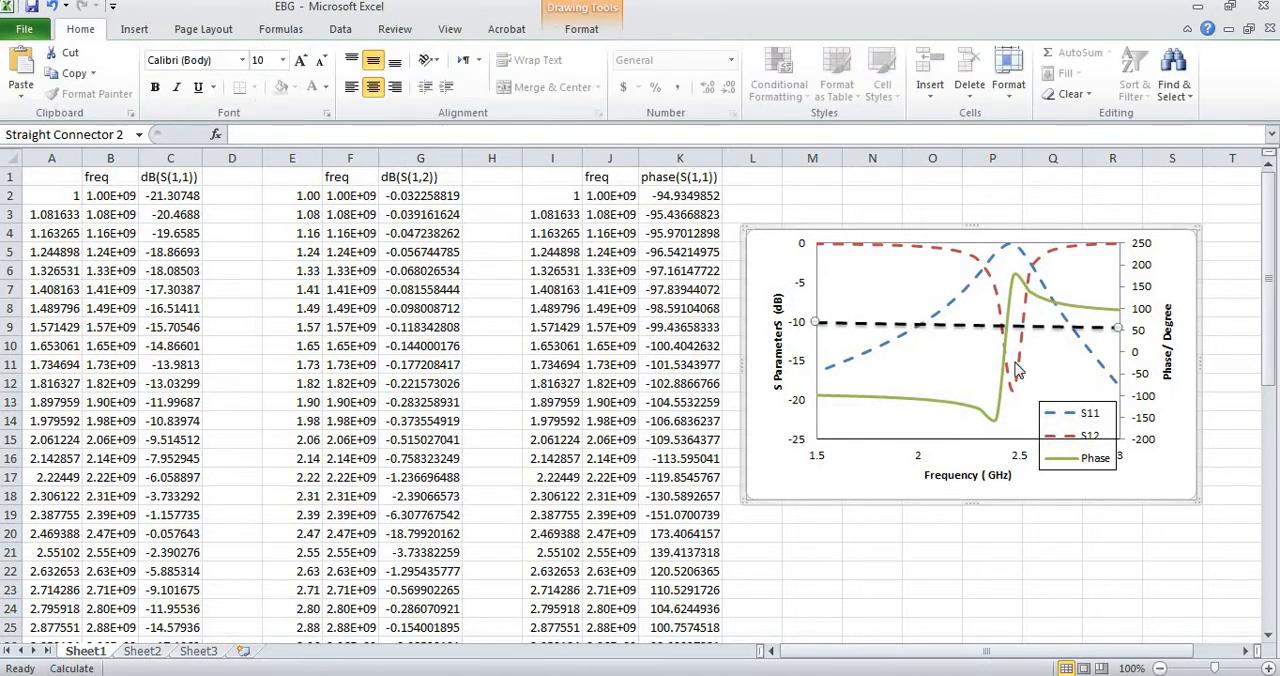
key("Escape")
Fix the secondary vertical phase axis's range at -180 to 180 and set its major tick mark type to None.
double_click(1147, 437)
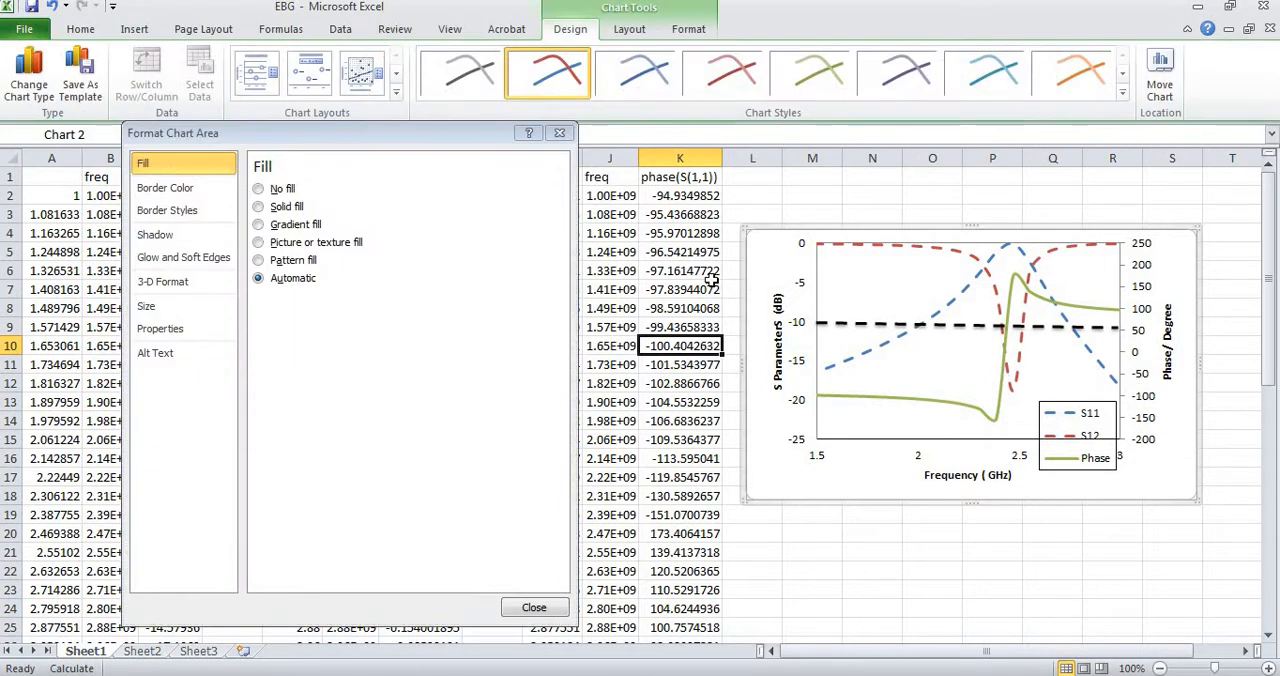
left_click(1138, 318)
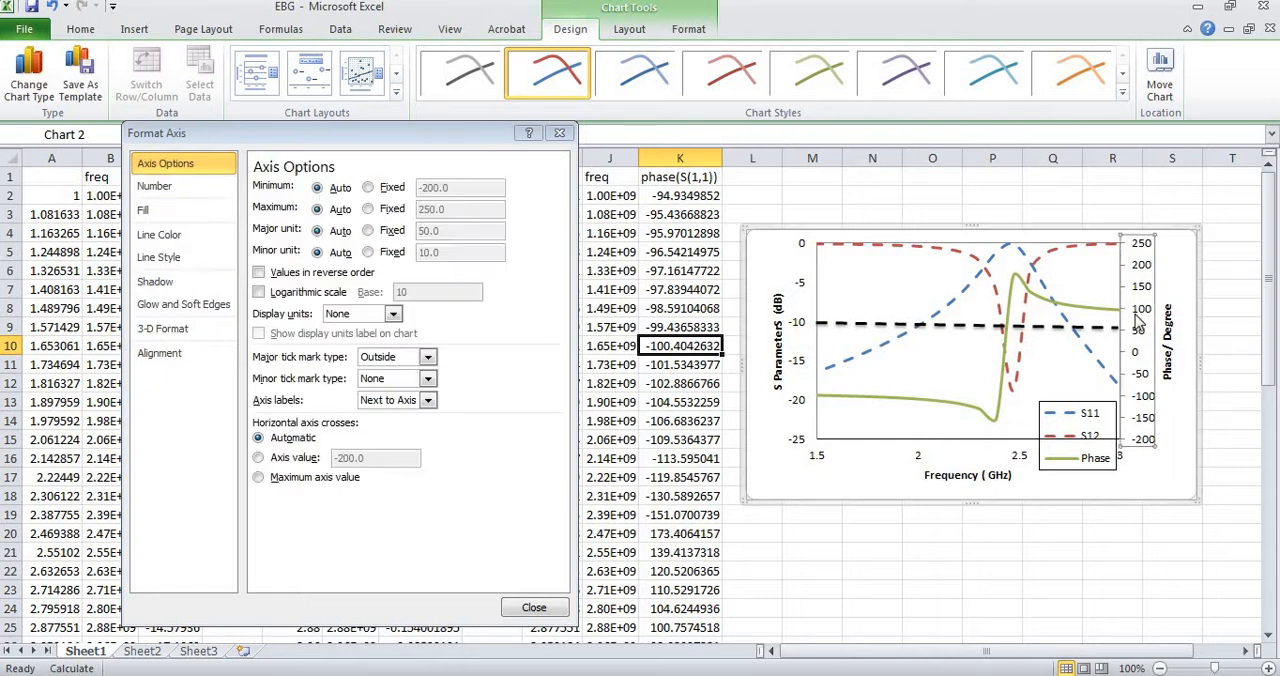
left_click(368, 187)
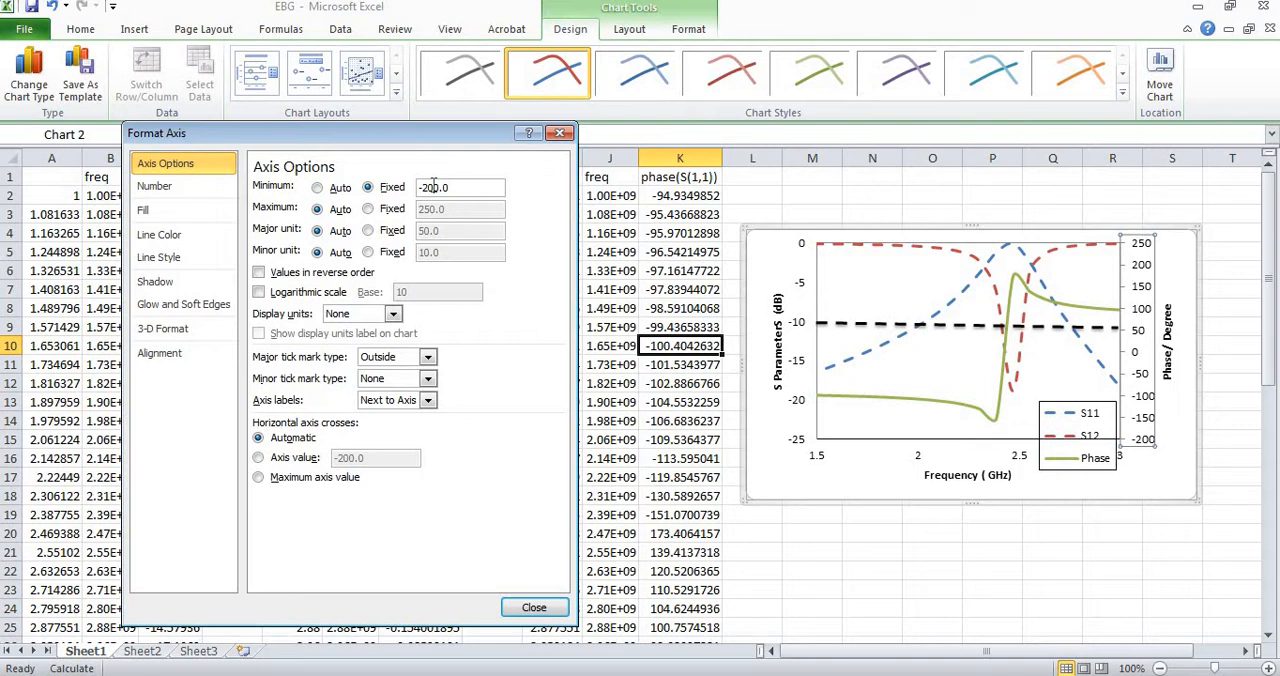
key("BackSpace")
left_click(368, 209)
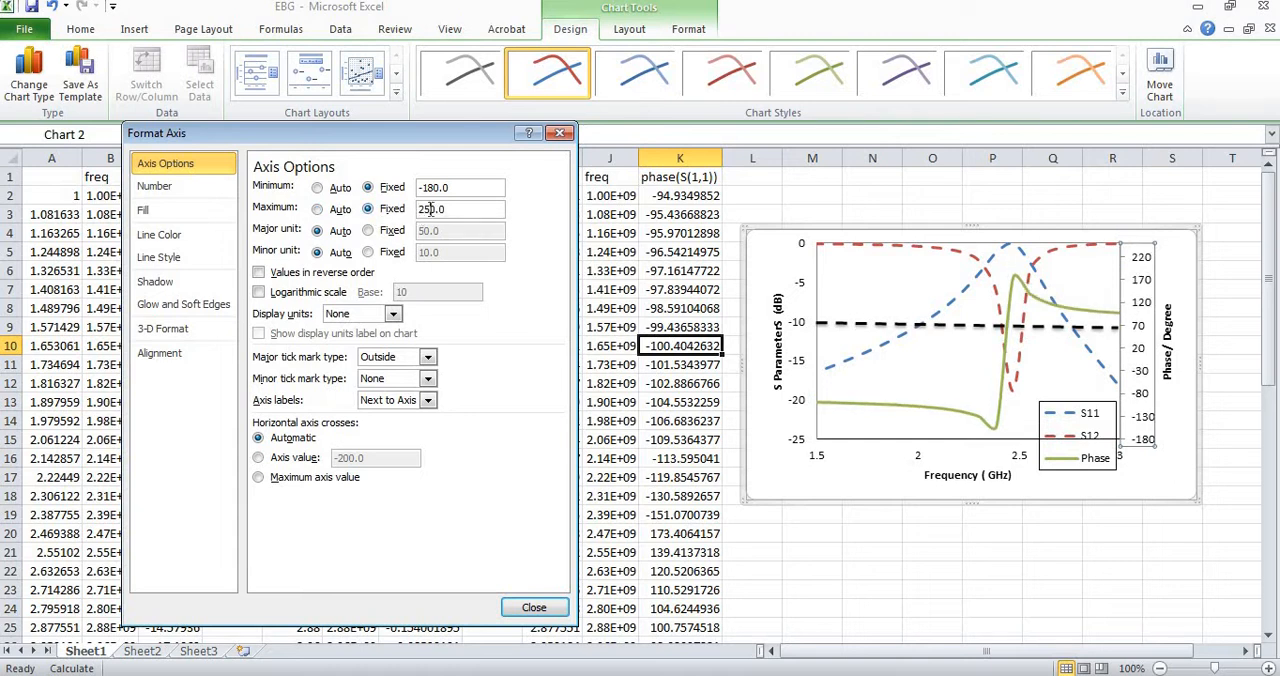
key("BackSpace")
key("BackSpace")
type("1800")
left_click(427, 357)
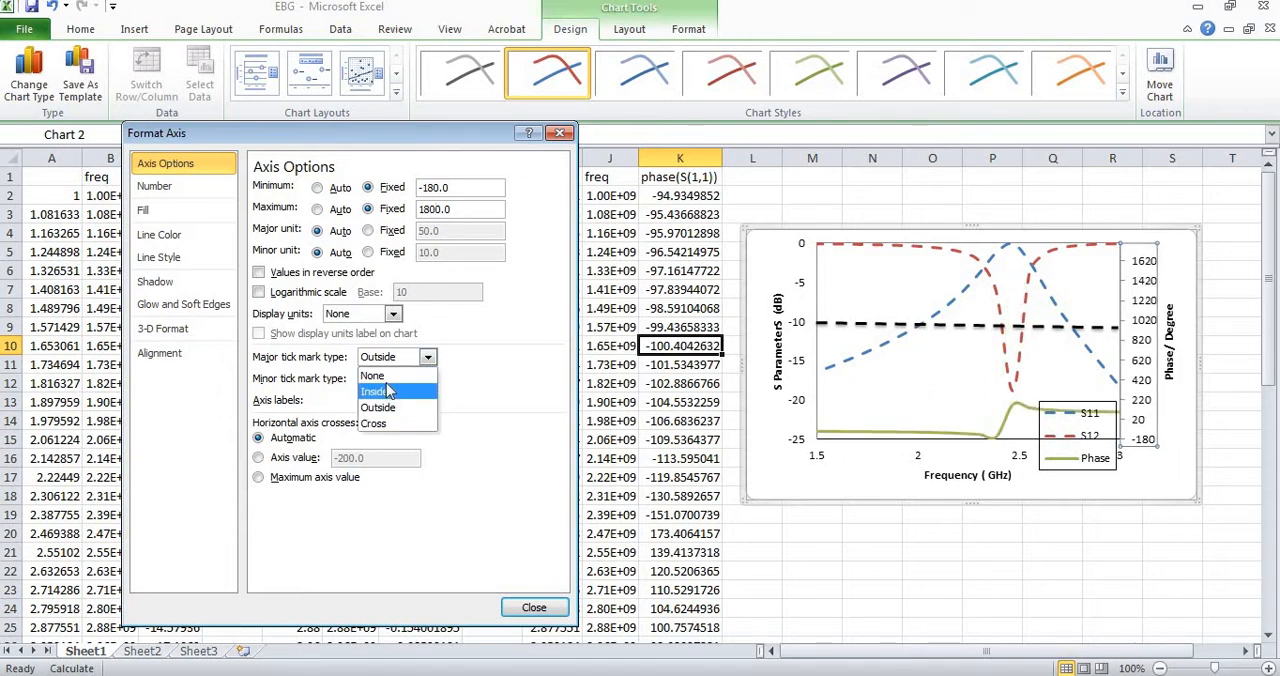
left_click(372, 375)
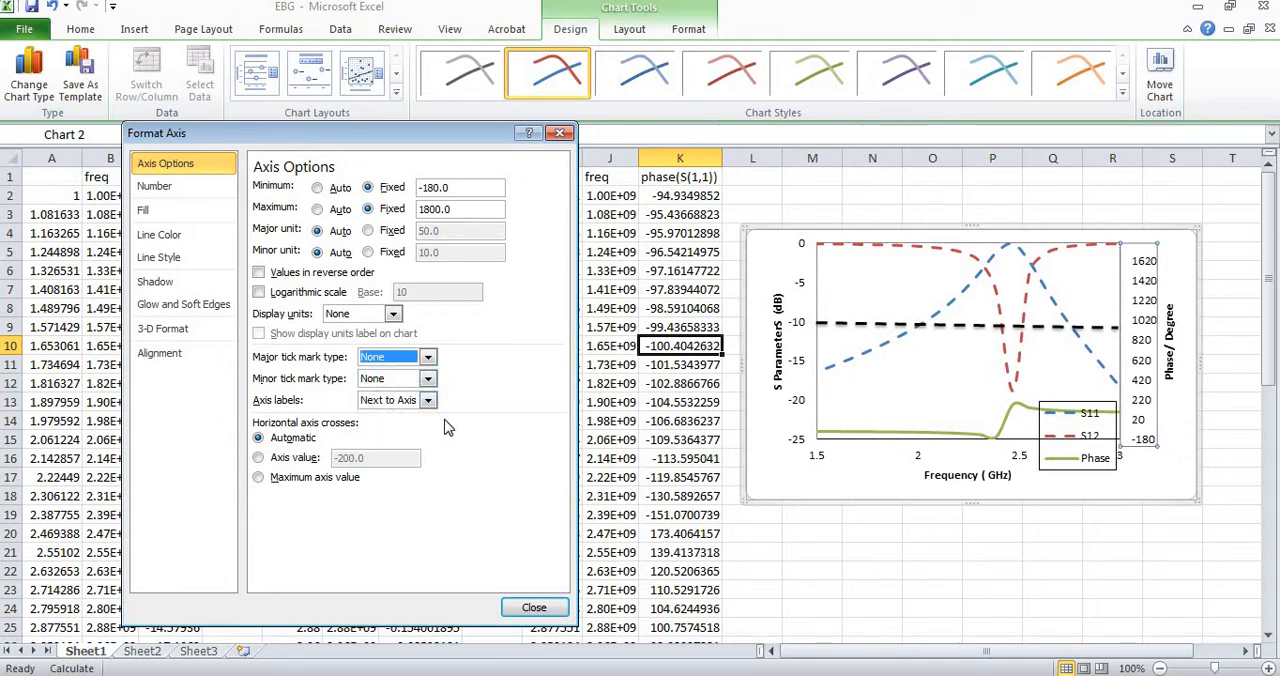
left_click(437, 210)
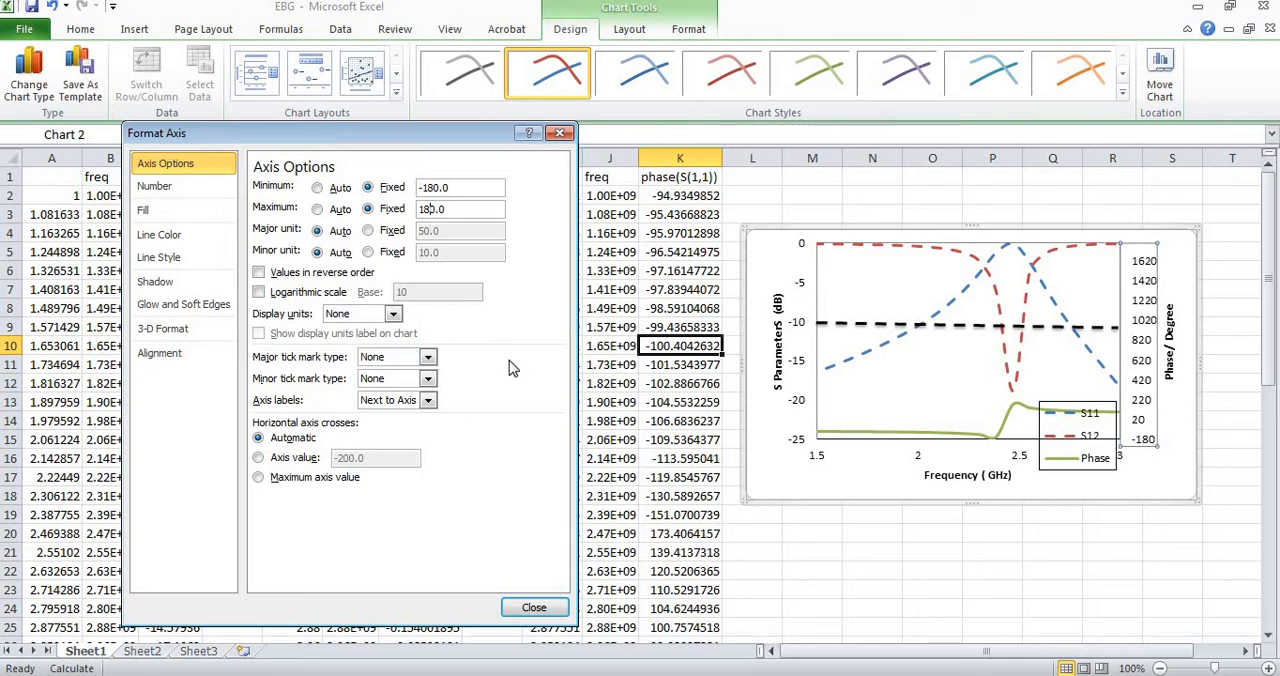
left_click(535, 612)
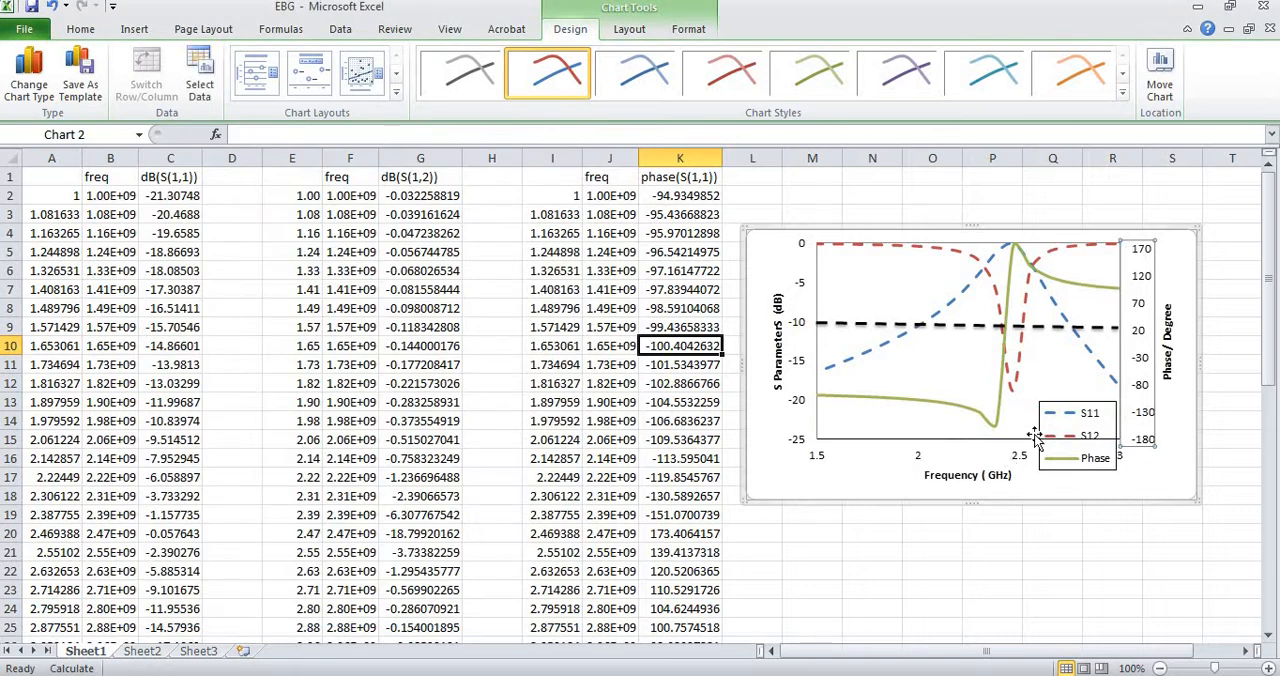
Set the secondary vertical axis's major unit to a fixed value of 10.
double_click(1148, 418)
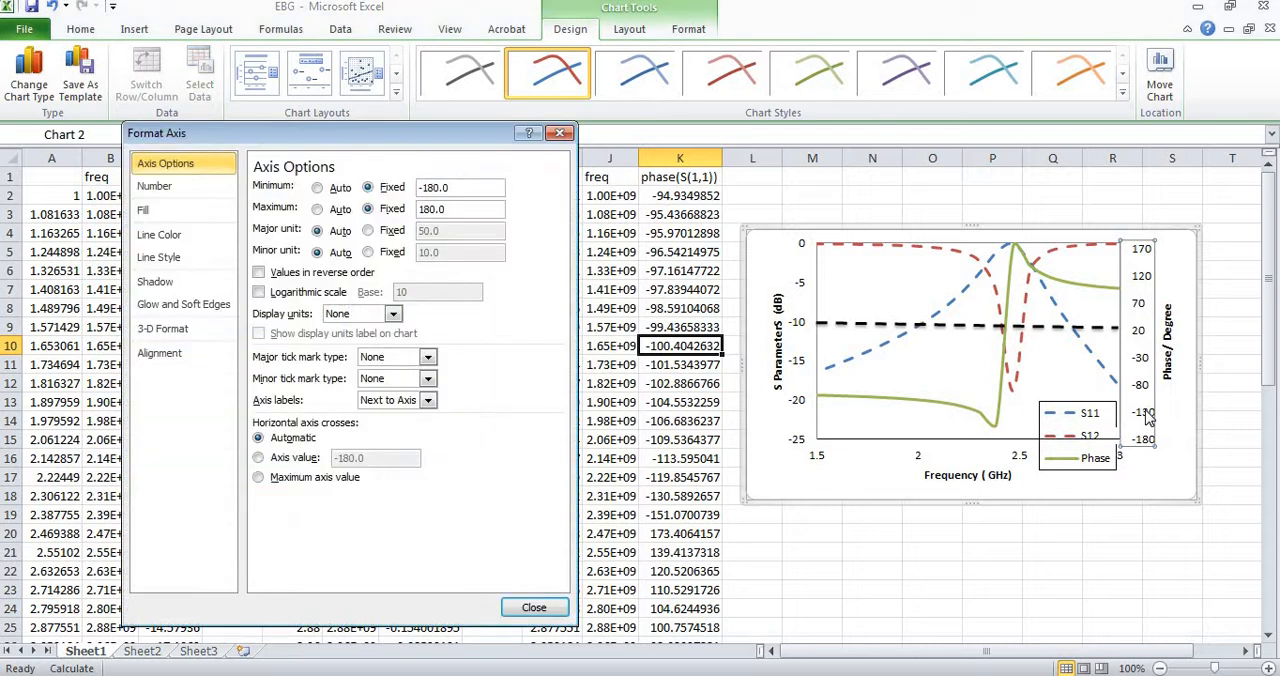
left_click(369, 231)
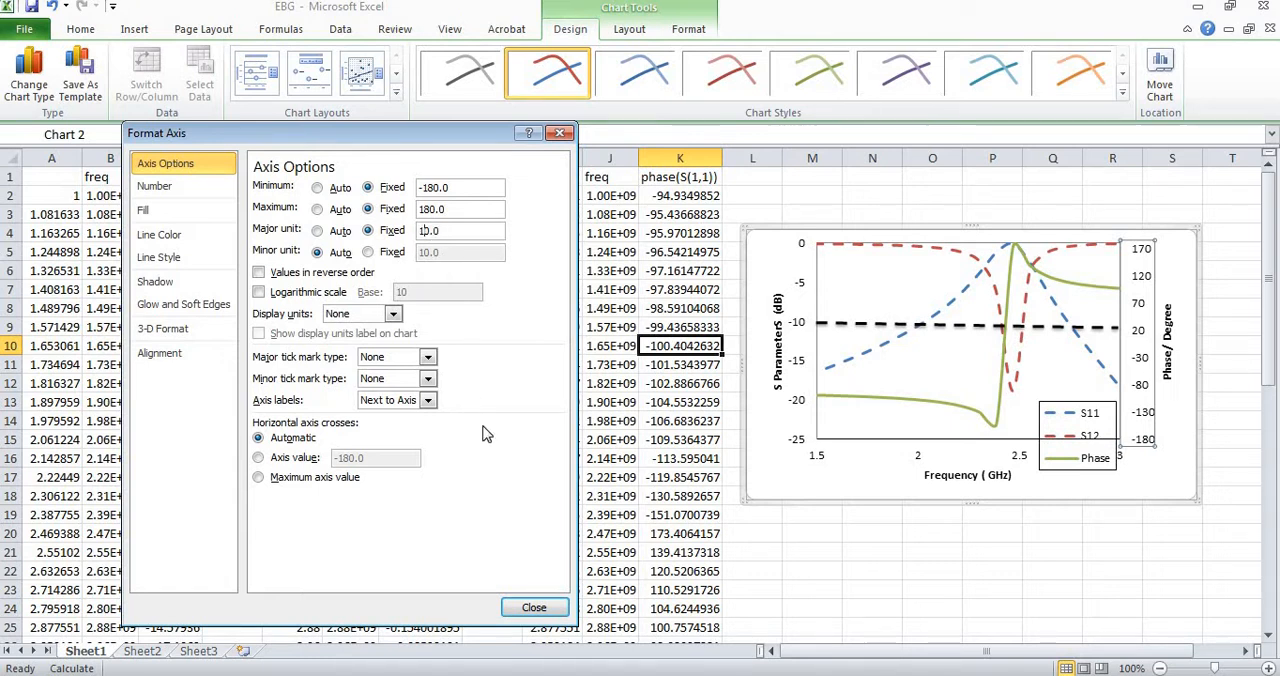
left_click(549, 612)
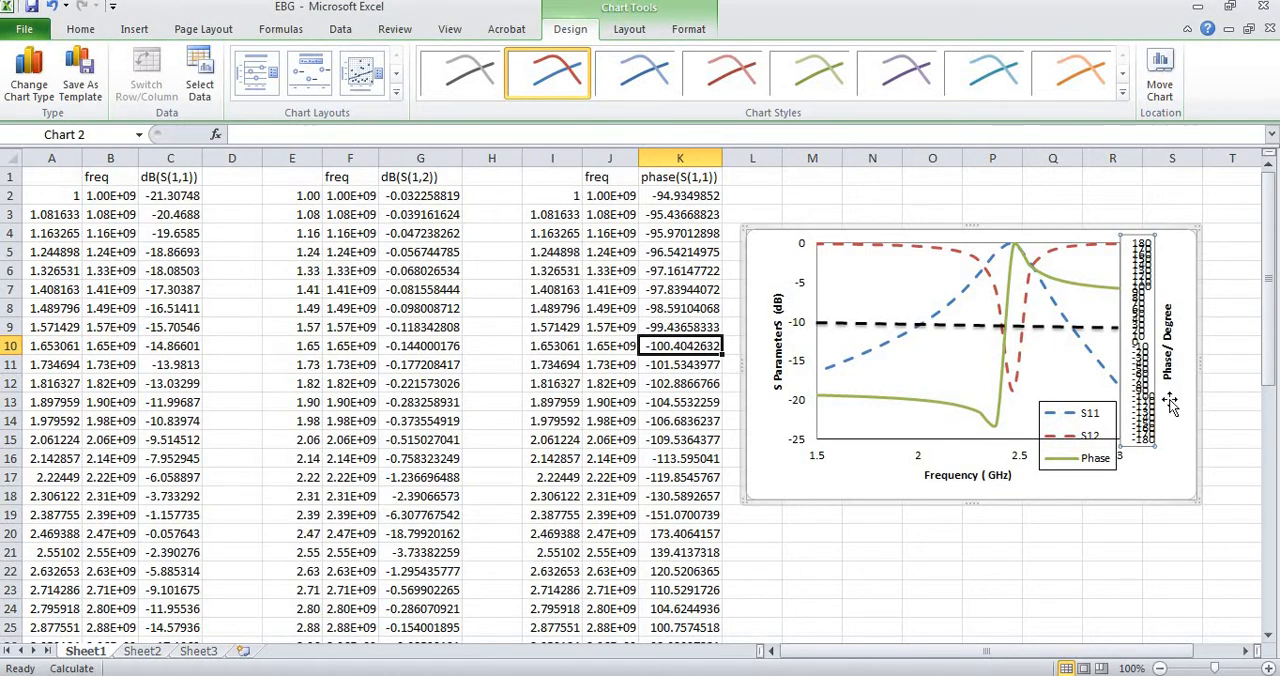
Set the secondary vertical axis's fixed major unit to 20.
double_click(1149, 426)
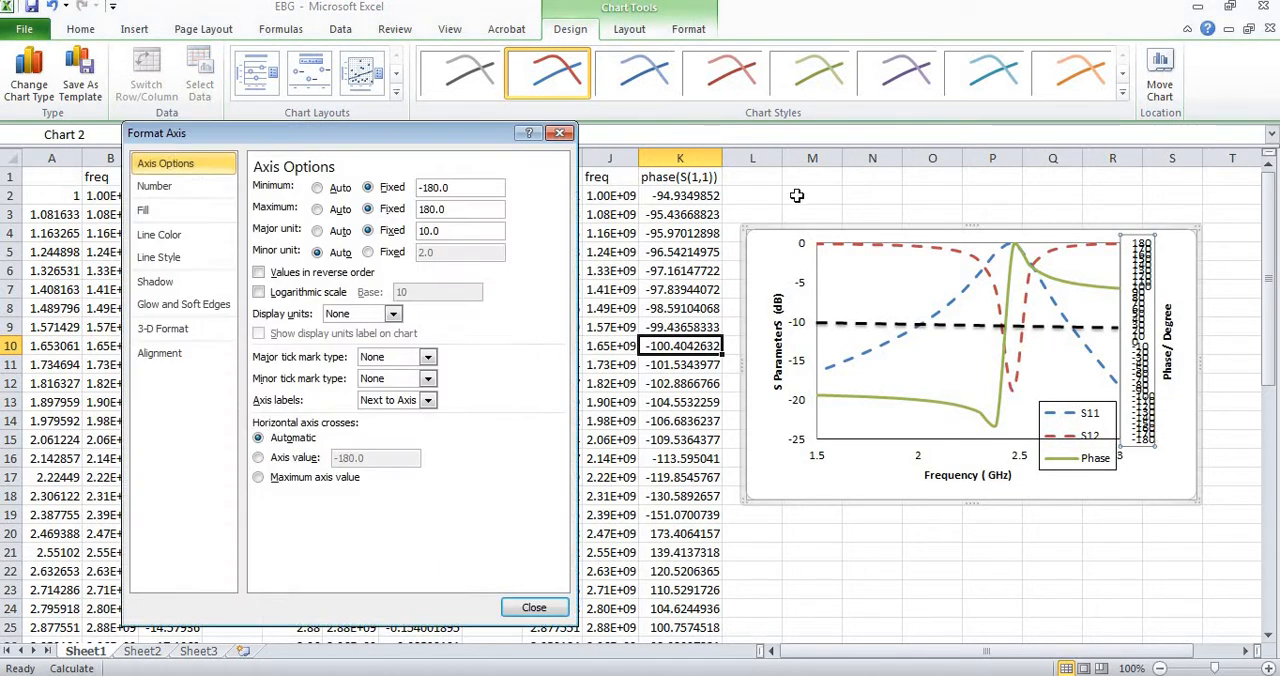
left_click(427, 231)
key("BackSpace")
type("2")
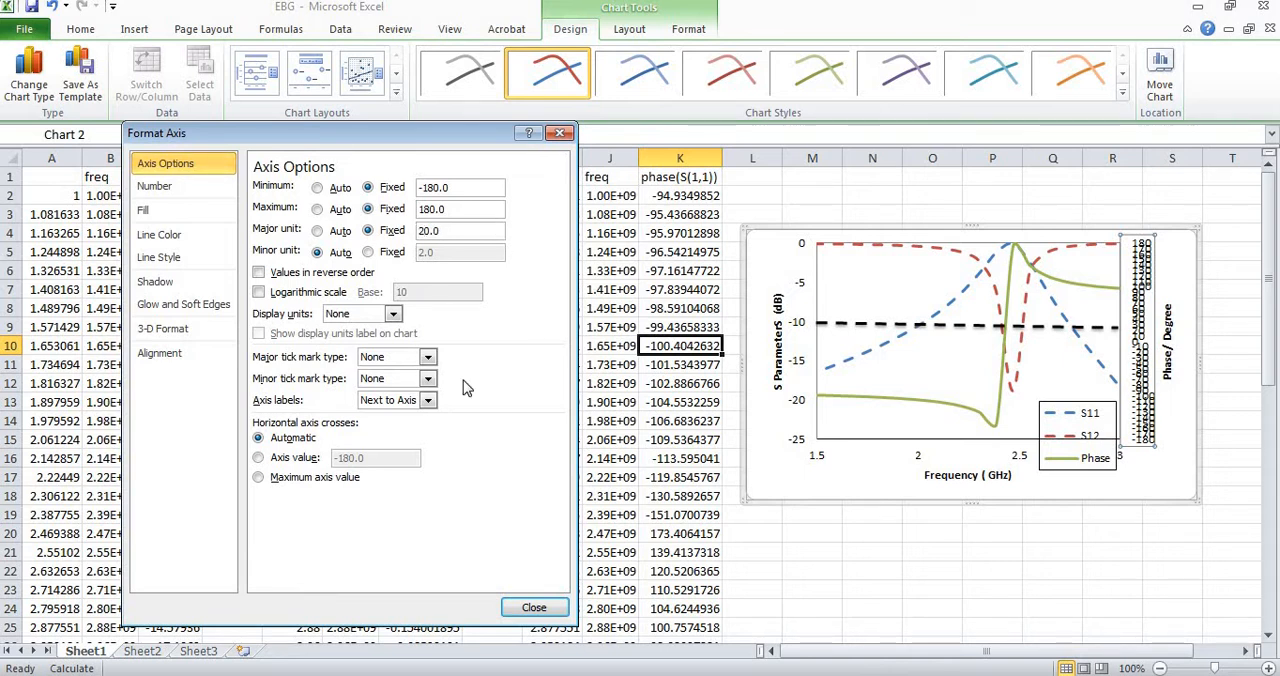
left_click(535, 608)
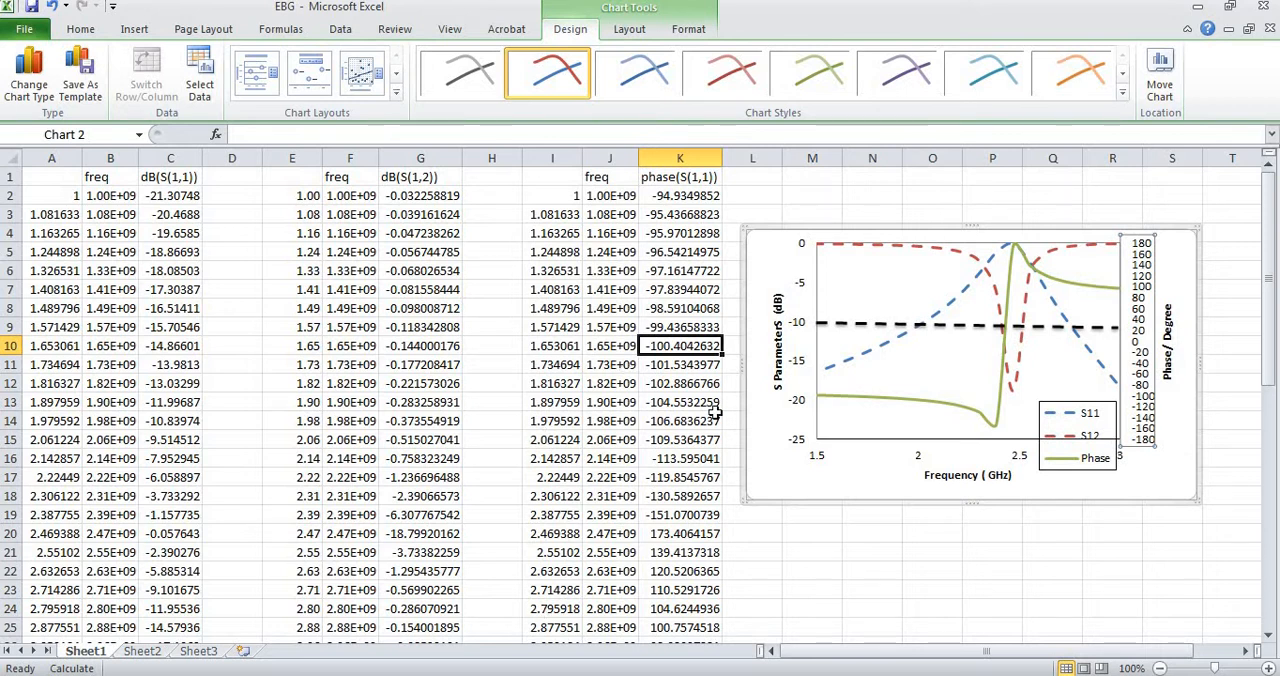
Switch to ADS to review the unit cell's equivalent-circuit schematic, and return to the Excel chart.
mouse_move(1006, 332)
left_click(835, 662)
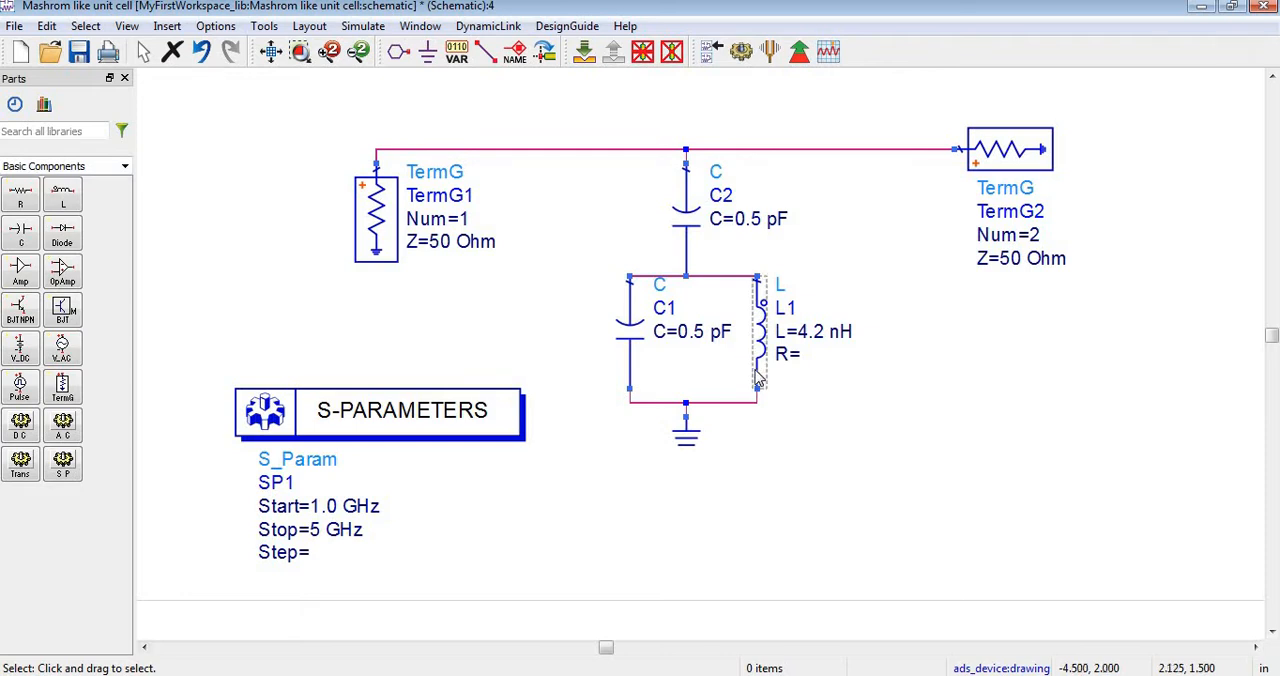
mouse_move(754, 675)
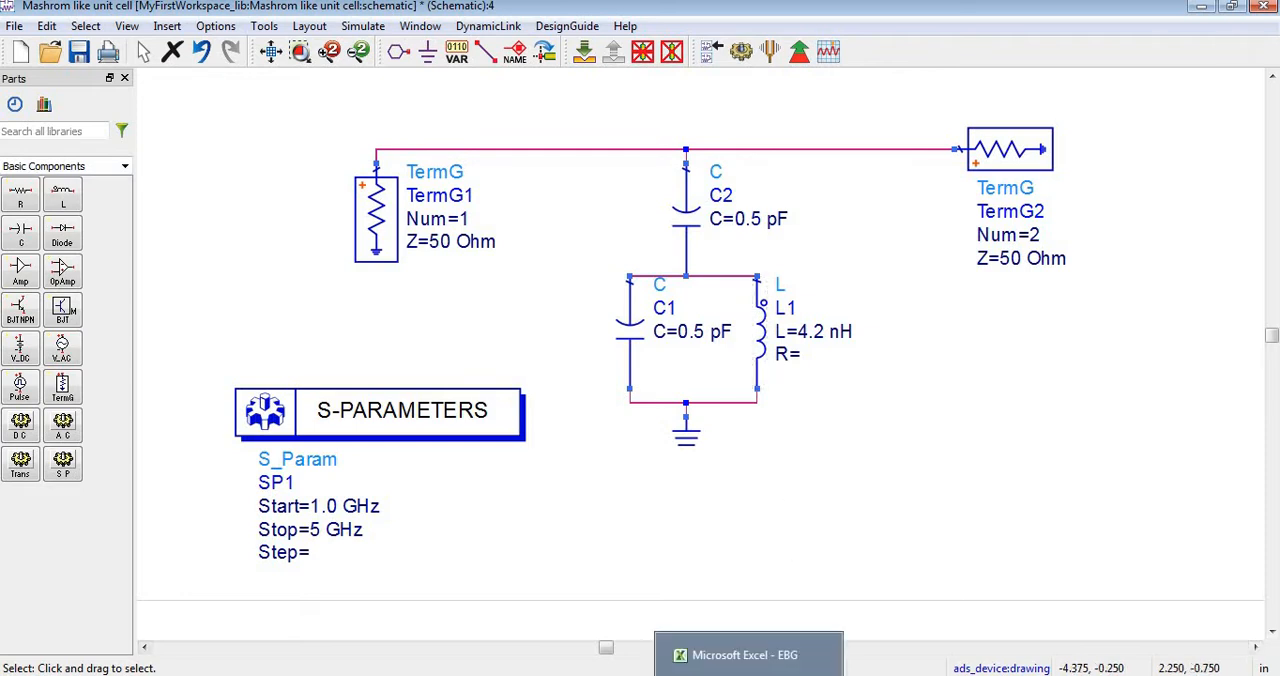
left_click(748, 655)
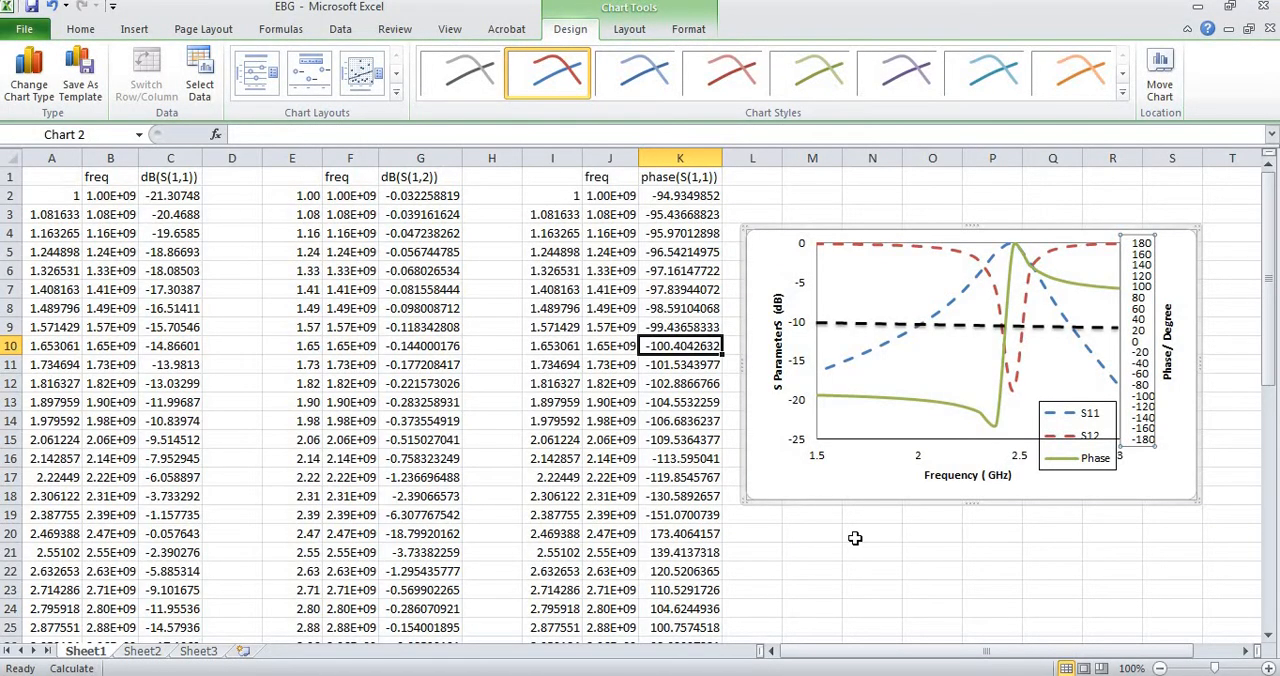
Move the chart legend fully inside the plot area's lower-right corner, clear of the frequency axis labels.
left_click(1058, 420)
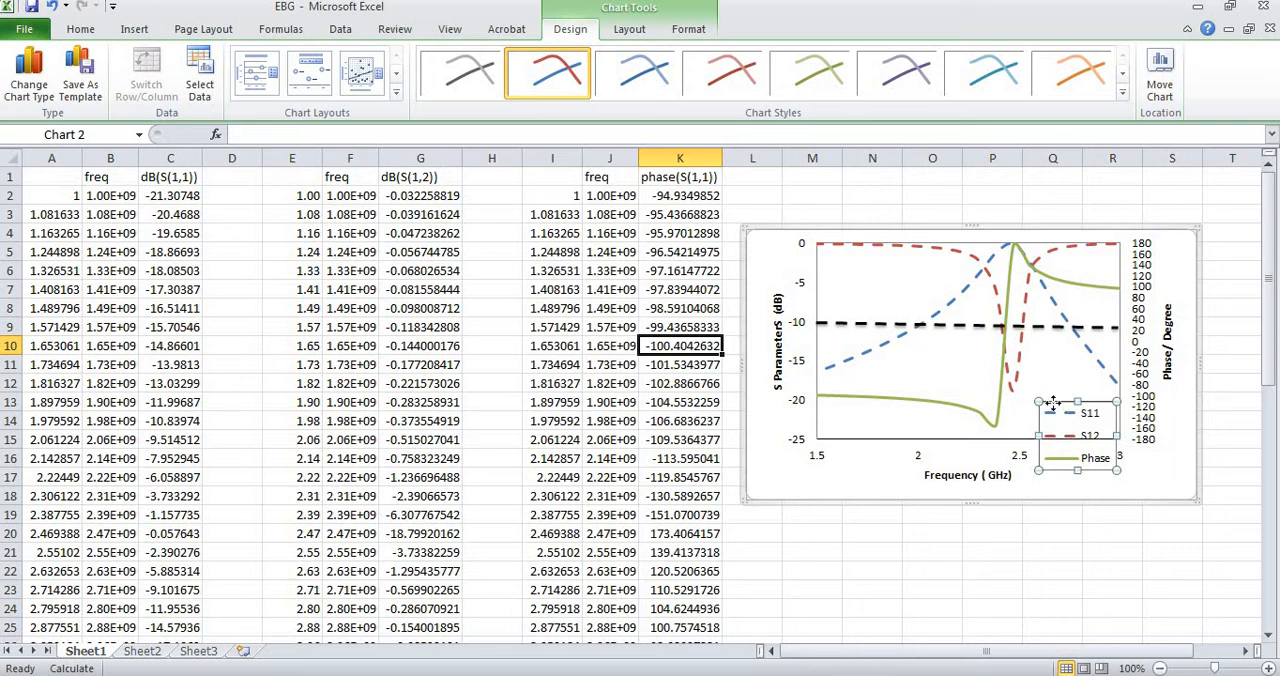
left_click_drag(1053, 402, 1046, 394)
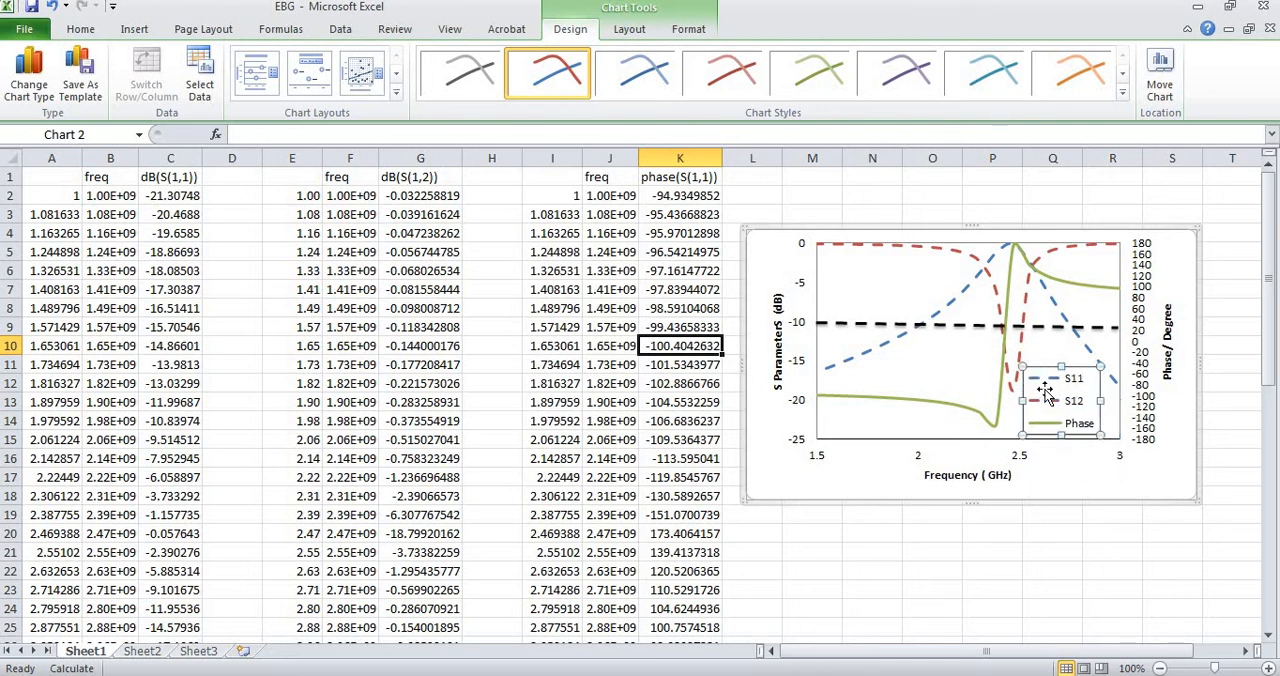
left_click(846, 480)
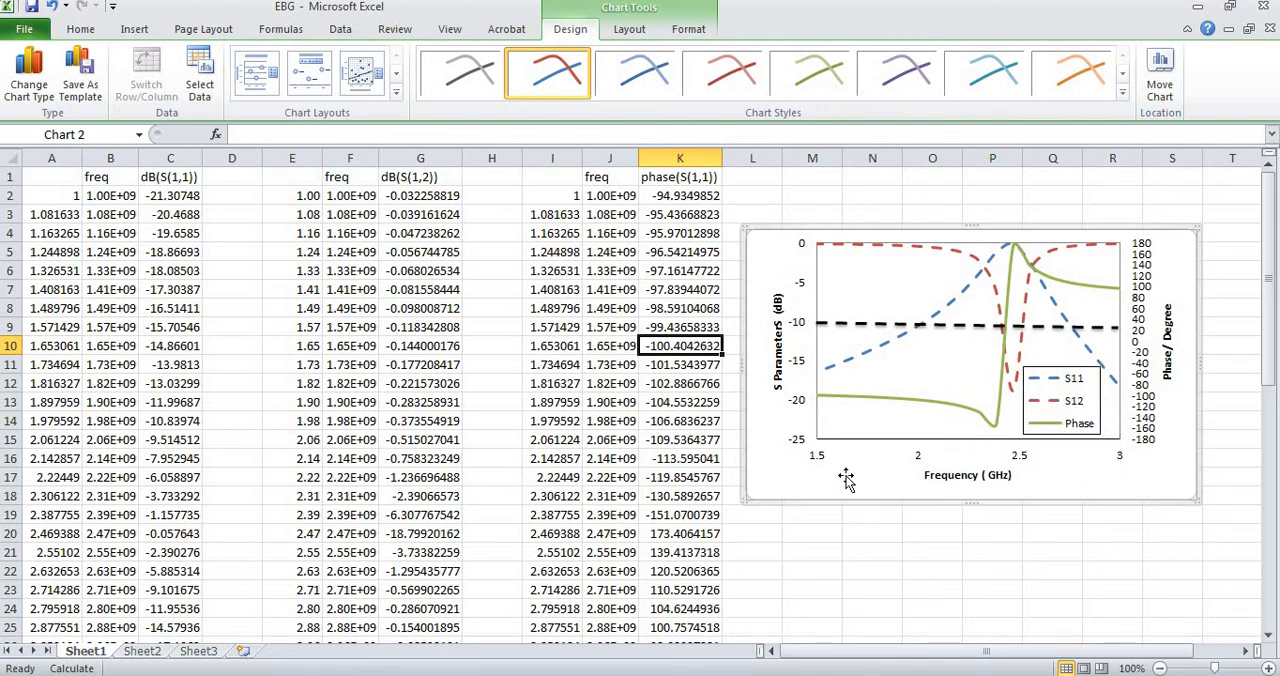